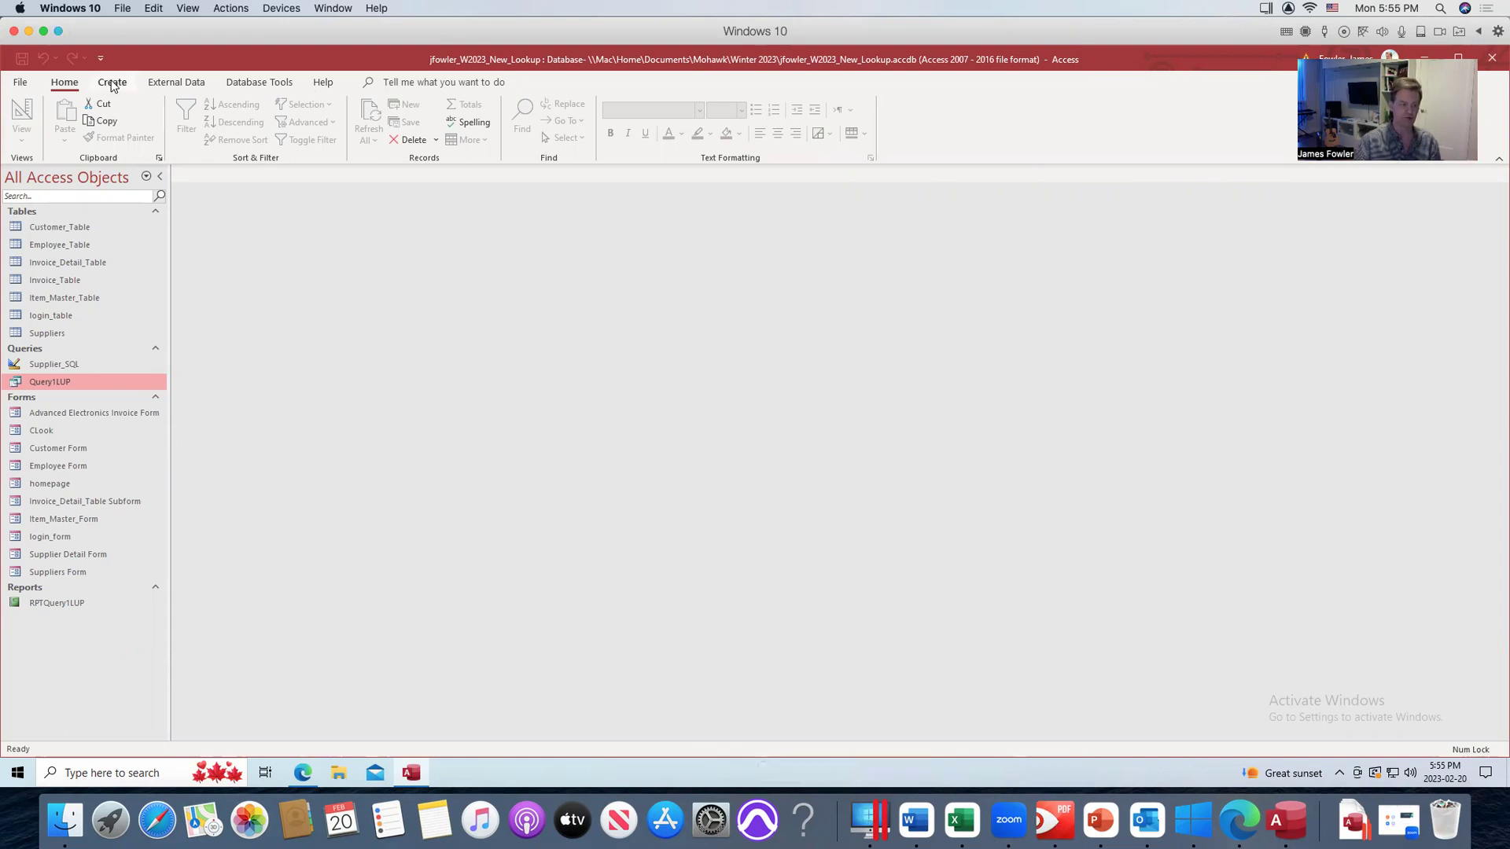
# Create a blank form in Design view and draw a combo box about 3.2 cm wide and 1 cm high in the Detail section.
pyautogui.click(110, 82)
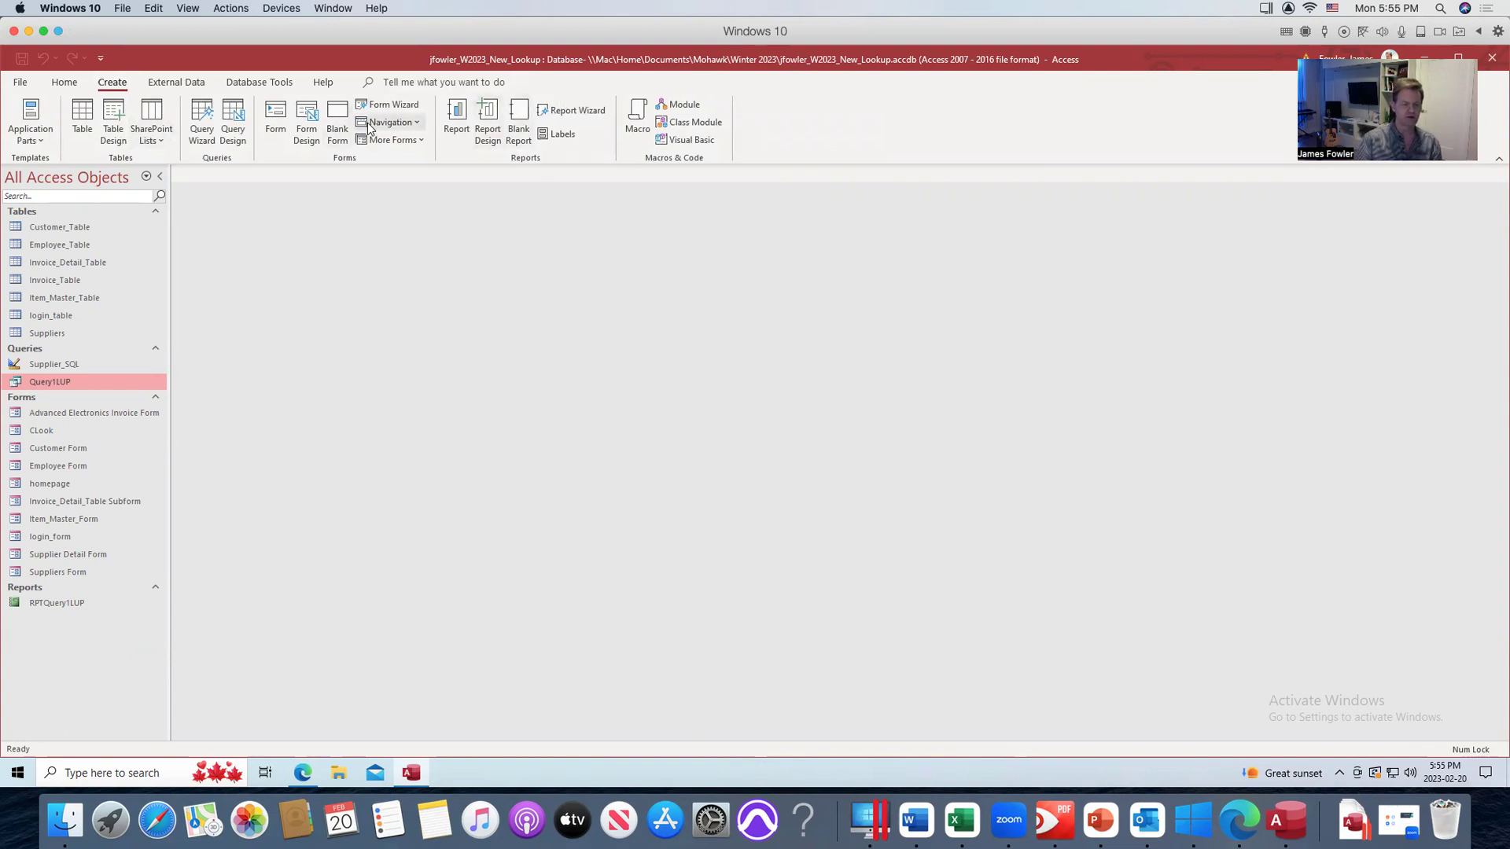
pyautogui.click(306, 120)
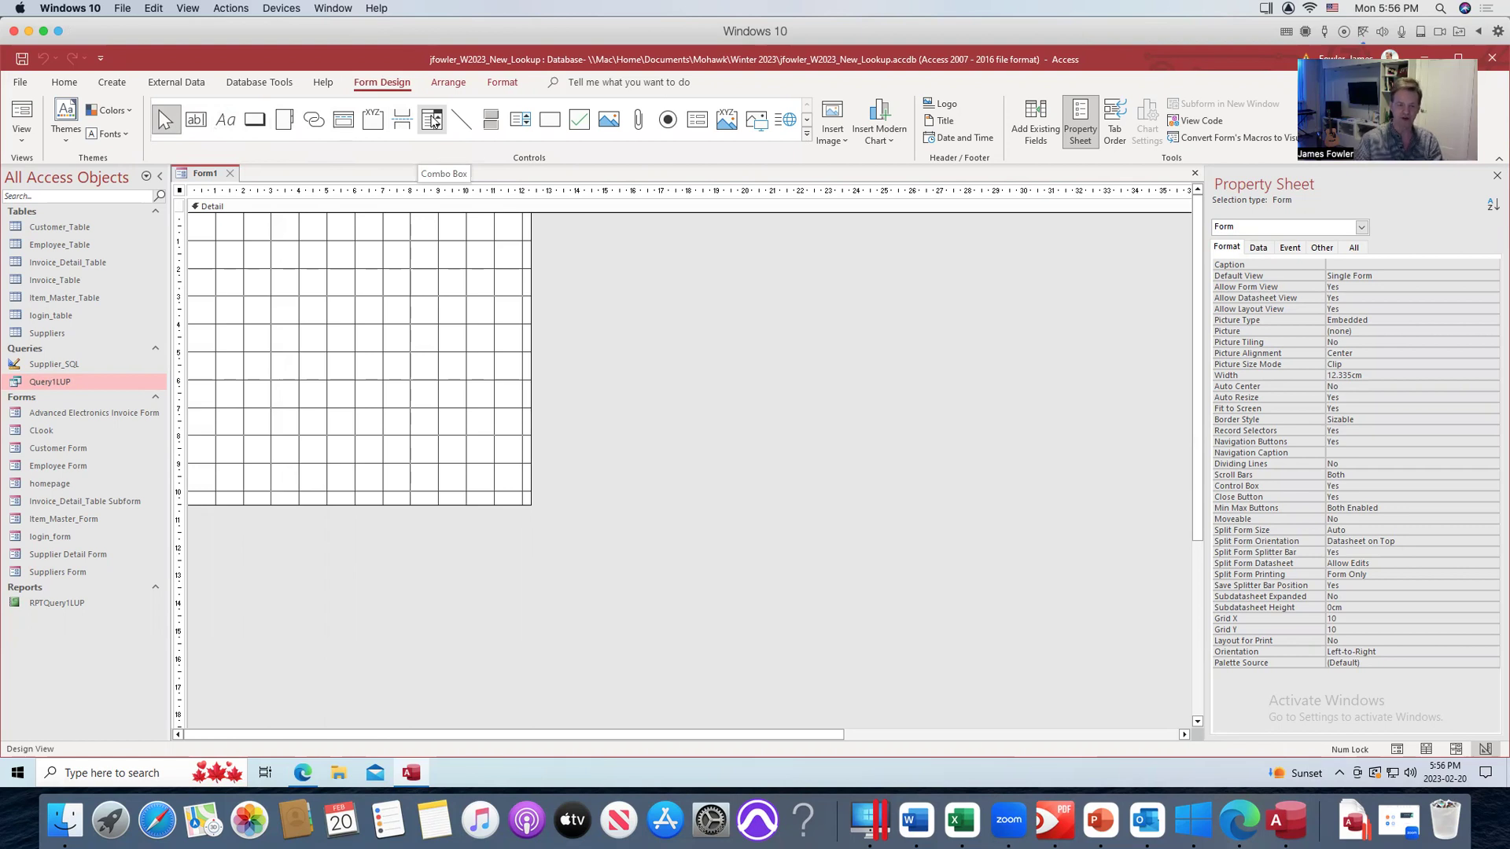
pyautogui.click(433, 120)
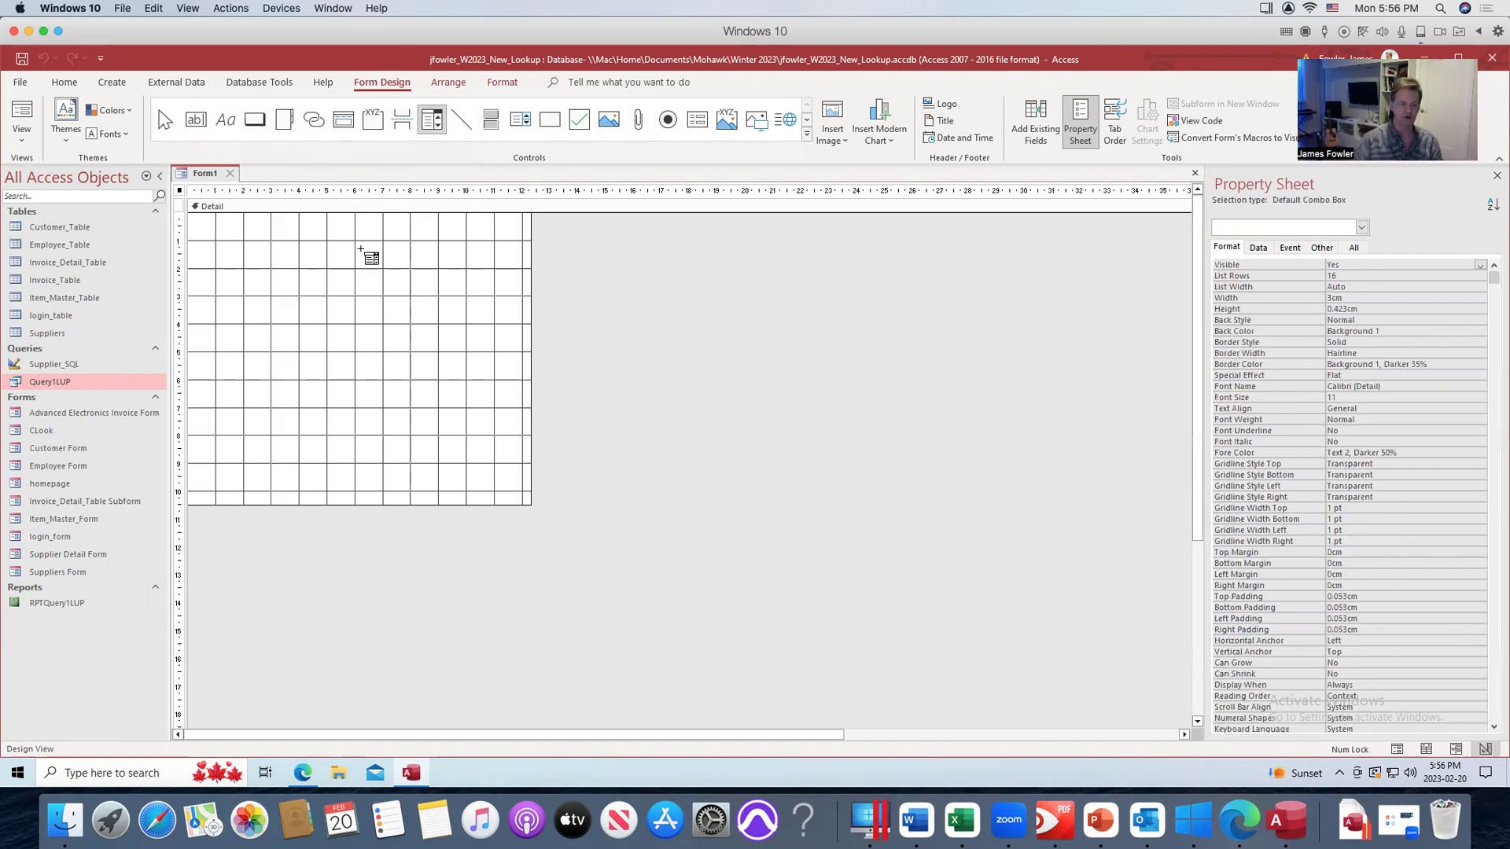
pyautogui.moveTo(299, 248); pyautogui.dragTo(389, 274)
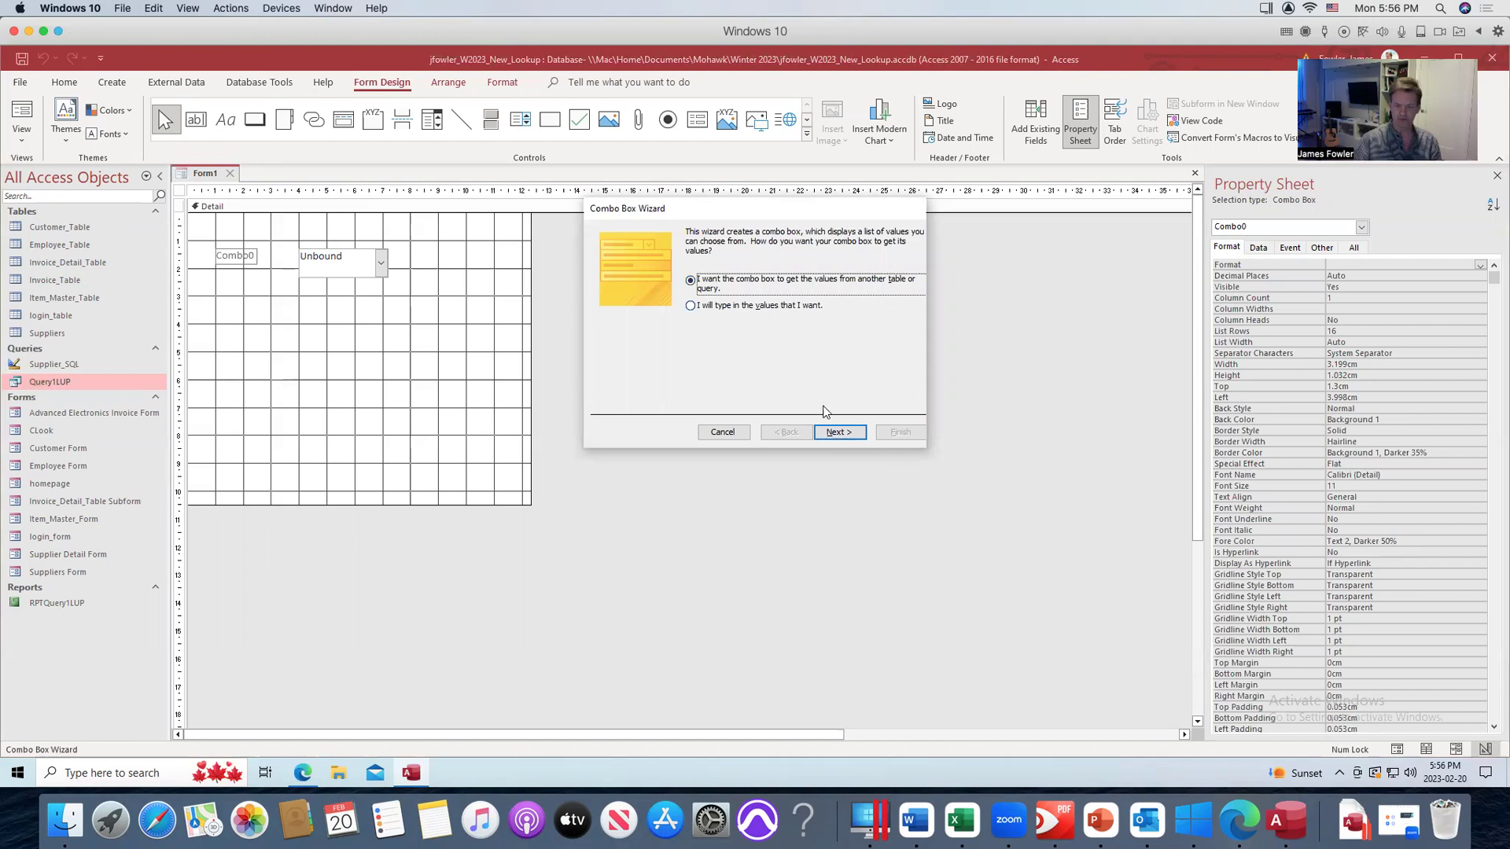
# Have the combo box take its values from Customer_Table, using the Customer Name field.
pyautogui.click(836, 435)
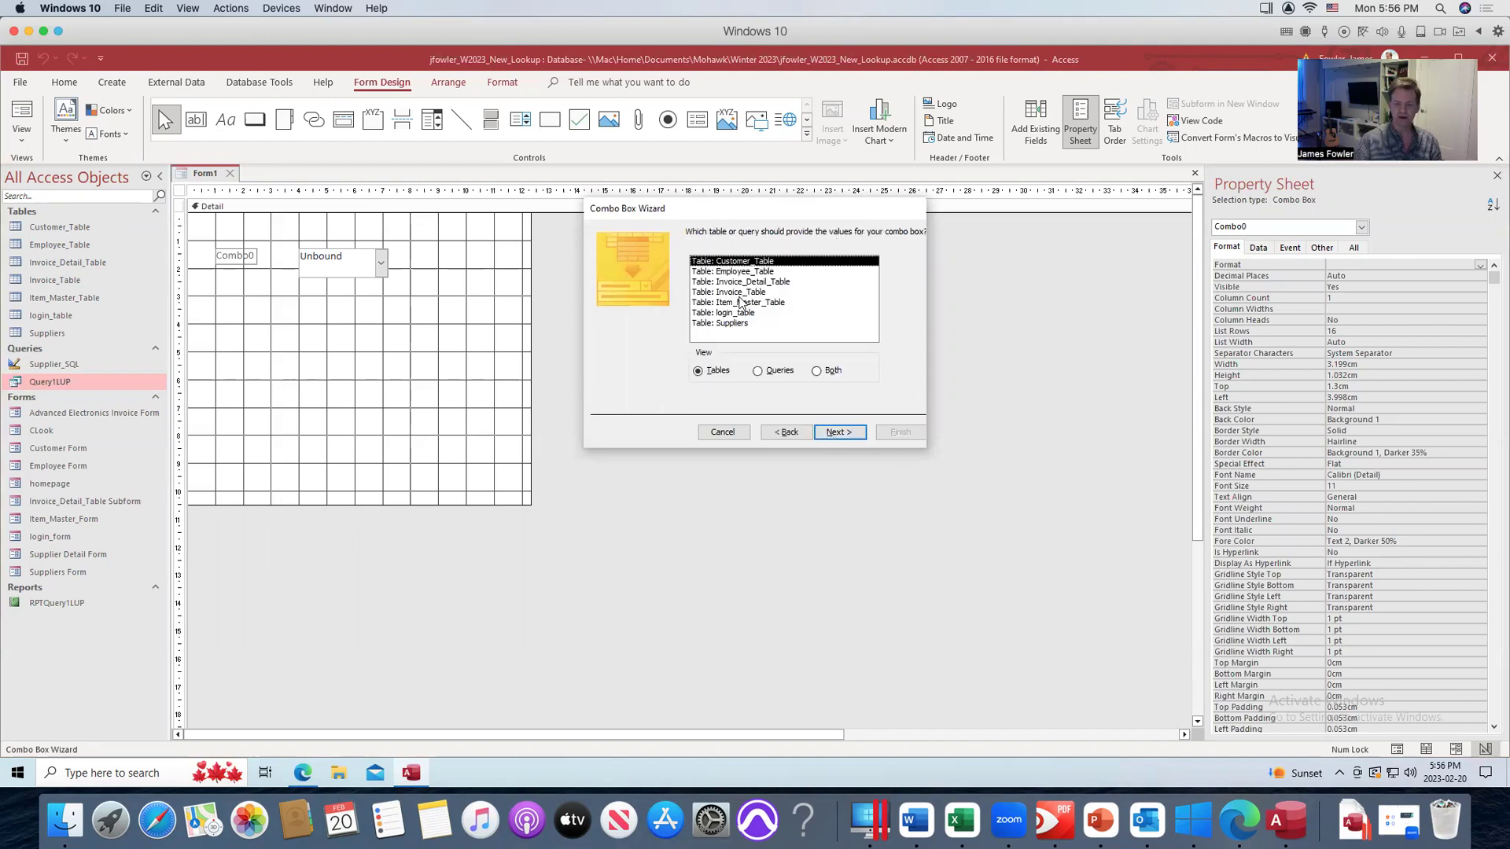
pyautogui.click(838, 435)
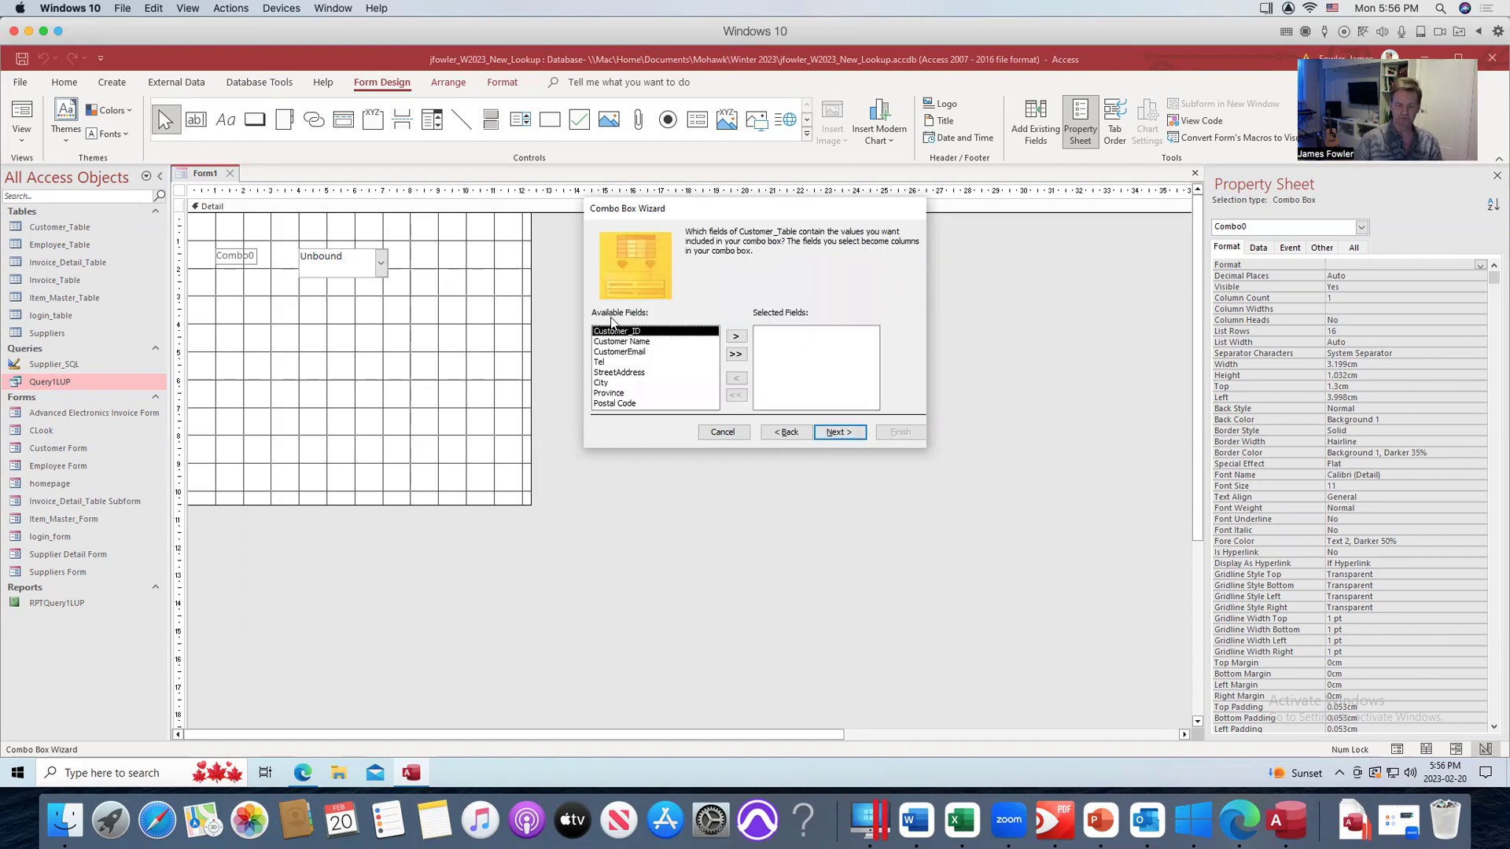
pyautogui.click(622, 342)
pyautogui.click(736, 335)
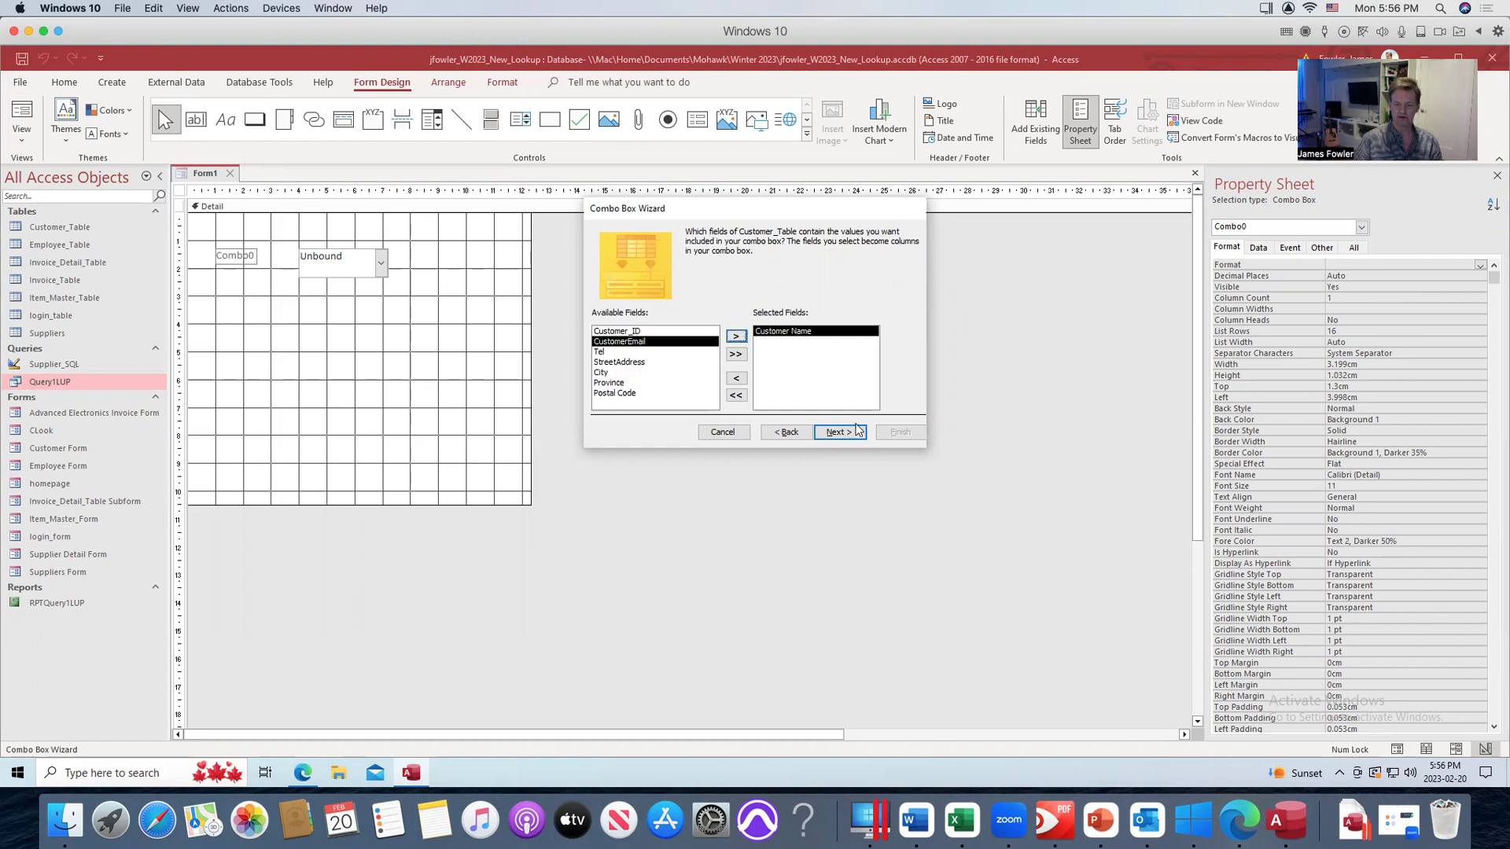
pyautogui.click(838, 431)
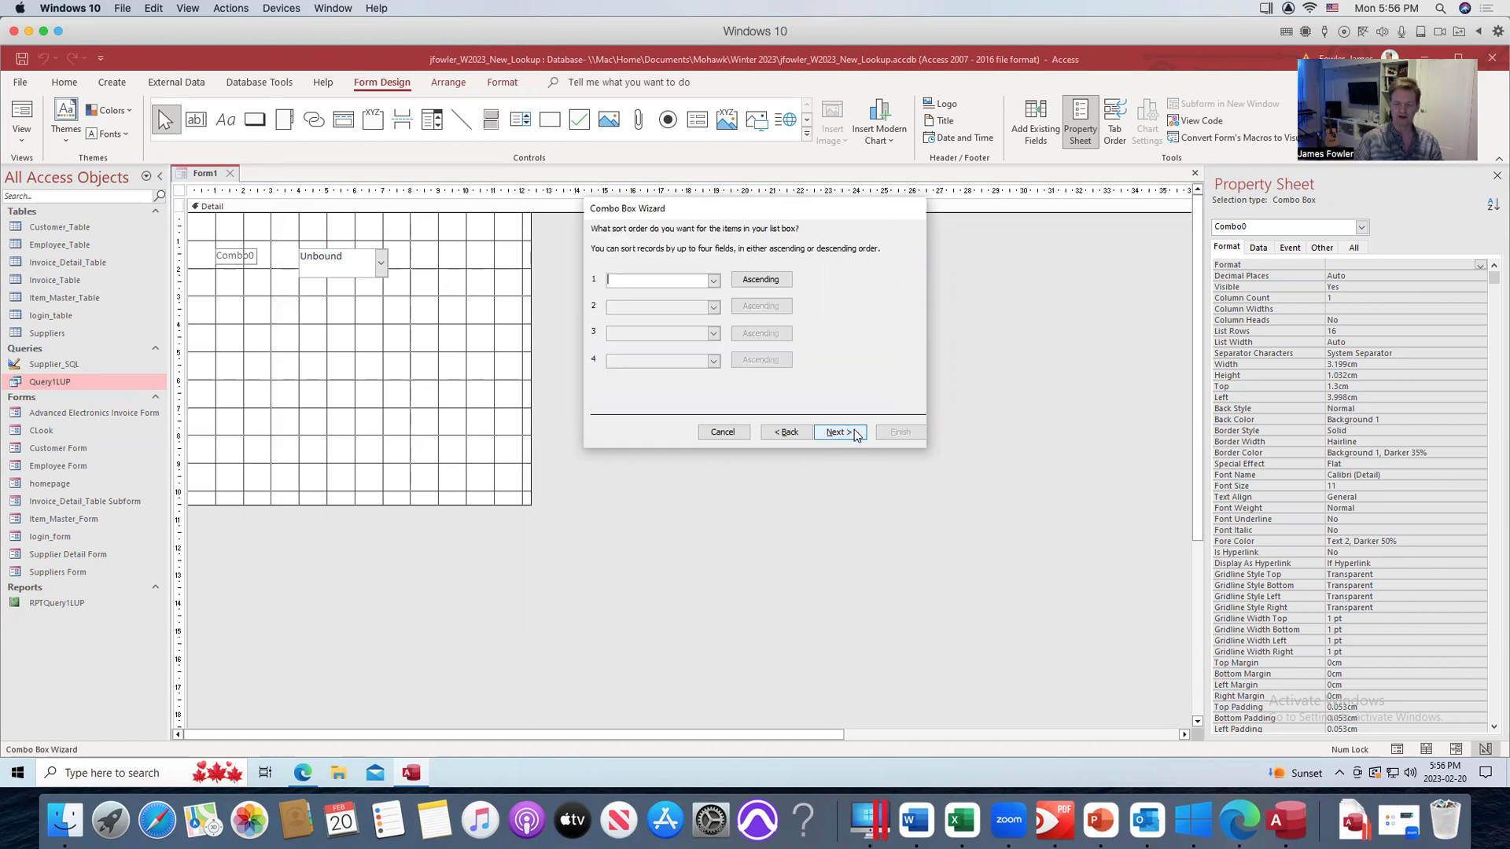
# Sort the combo box list by Customer Name in ascending order and keep the key column hidden.
pyautogui.click(714, 281)
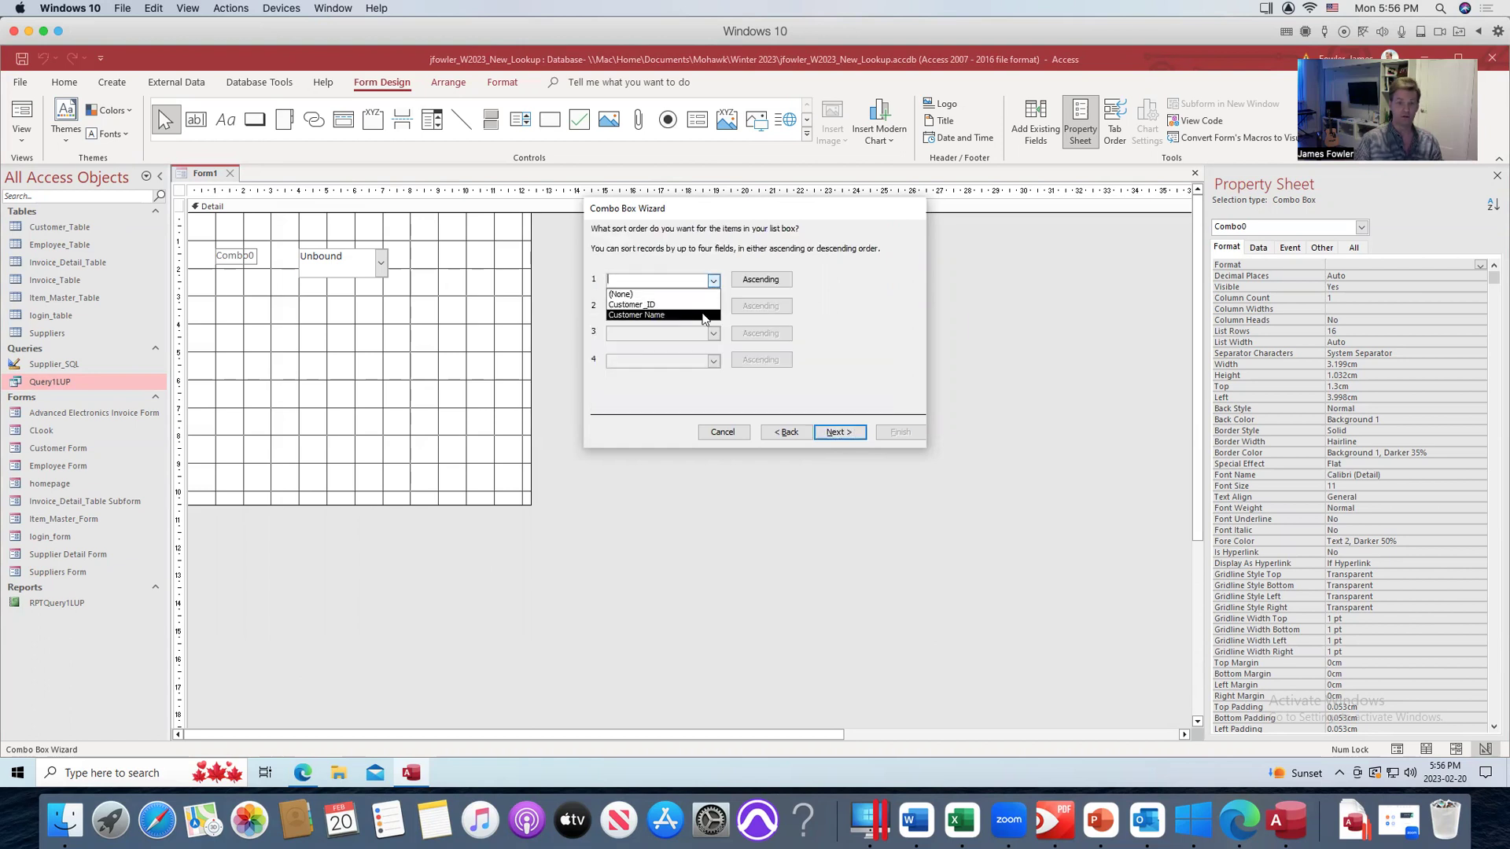
pyautogui.click(702, 315)
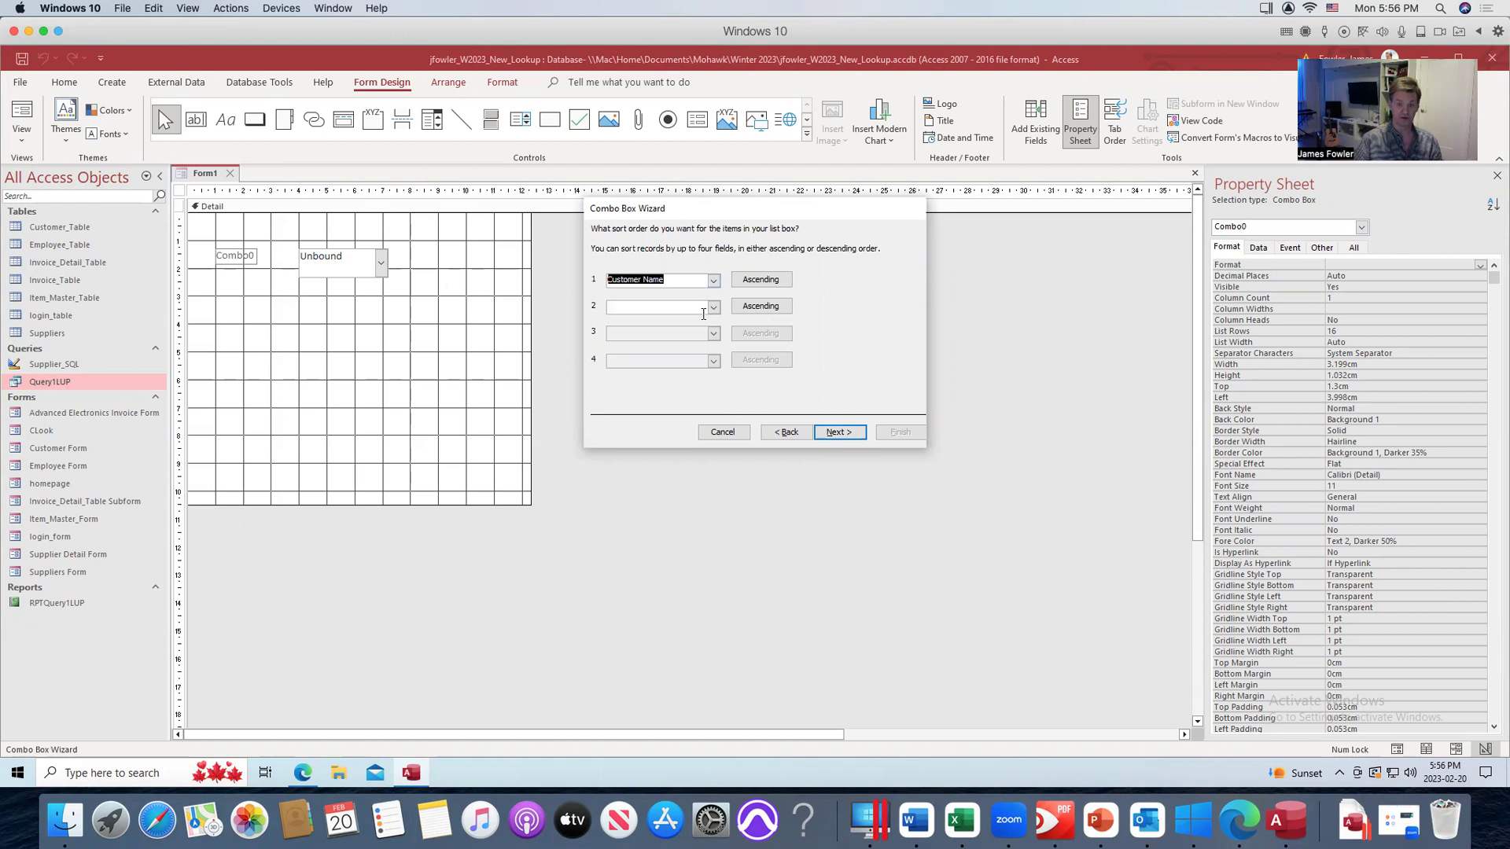
pyautogui.click(839, 432)
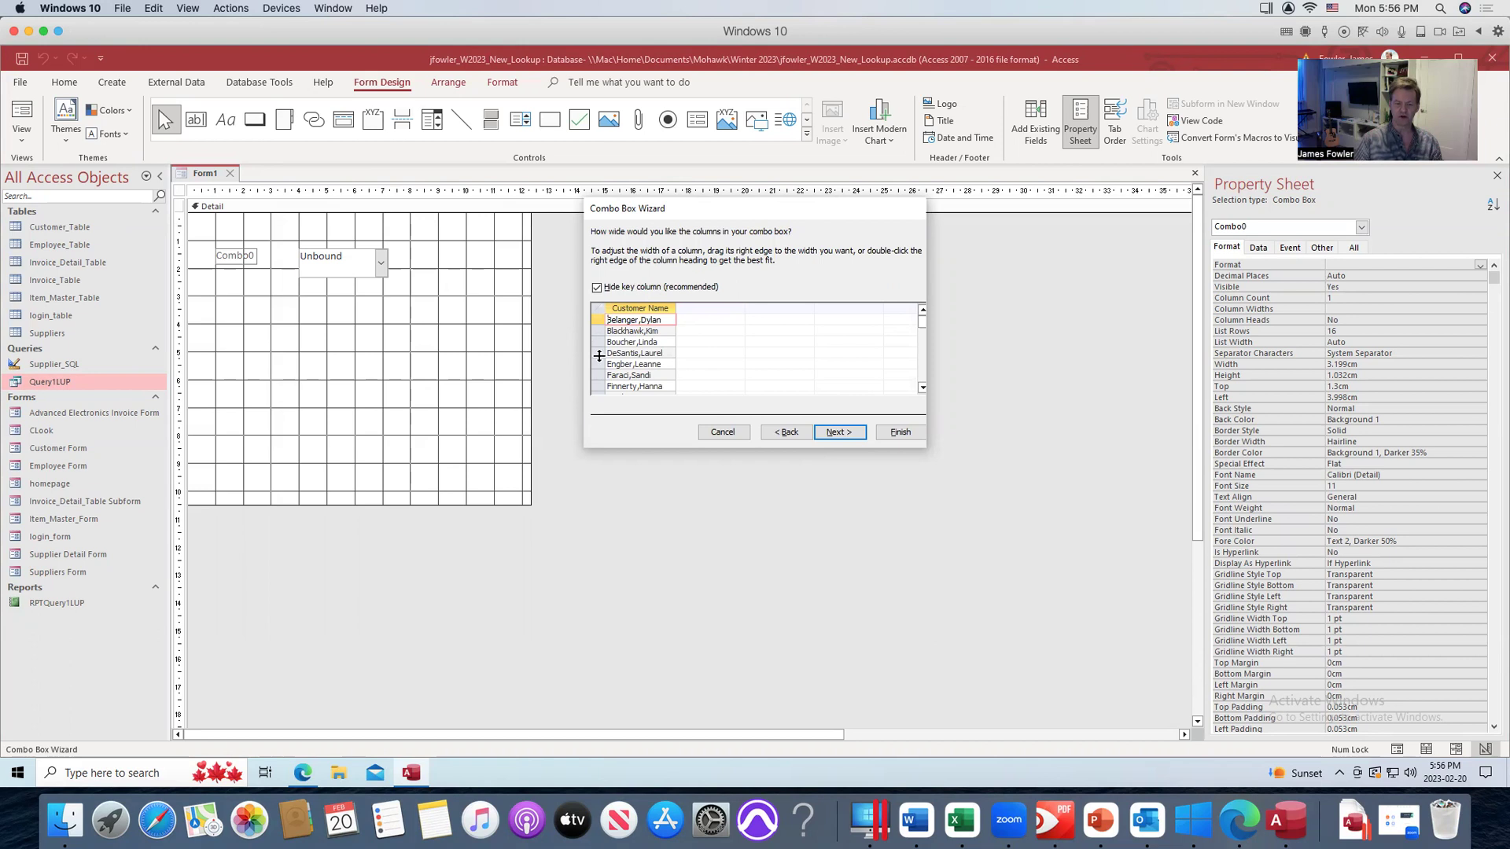
pyautogui.click(597, 288)
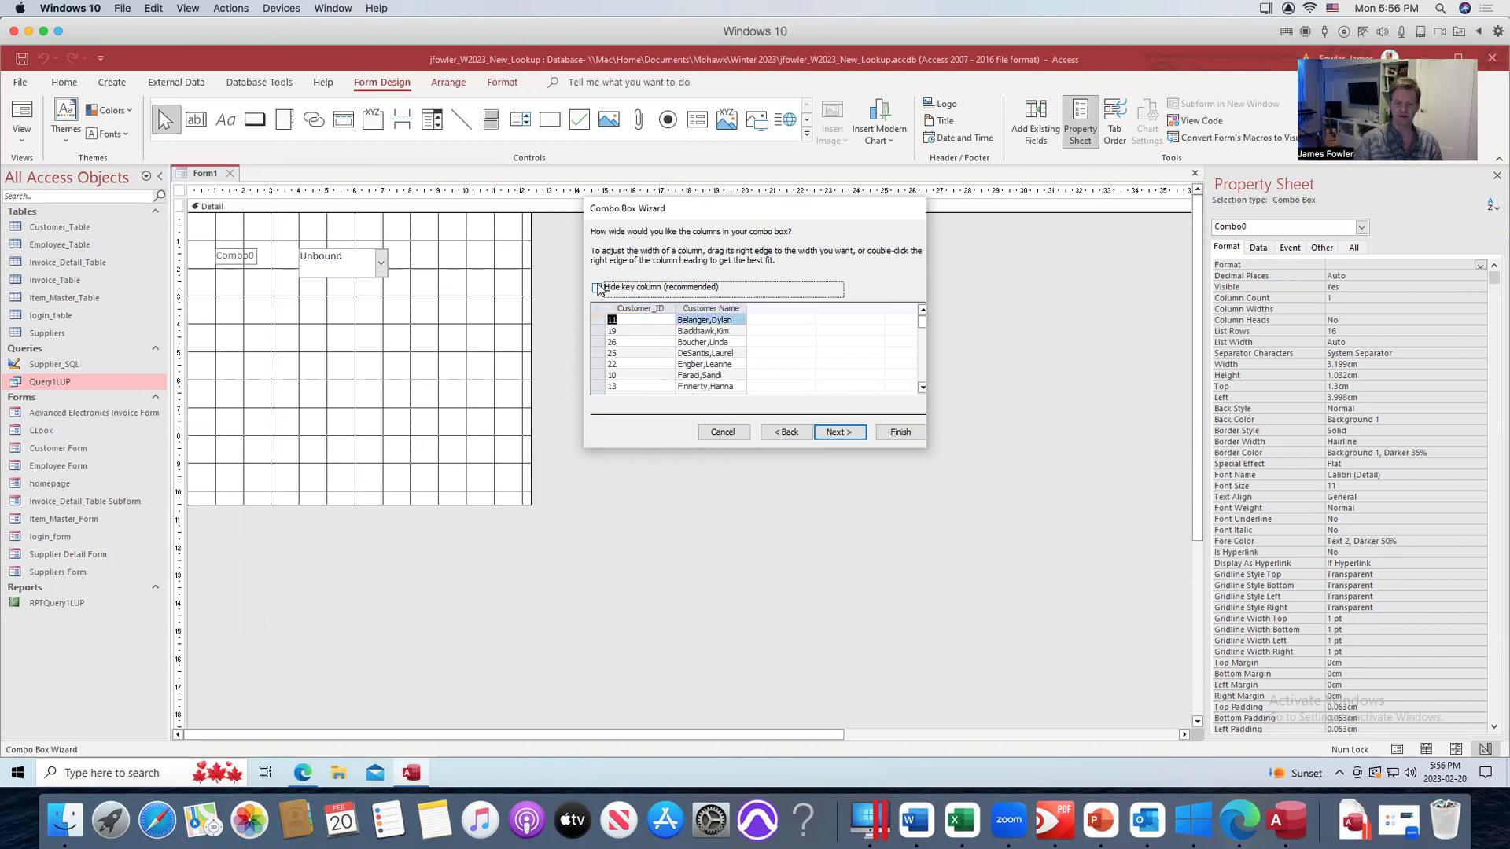
pyautogui.click(596, 288)
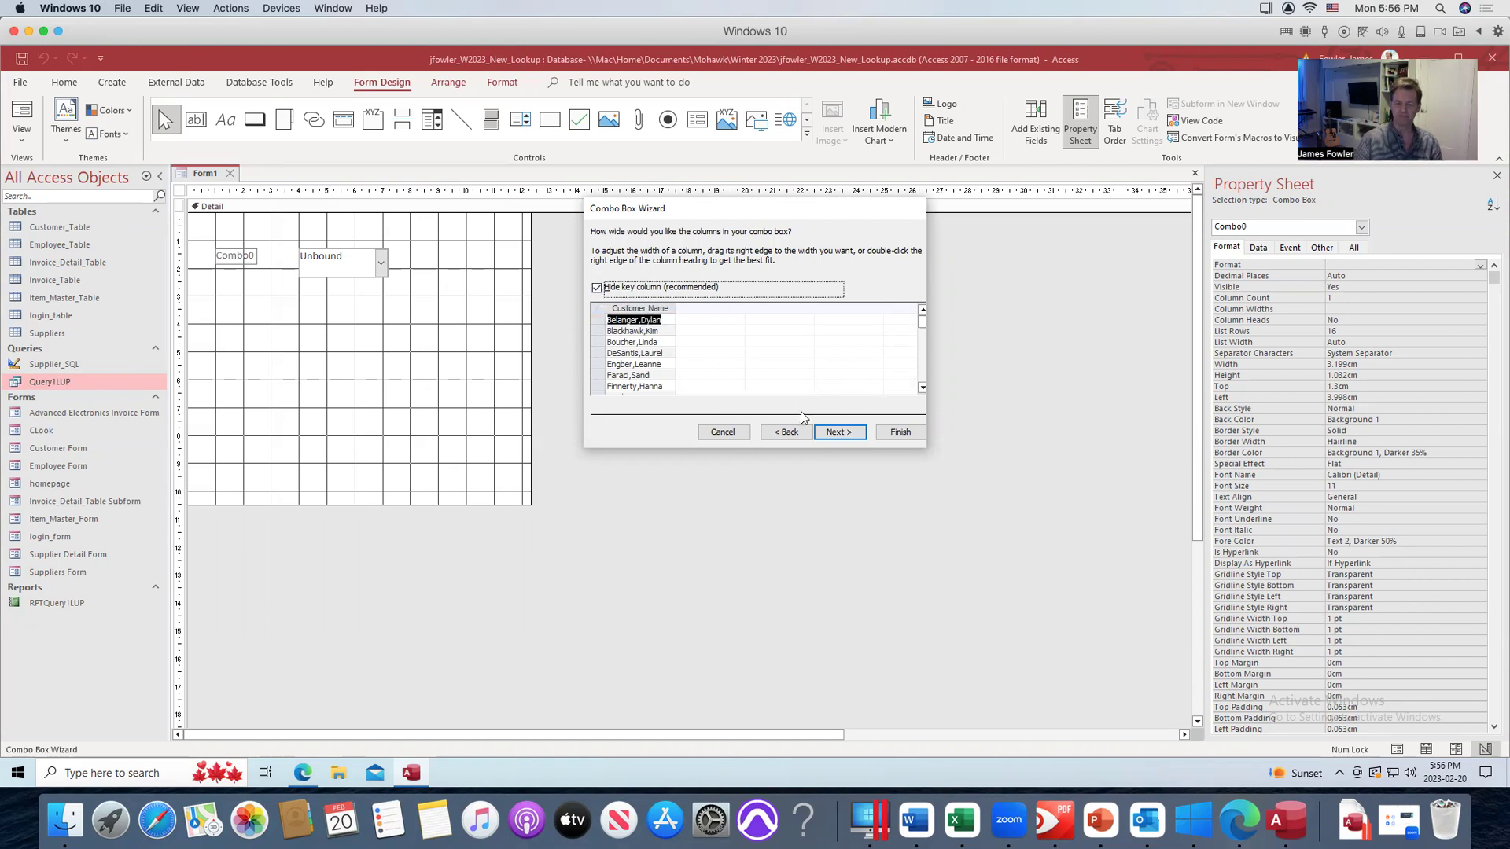
pyautogui.click(835, 433)
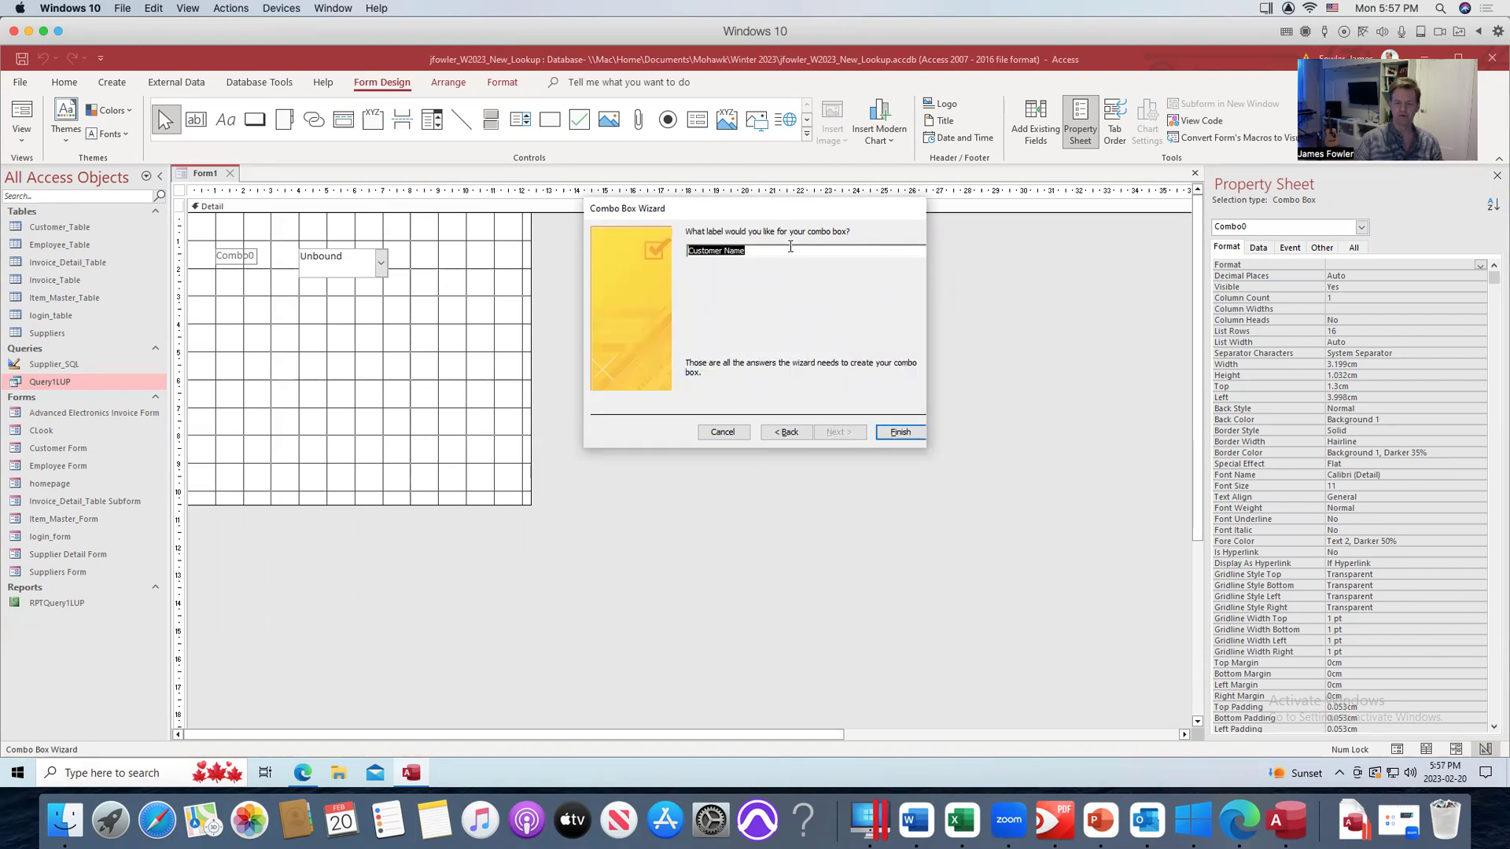
# Label the combo box Customers and finish the wizard.
pyautogui.click(788, 249)
pyautogui.press('BackSpace')
pyautogui.press('BackSpace')
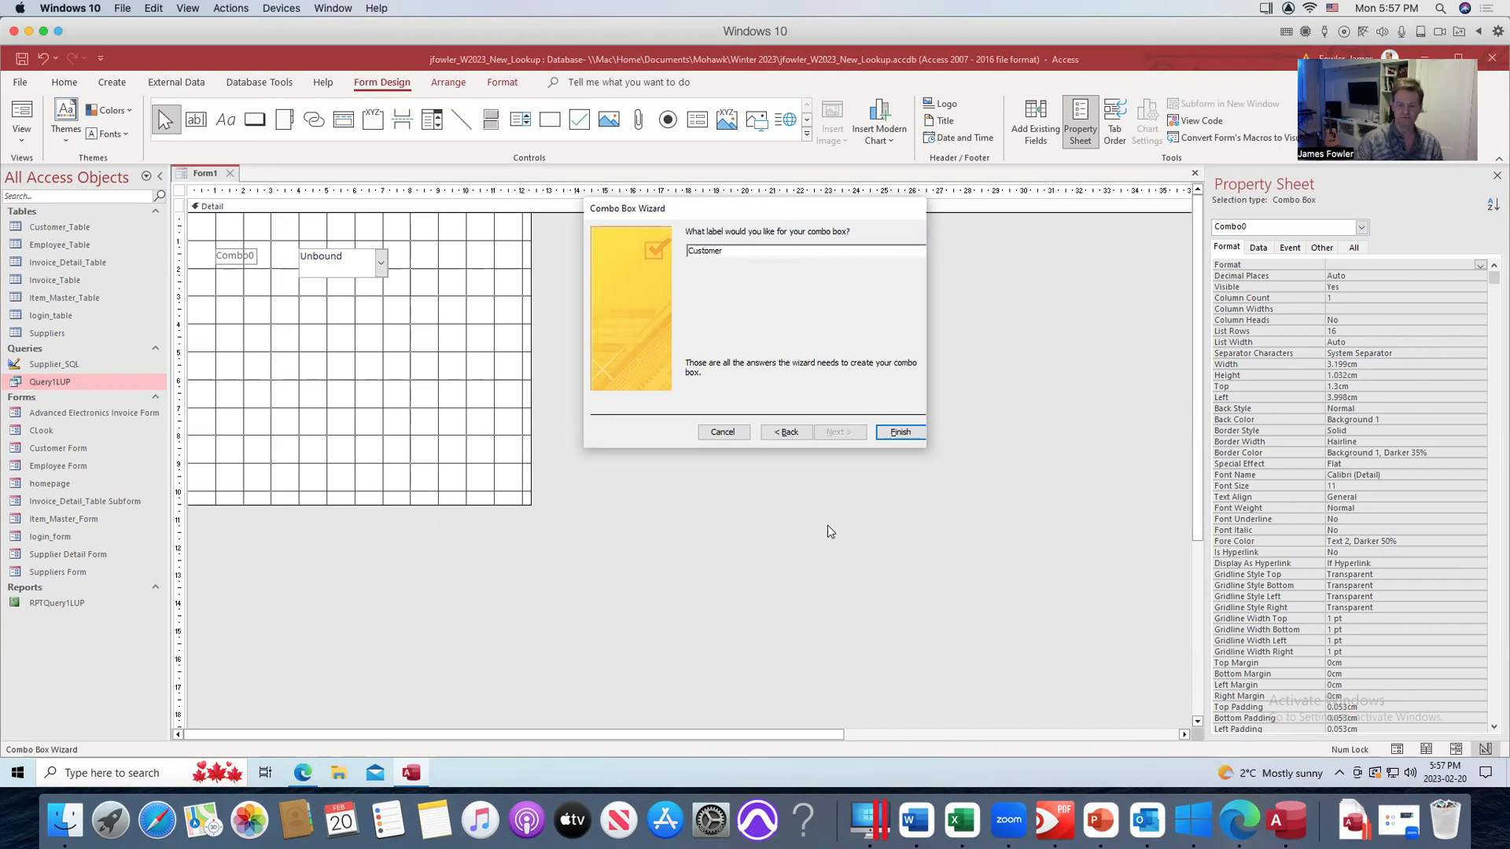
pyautogui.write('s')
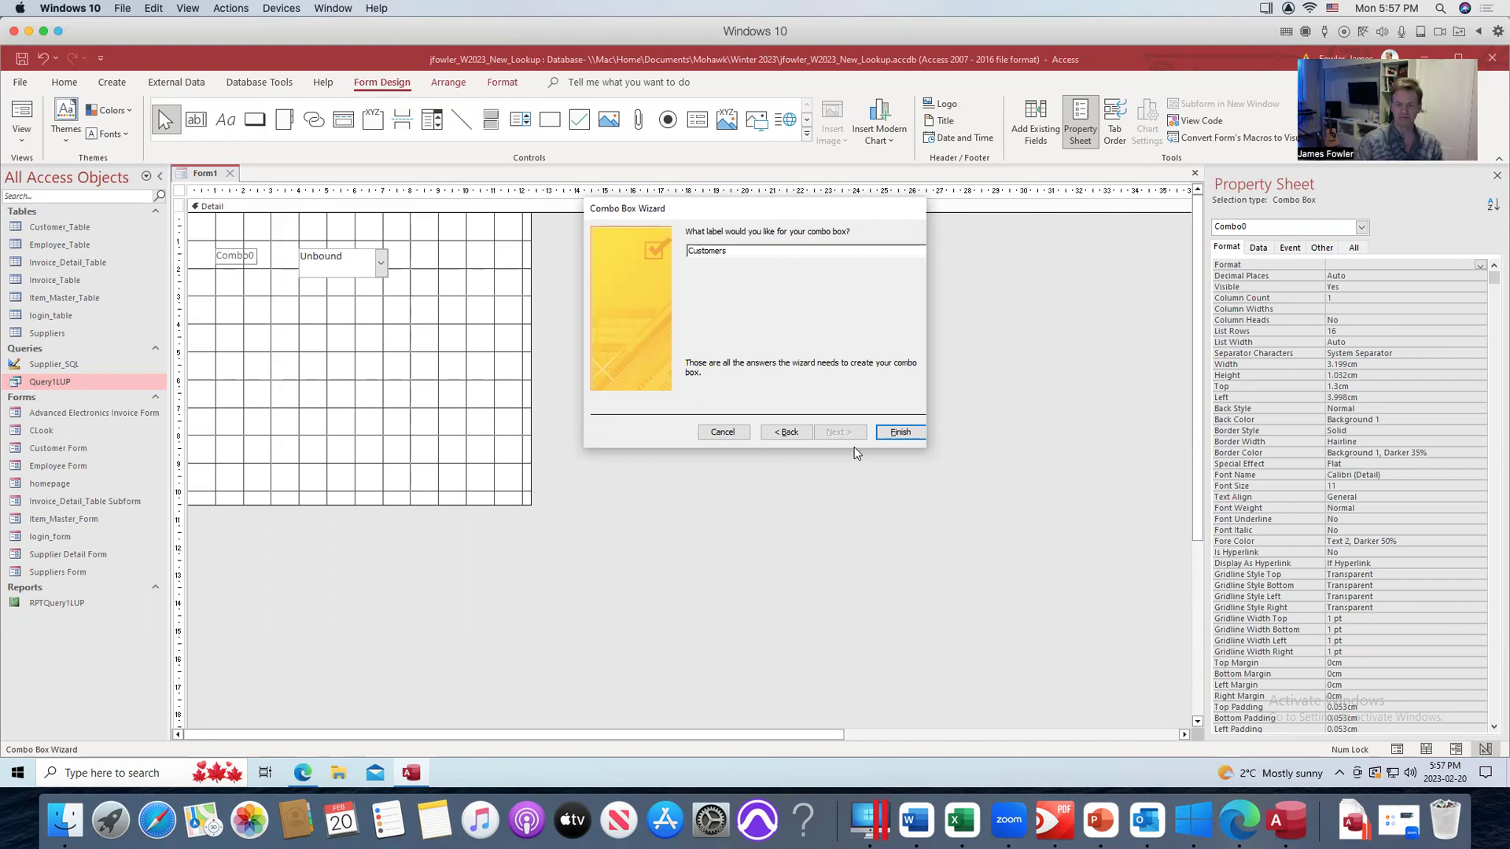
pyautogui.click(899, 432)
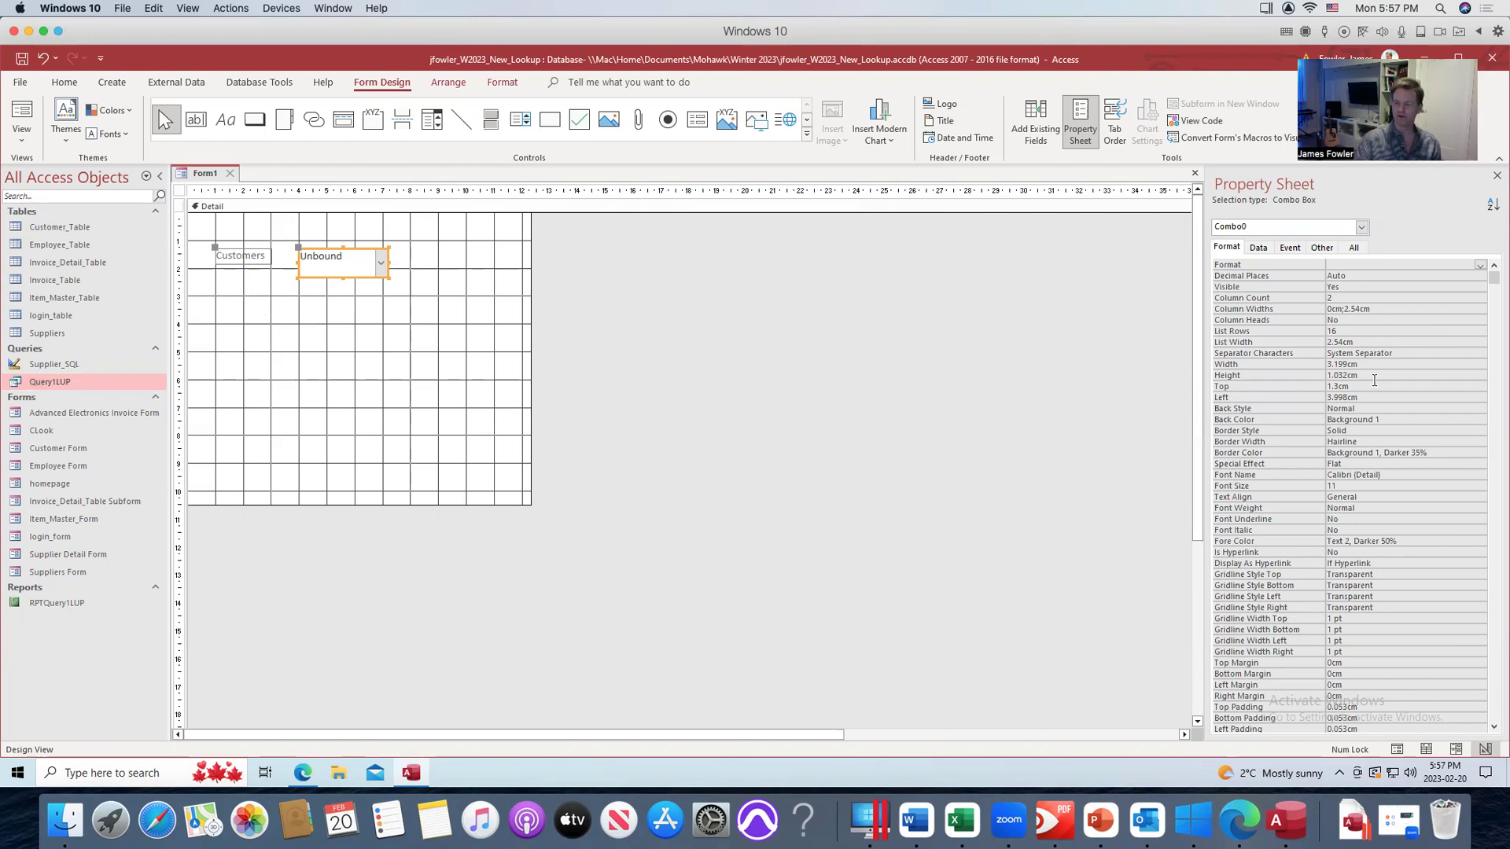
# Set the combo box's Name property to ComboCustomer.
pyautogui.click(1352, 250)
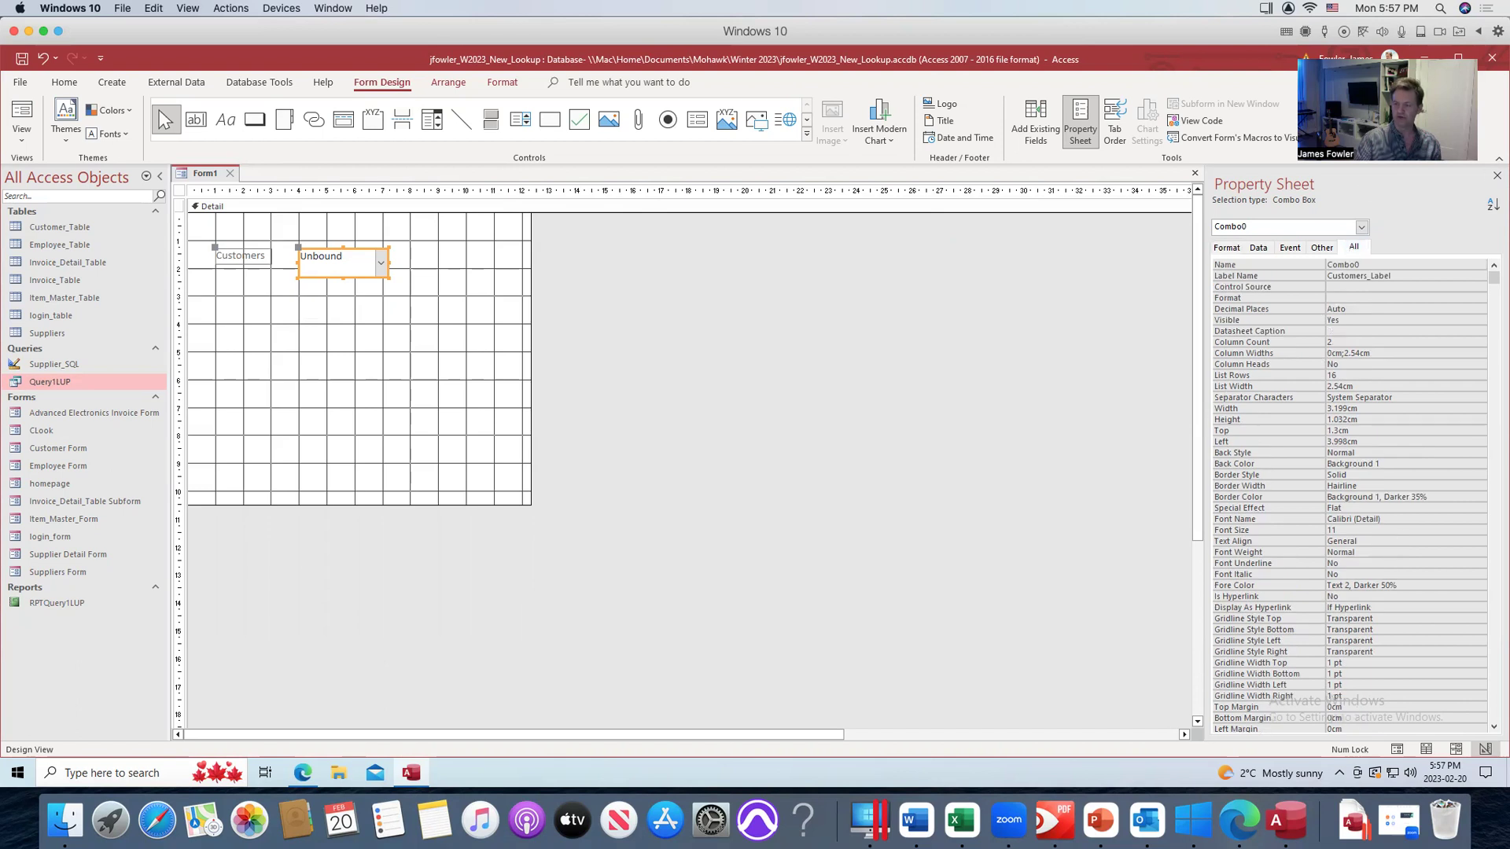
pyautogui.click(1499, 175)
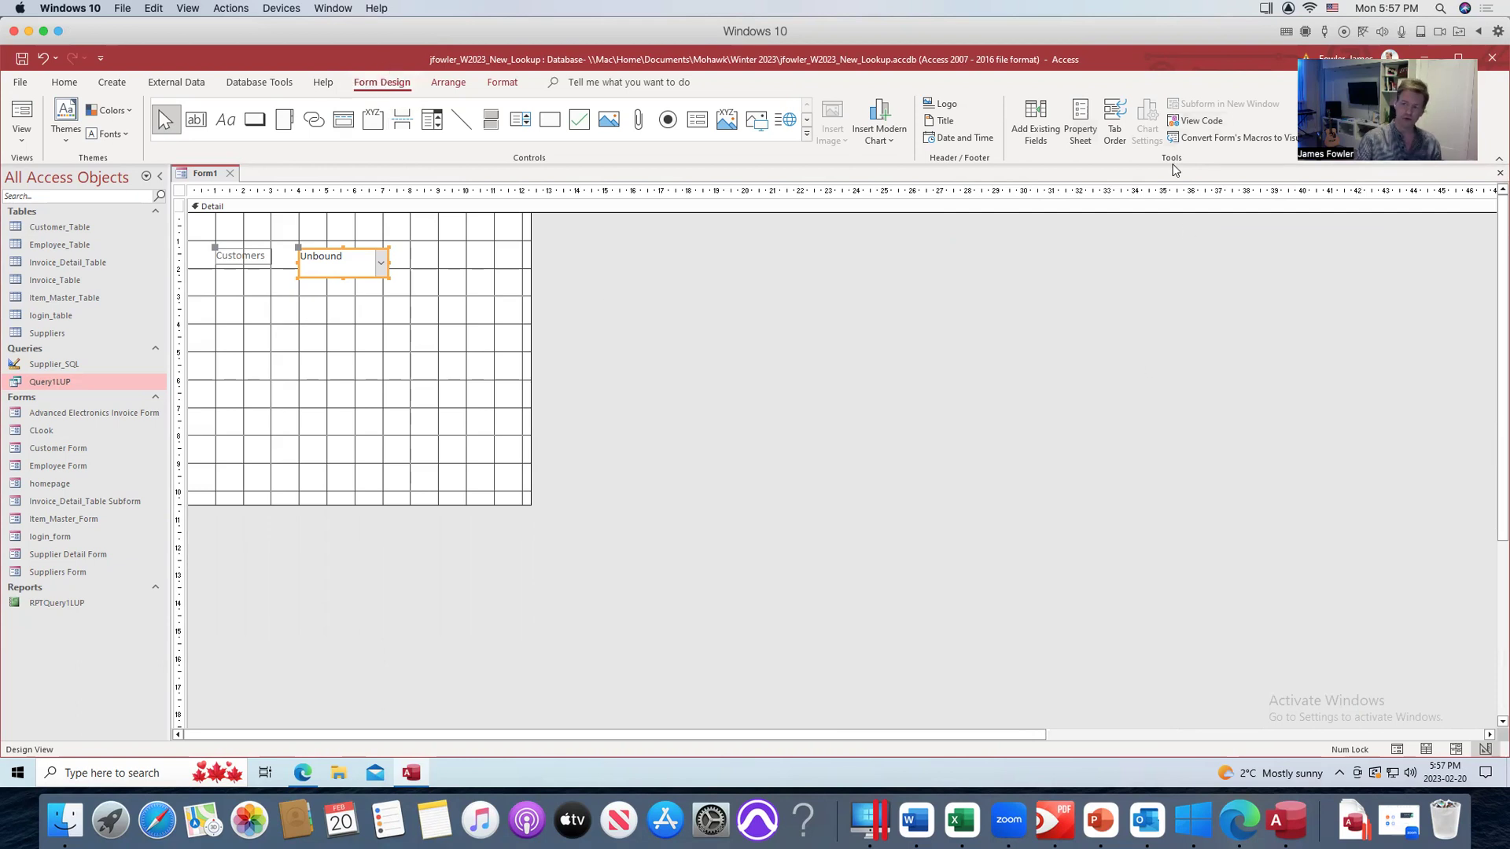
pyautogui.click(1079, 124)
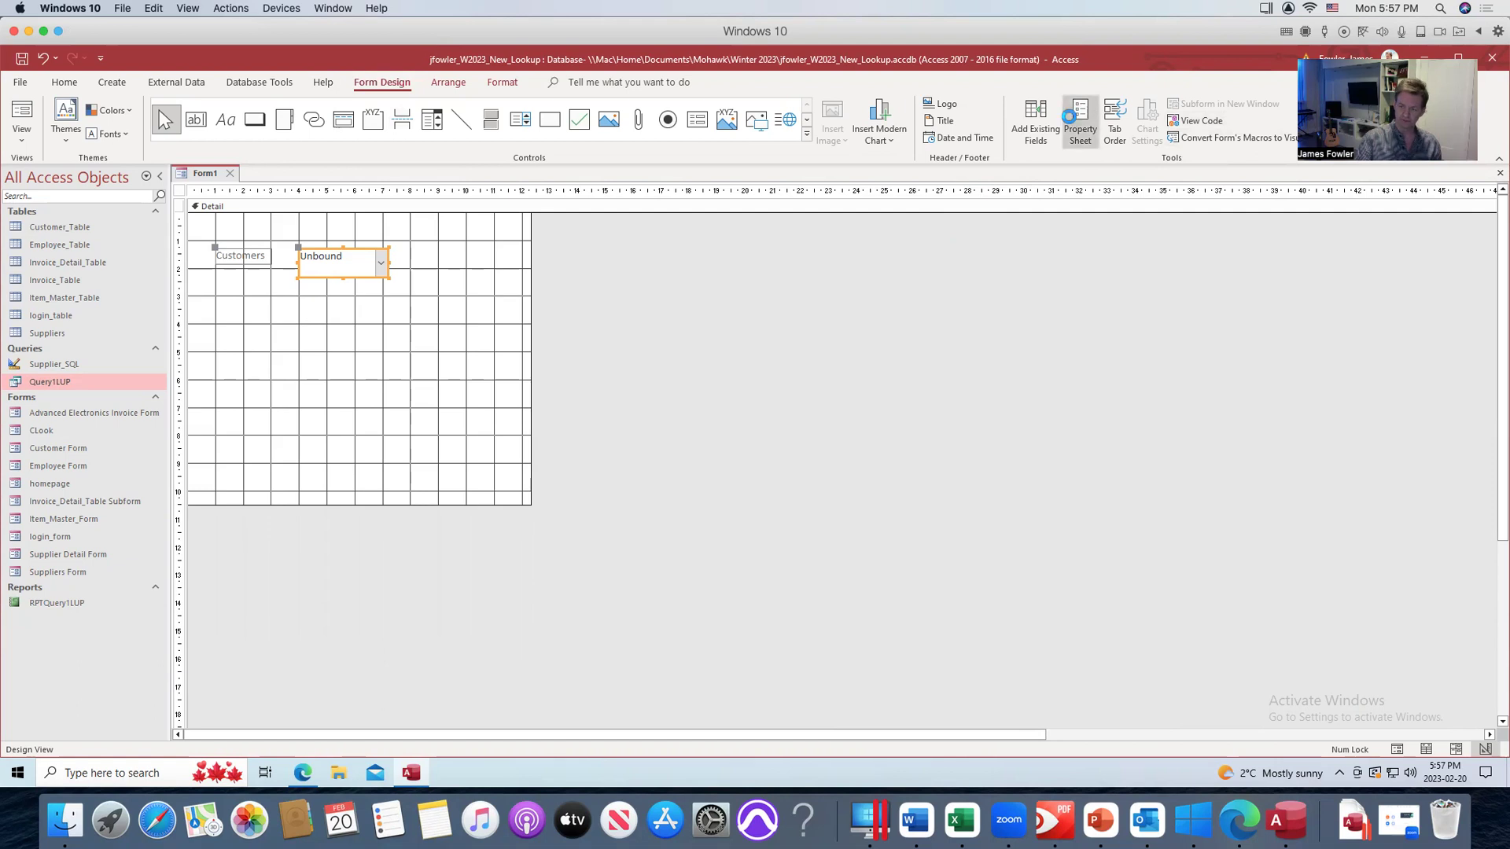
pyautogui.click(1383, 264)
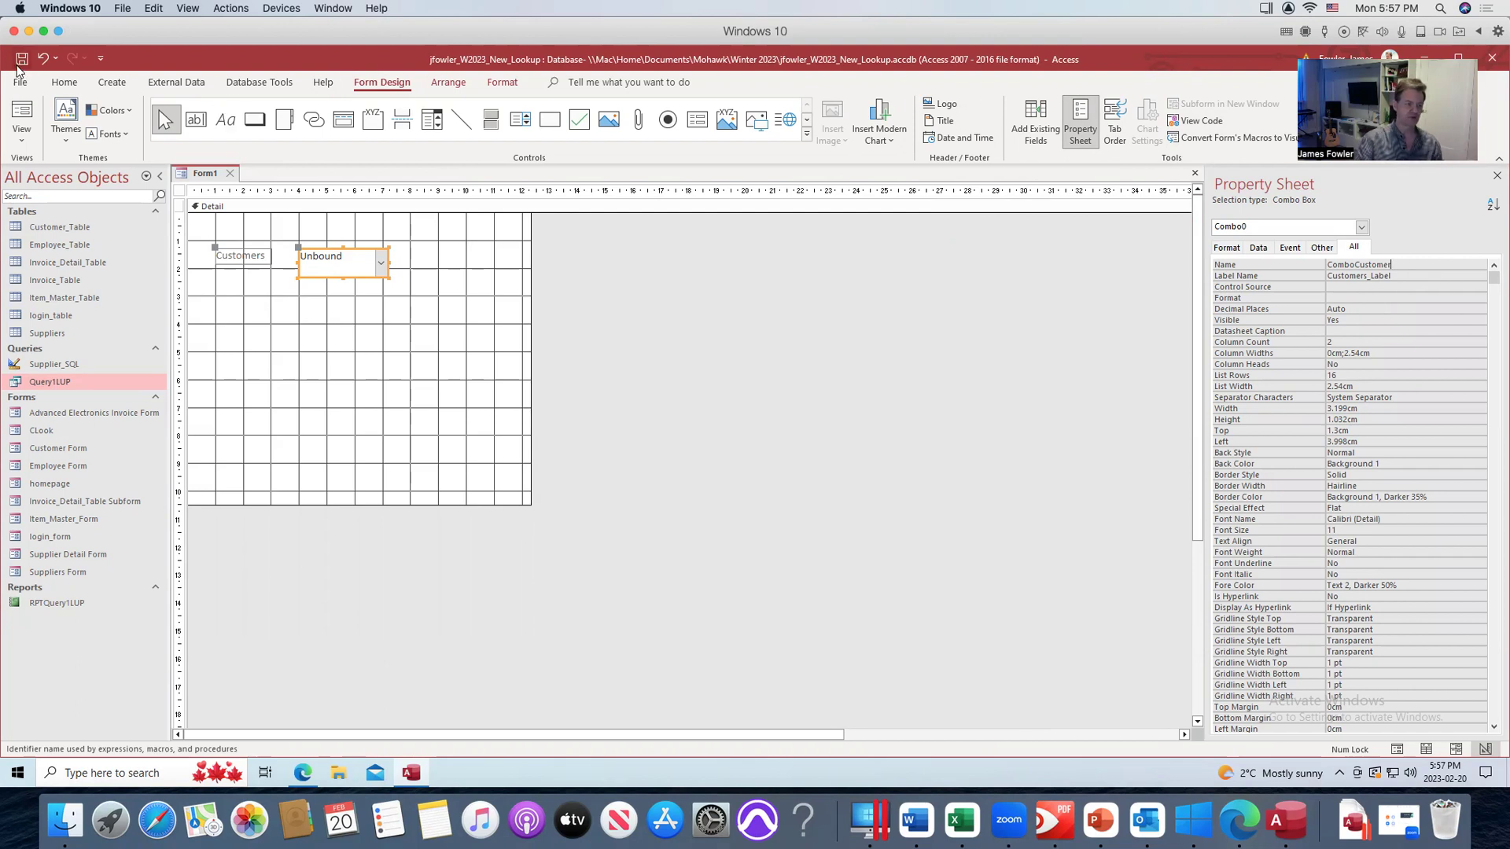
# Save the form as Customer Search and close it.
pyautogui.click(21, 58)
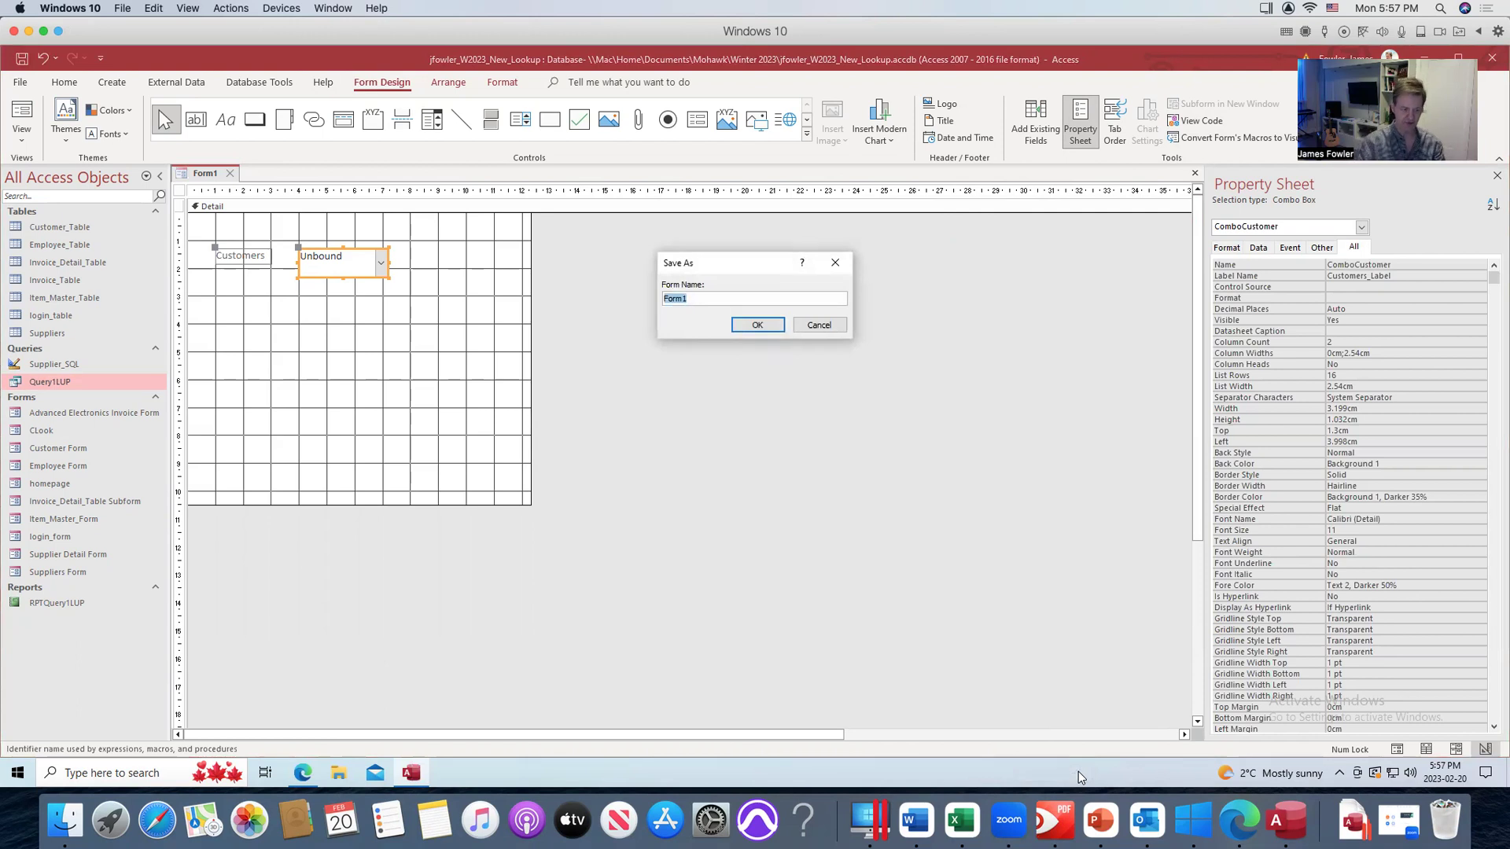
pyautogui.write('Customer')
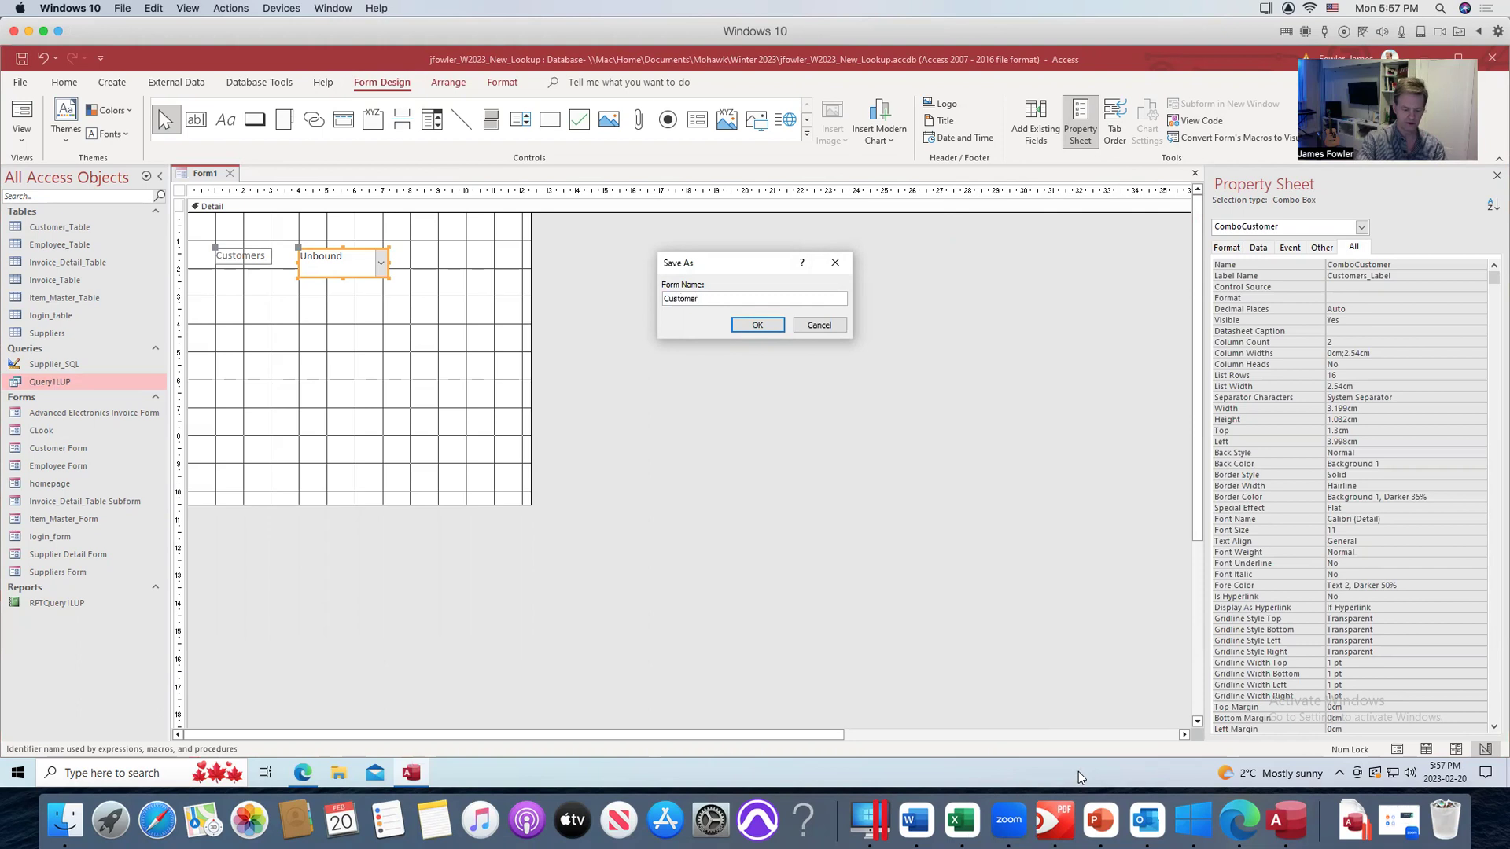
pyautogui.write(' Search')
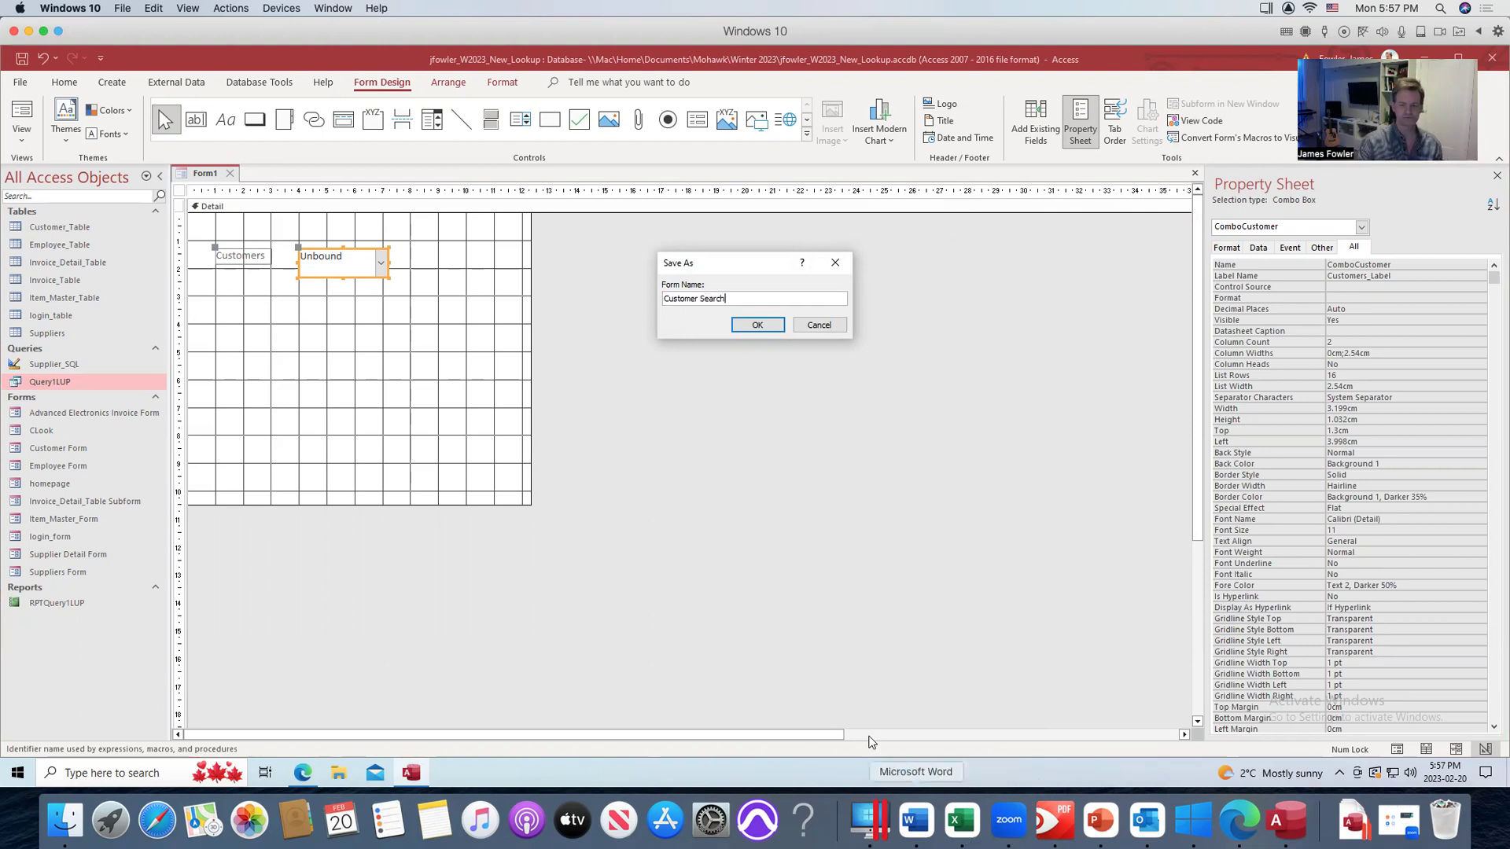
pyautogui.click(756, 325)
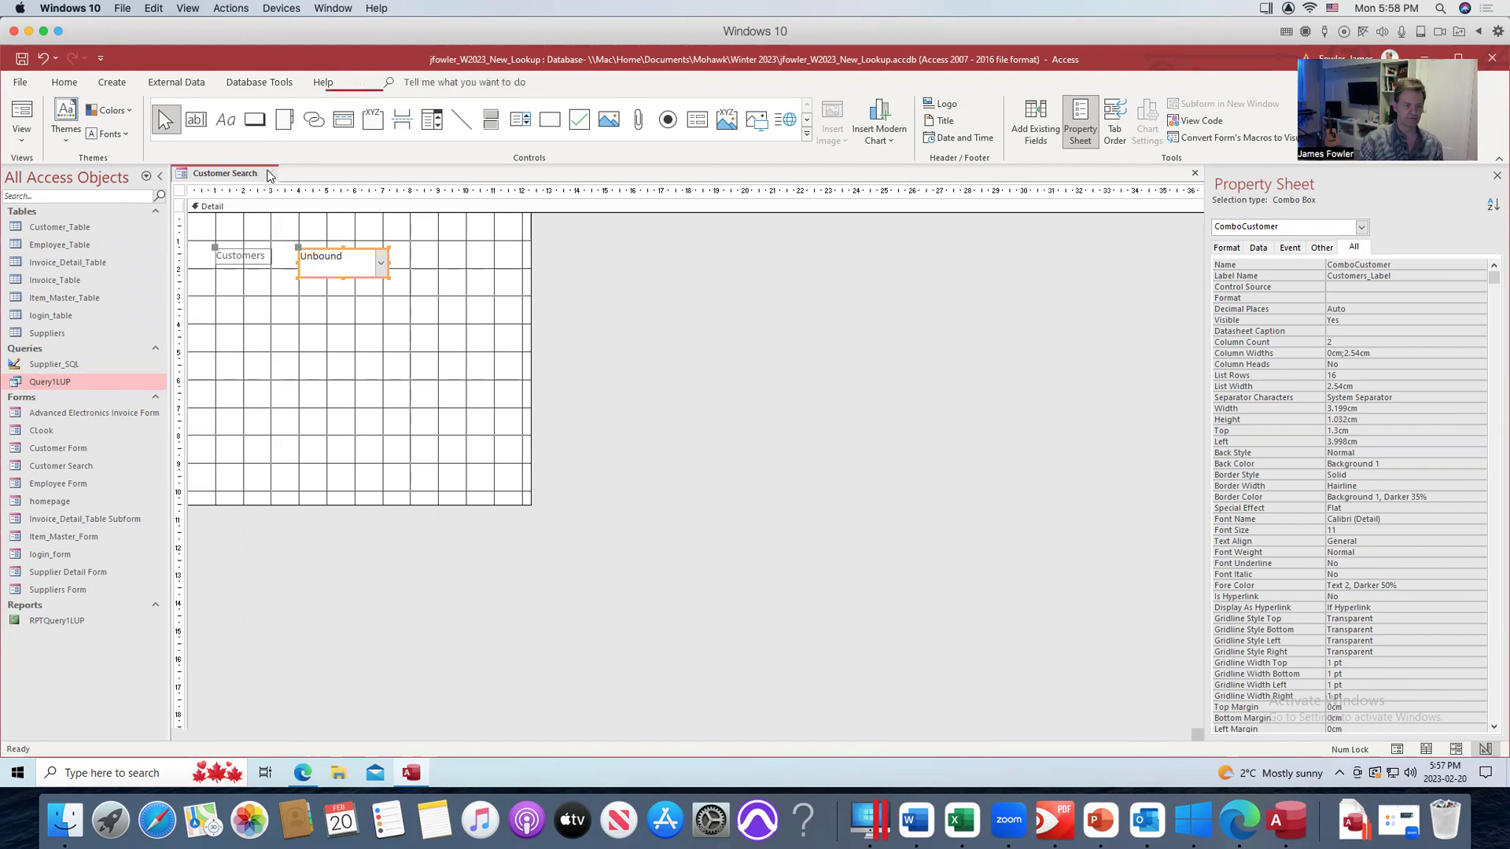
pyautogui.click(269, 173)
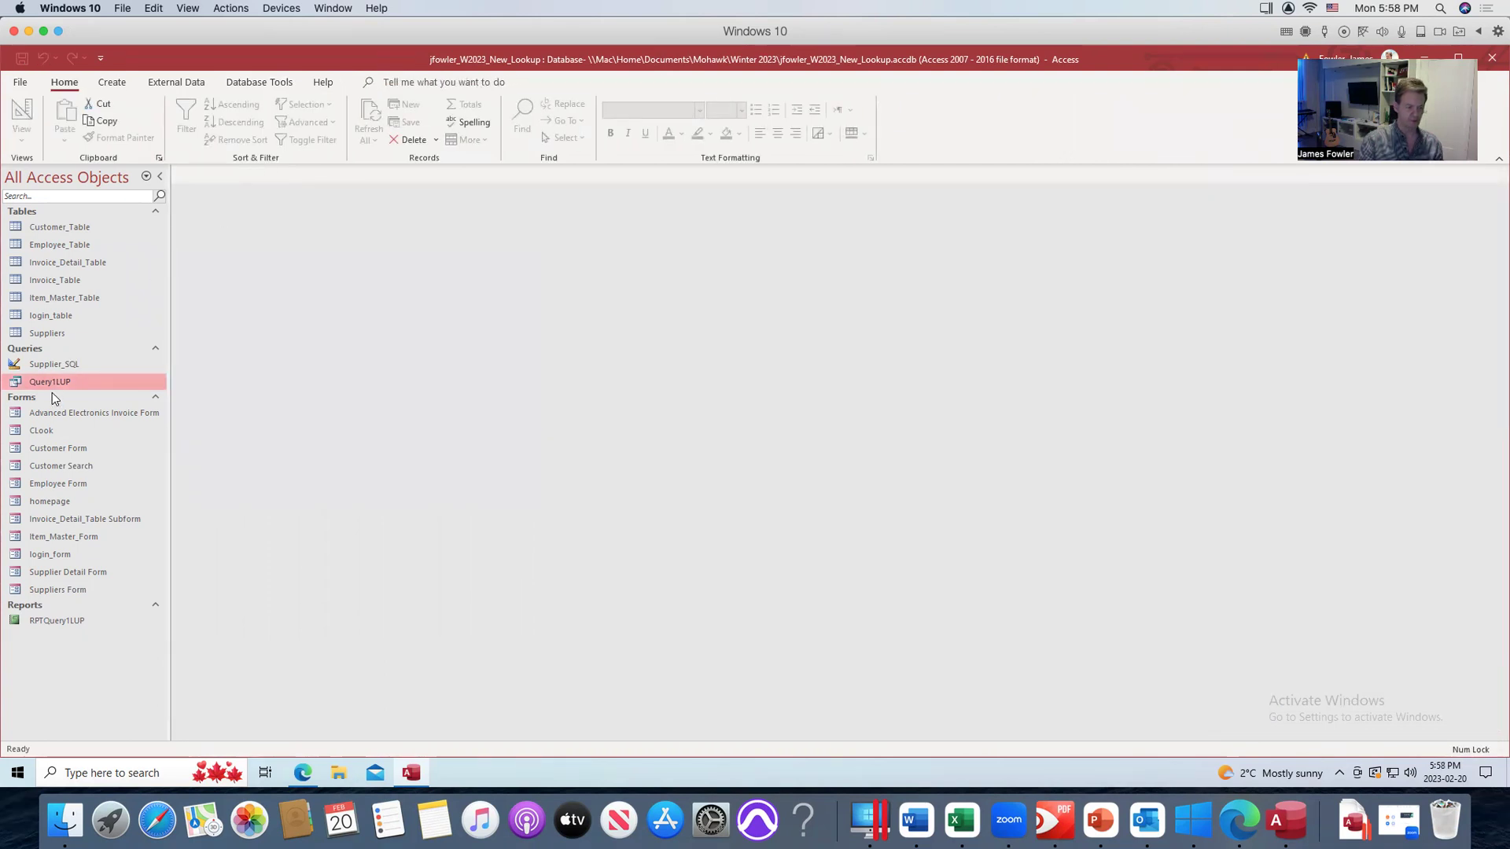
# Open the Customer Search form, check the names offered in the Customers combo box, and close the form.
pyautogui.doubleClick(57, 466)
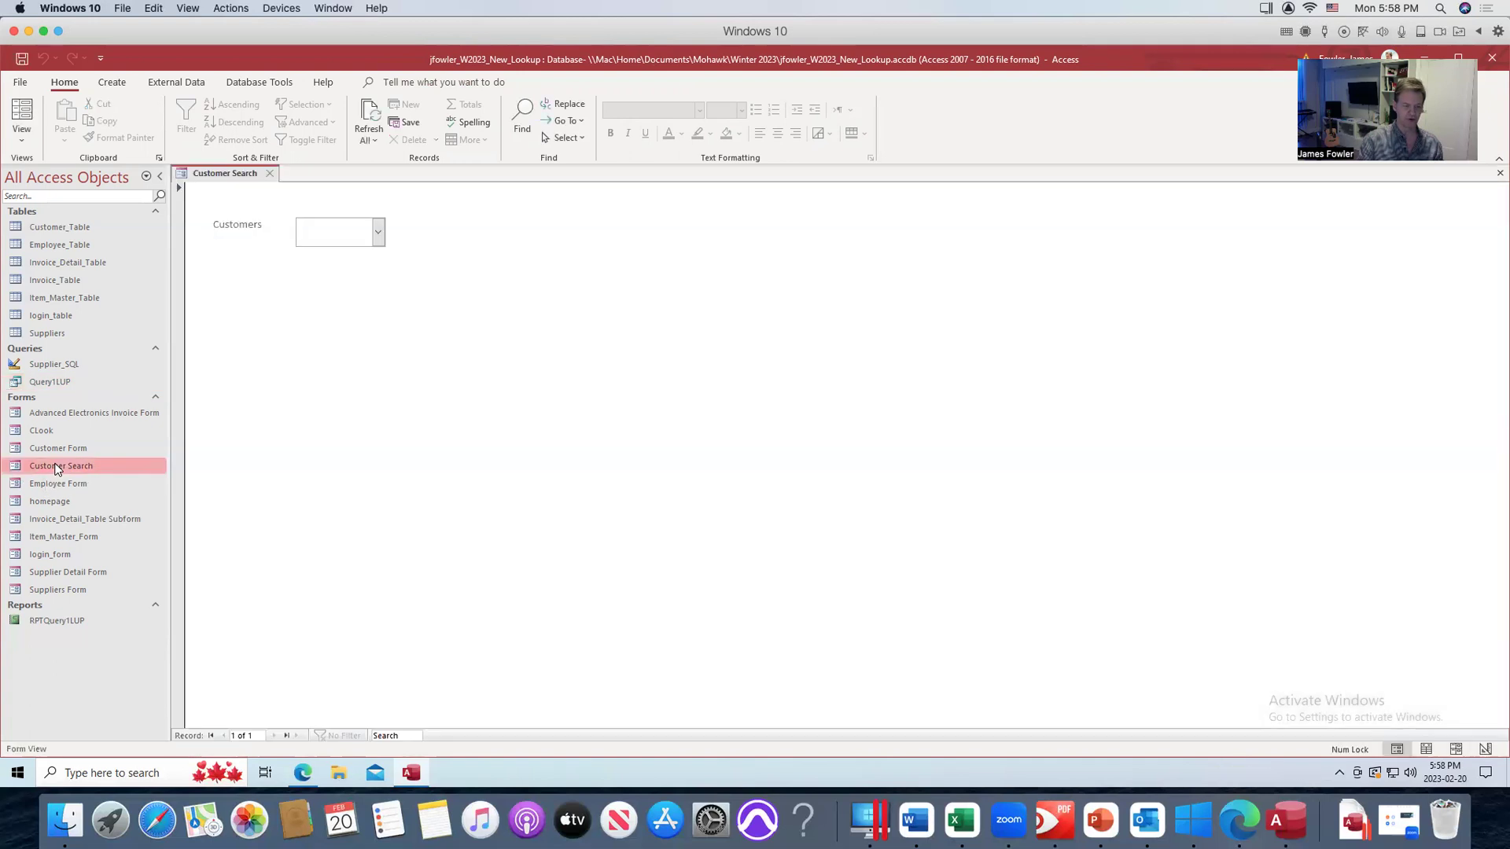
pyautogui.click(377, 233)
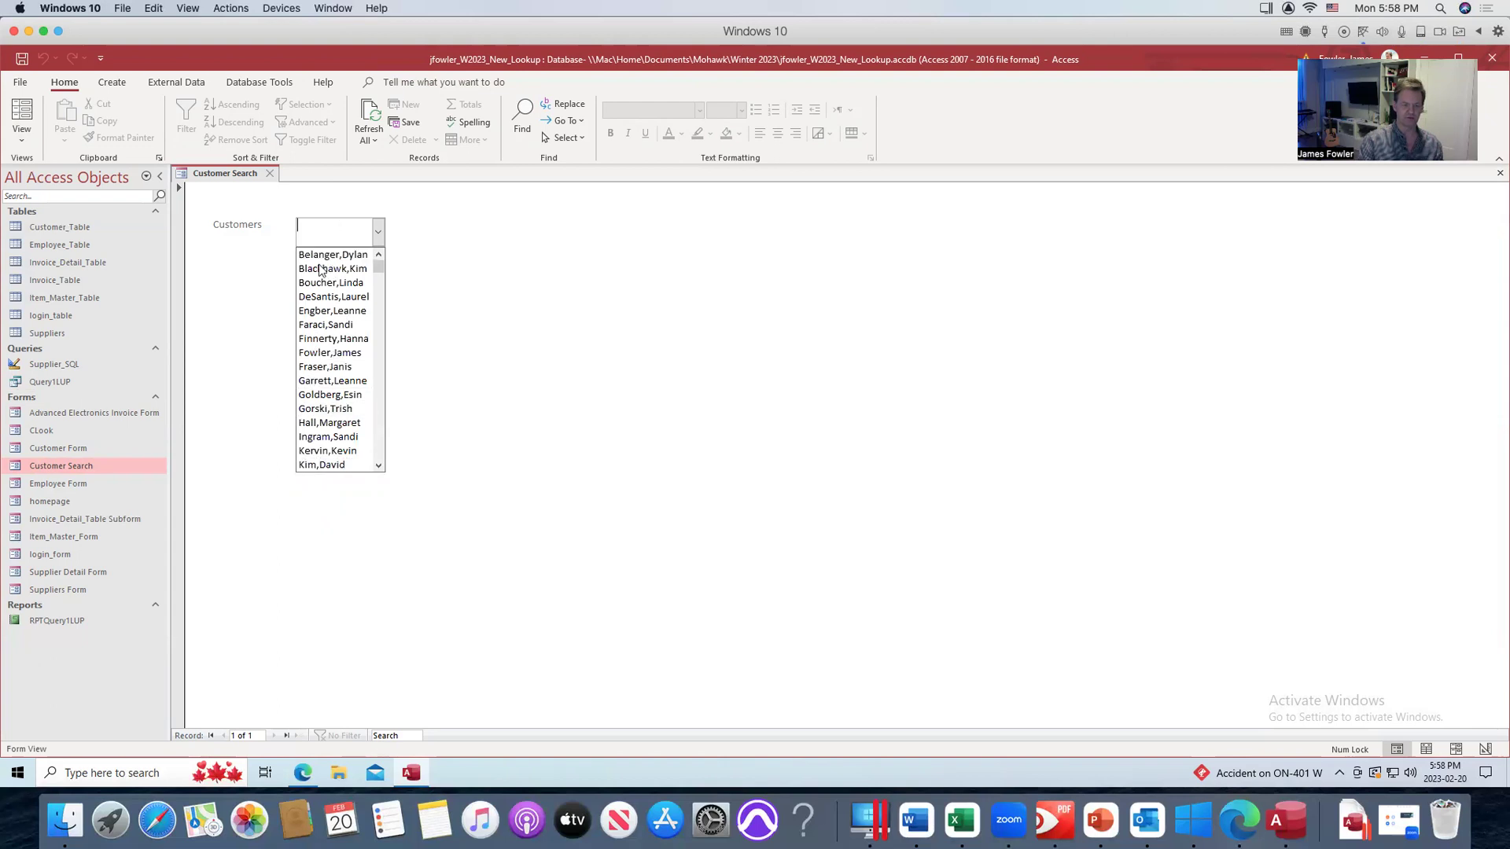
pyautogui.click(458, 264)
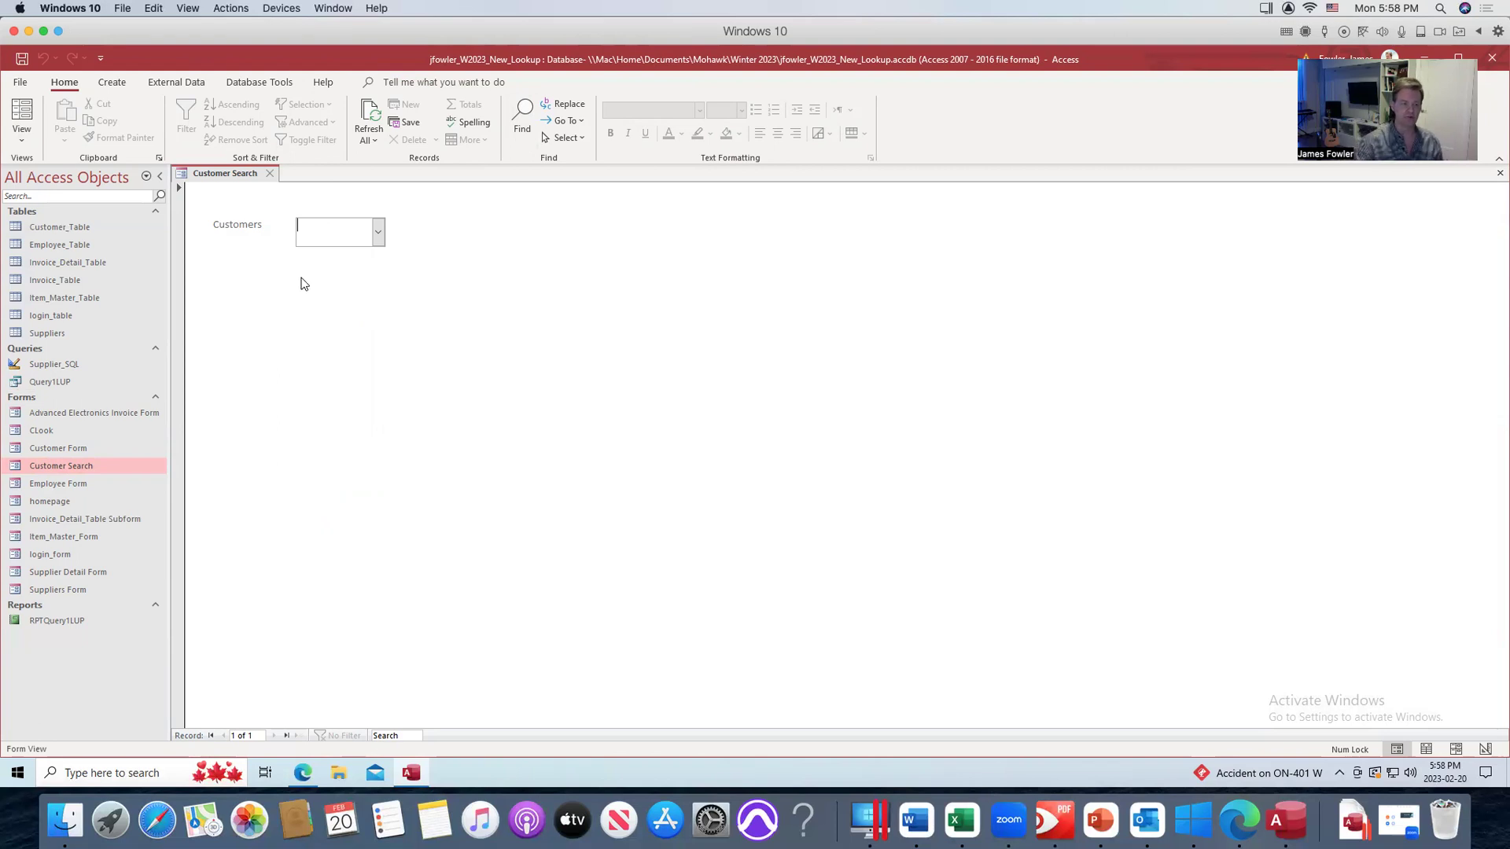
pyautogui.click(269, 174)
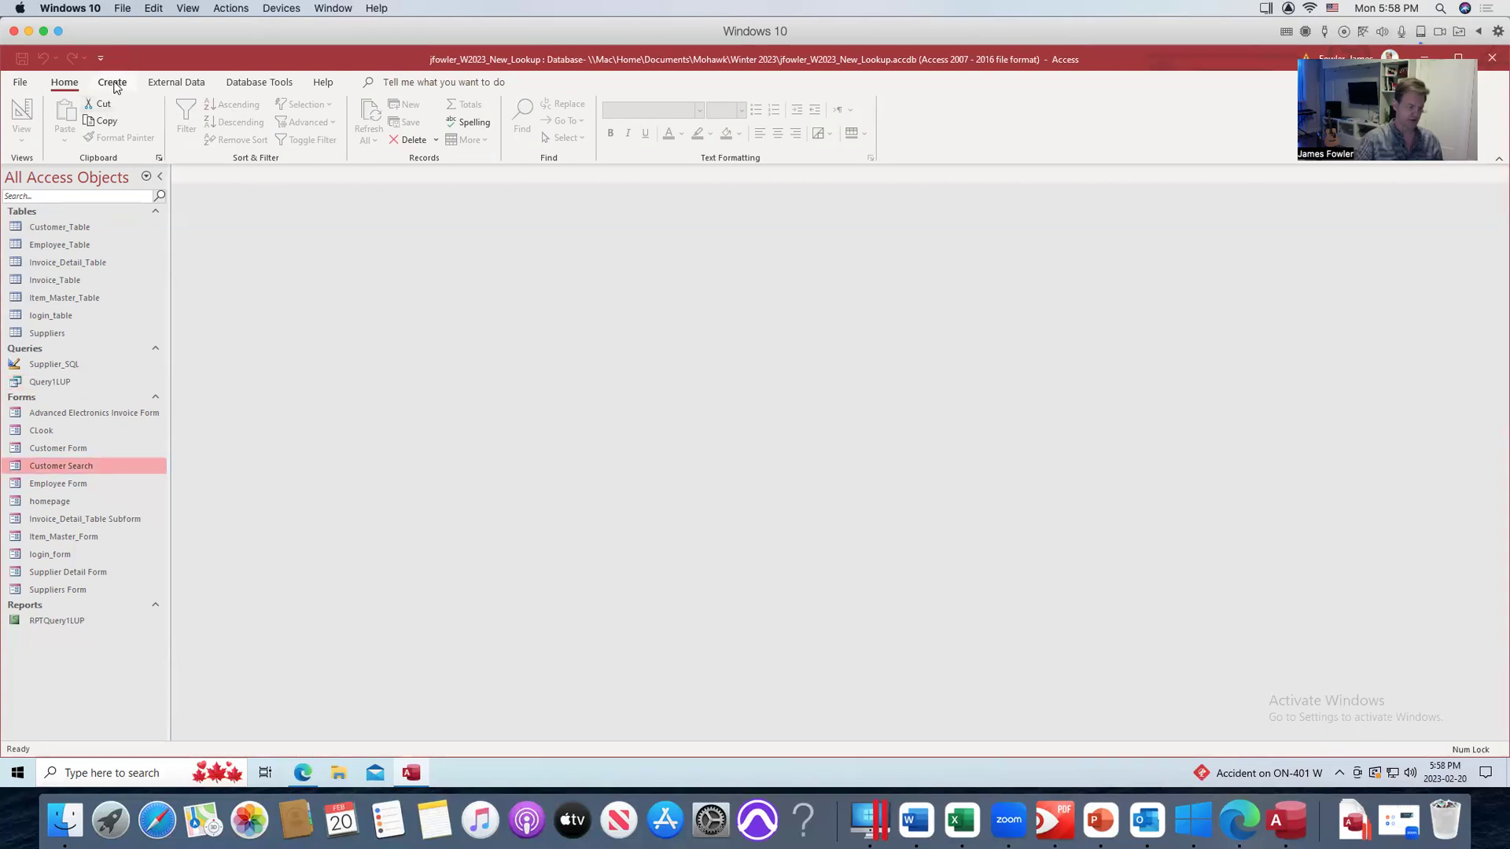
# Create a new query in Design view and add Invoice_Table to it.
pyautogui.click(114, 85)
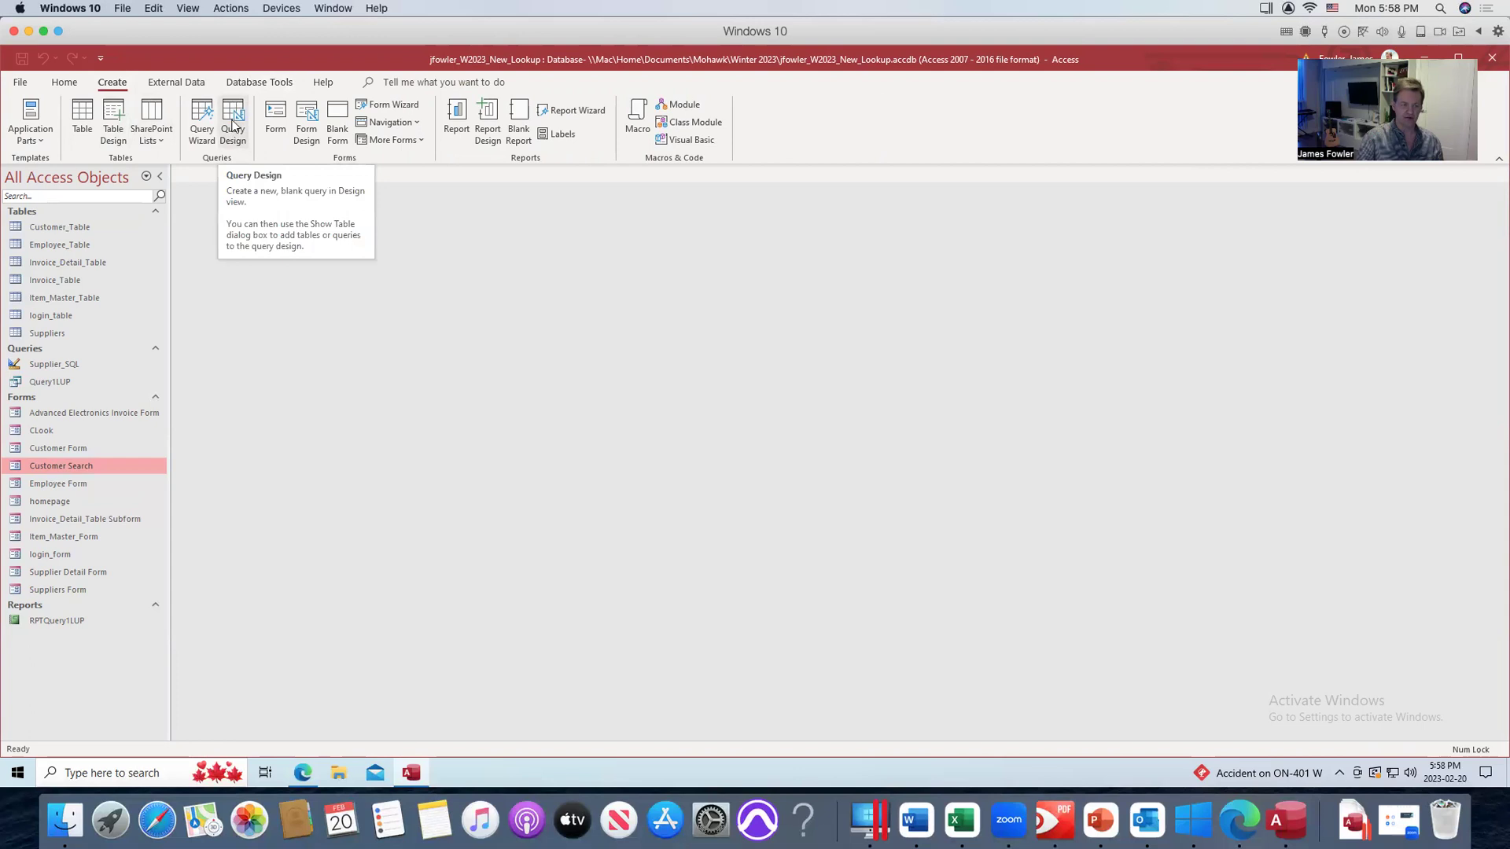
pyautogui.click(234, 126)
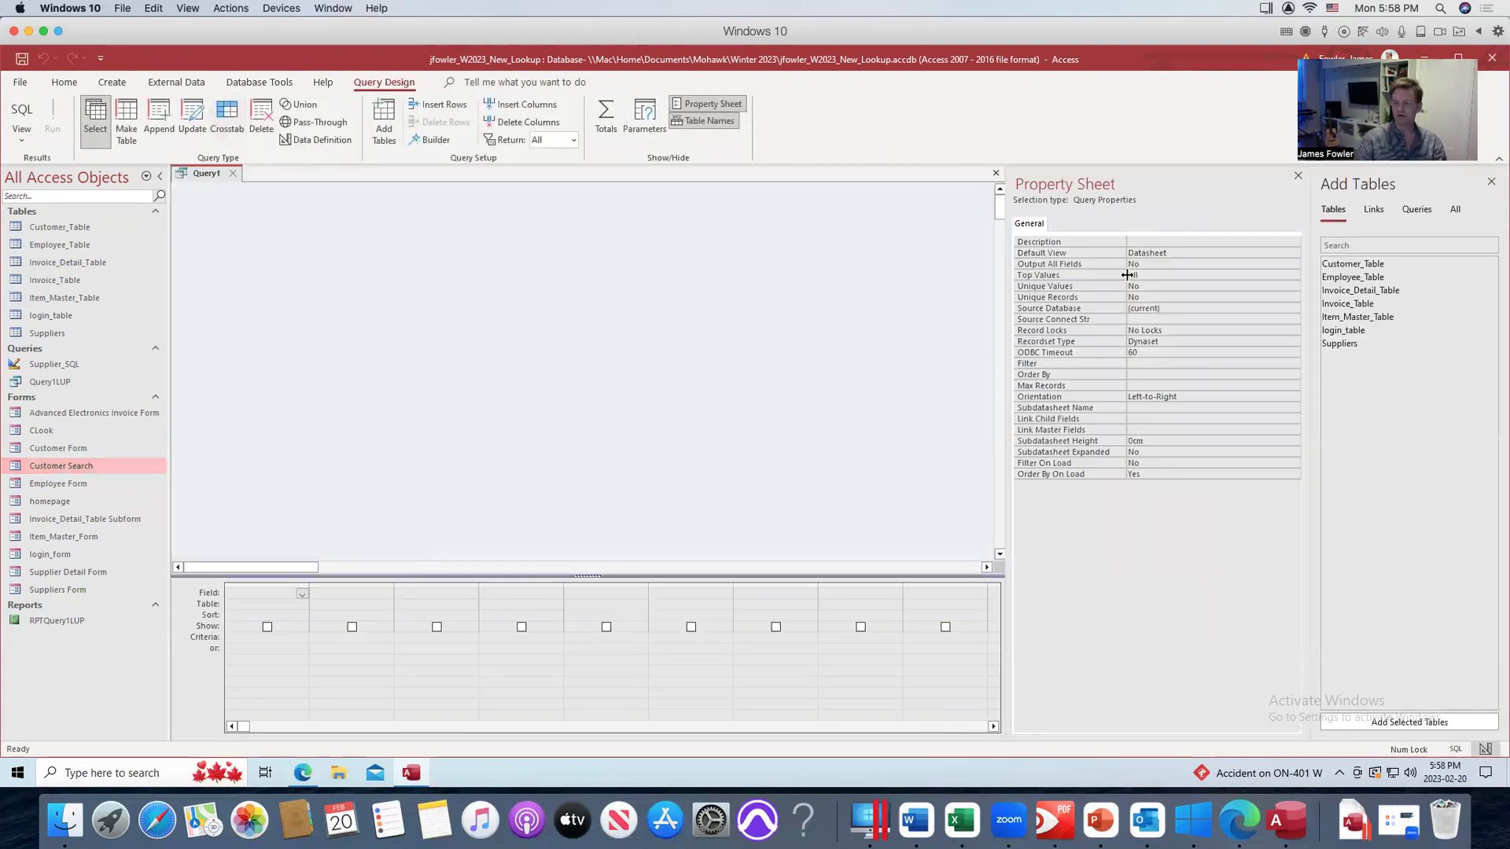
pyautogui.click(1298, 175)
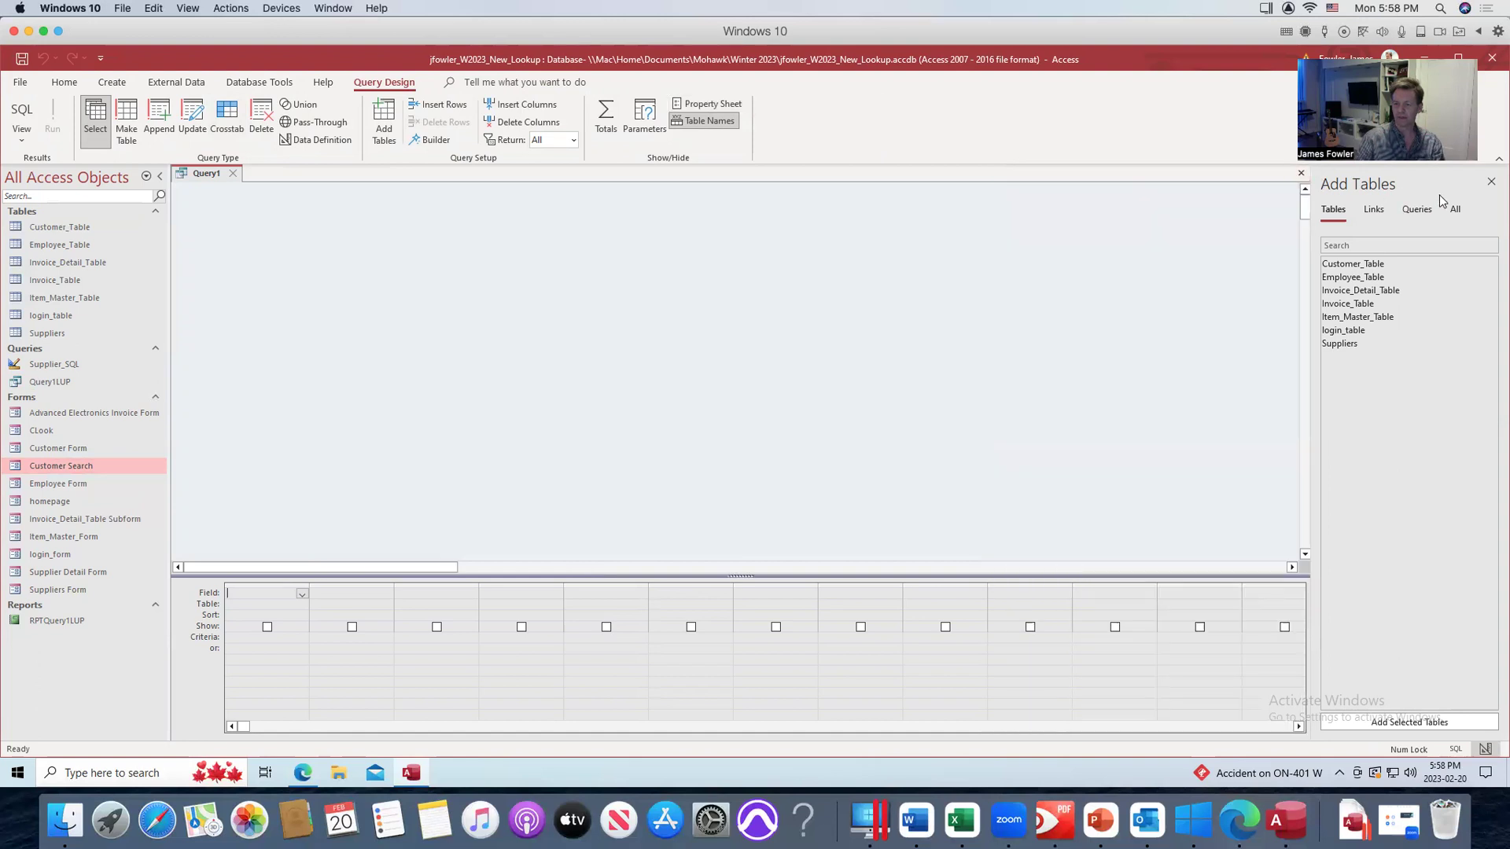
pyautogui.click(1491, 182)
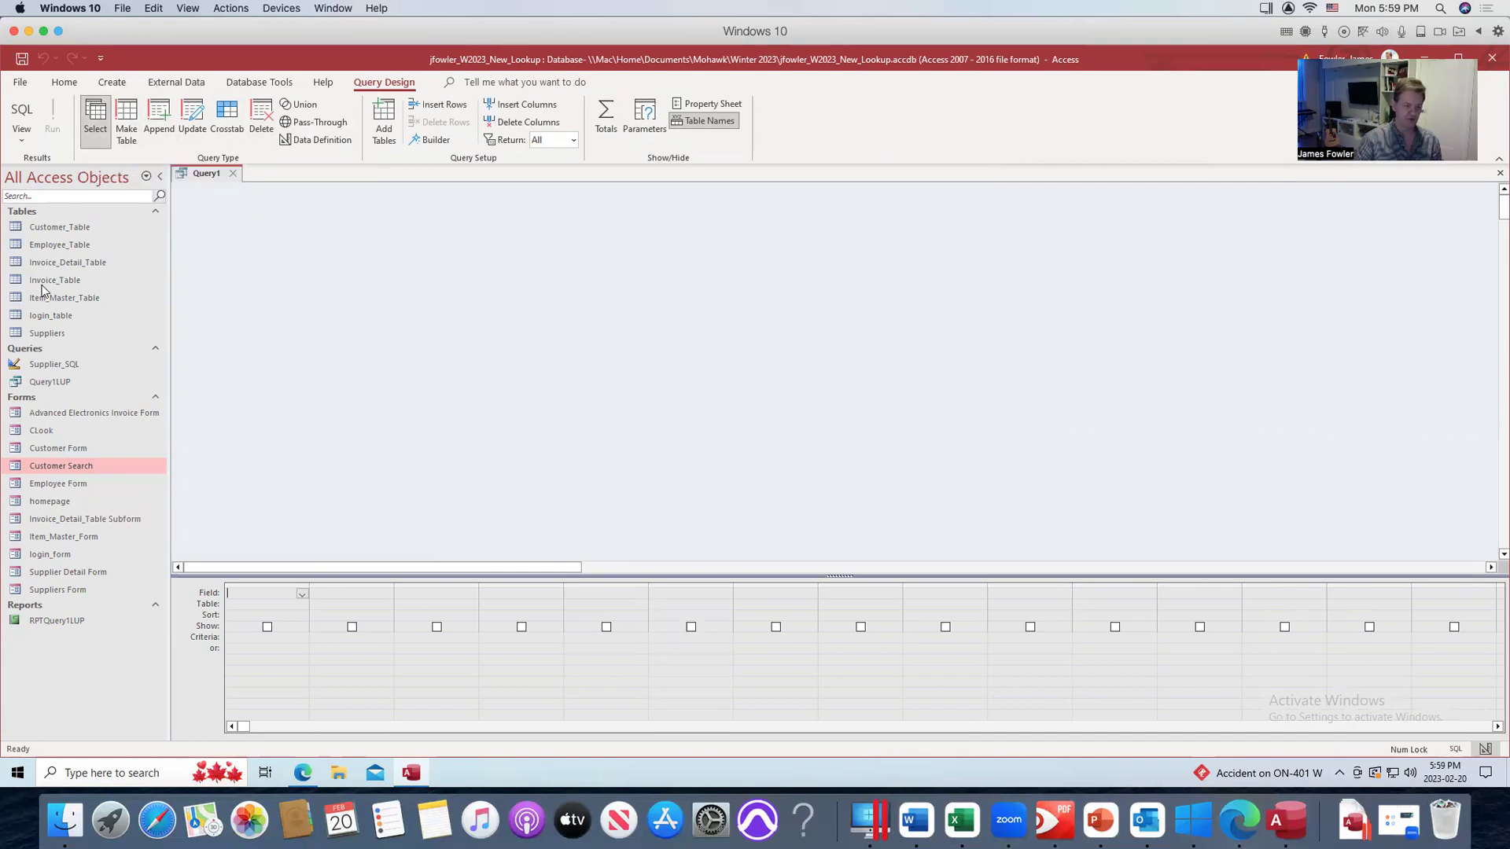
pyautogui.moveTo(72, 276); pyautogui.dragTo(590, 277)
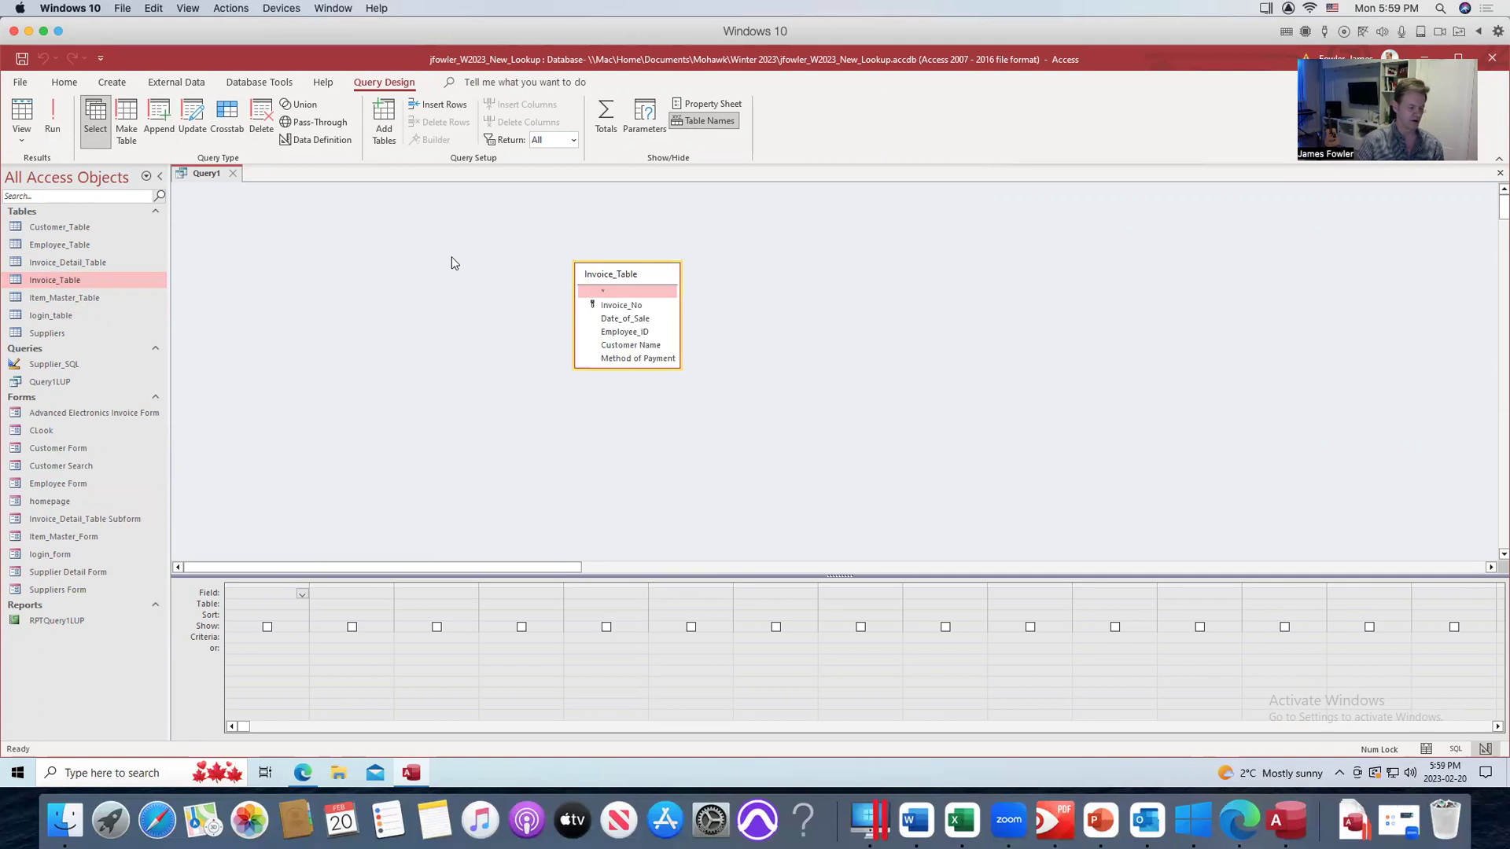
# Add Item_Master_Table, Invoice_Detail_Table and Customer_Table to the query and arrange the tables in a row around Invoice_Table.
pyautogui.moveTo(49, 299); pyautogui.dragTo(279, 272)
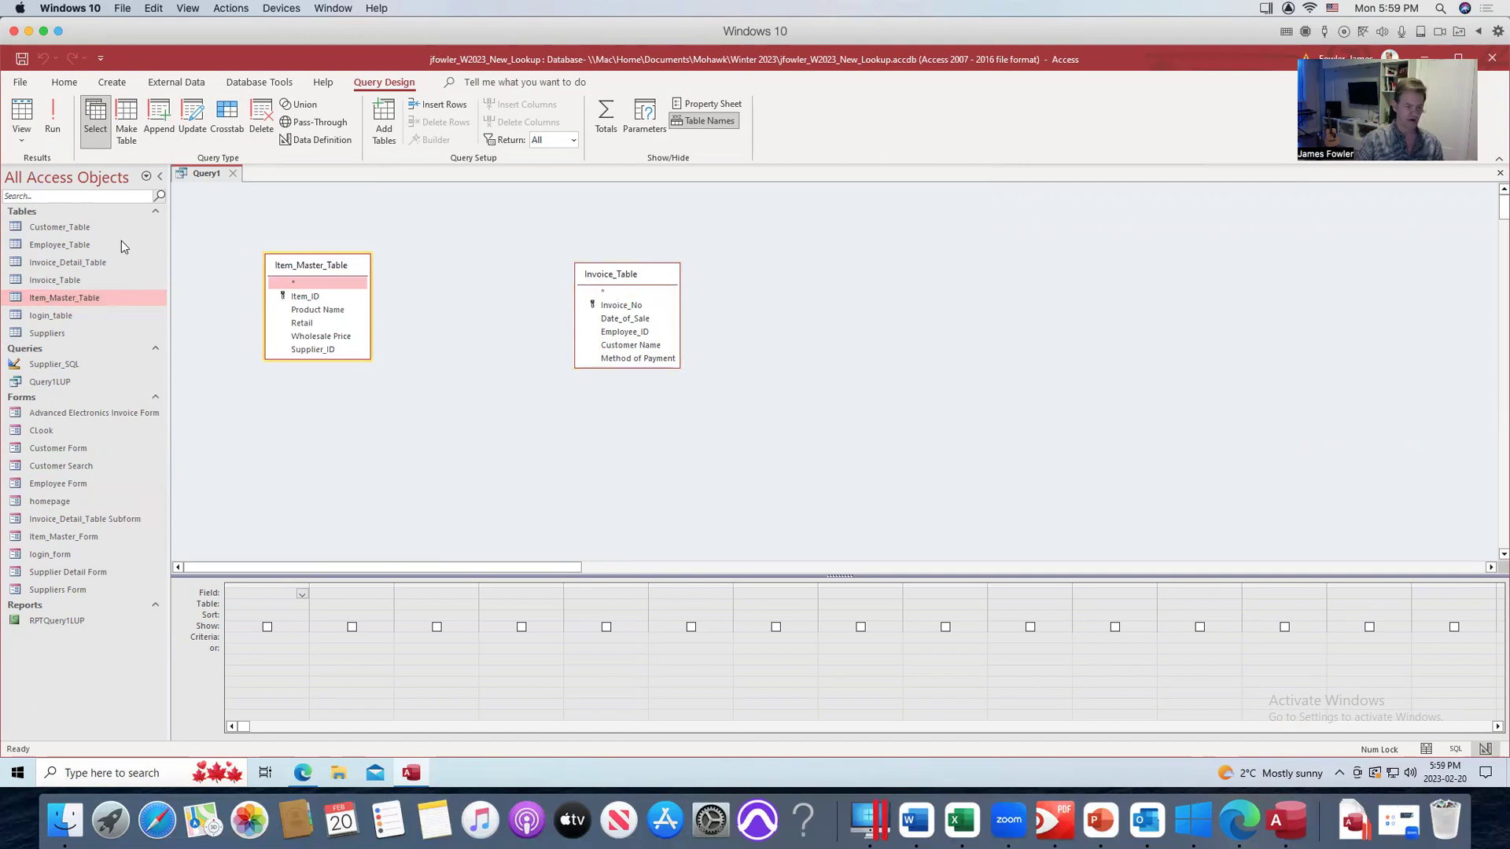
pyautogui.moveTo(106, 269); pyautogui.dragTo(470, 273)
pyautogui.moveTo(594, 276); pyautogui.dragTo(720, 267)
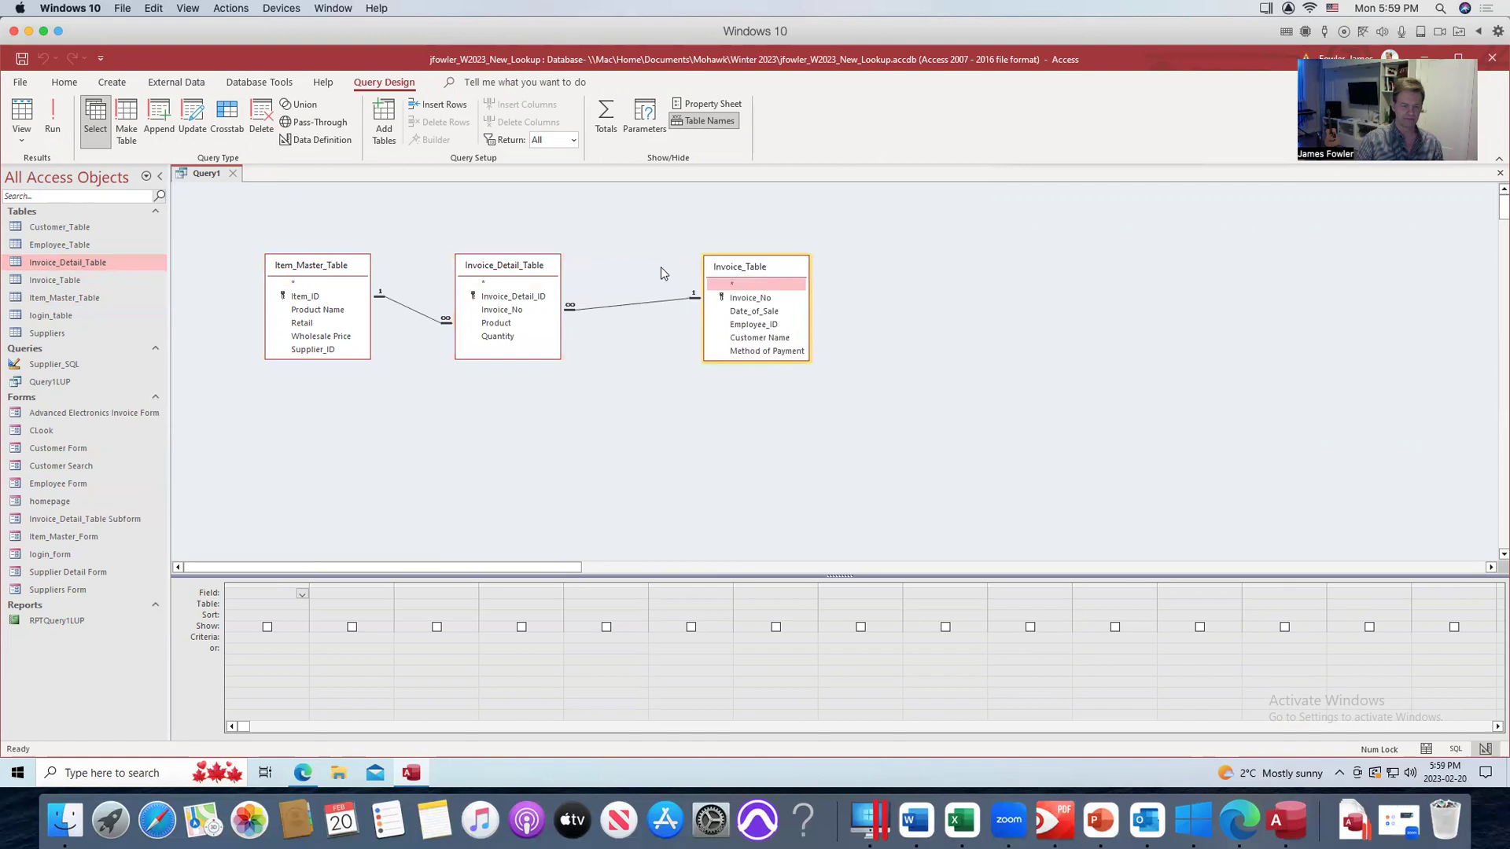
pyautogui.moveTo(532, 275); pyautogui.dragTo(562, 275)
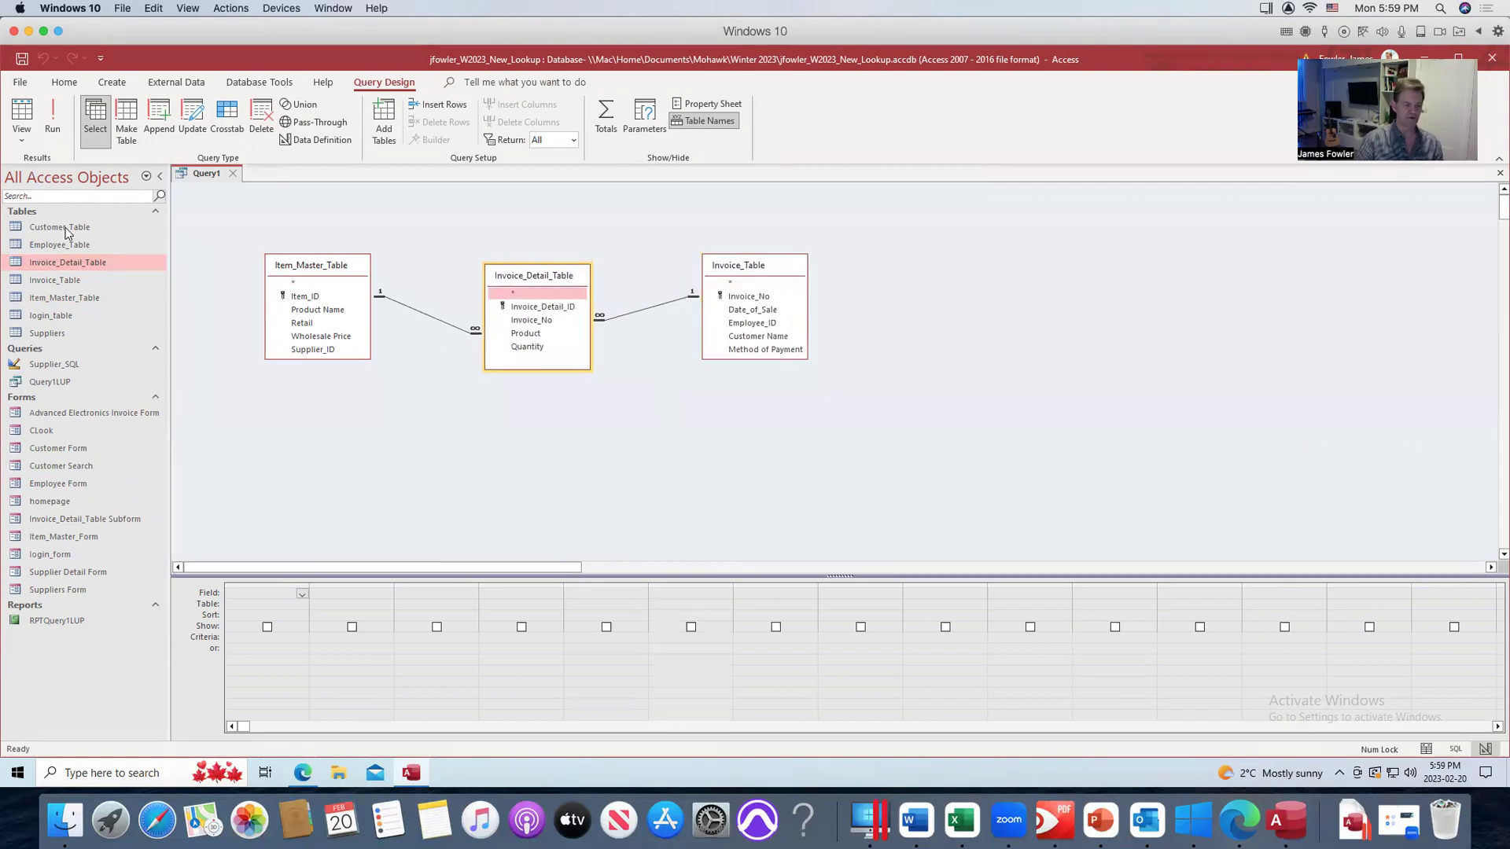
pyautogui.moveTo(67, 228); pyautogui.dragTo(1010, 288)
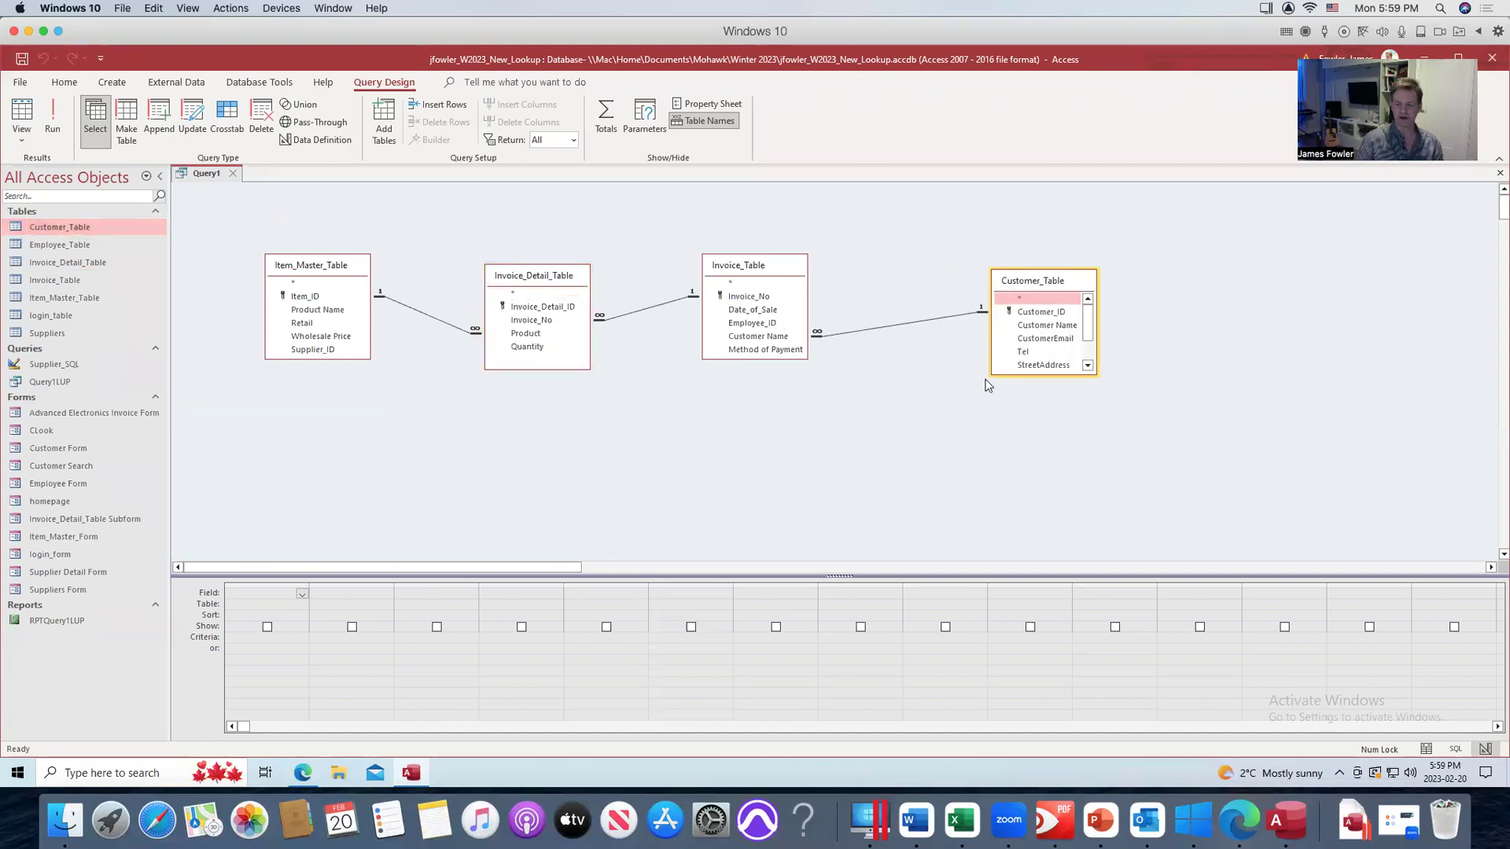
# Enlarge the four table boxes in the query design, making Customer_Table's tall enough to list all its fields.
pyautogui.moveTo(990, 379); pyautogui.dragTo(973, 435)
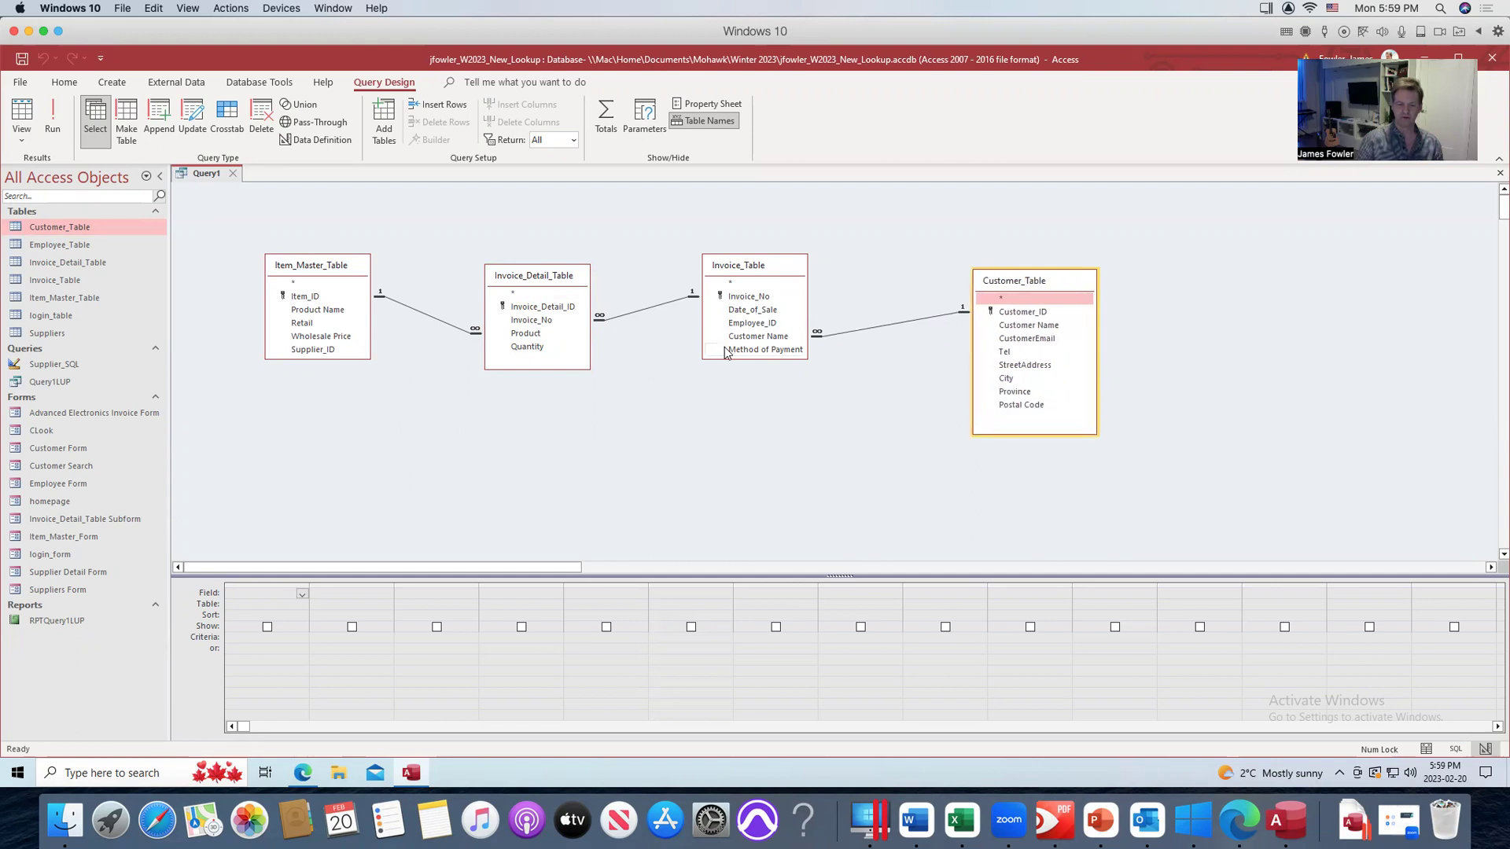
pyautogui.moveTo(704, 358); pyautogui.dragTo(689, 394)
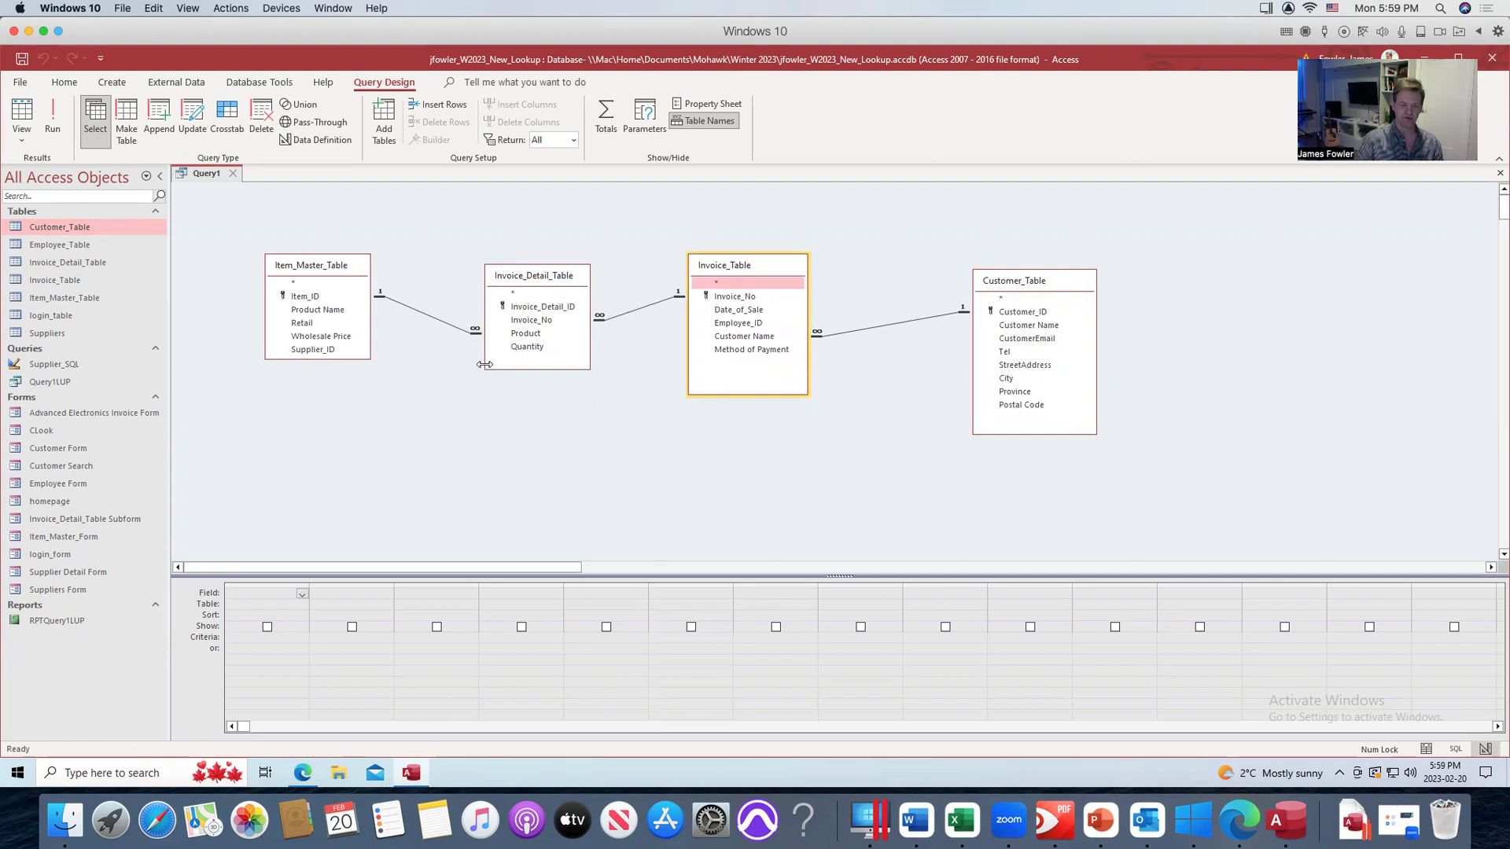
pyautogui.moveTo(486, 370); pyautogui.dragTo(475, 396)
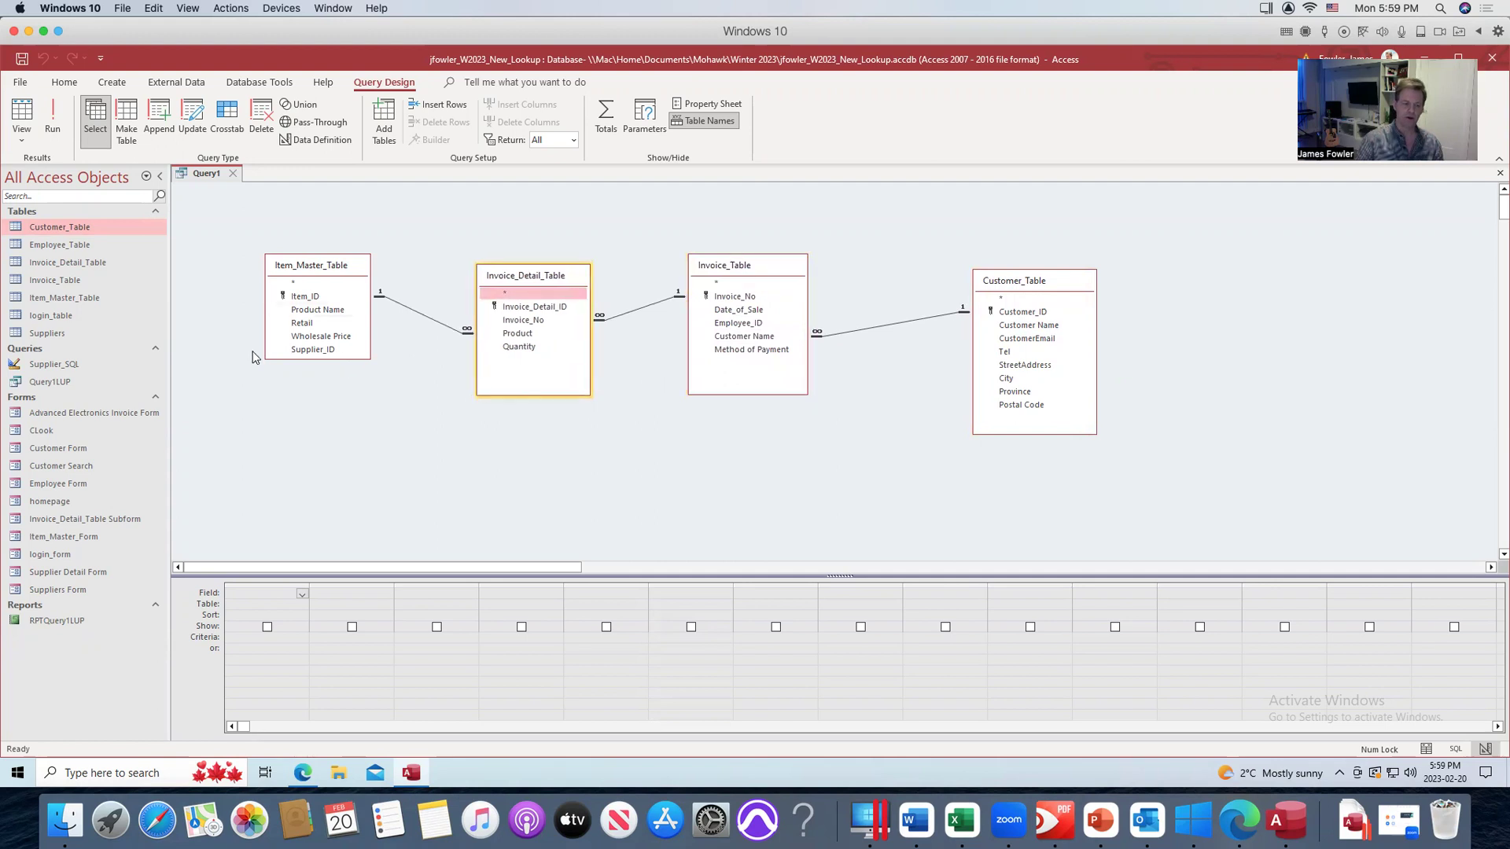
pyautogui.moveTo(265, 358); pyautogui.dragTo(244, 408)
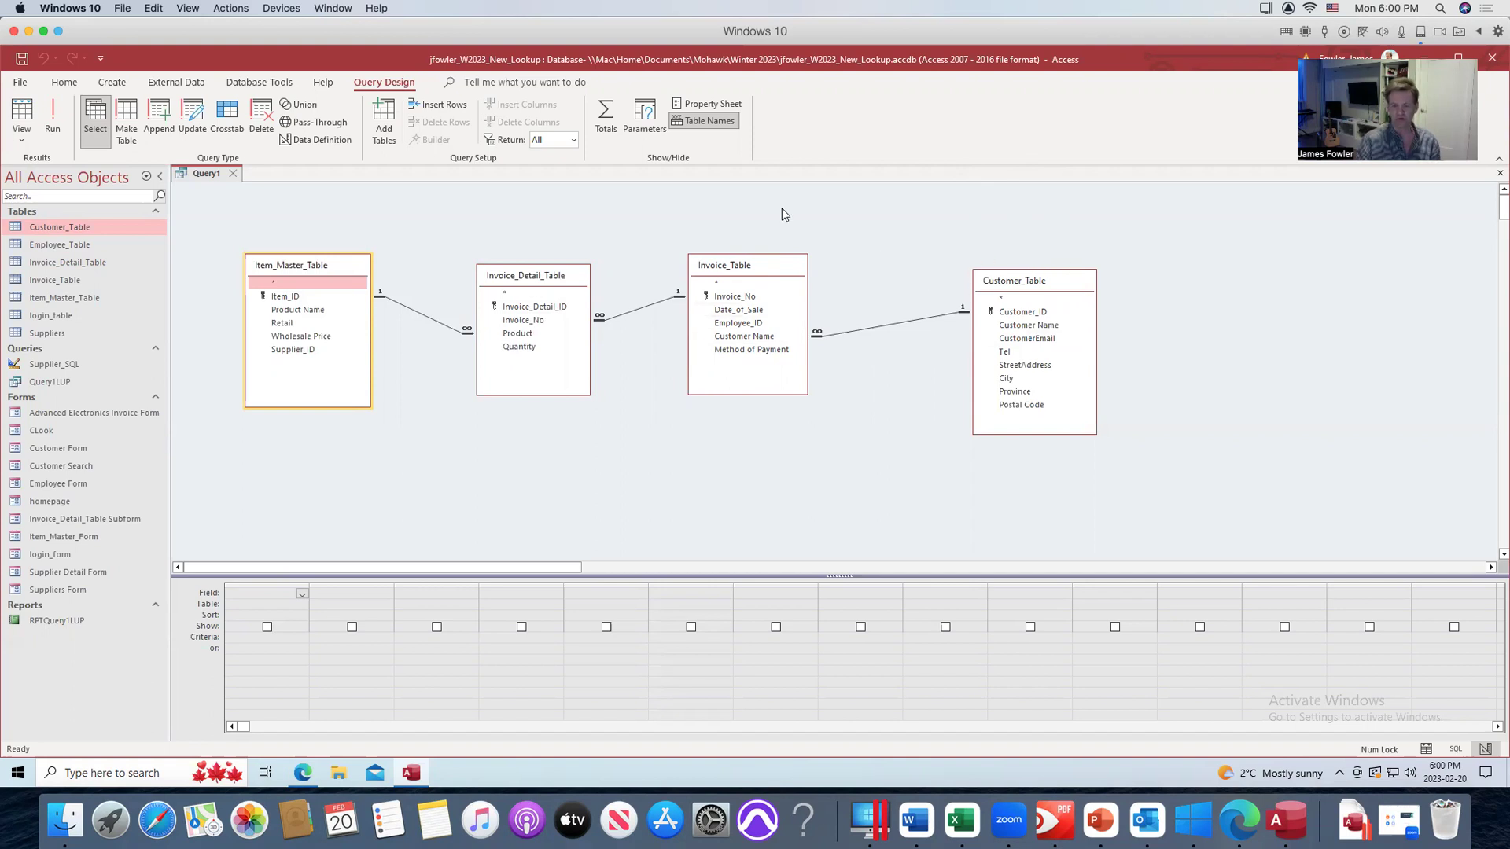
# Add the Customer Name, Invoice_No and Date_of_Sale fields from Invoice_Table to the query grid.
pyautogui.click(731, 340)
pyautogui.doubleClick(730, 340)
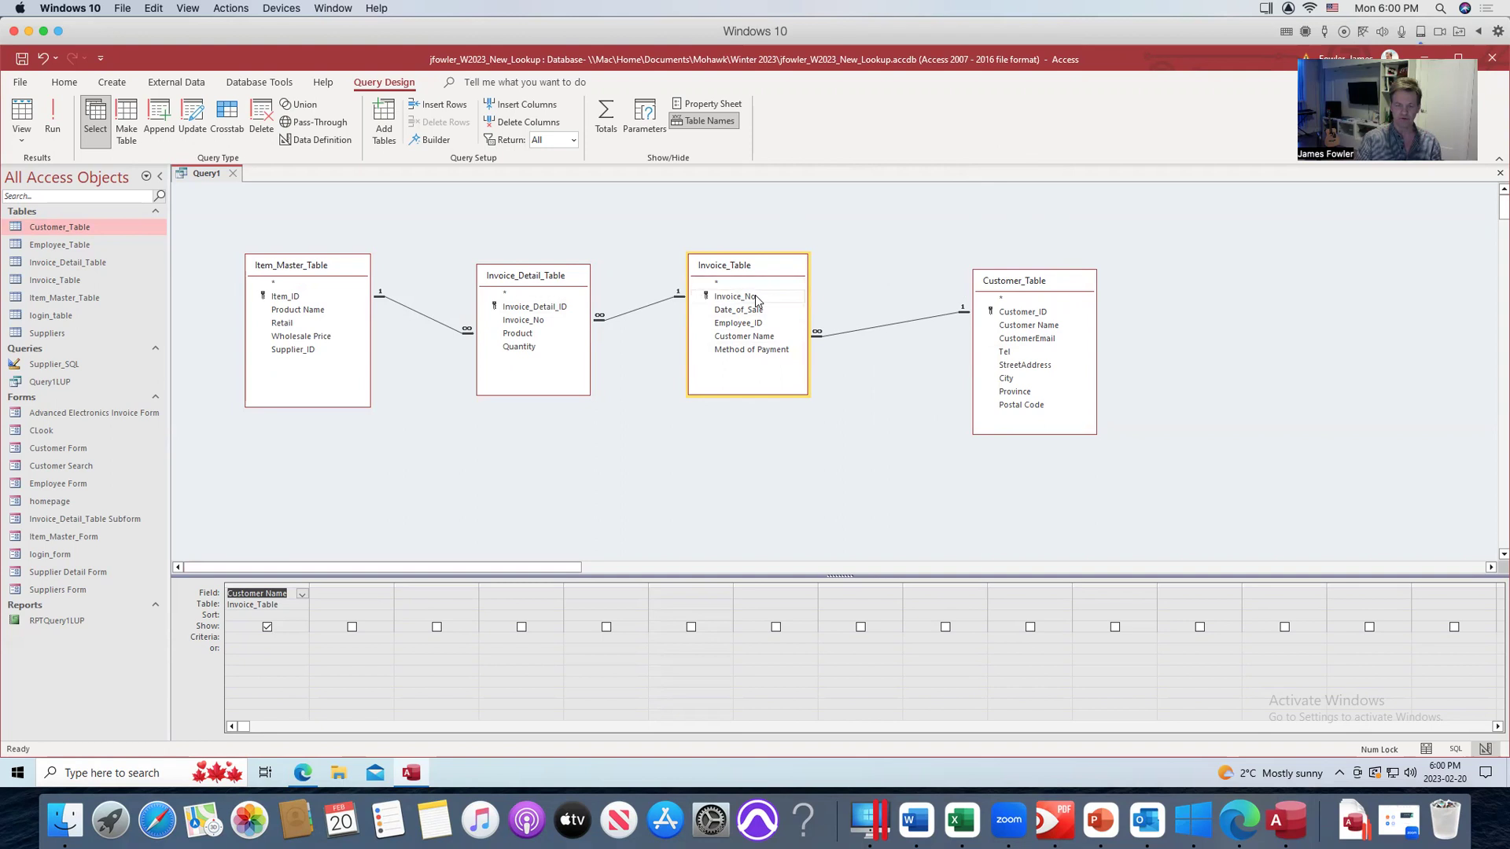
pyautogui.doubleClick(736, 297)
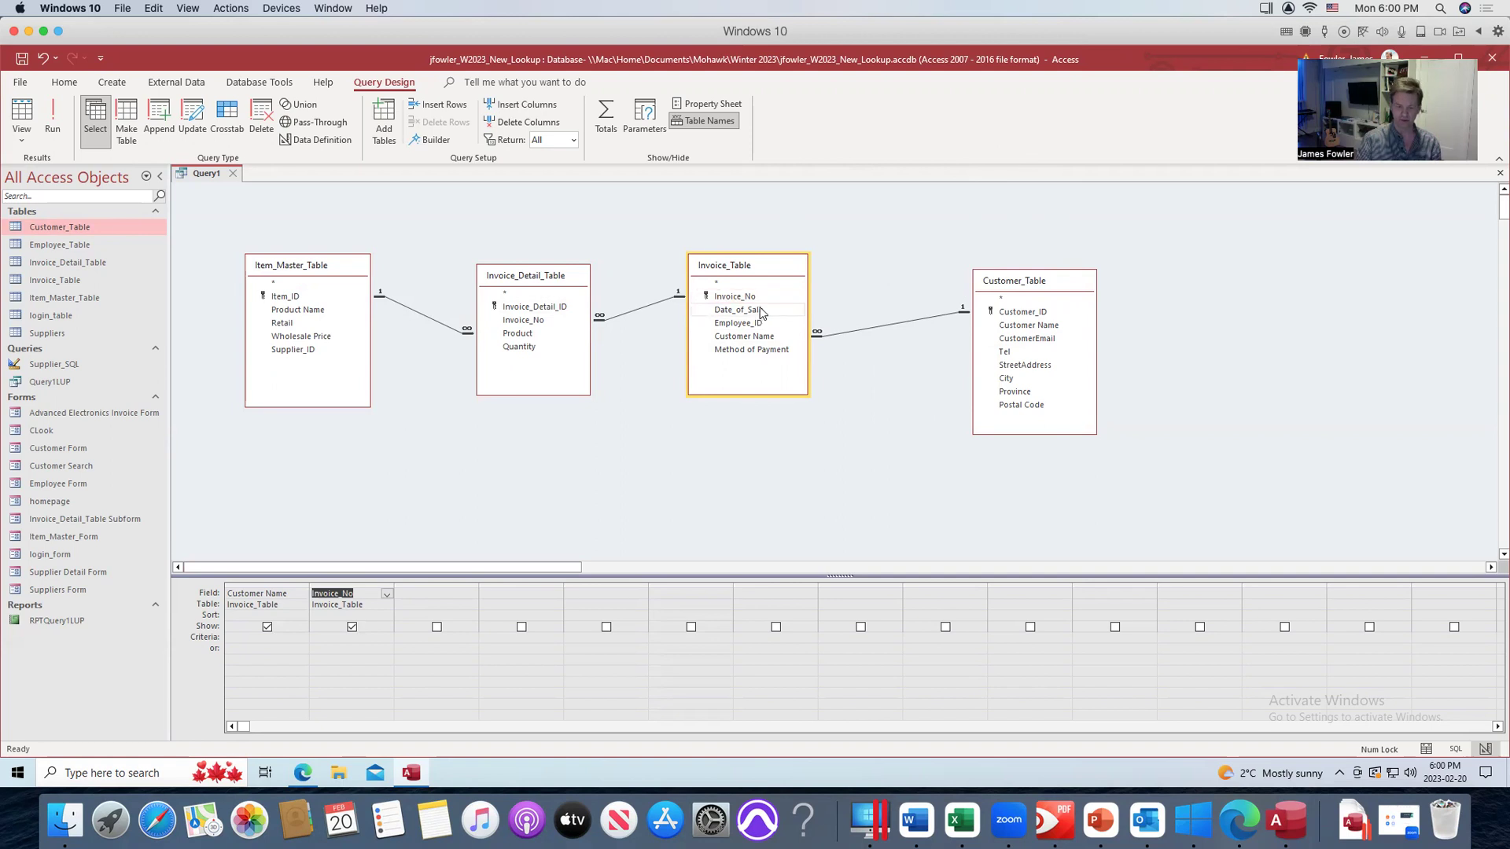
pyautogui.doubleClick(736, 309)
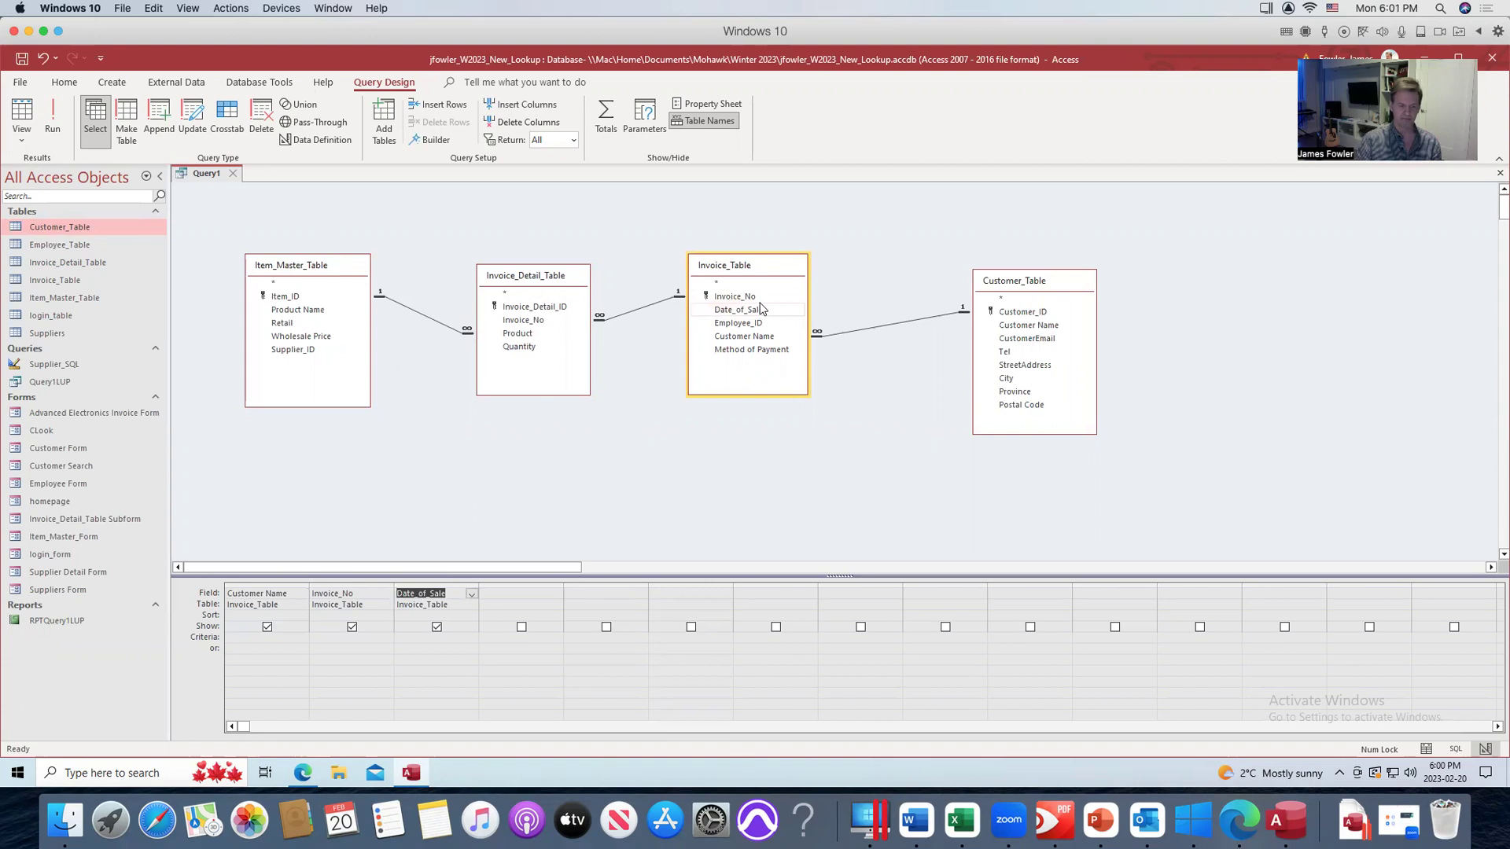
# Add Quantity from Invoice_Detail_Table and Retail from Item_Master_Table to the query grid.
pyautogui.click(306, 311)
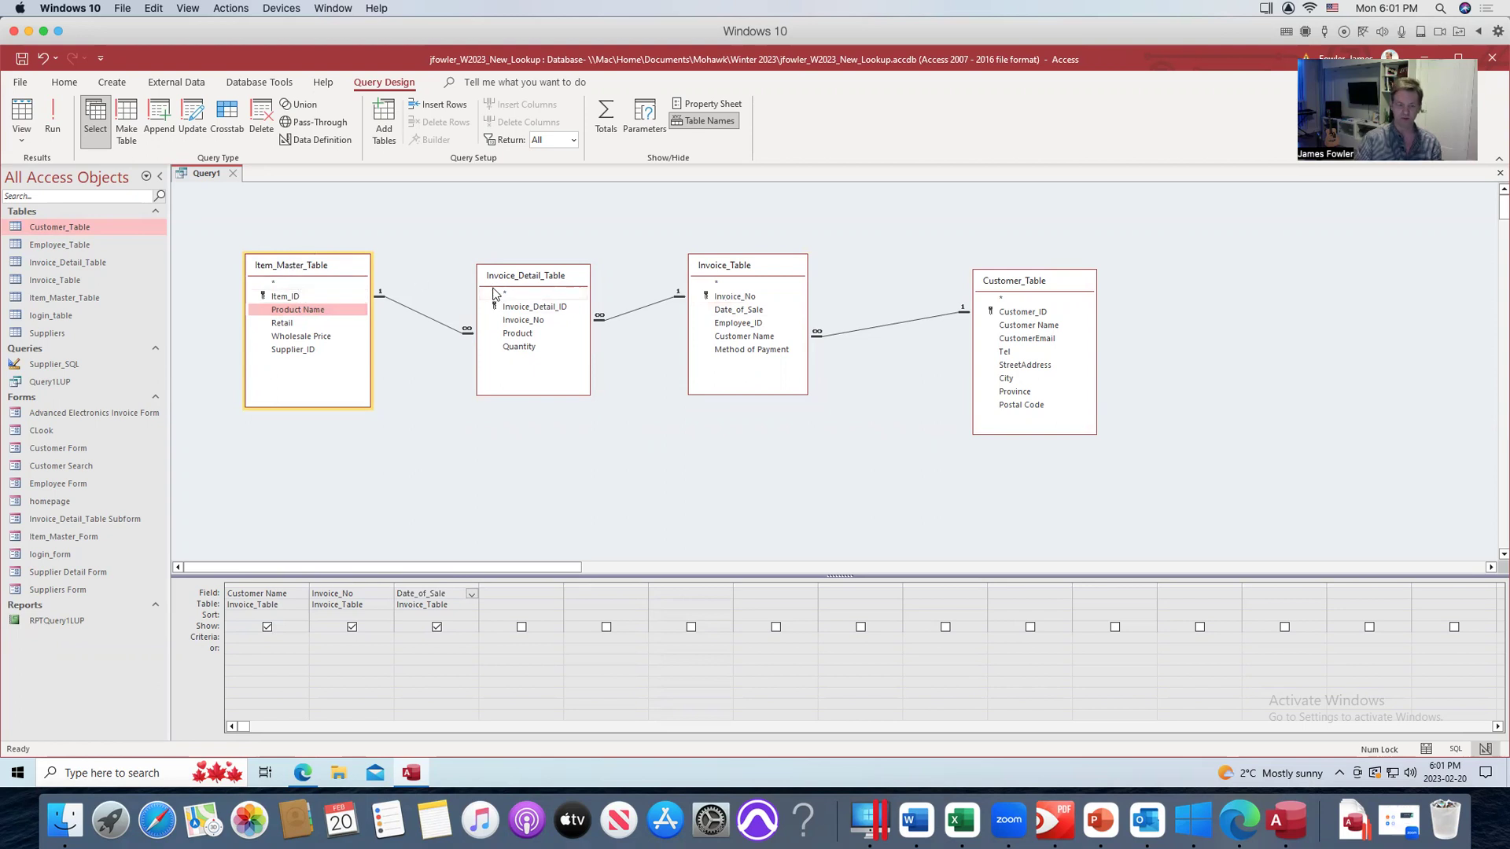
pyautogui.doubleClick(526, 346)
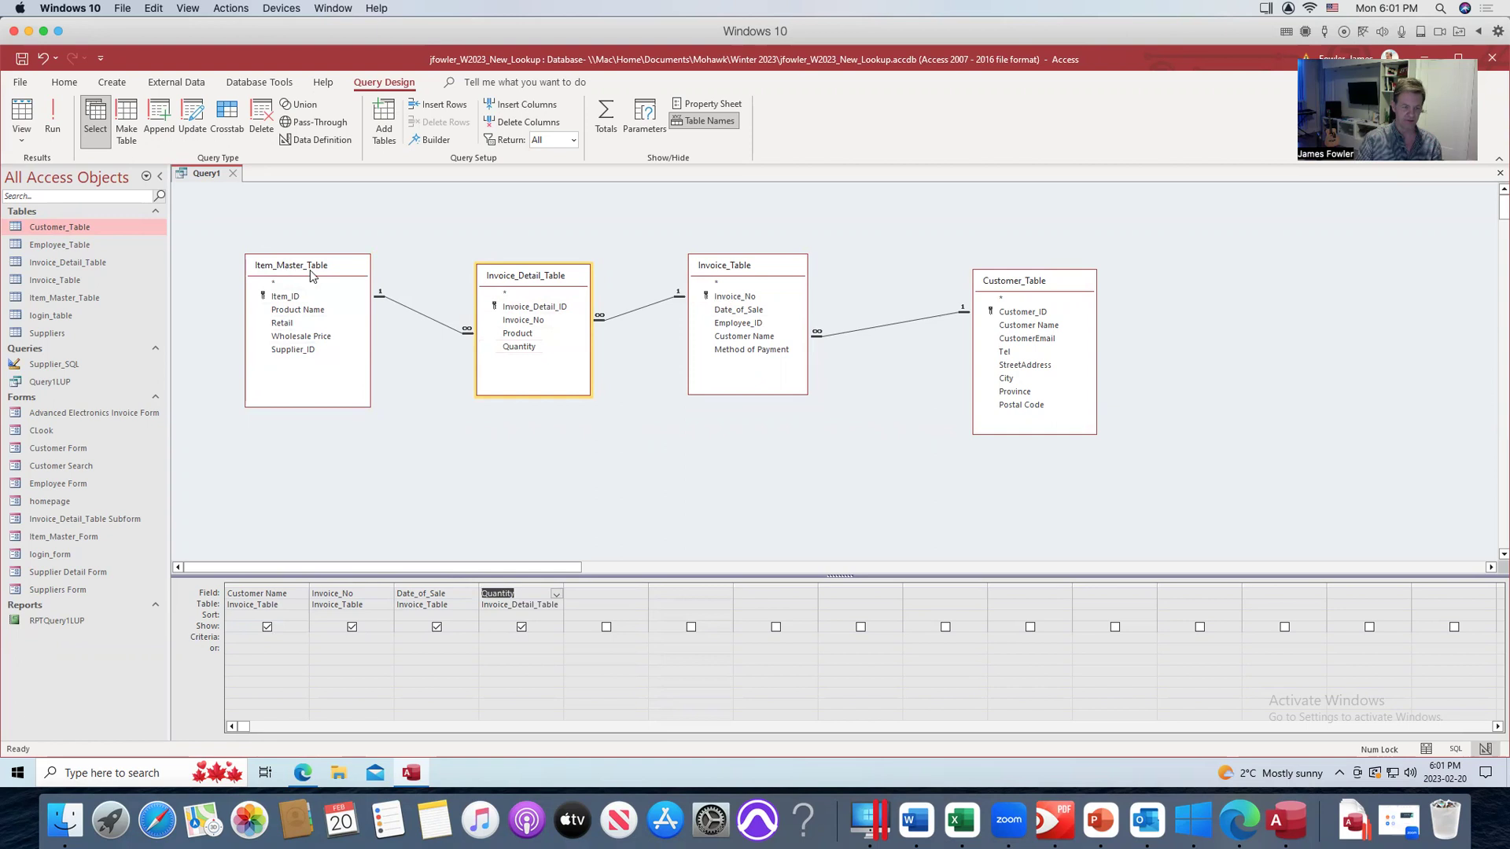
pyautogui.doubleClick(299, 324)
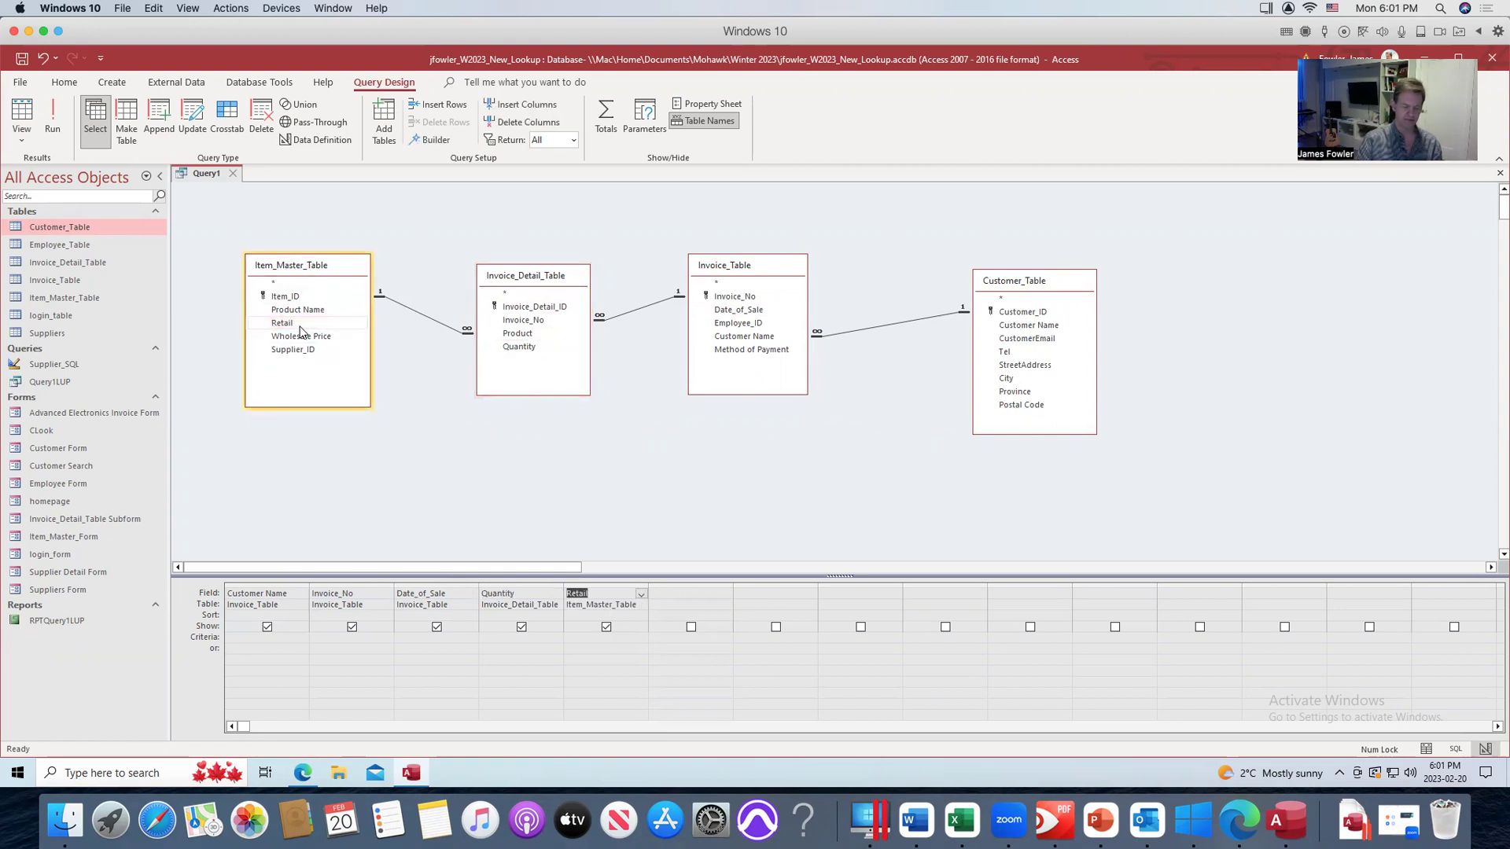
# Save the query as Query_Customer_Serach.
pyautogui.rightClick(201, 173)
pyautogui.click(227, 188)
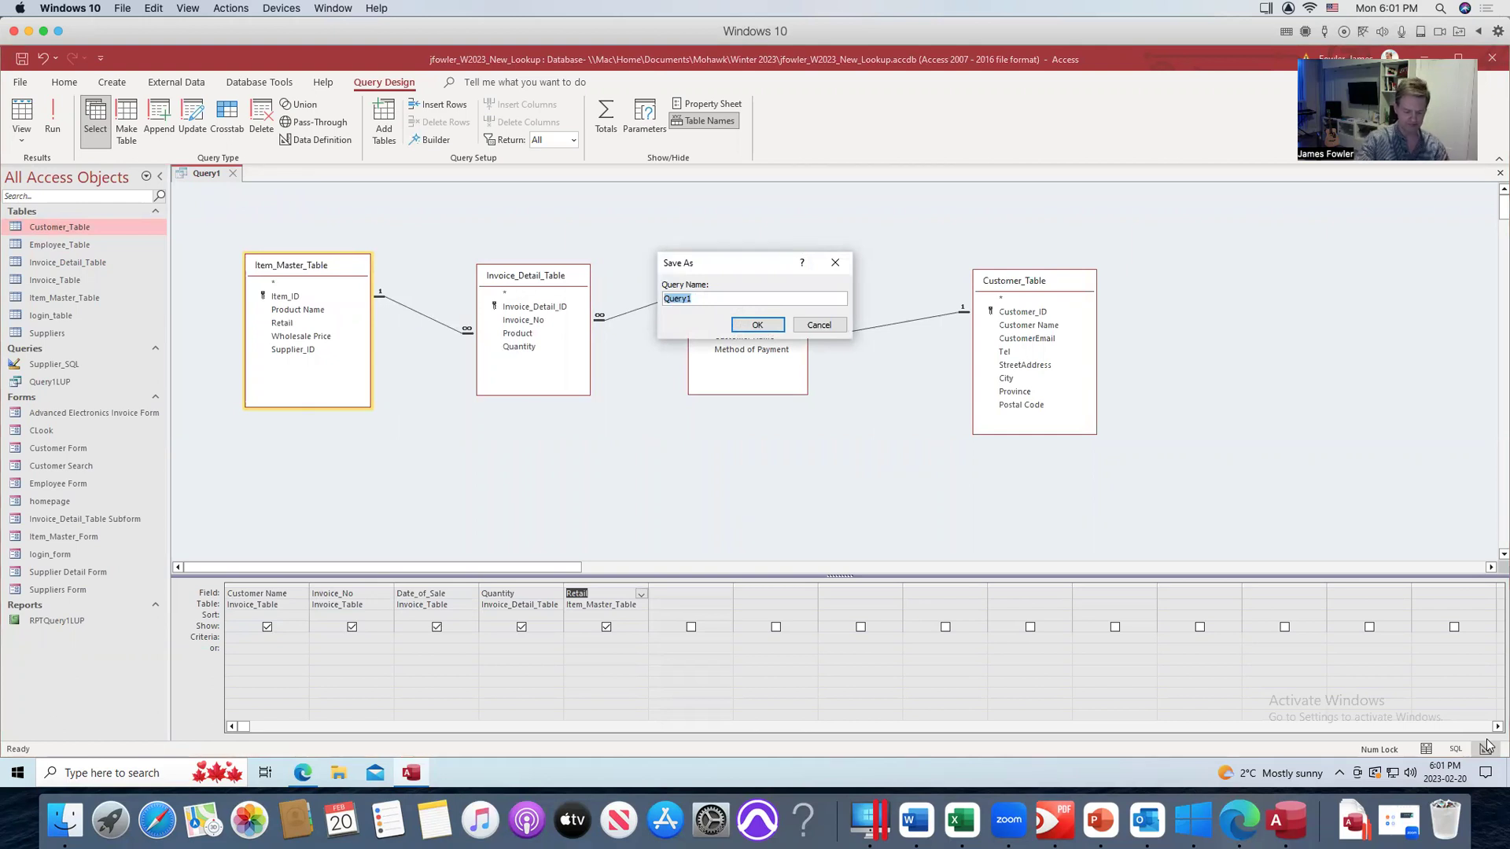
pyautogui.press('End')
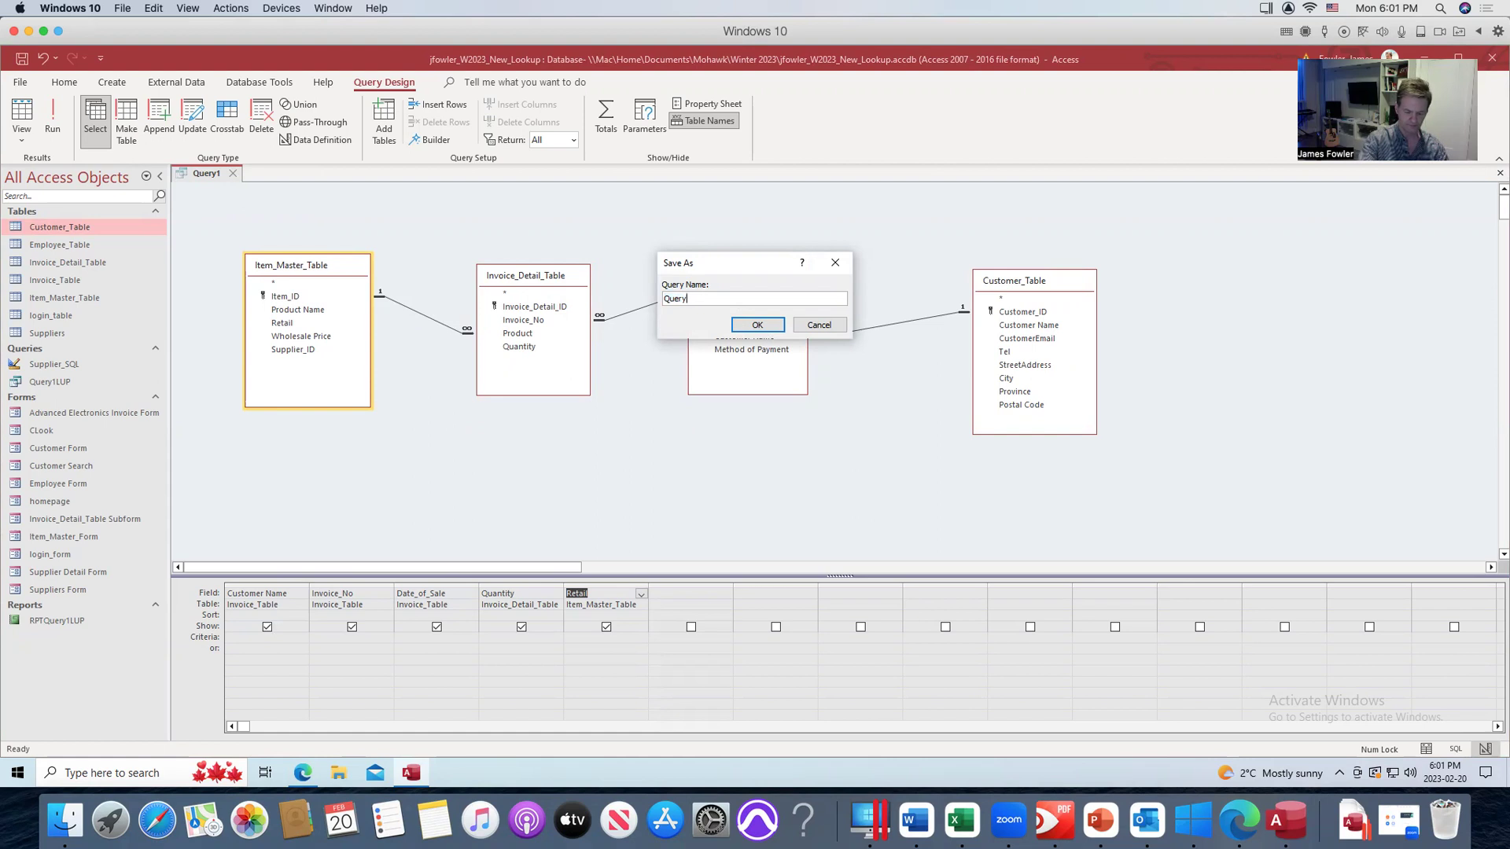
pyautogui.write('_Customer_Serach')
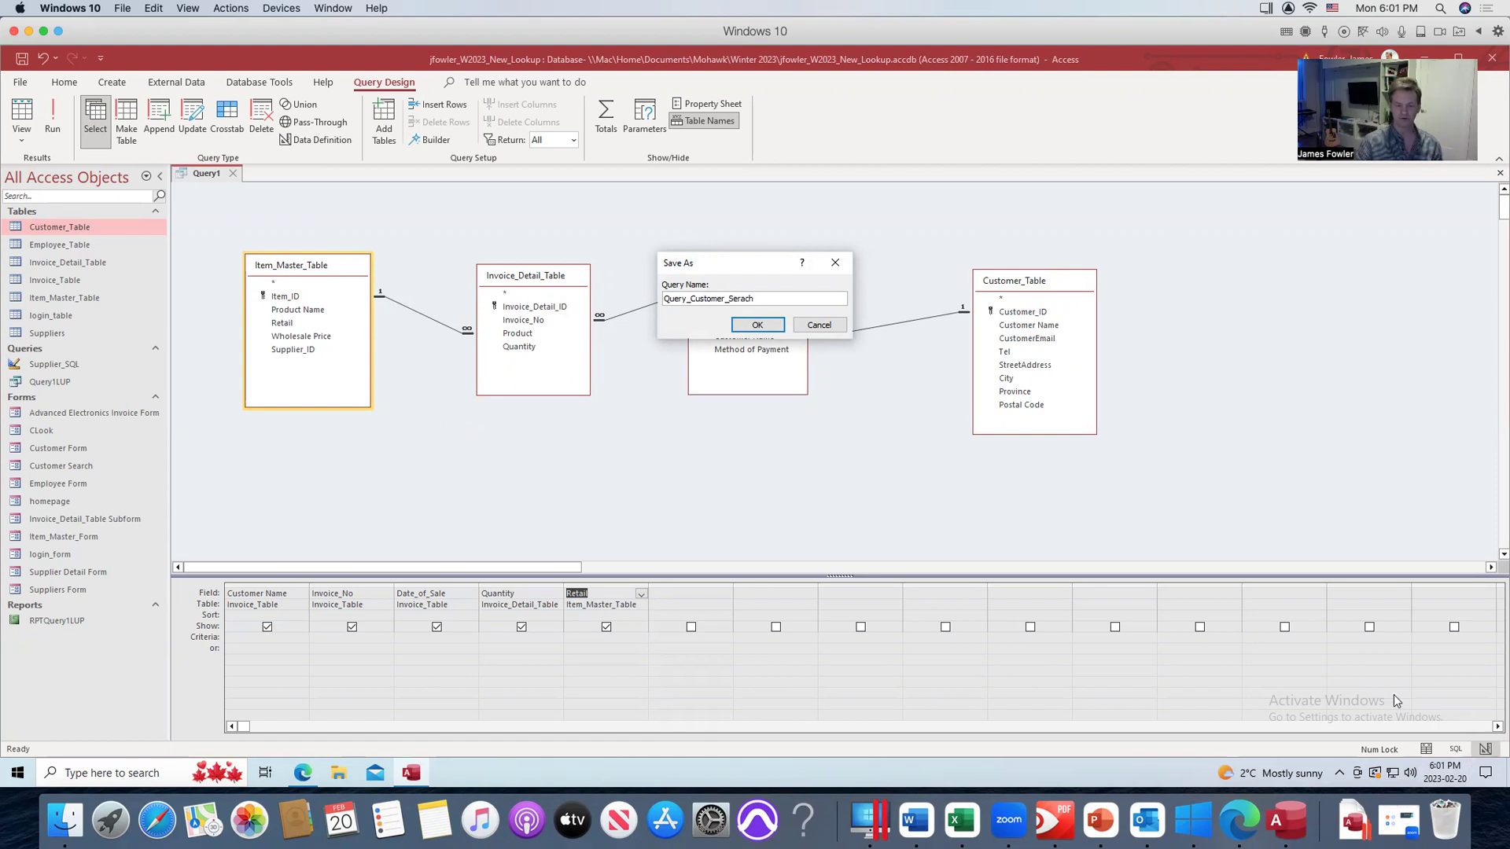
pyautogui.click(767, 325)
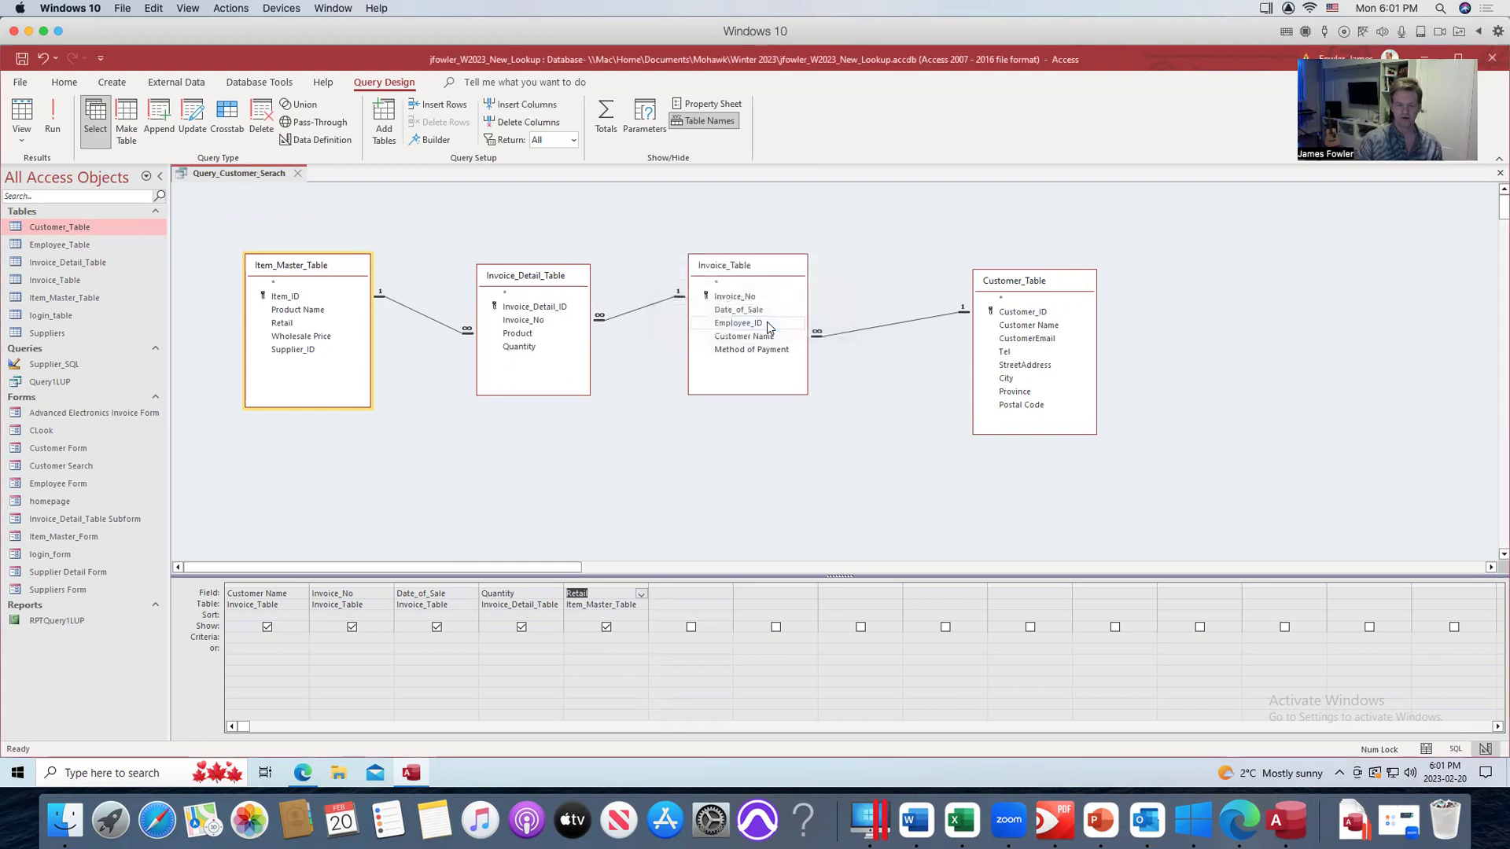
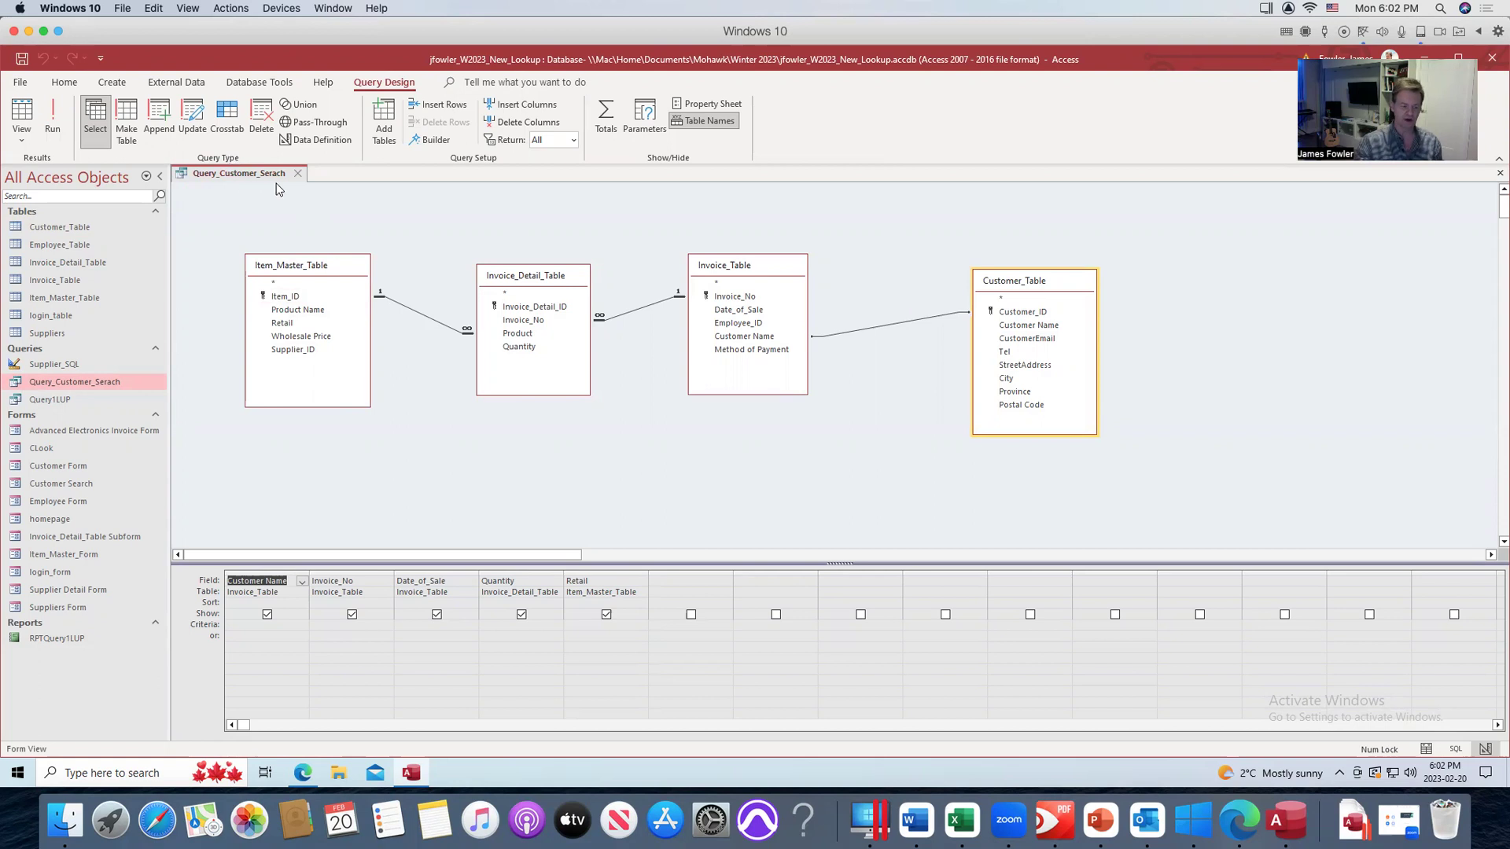
# Open the Customer Search form to look at its Customers combo box, and close it.
pyautogui.doubleClick(74, 483)
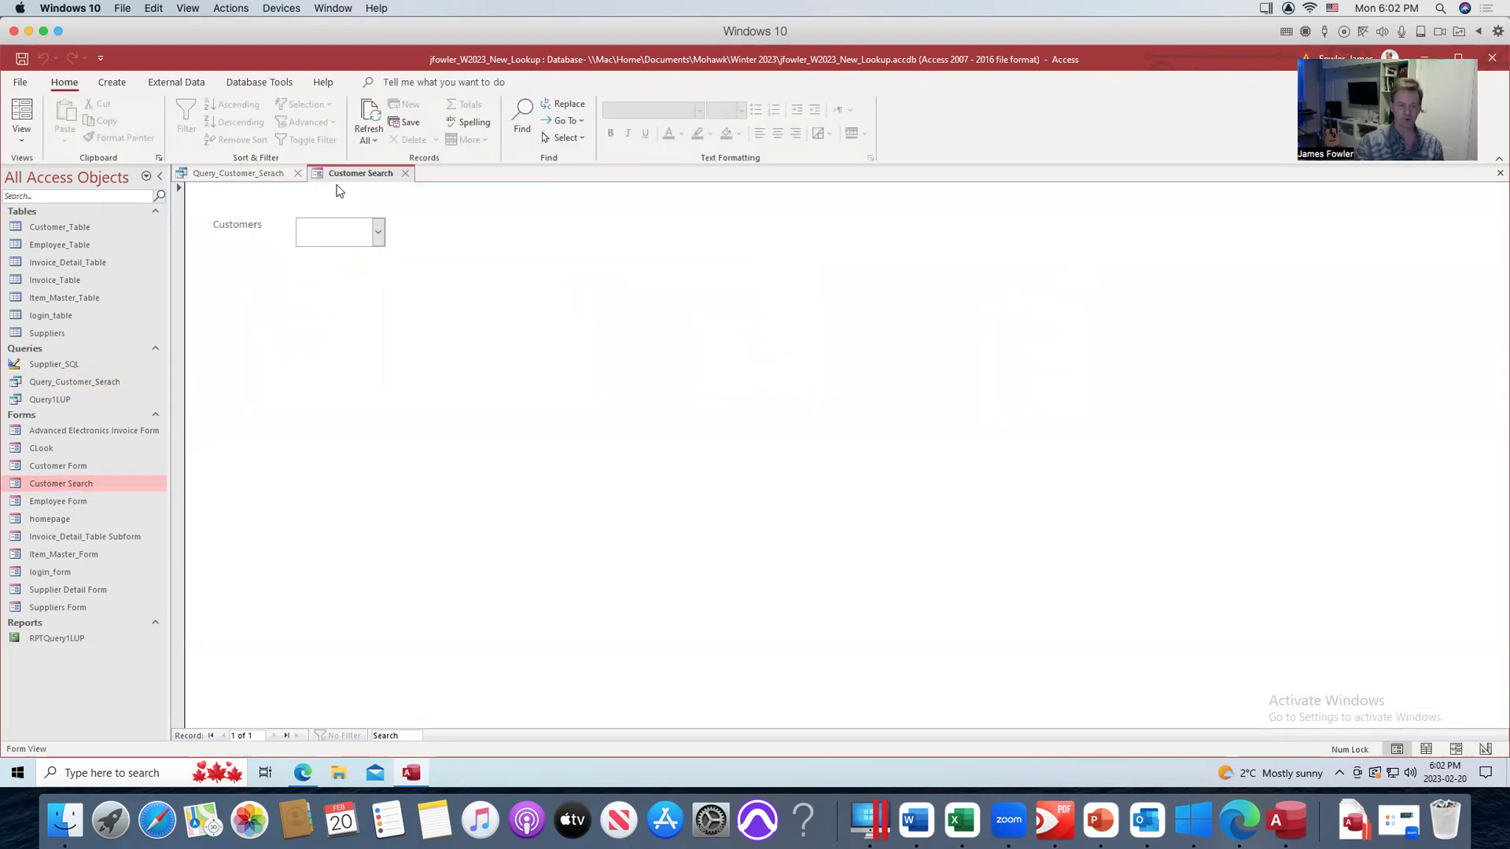
pyautogui.click(406, 174)
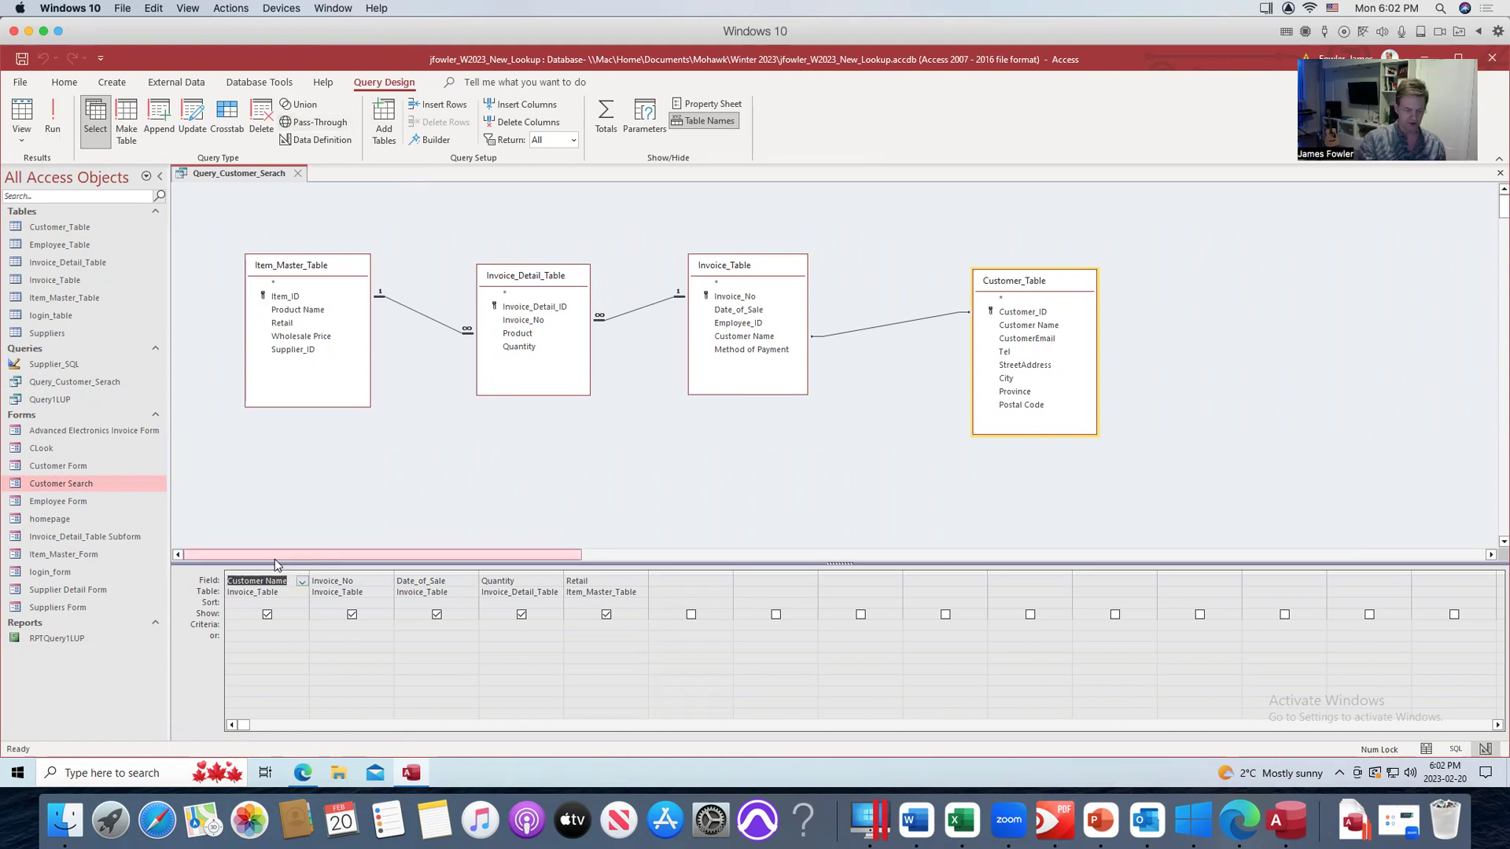
# Build the Customer Name criterion Forms![Customer Search]![ComboCustomer] in the Expression Builder, and save and close the query.
pyautogui.click(250, 623)
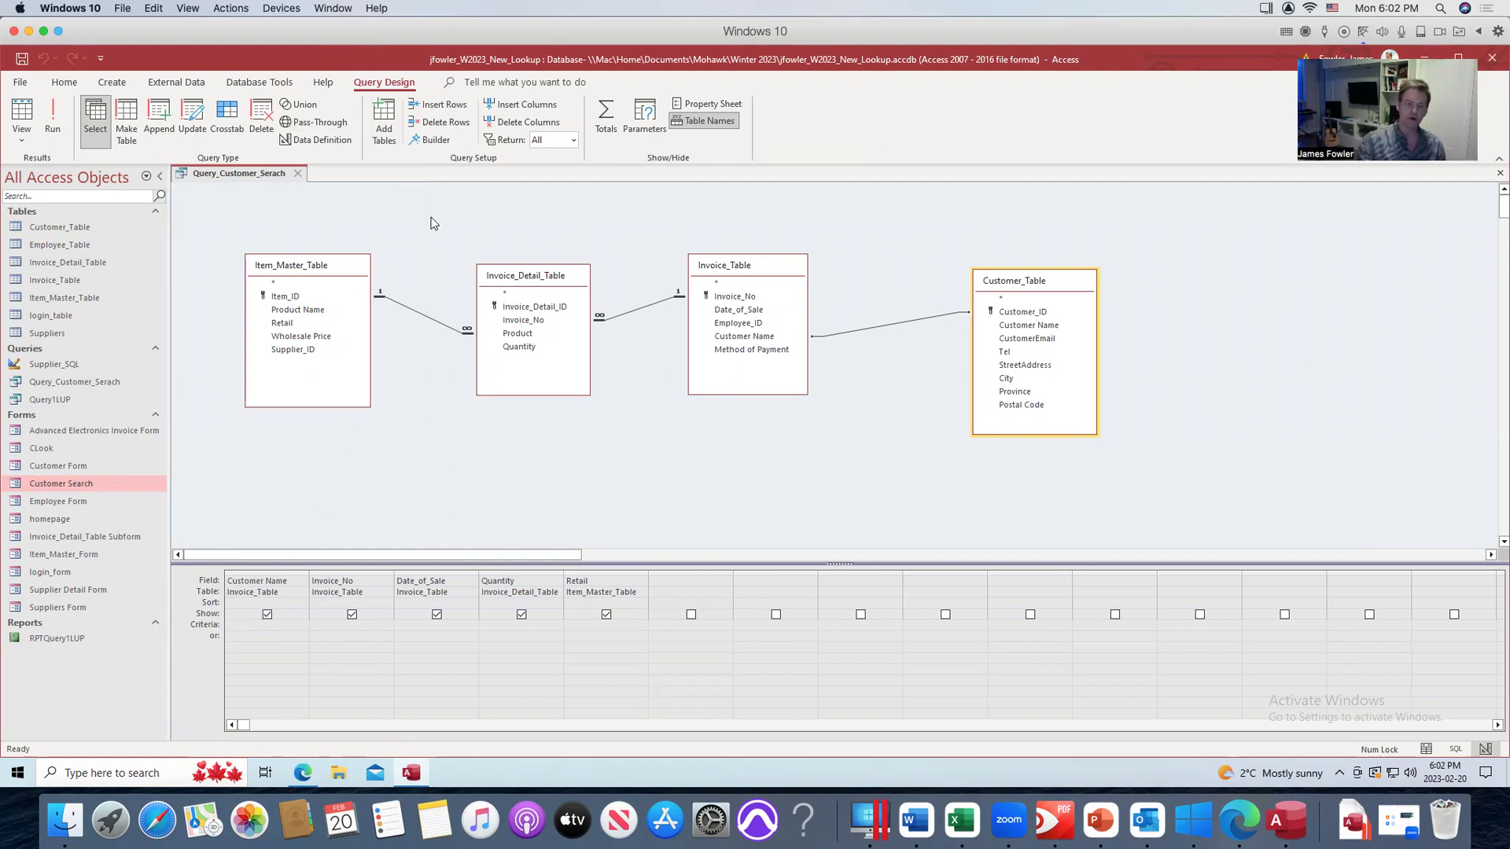
pyautogui.click(425, 141)
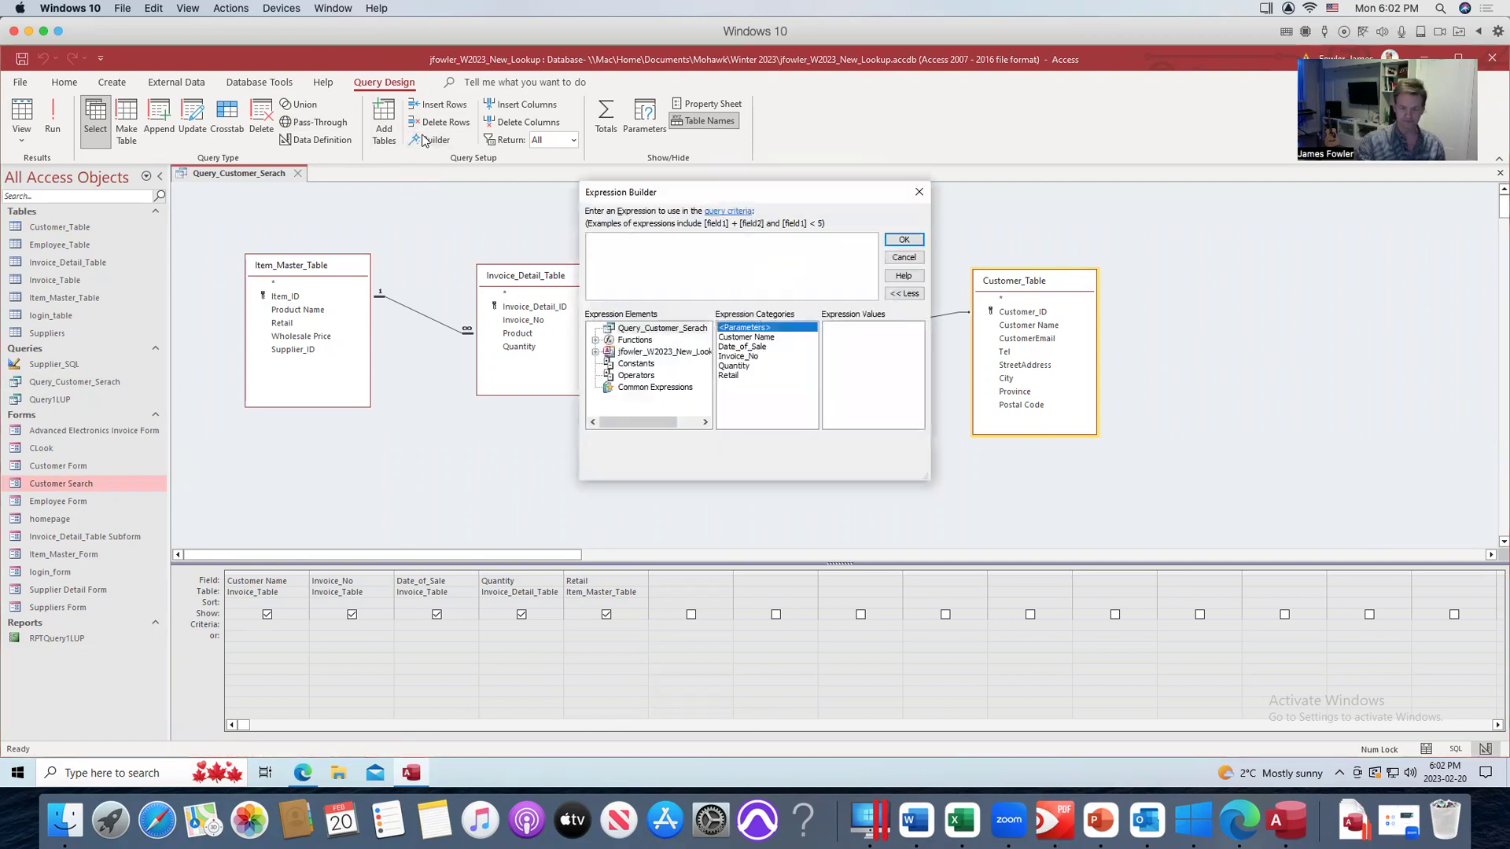
pyautogui.click(595, 351)
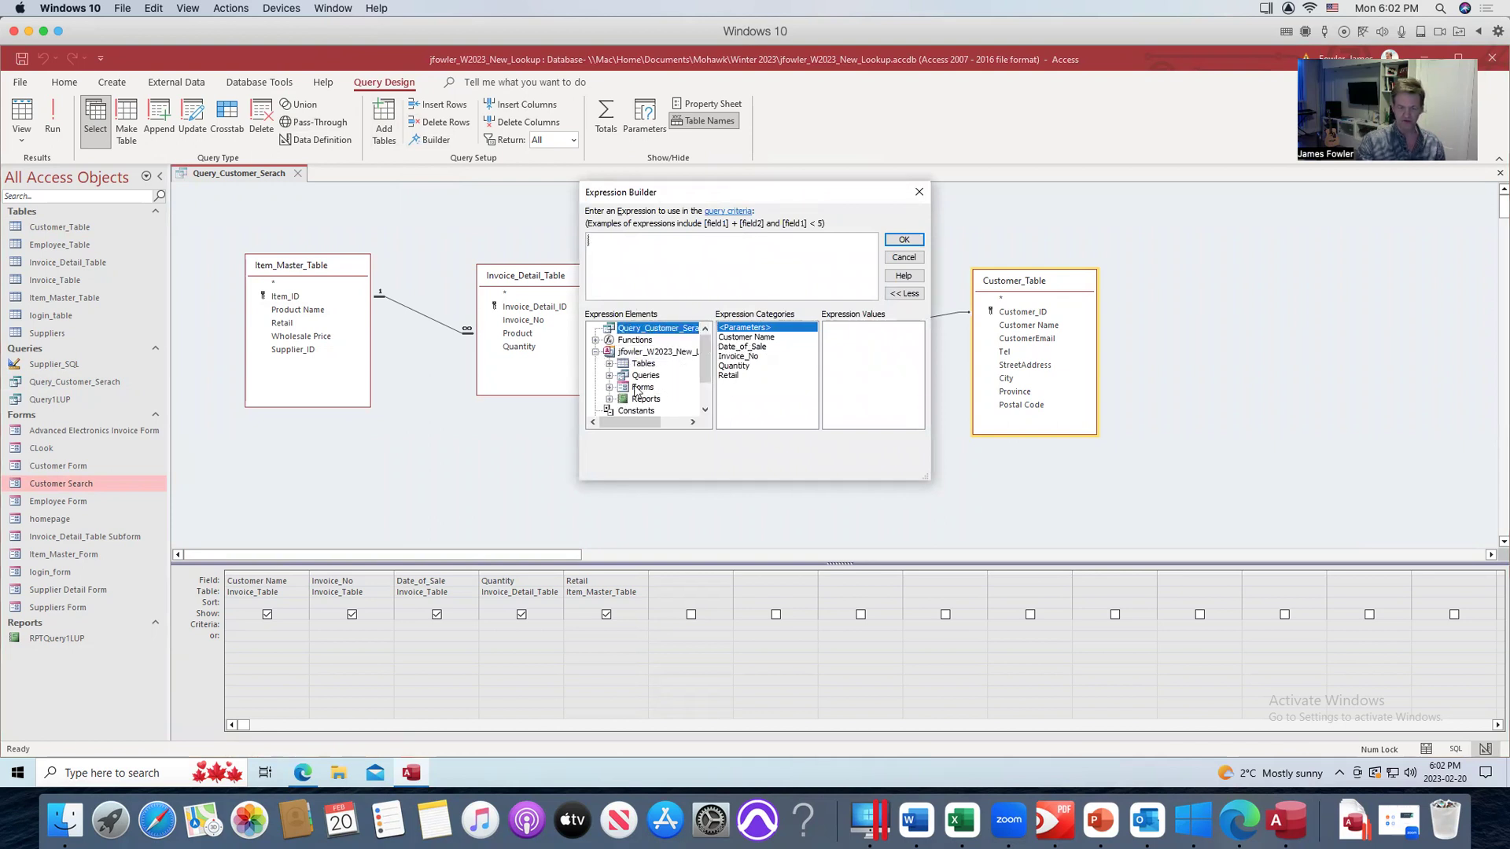
pyautogui.click(609, 387)
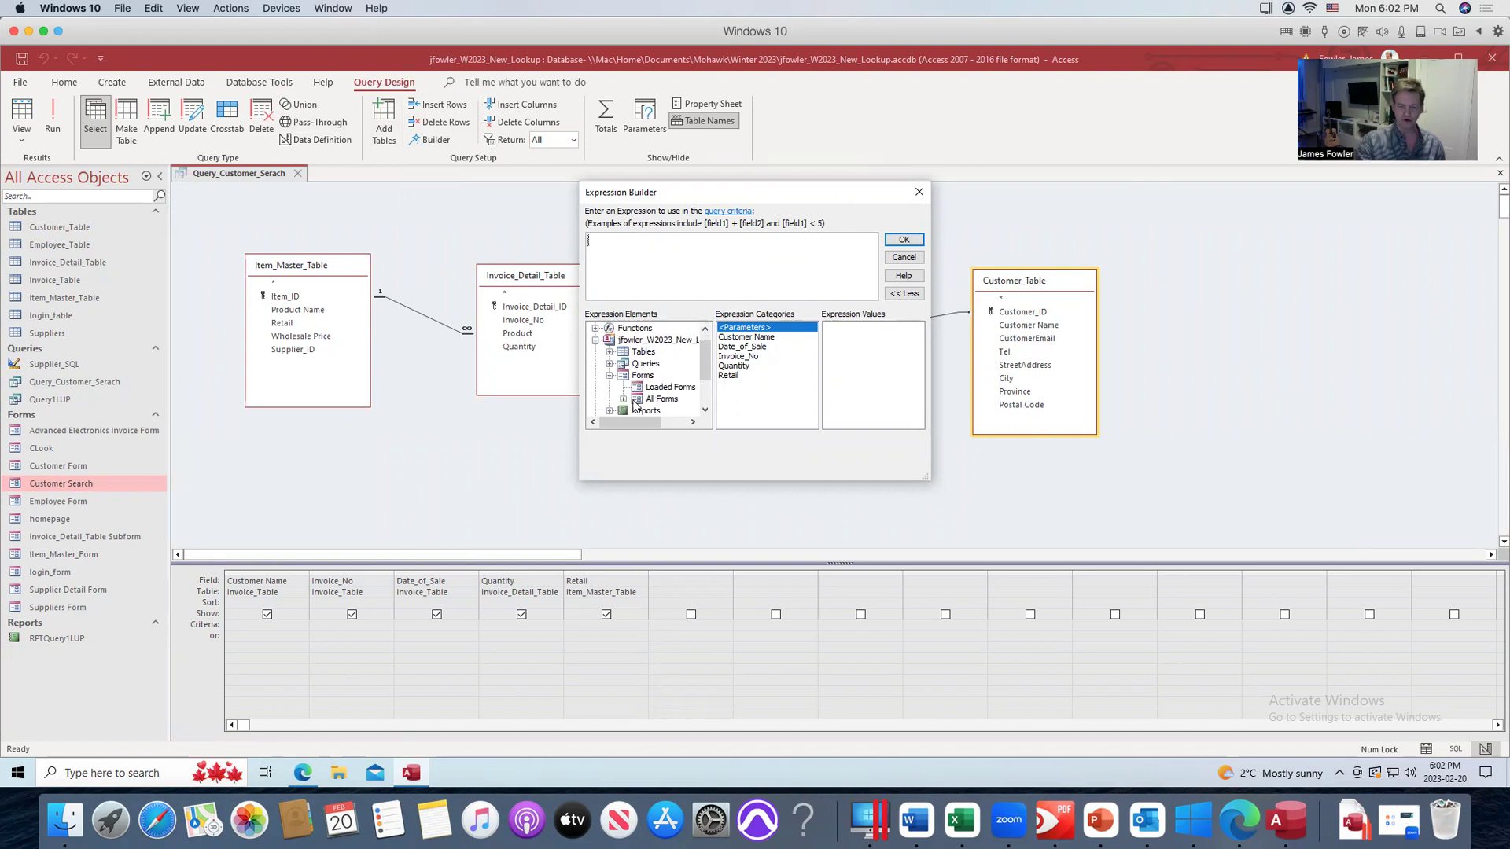
pyautogui.click(623, 400)
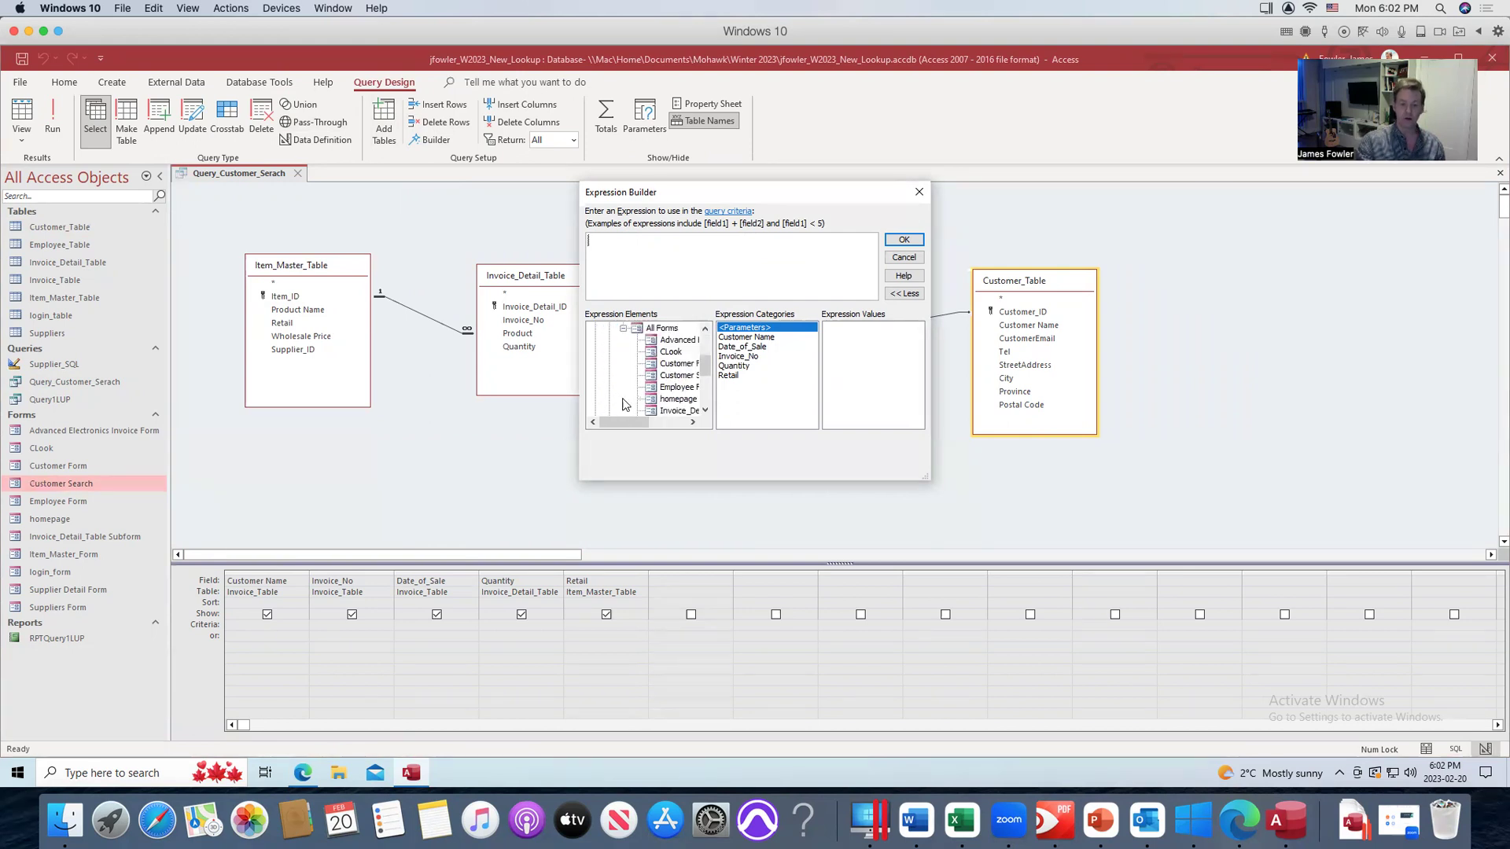
pyautogui.click(681, 376)
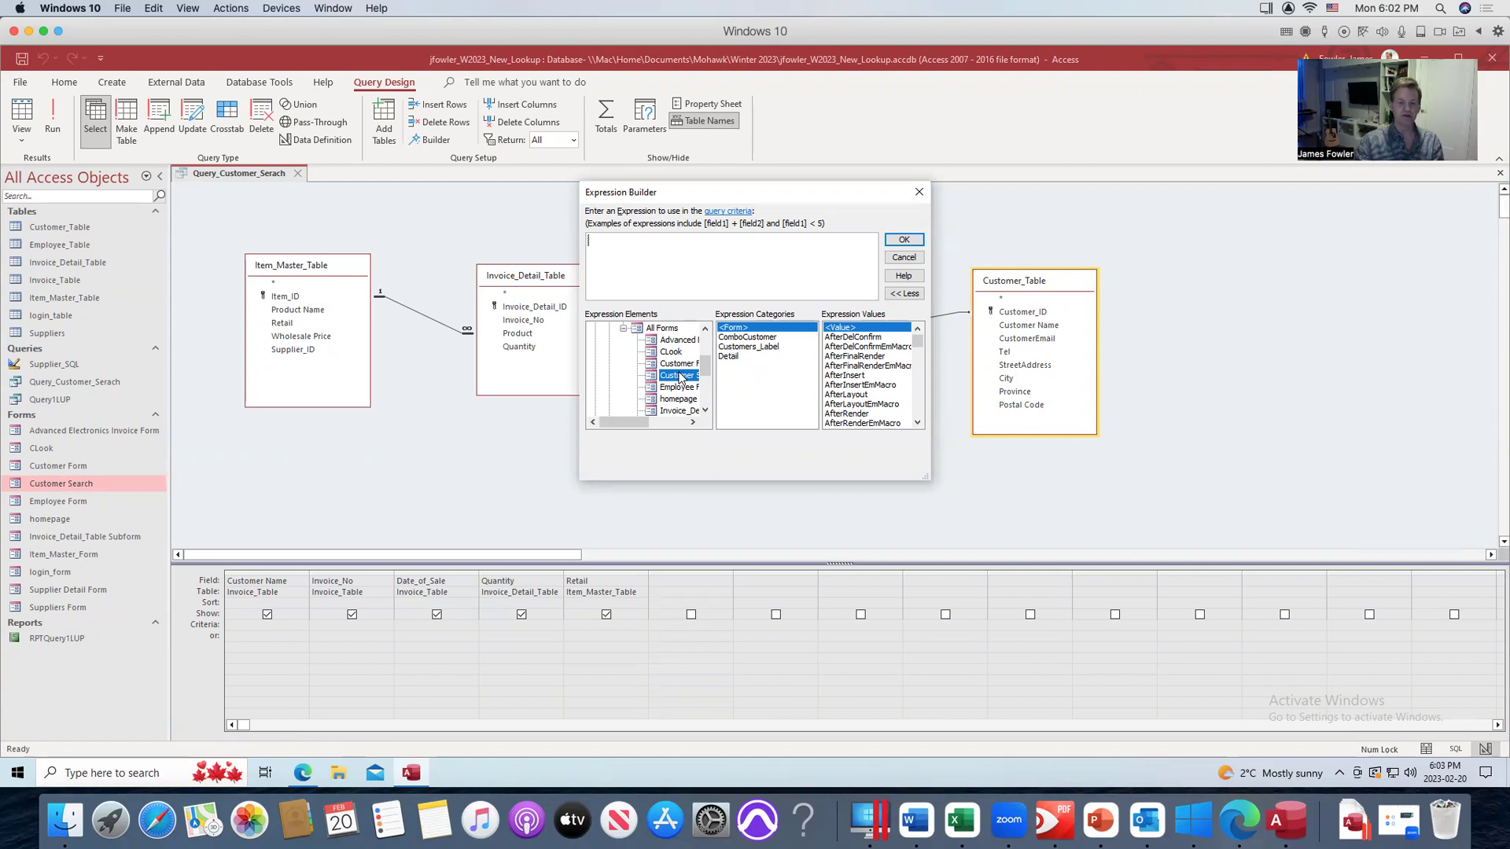
pyautogui.doubleClick(763, 338)
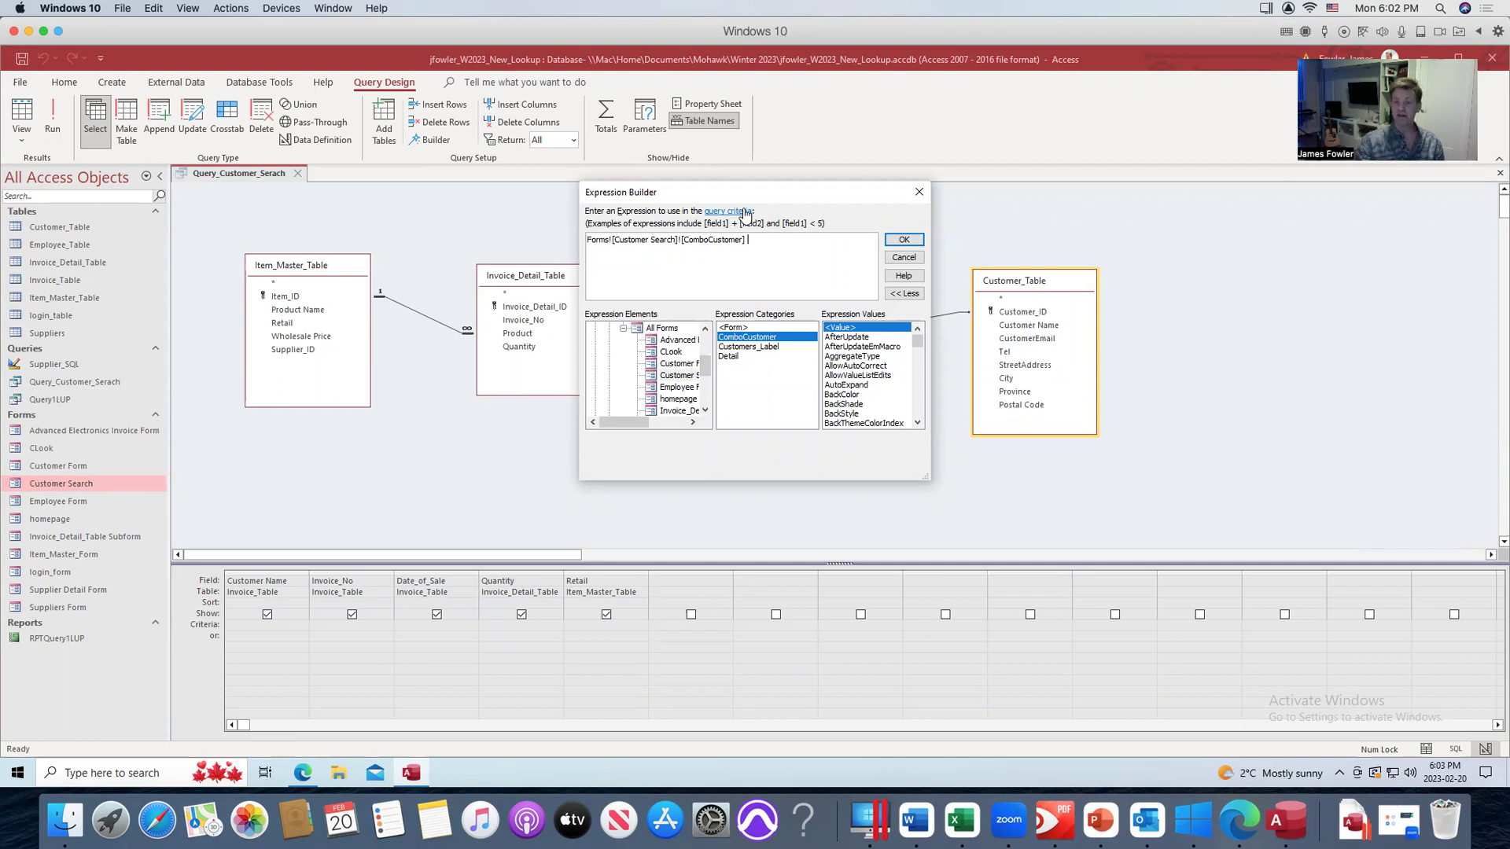
pyautogui.click(897, 241)
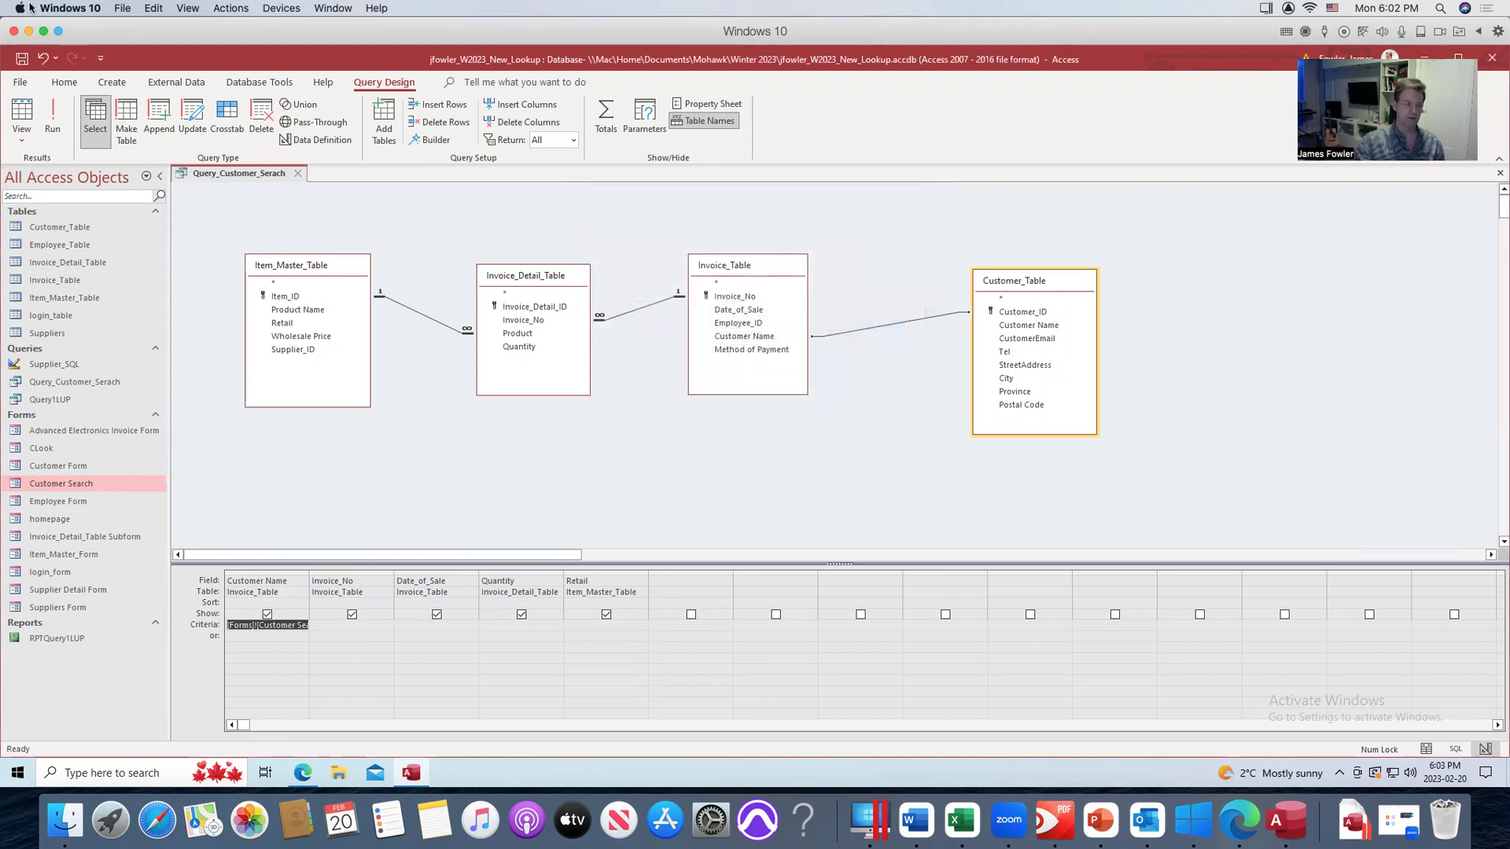
pyautogui.click(22, 59)
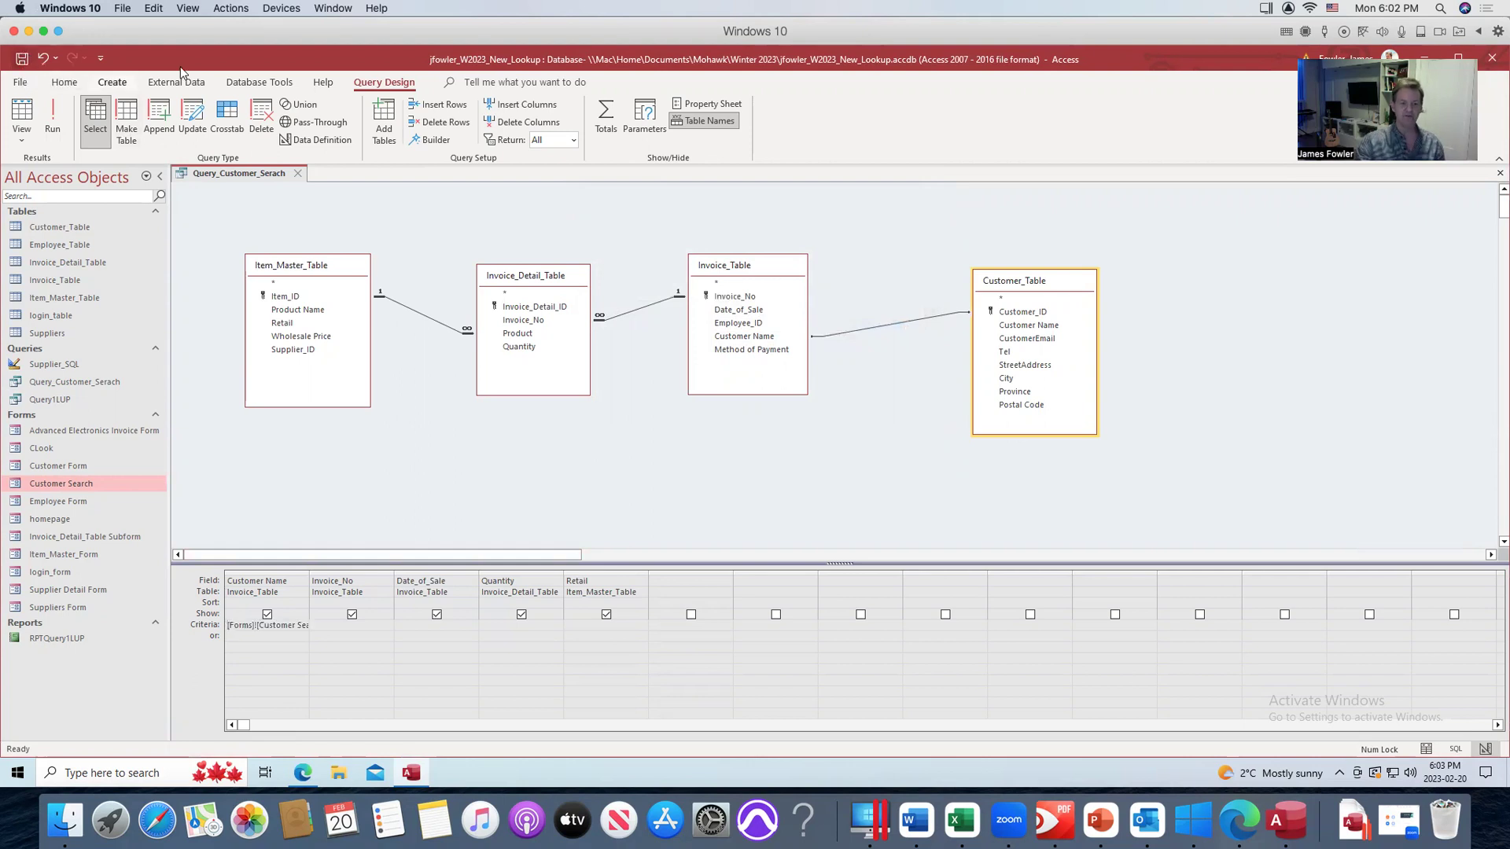
pyautogui.click(297, 174)
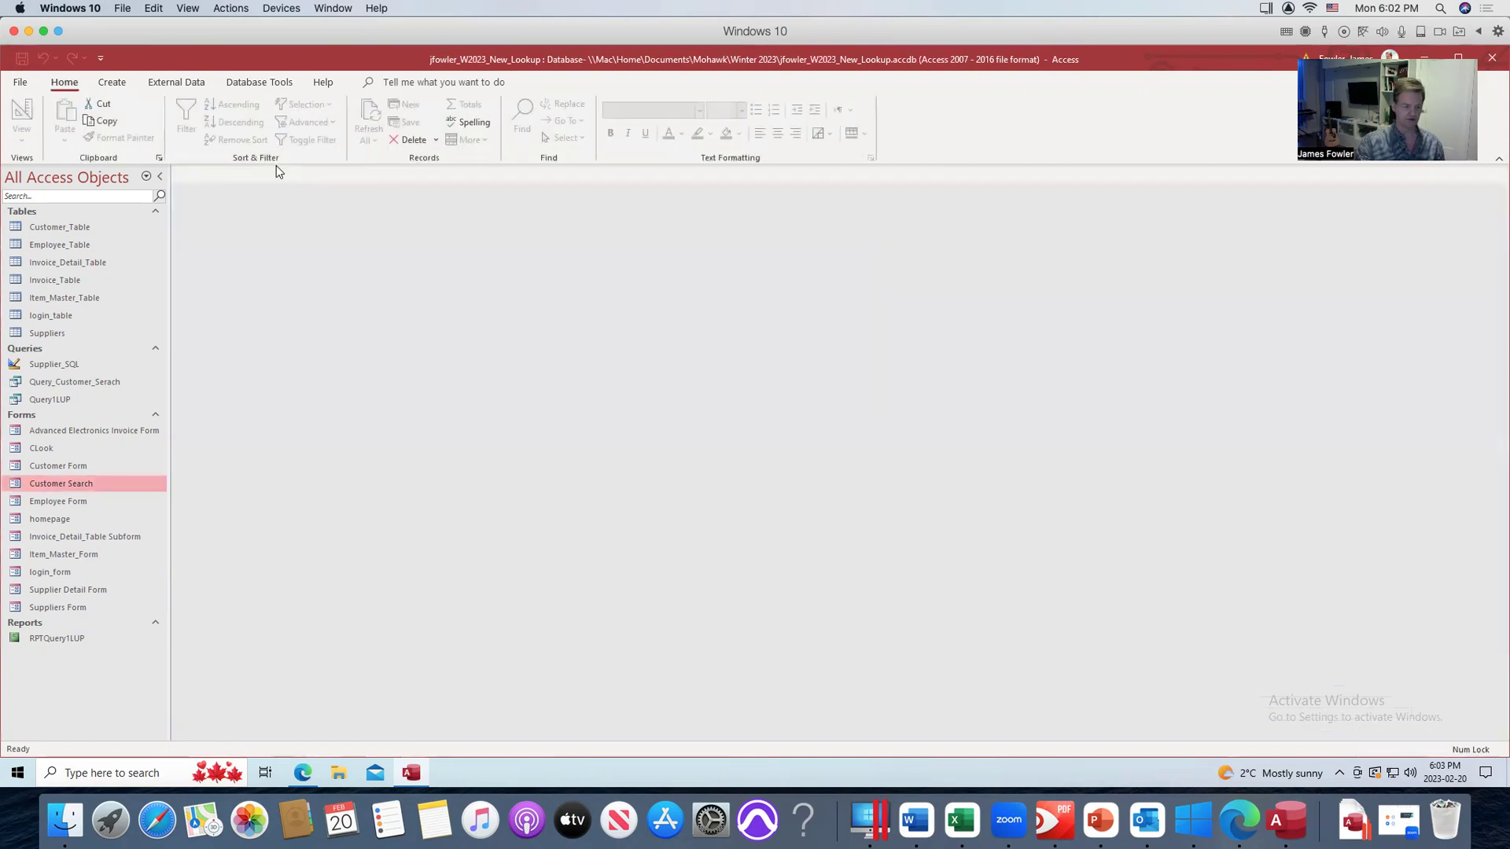
# Test the lookup by choosing a customer in the Customer Search form and running Query_Customer_Serach with the form open.
pyautogui.doubleClick(68, 483)
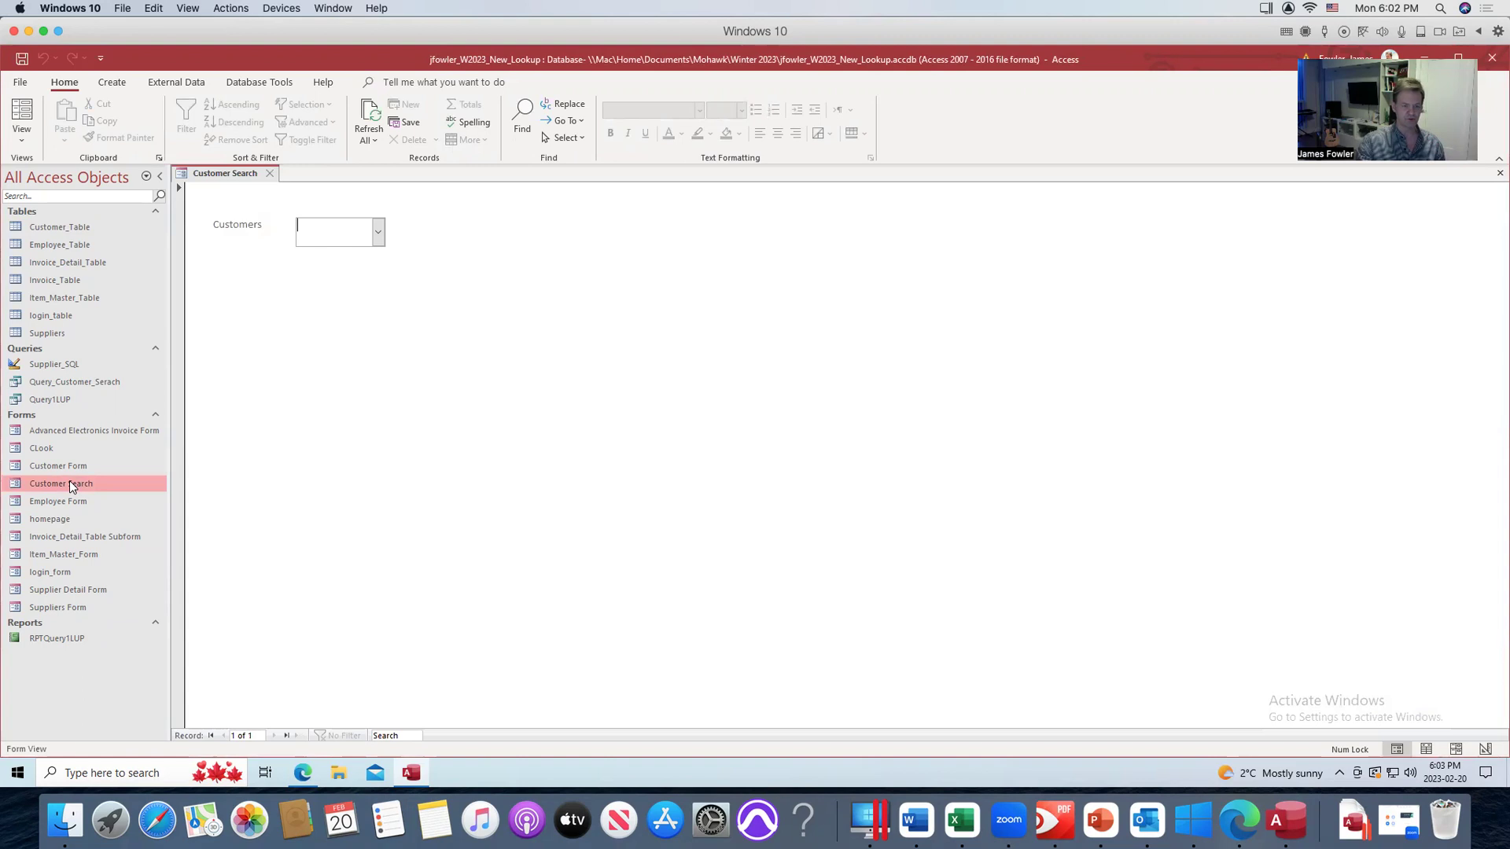
pyautogui.click(380, 232)
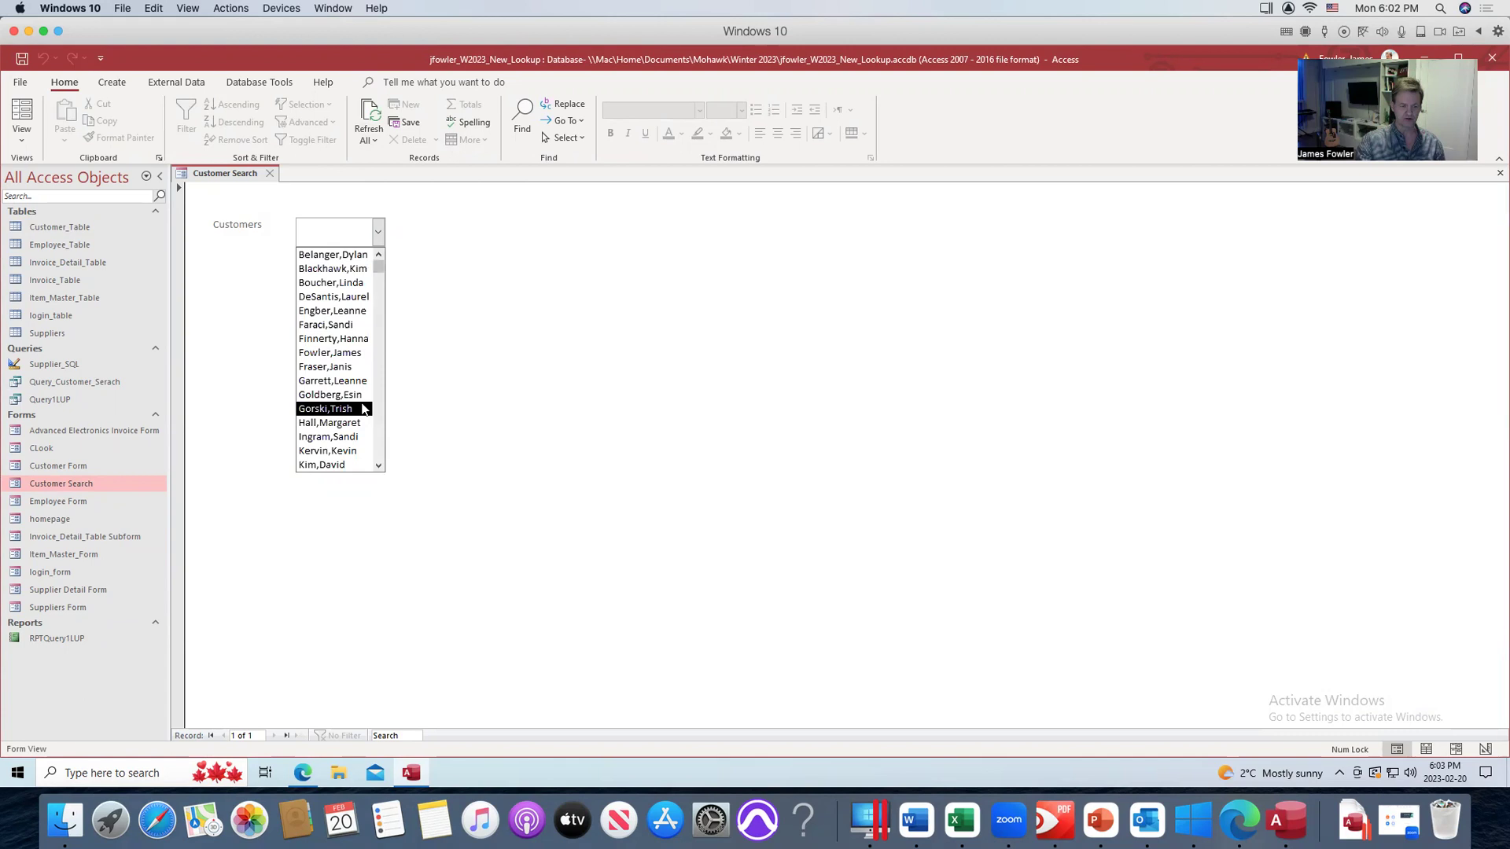
pyautogui.click(337, 408)
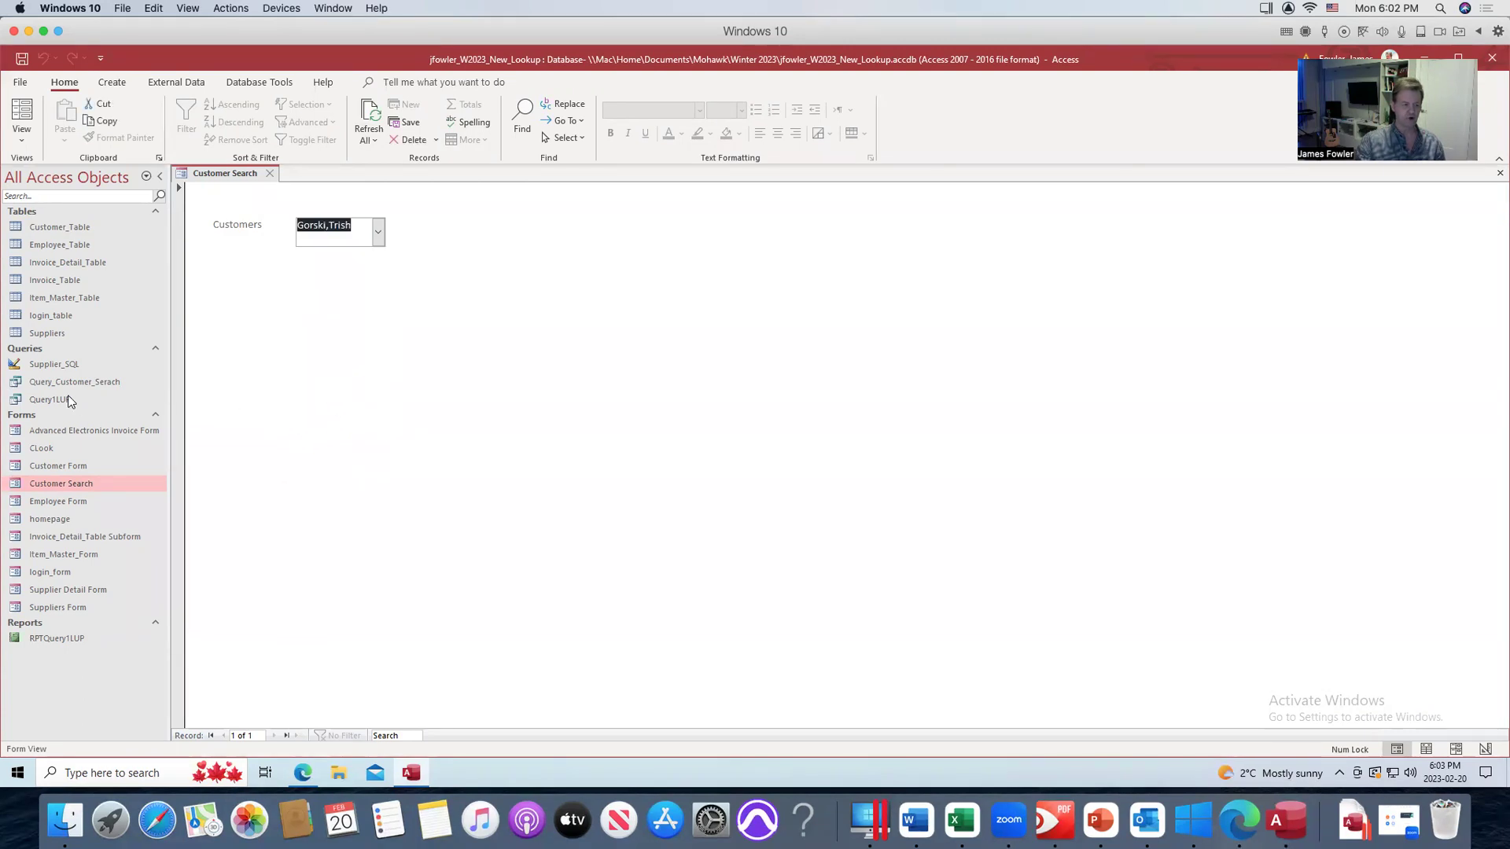
pyautogui.doubleClick(107, 381)
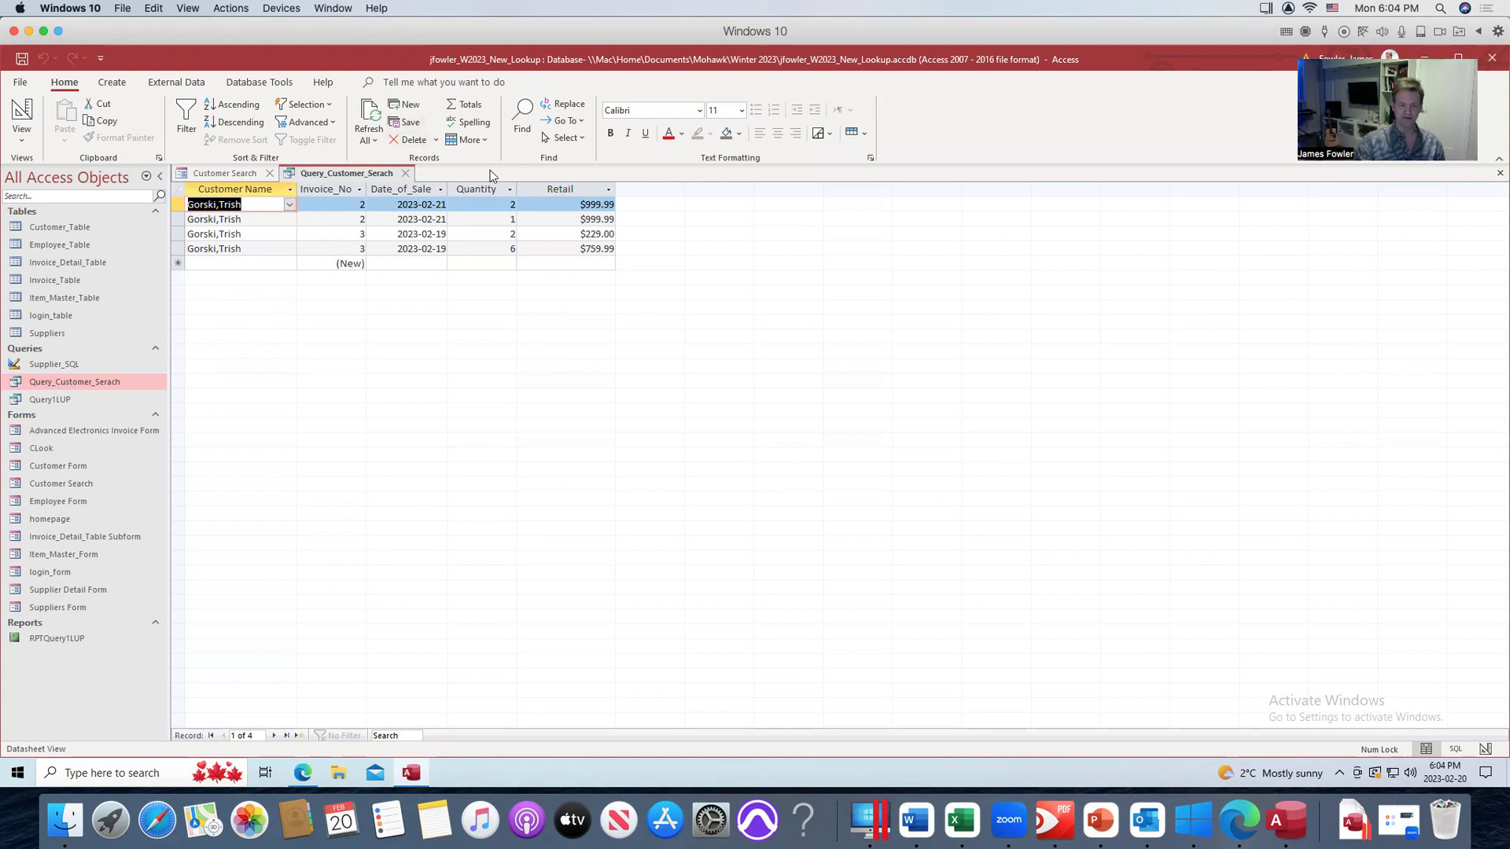
# Close the query and the Customer Search form, run Query_Customer_Serach without the form open, and cancel its parameter request.
pyautogui.click(405, 174)
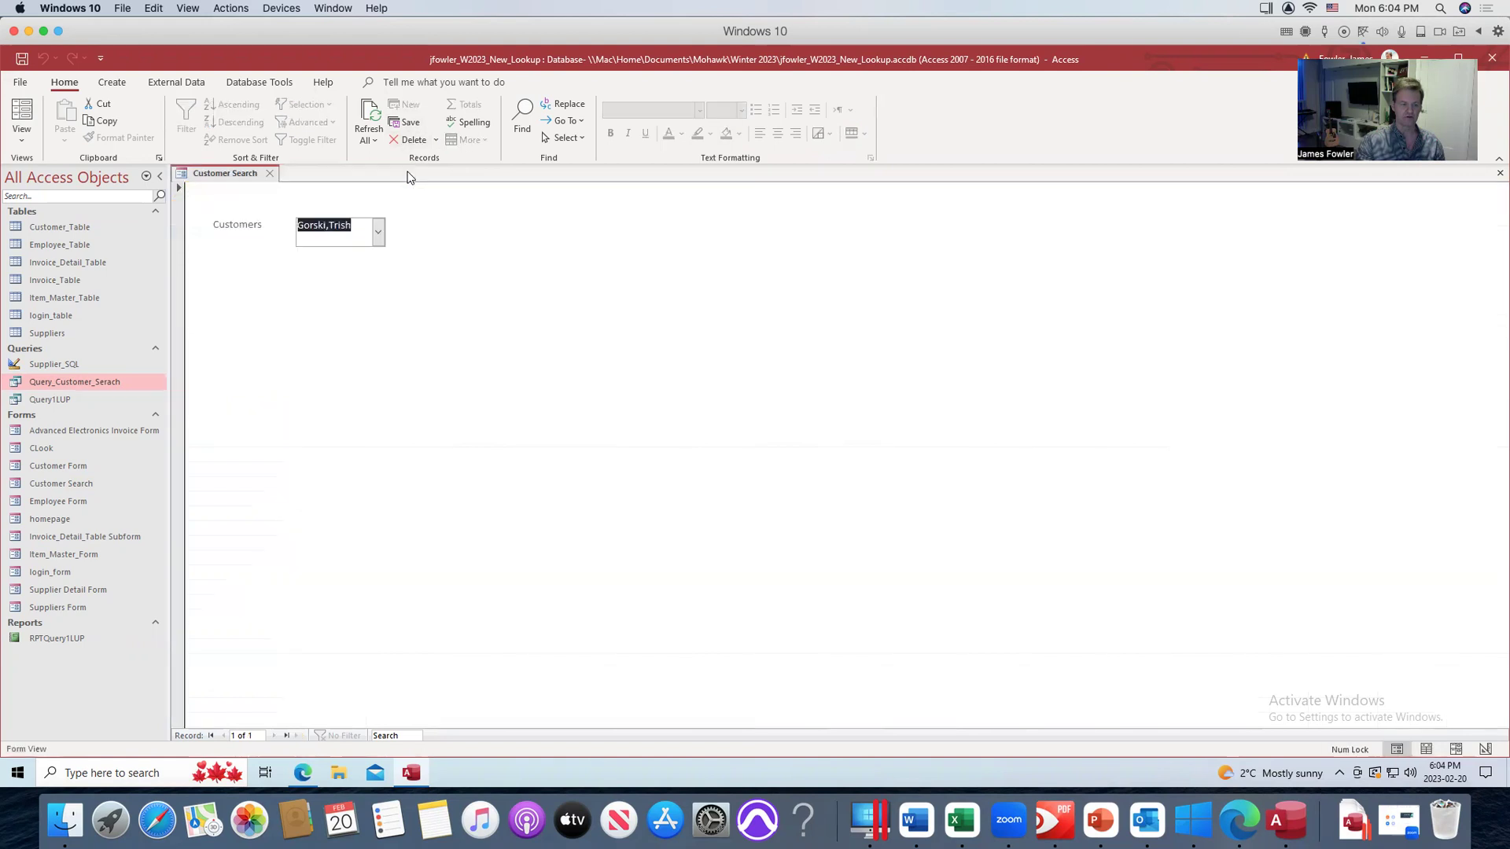
pyautogui.click(274, 173)
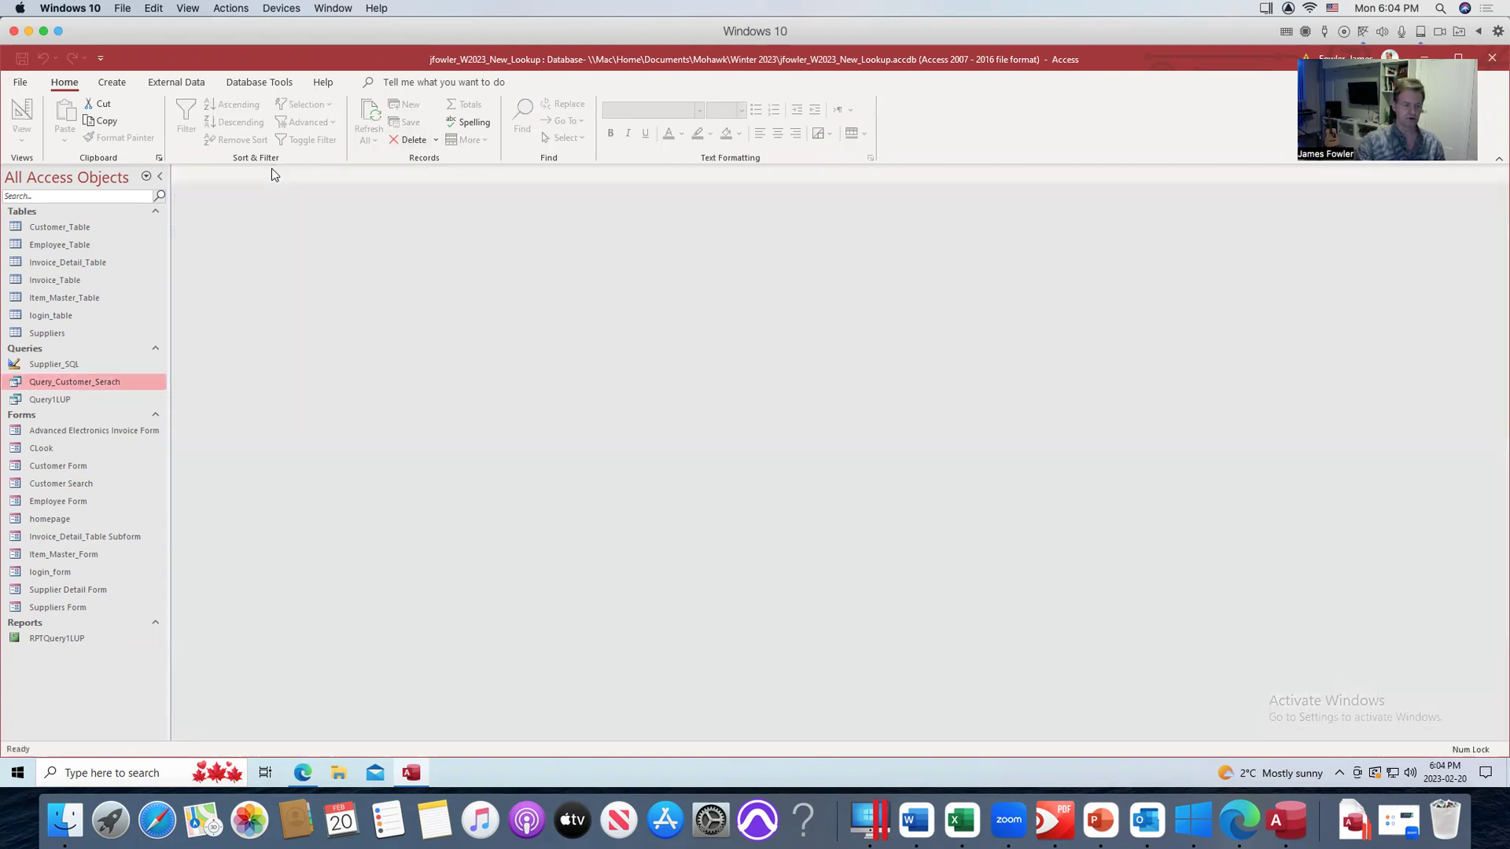
pyautogui.doubleClick(96, 382)
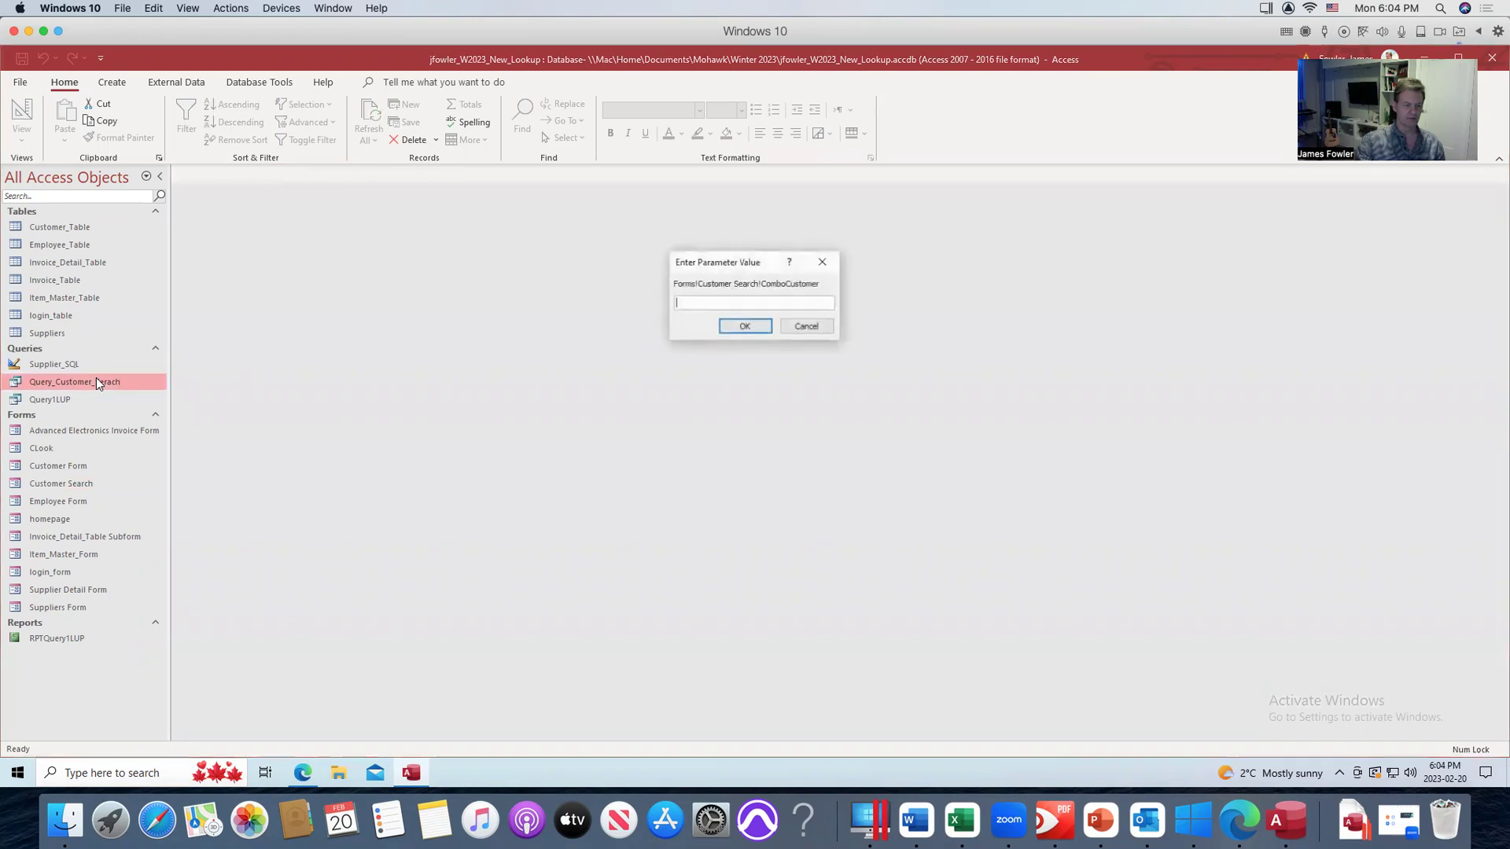
pyautogui.click(806, 326)
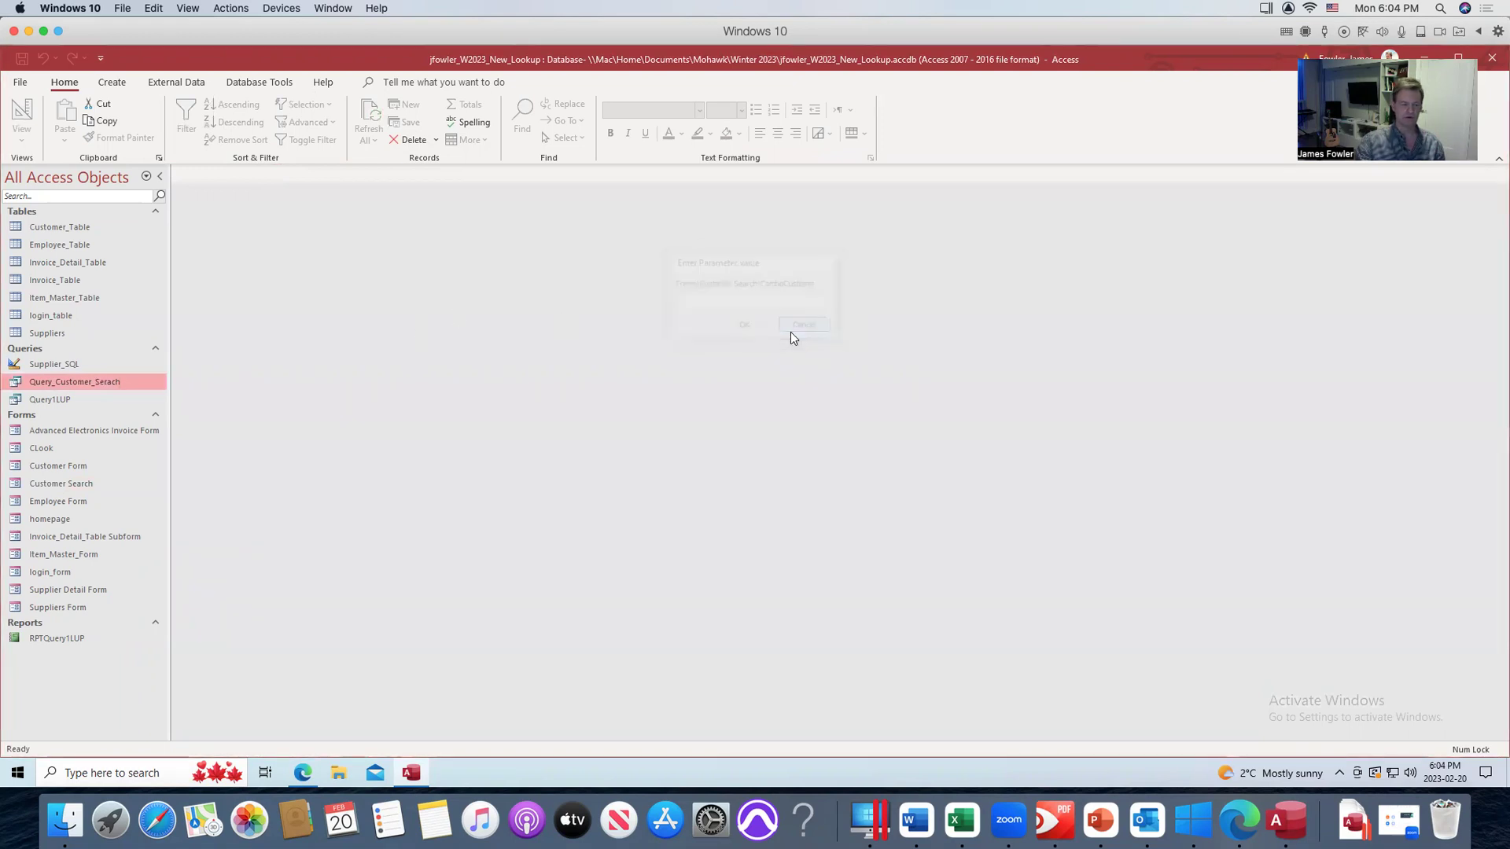
# Reopen the Customer Search form, choose a customer in the Customers combo box, and run Query_Customer_Serach for that customer.
pyautogui.doubleClick(75, 483)
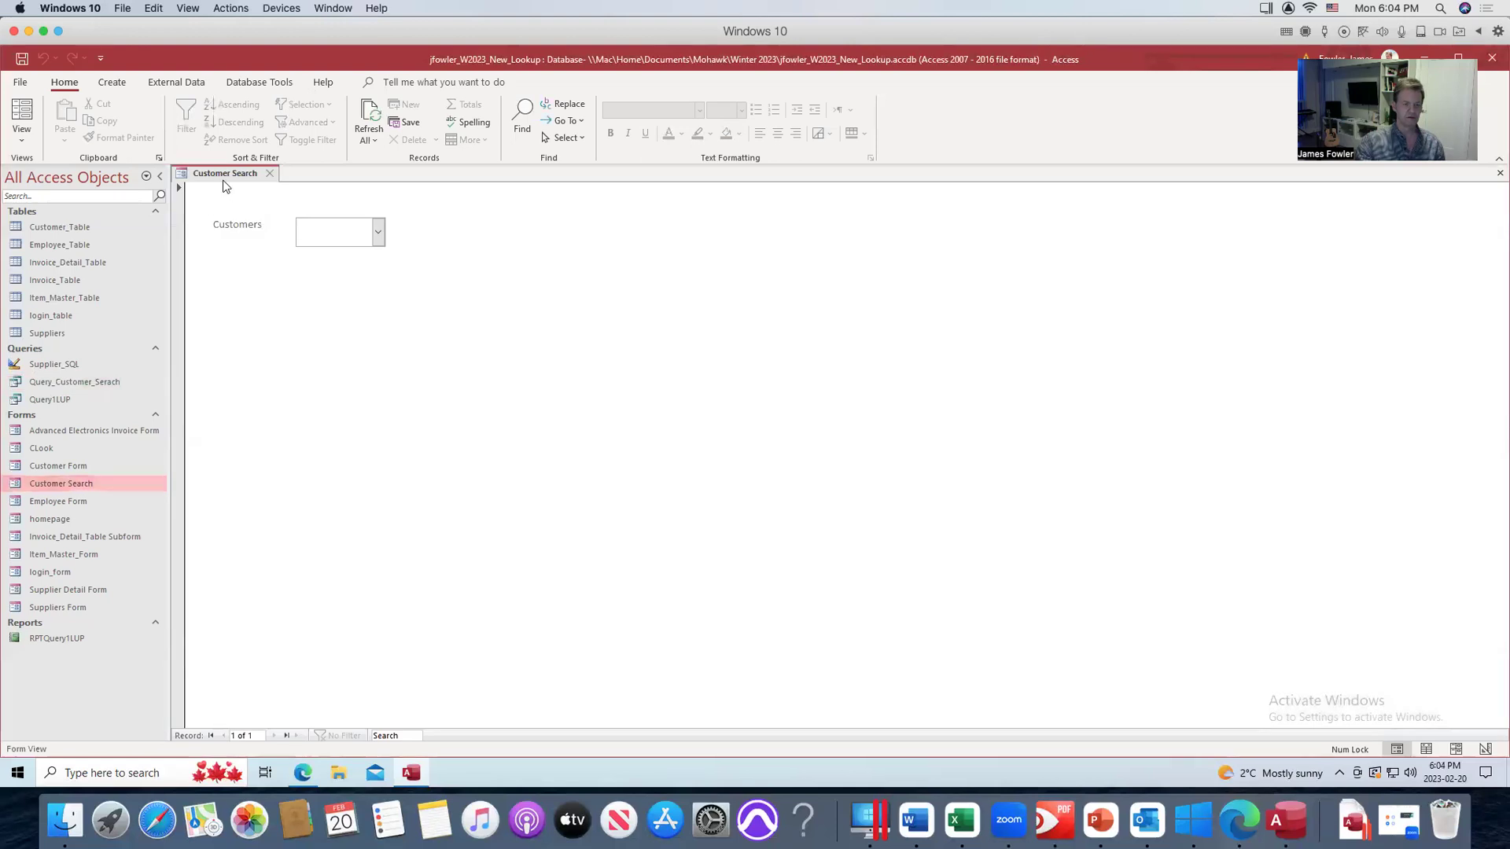
pyautogui.click(378, 235)
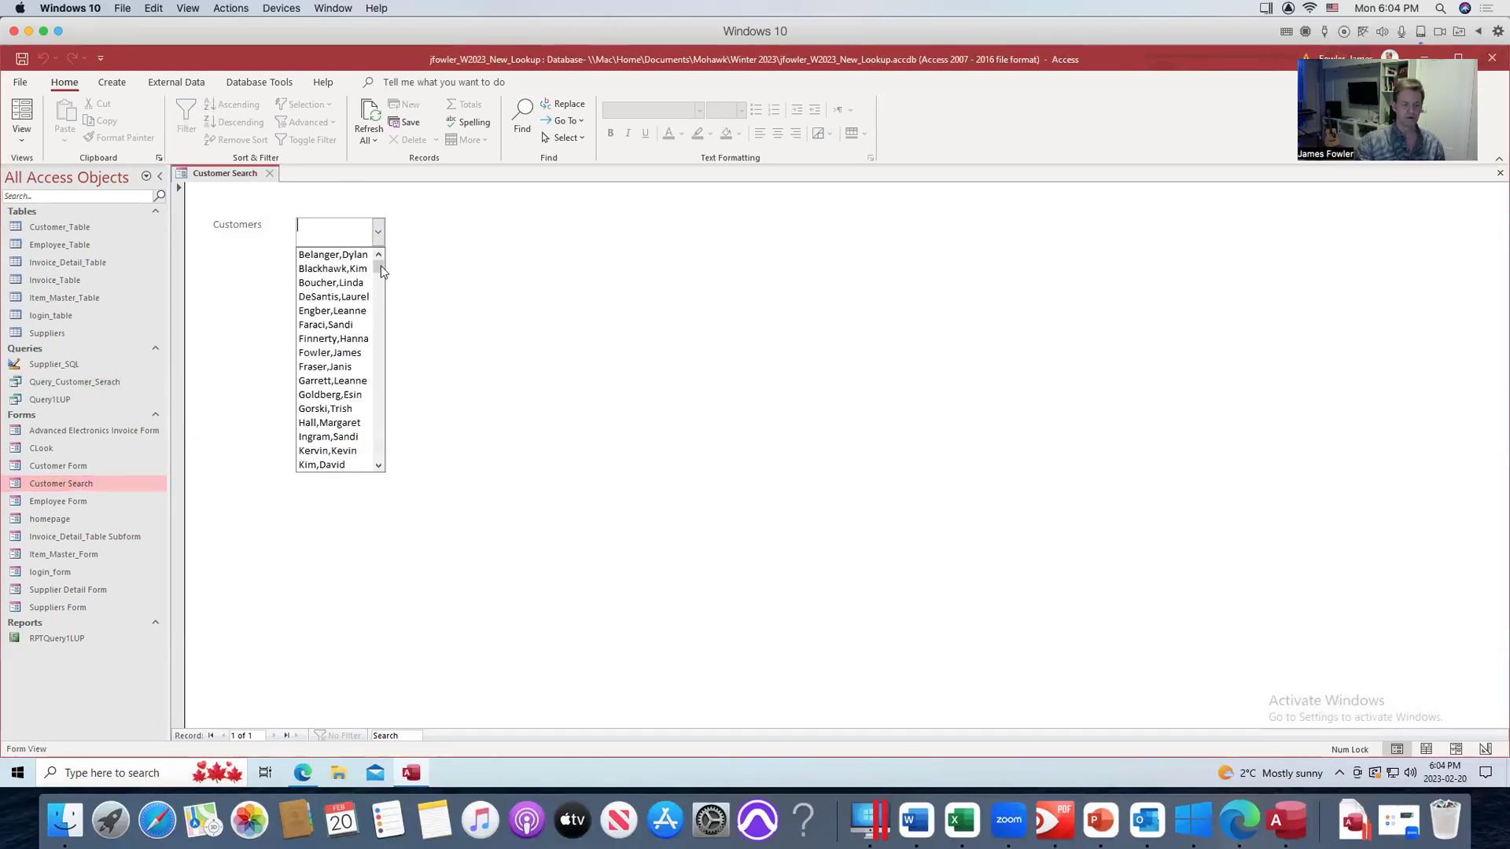
pyautogui.scroll(-10, 379, 284)
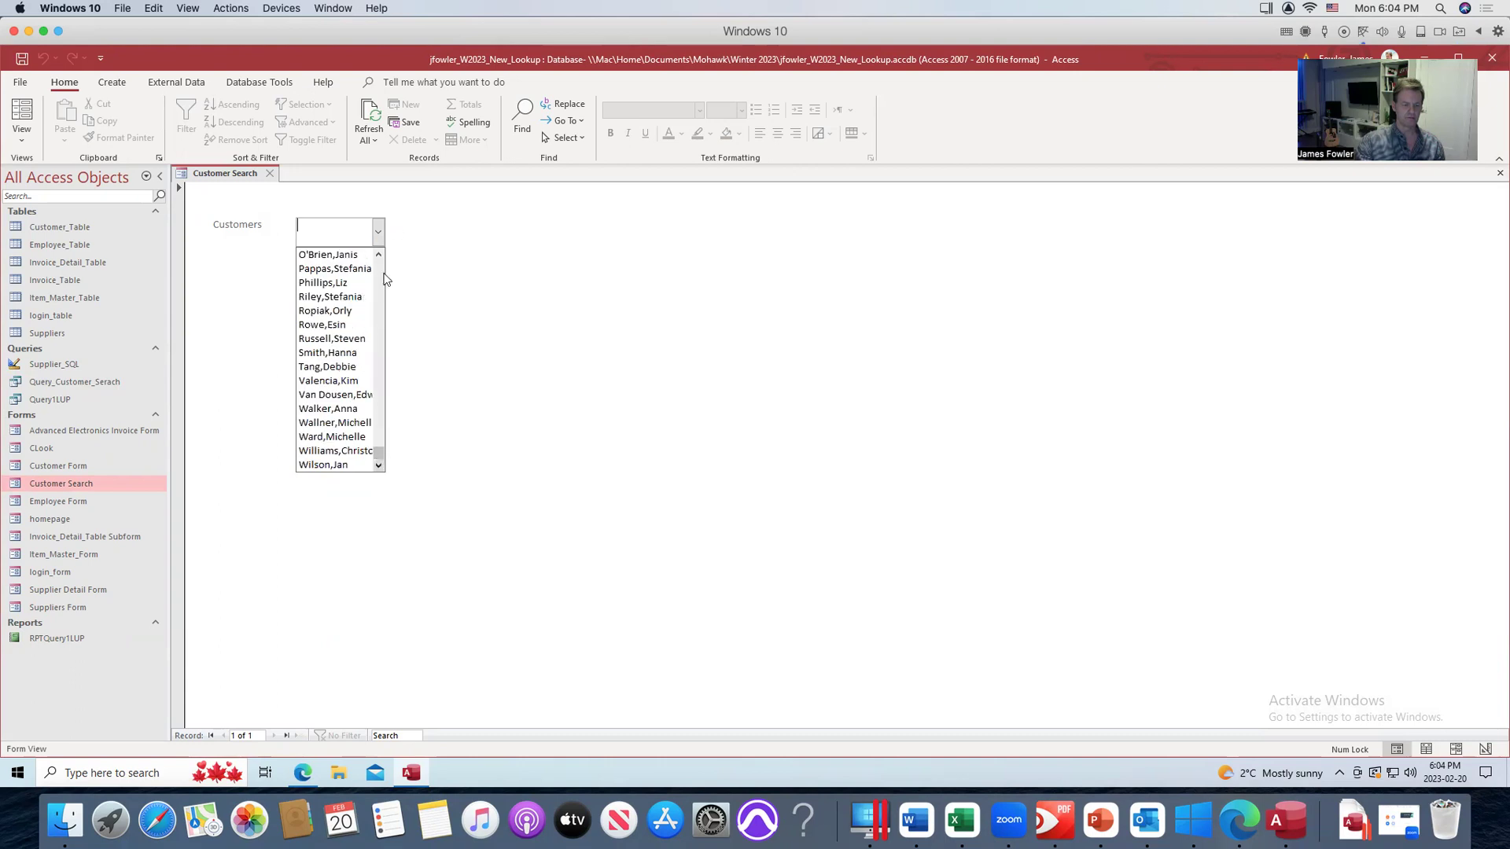
pyautogui.click(379, 253)
pyautogui.click(379, 253)
pyautogui.click(379, 254)
pyautogui.click(379, 254)
pyautogui.click(379, 254)
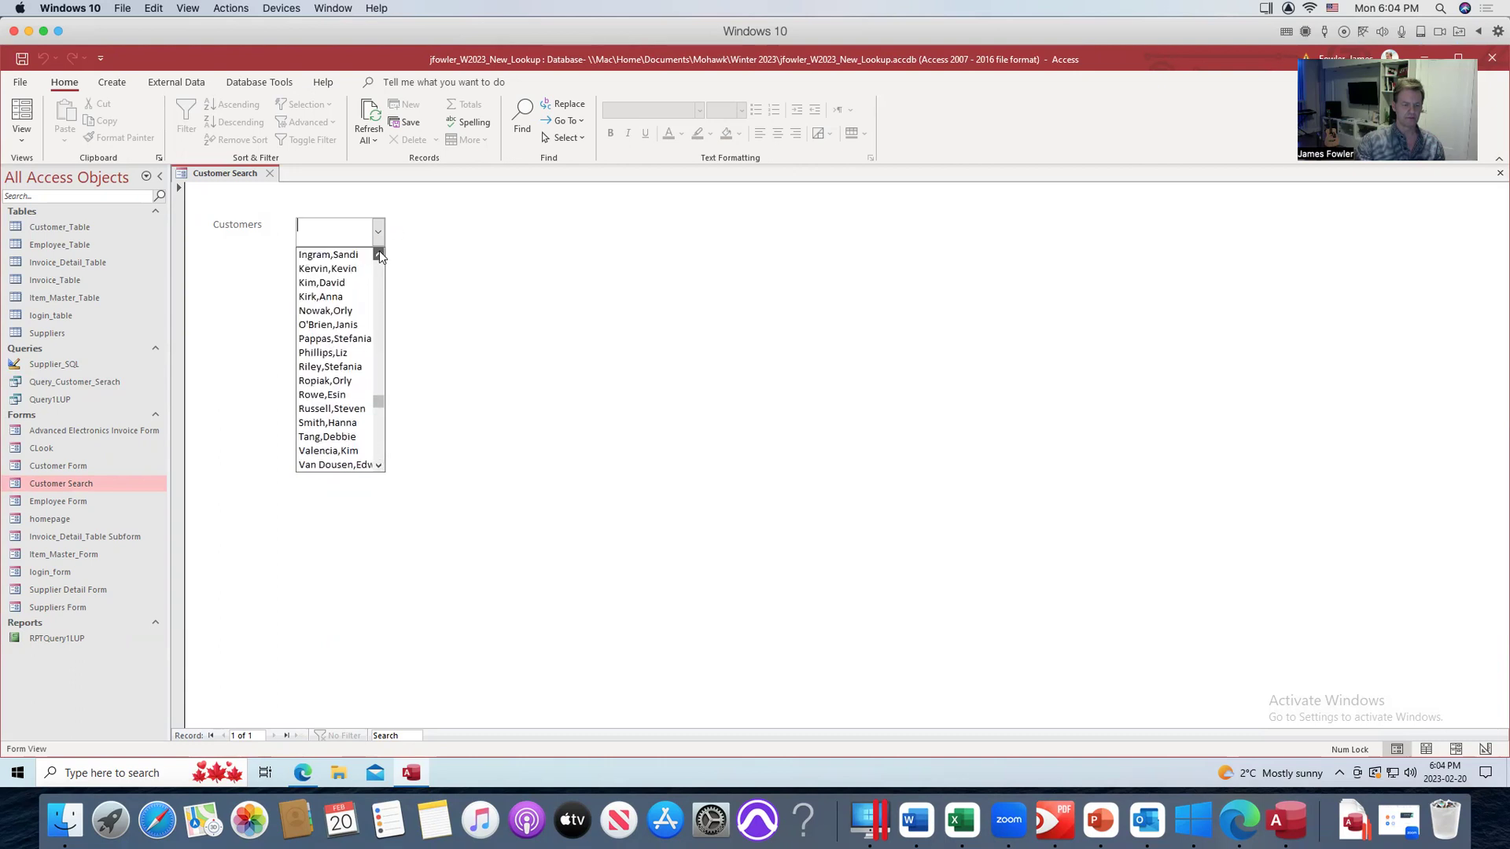
pyautogui.click(379, 253)
pyautogui.click(379, 253)
pyautogui.click(380, 253)
pyautogui.click(379, 253)
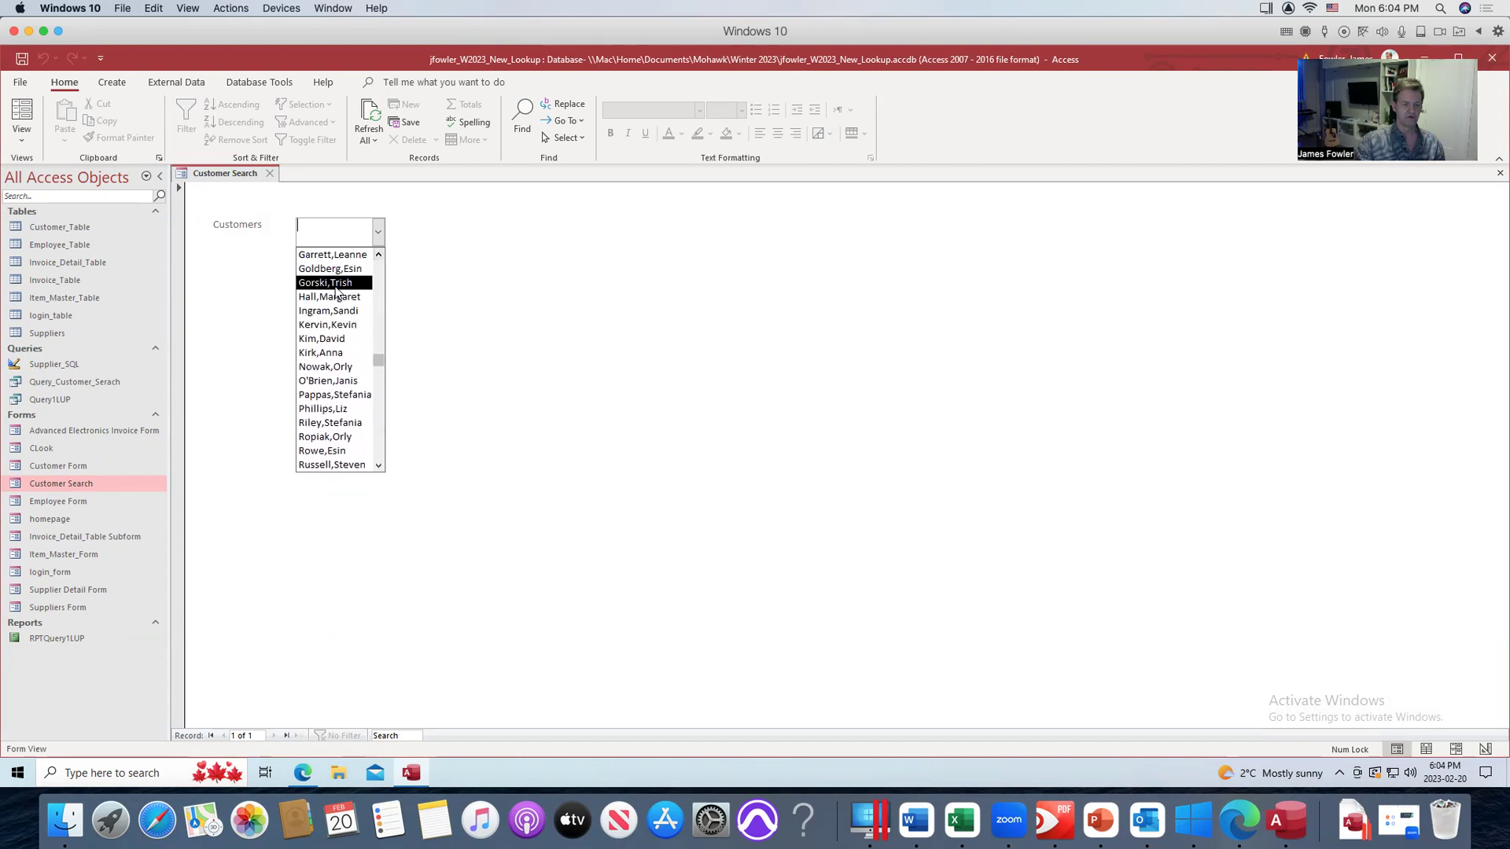
pyautogui.click(334, 282)
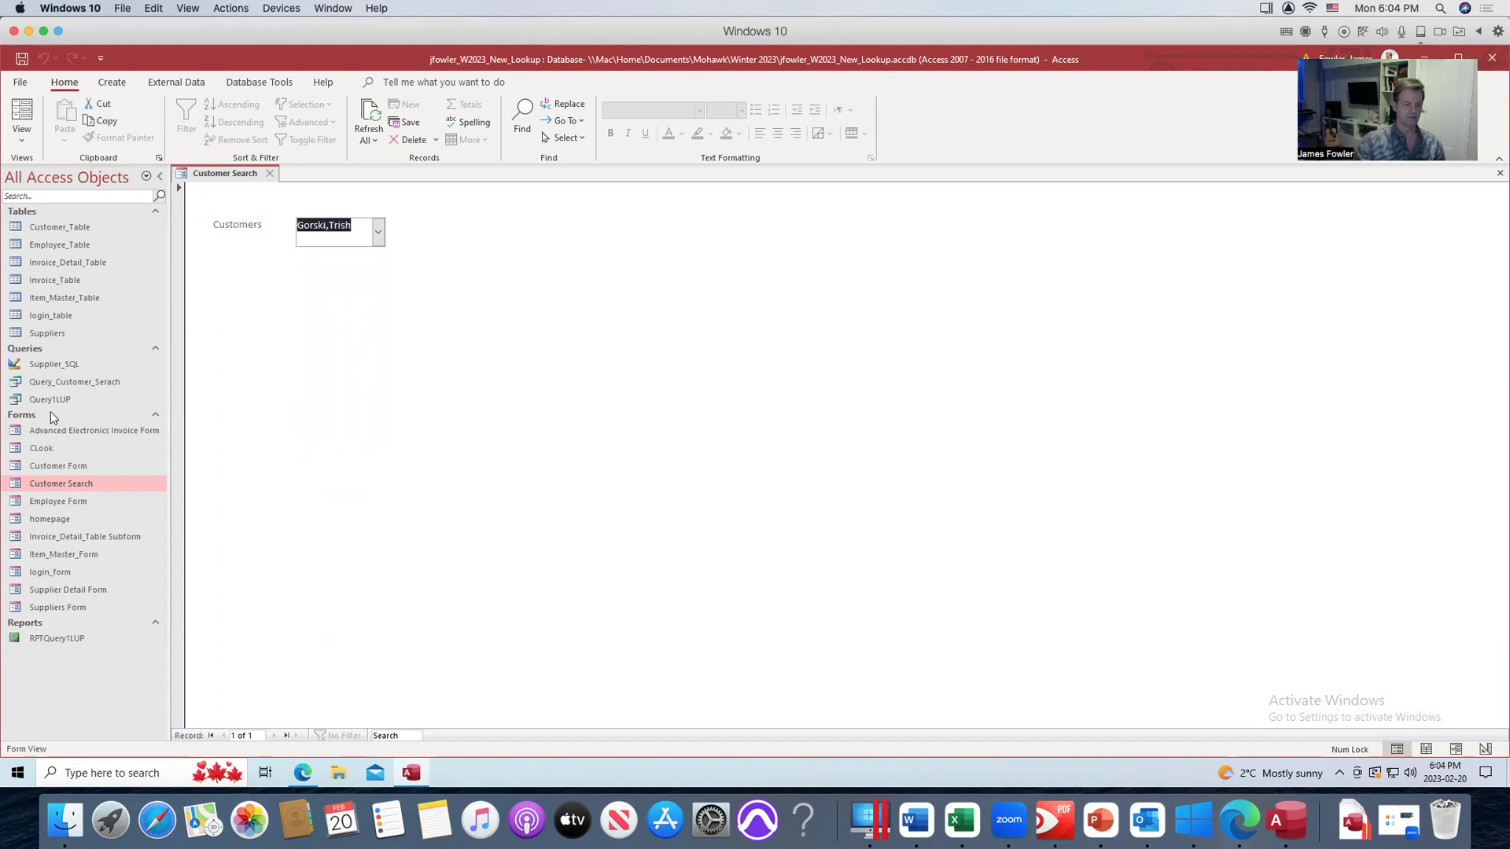
pyautogui.doubleClick(101, 384)
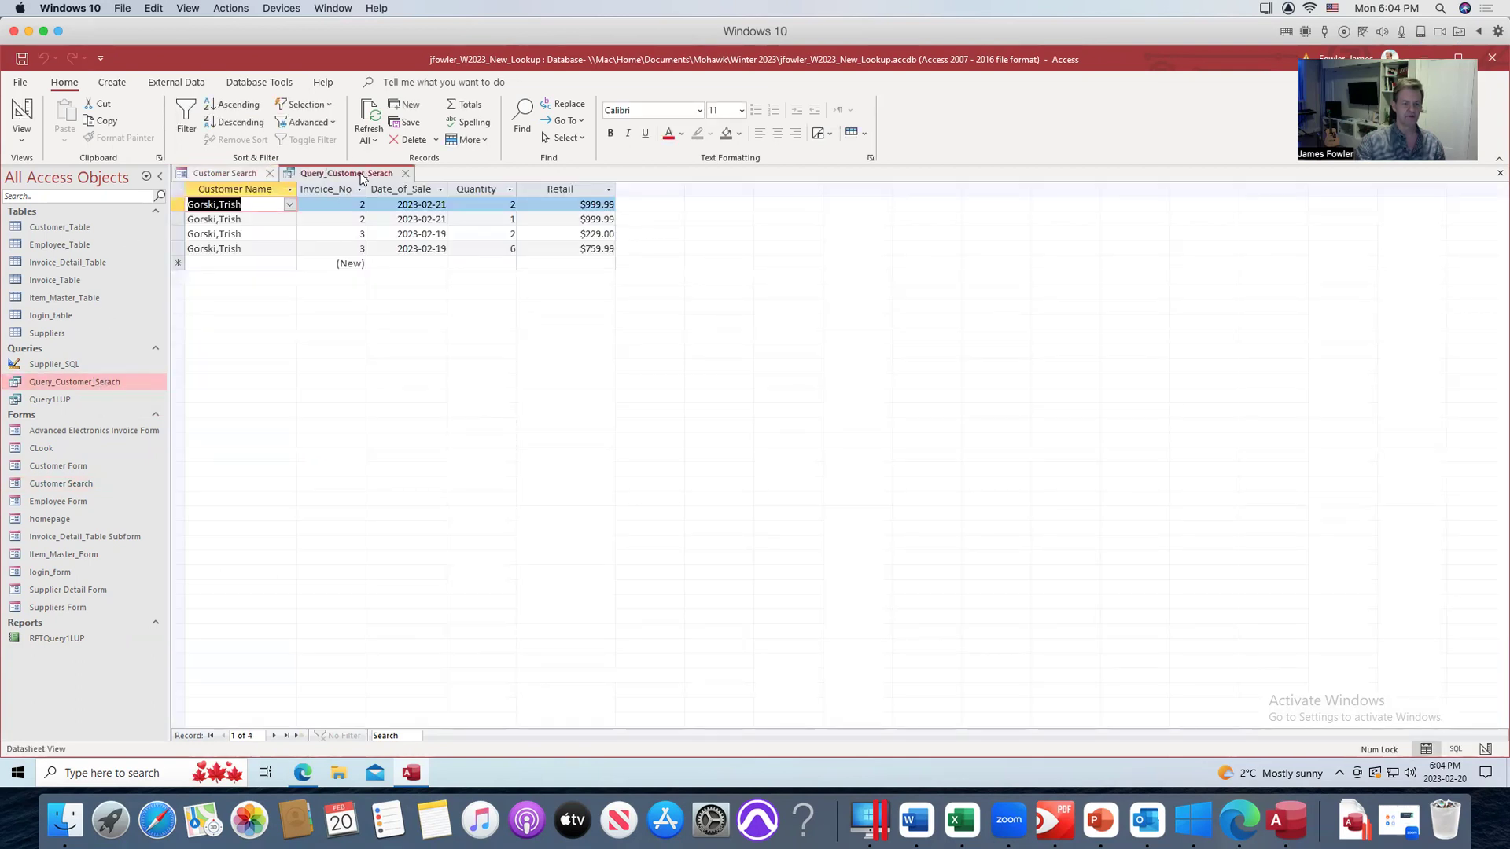
# Add the Product Name field from Item_Master_Table to the design of Query_Customer_Serach and save the query.
pyautogui.rightClick(363, 179)
pyautogui.click(409, 250)
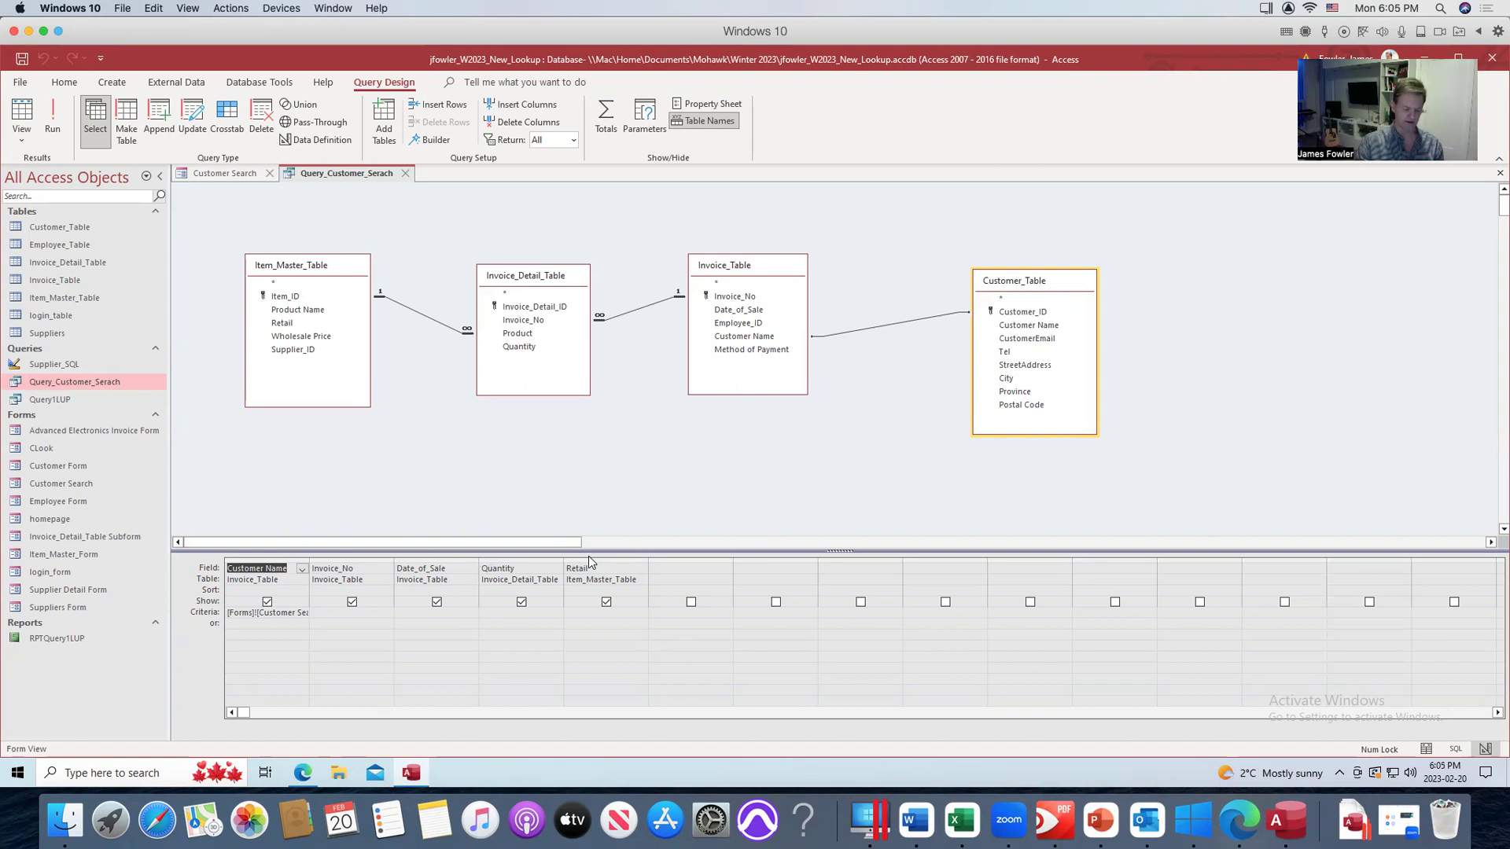
pyautogui.click(312, 309)
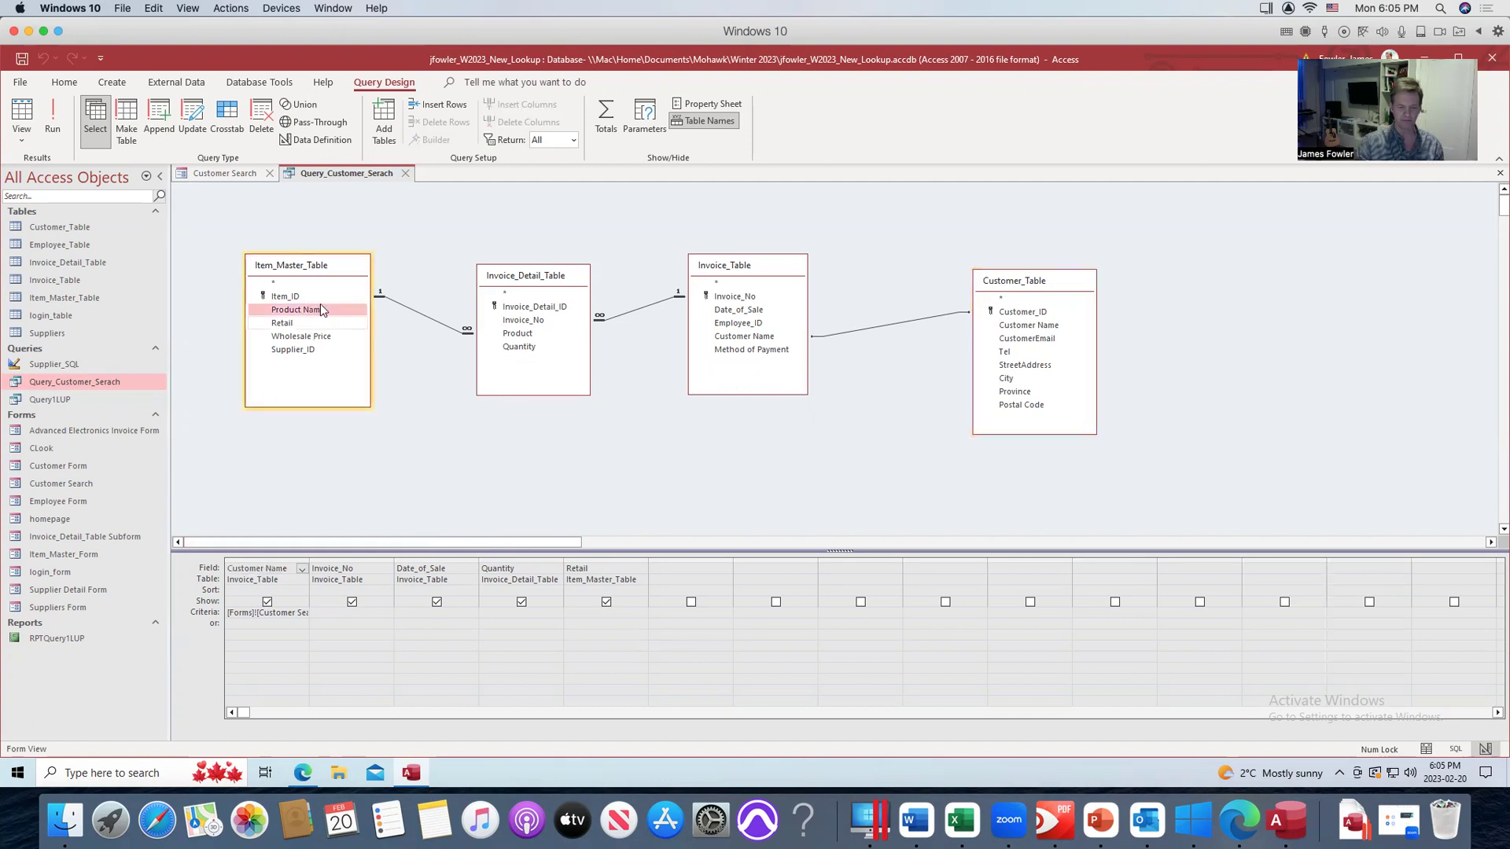
pyautogui.doubleClick(331, 306)
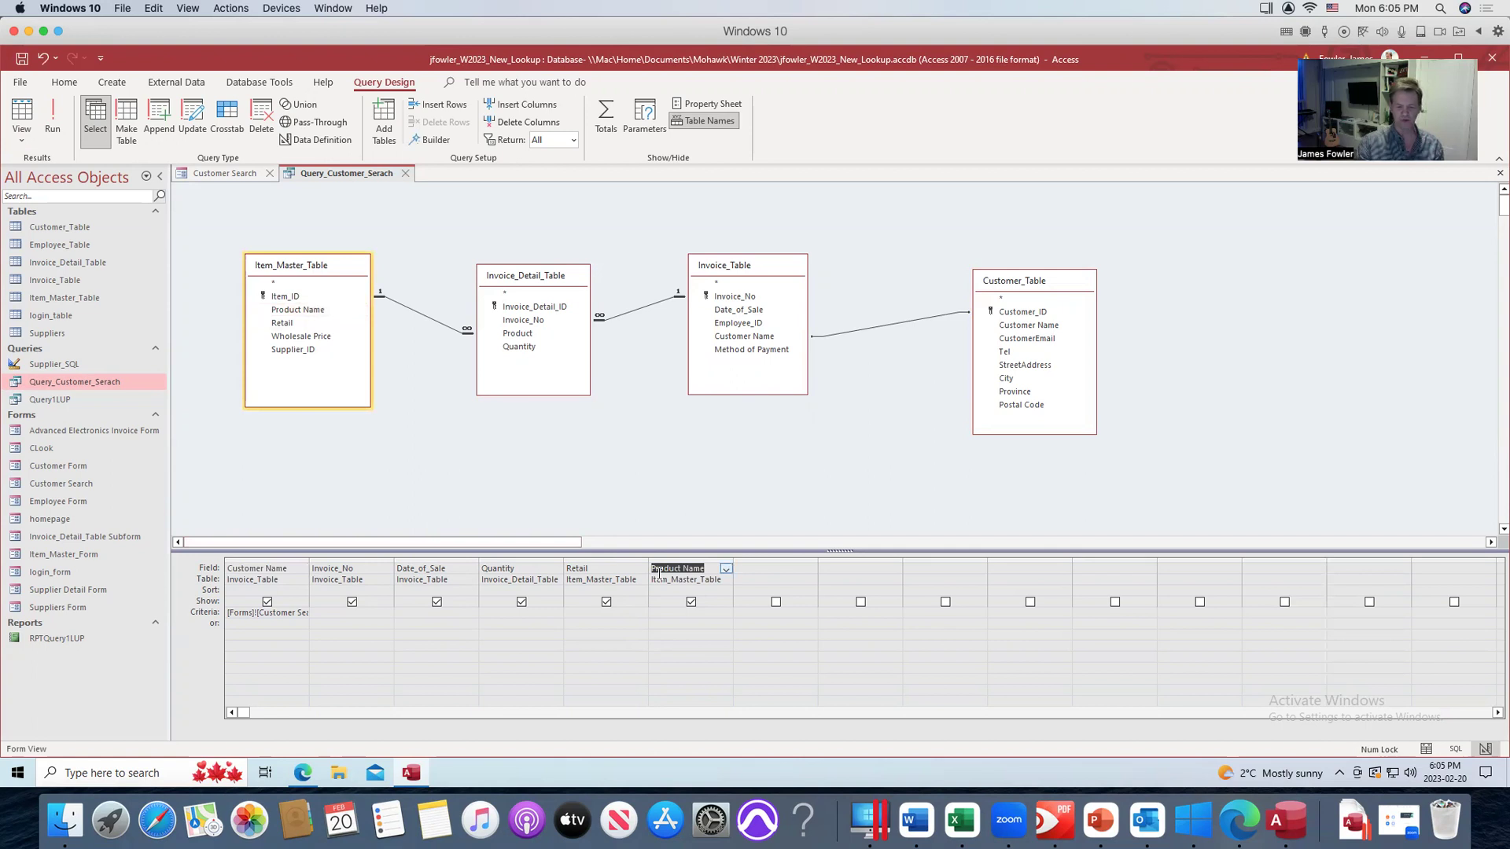
pyautogui.click(788, 565)
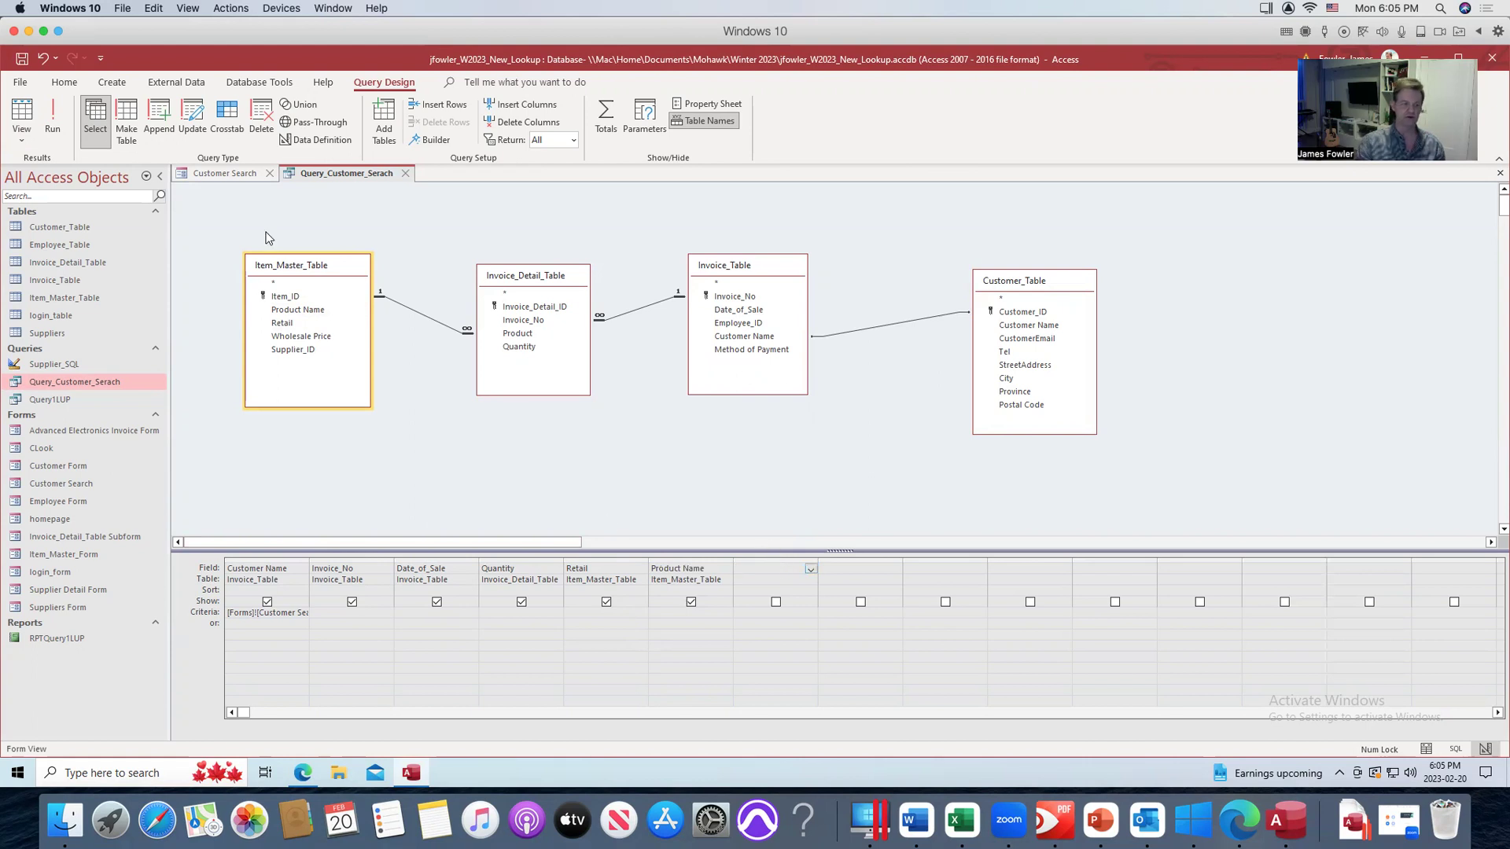
pyautogui.click(21, 61)
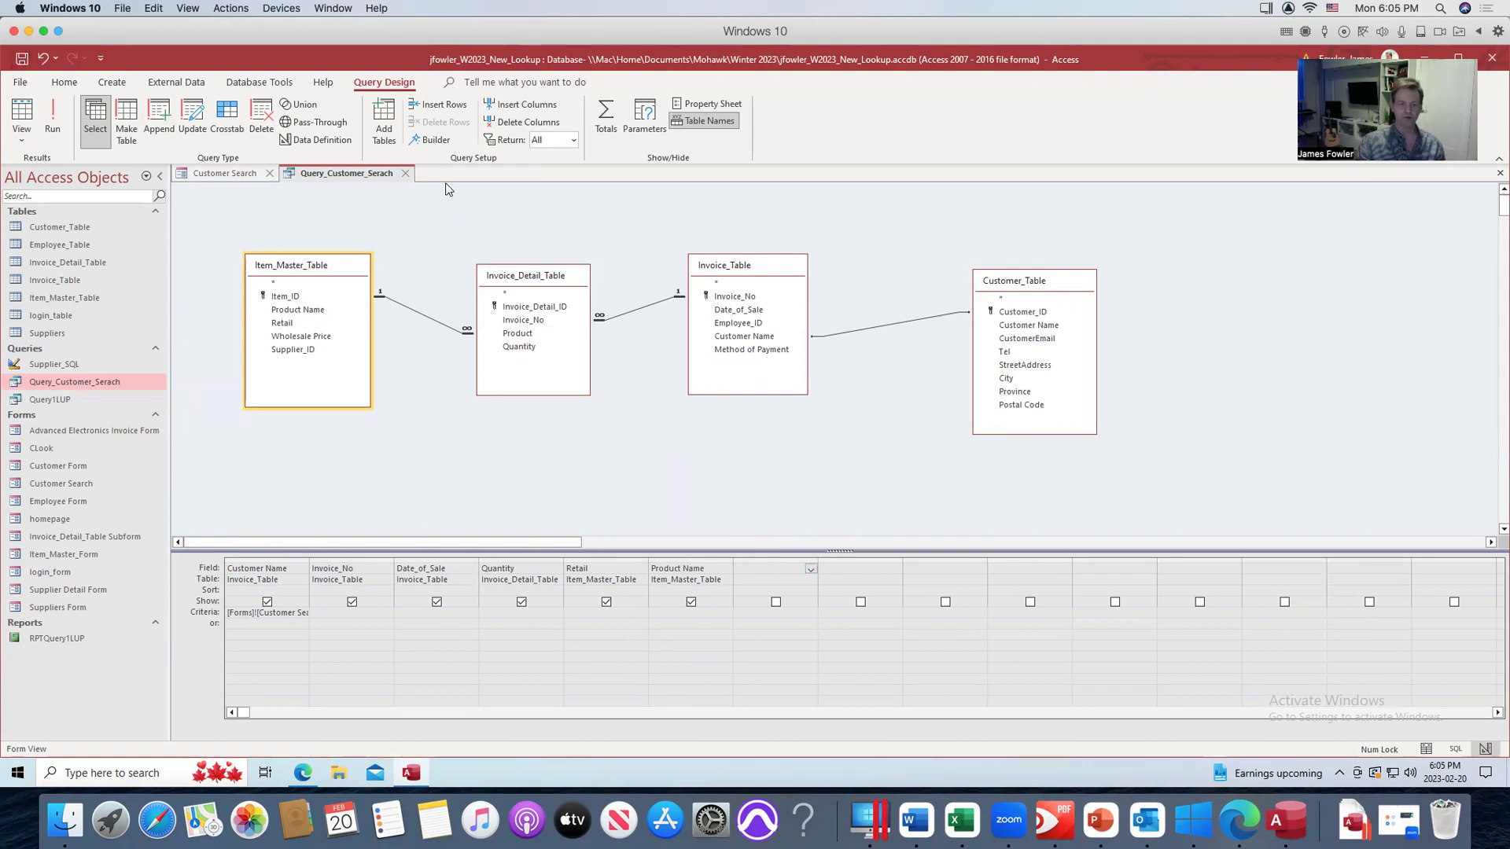
# Build the calculated field [Quantity] * [Retail] with the Expression Builder in the empty column after Product Name.
pyautogui.click(438, 143)
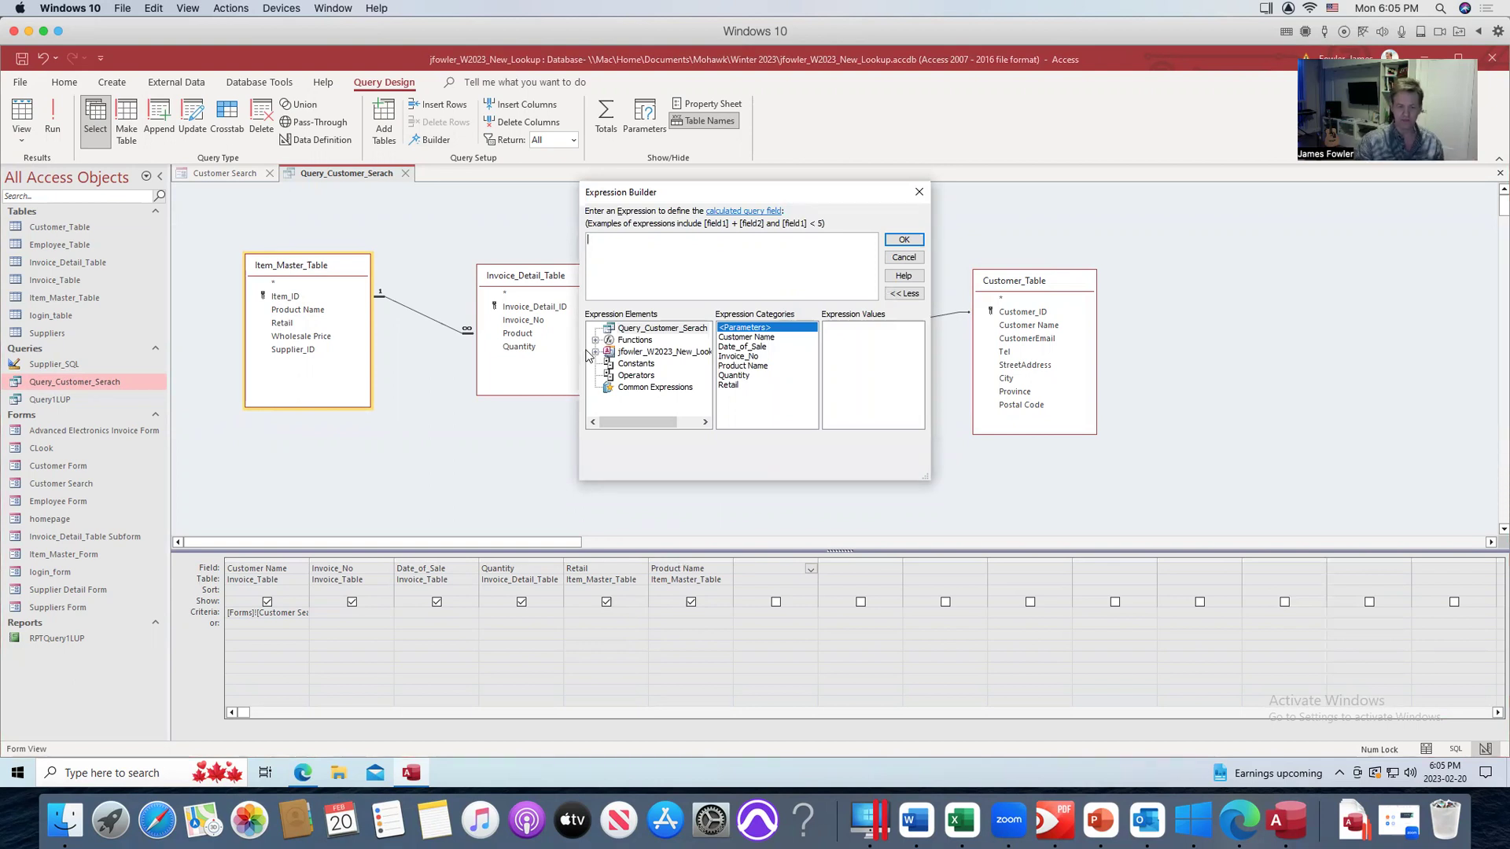
pyautogui.doubleClick(747, 375)
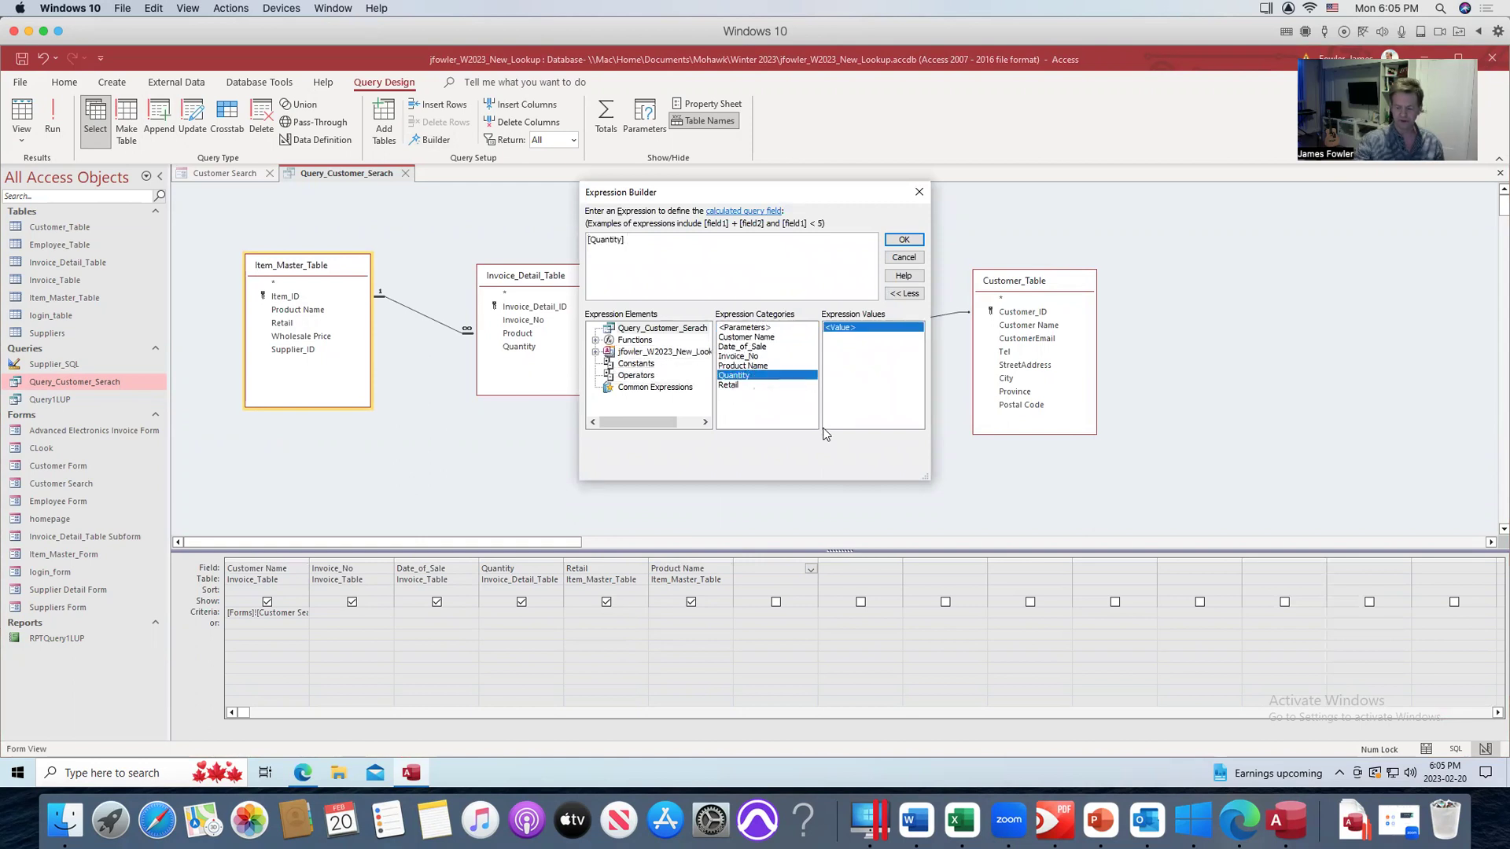
pyautogui.write('*')
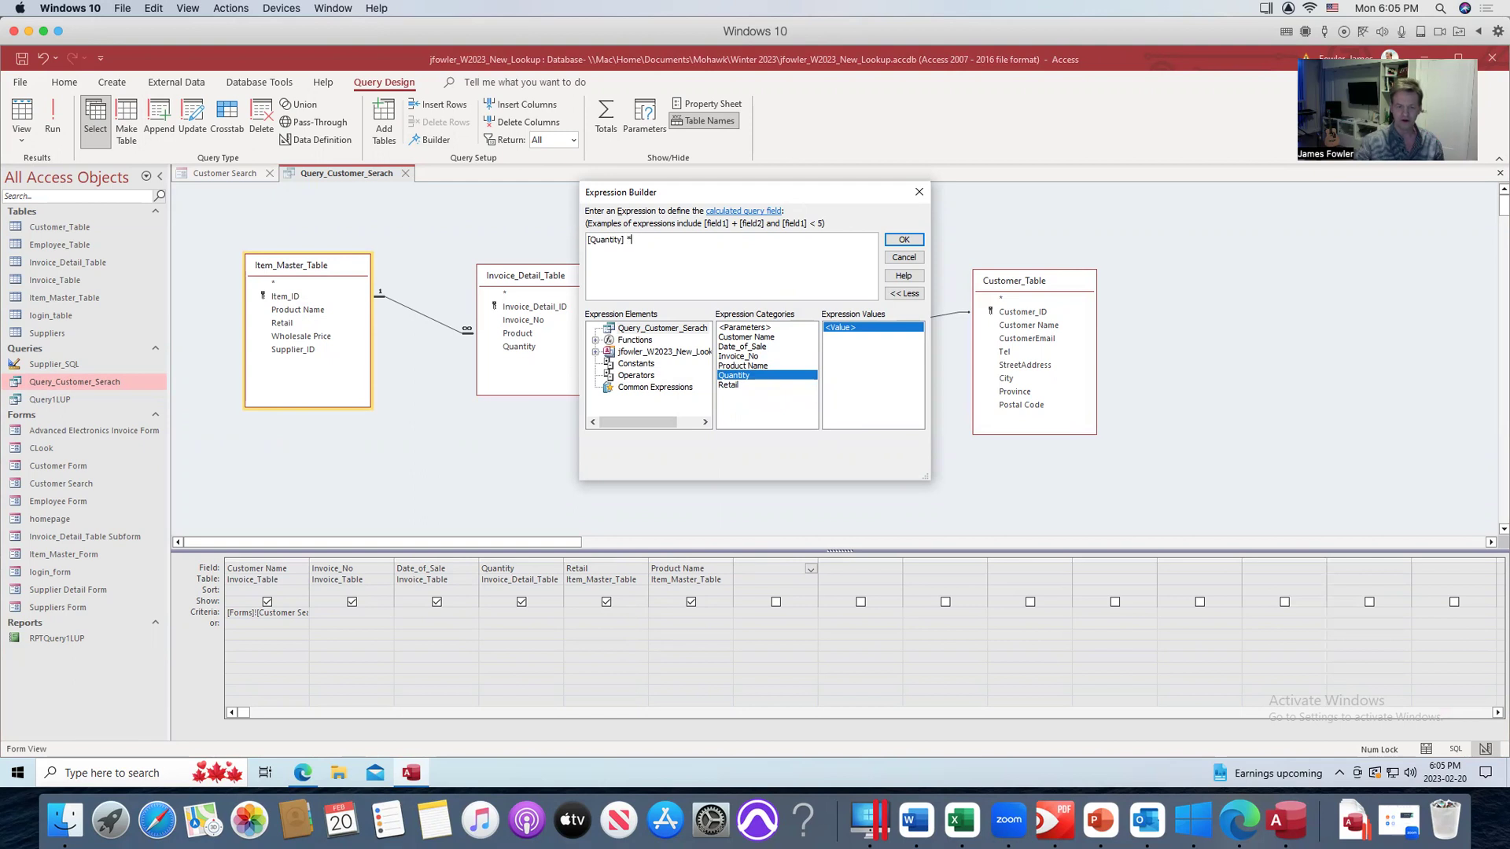
pyautogui.doubleClick(730, 385)
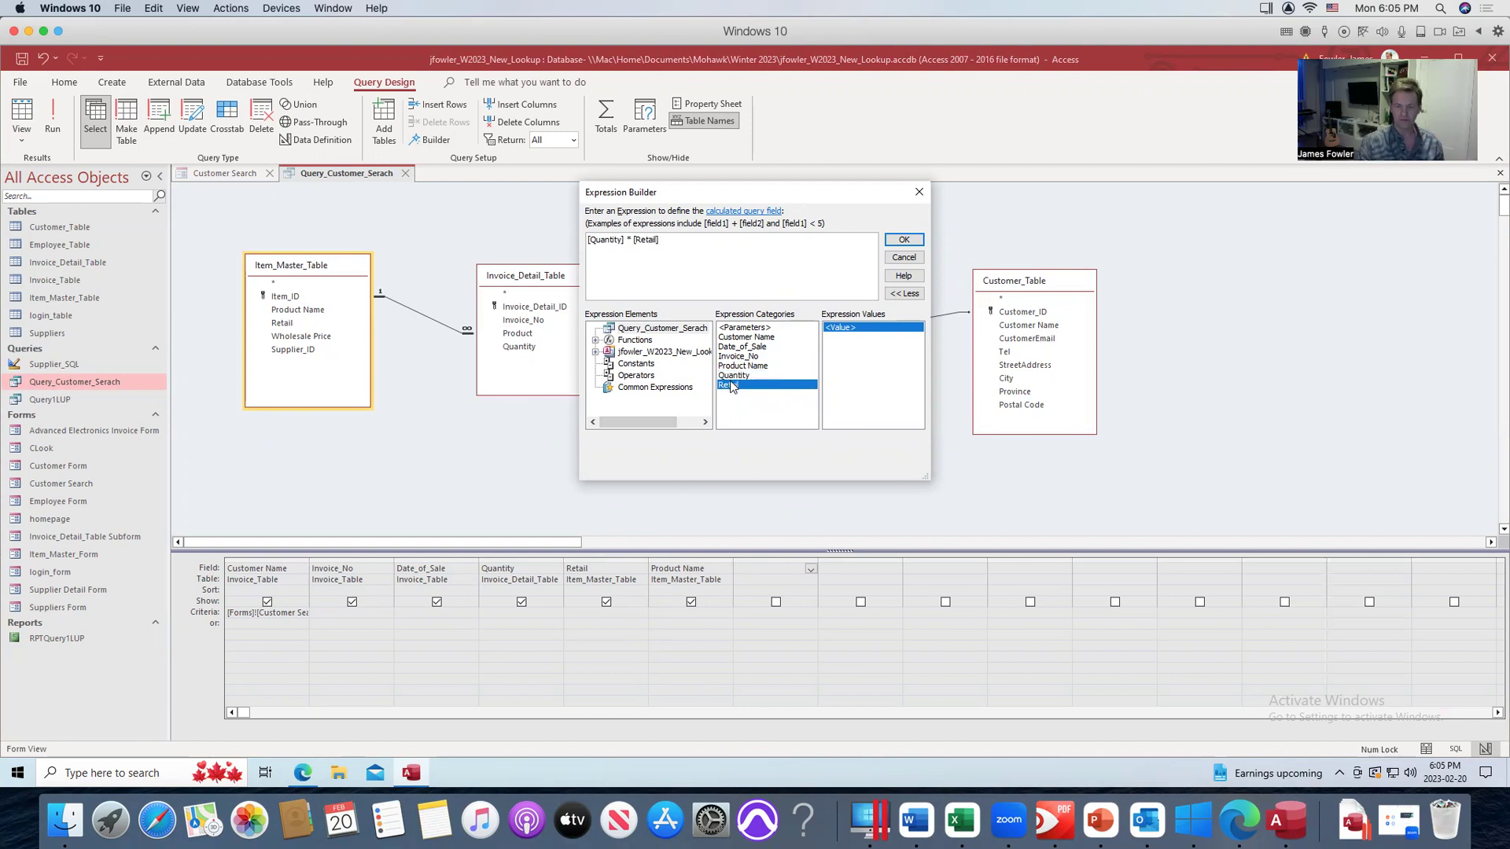
pyautogui.click(905, 240)
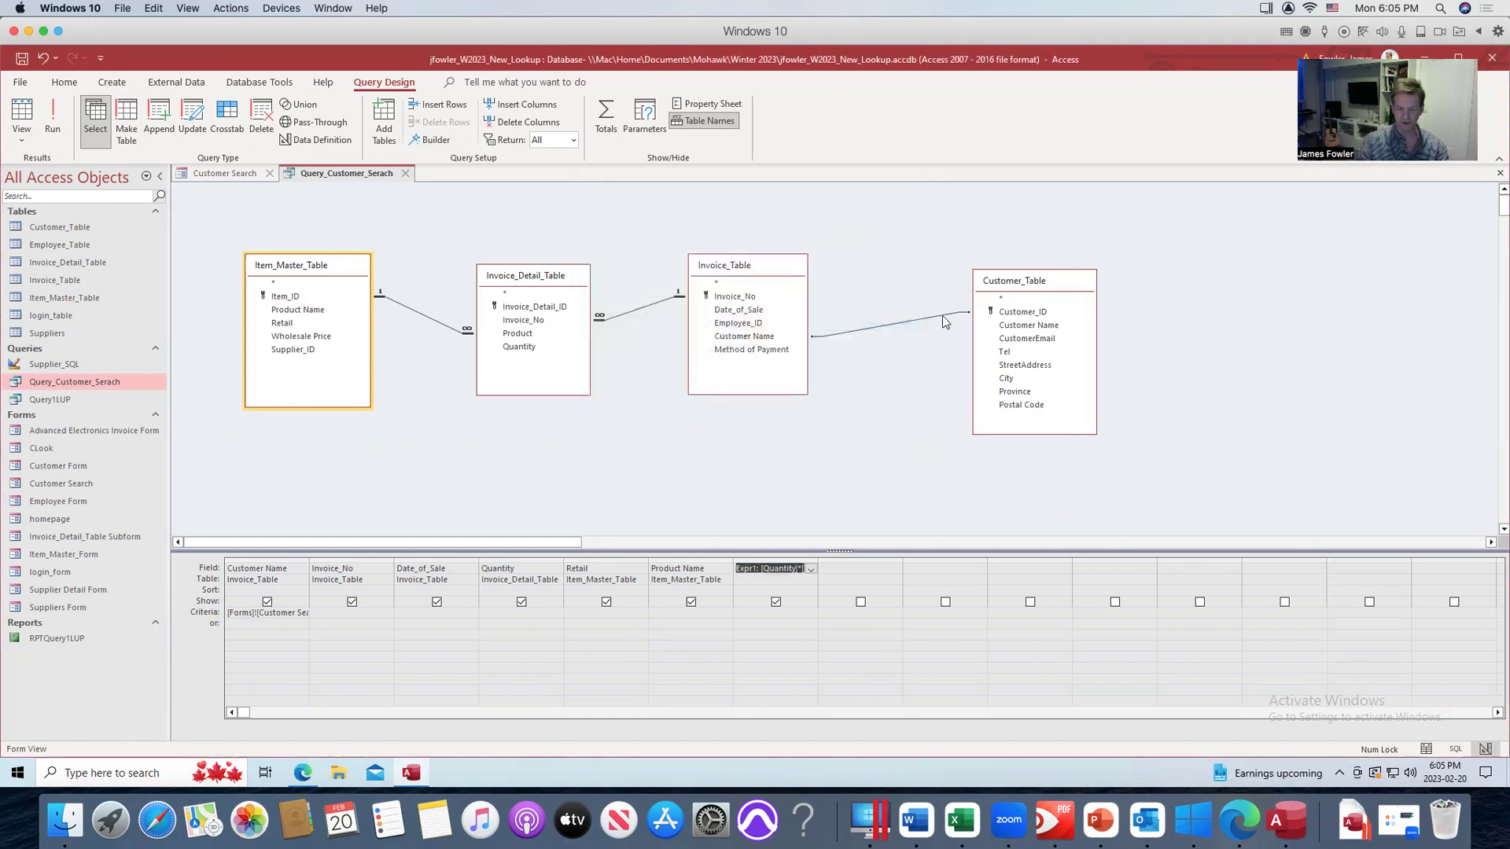
# Rename the Quantity times Retail calculated field as Total Retail and save the query.
pyautogui.click(741, 569)
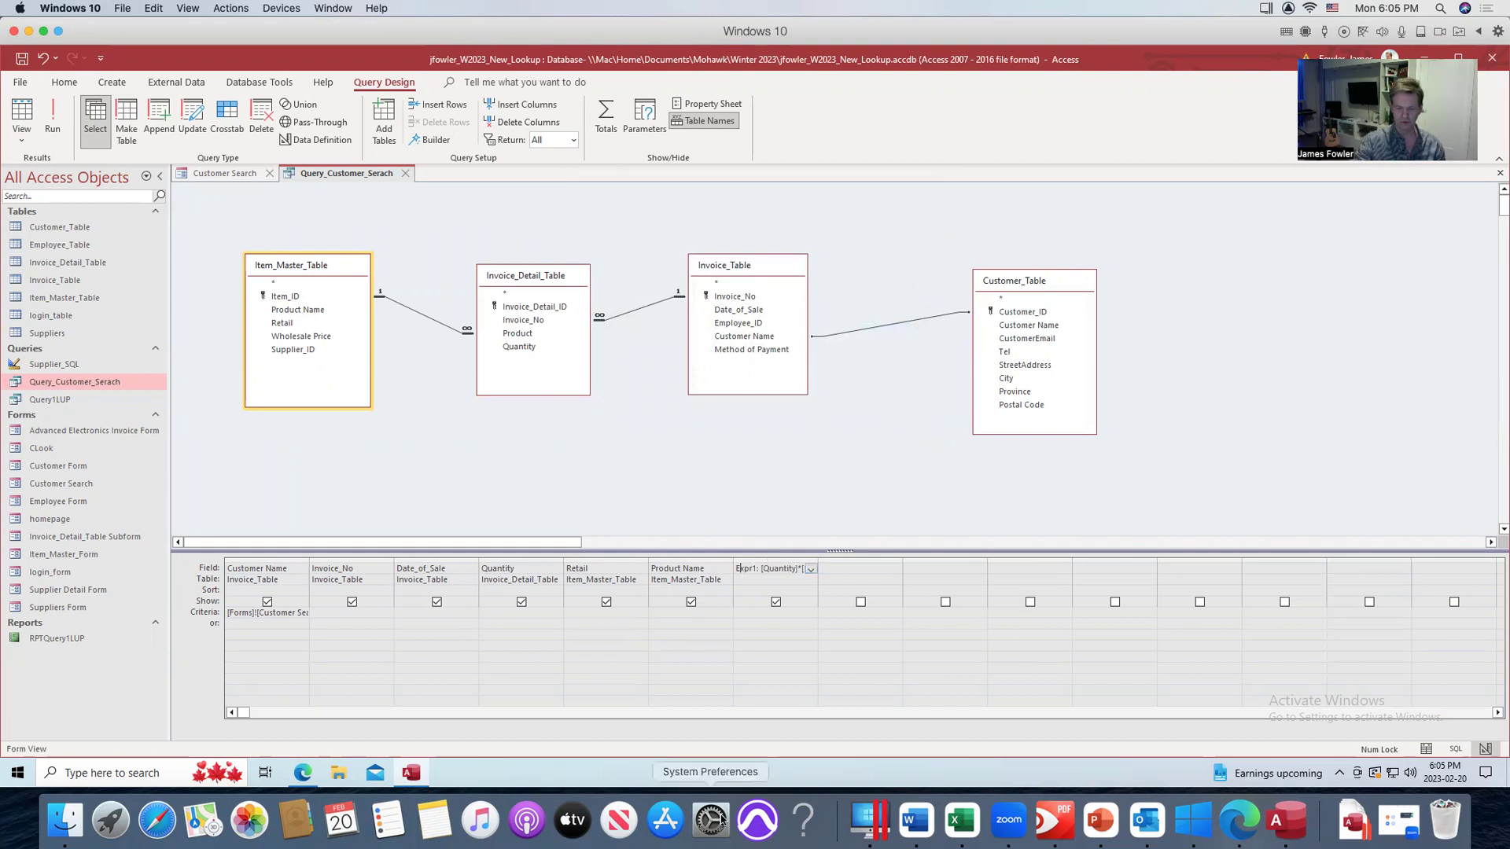
pyautogui.press('Right')
pyautogui.press('Right')
pyautogui.press('Right')
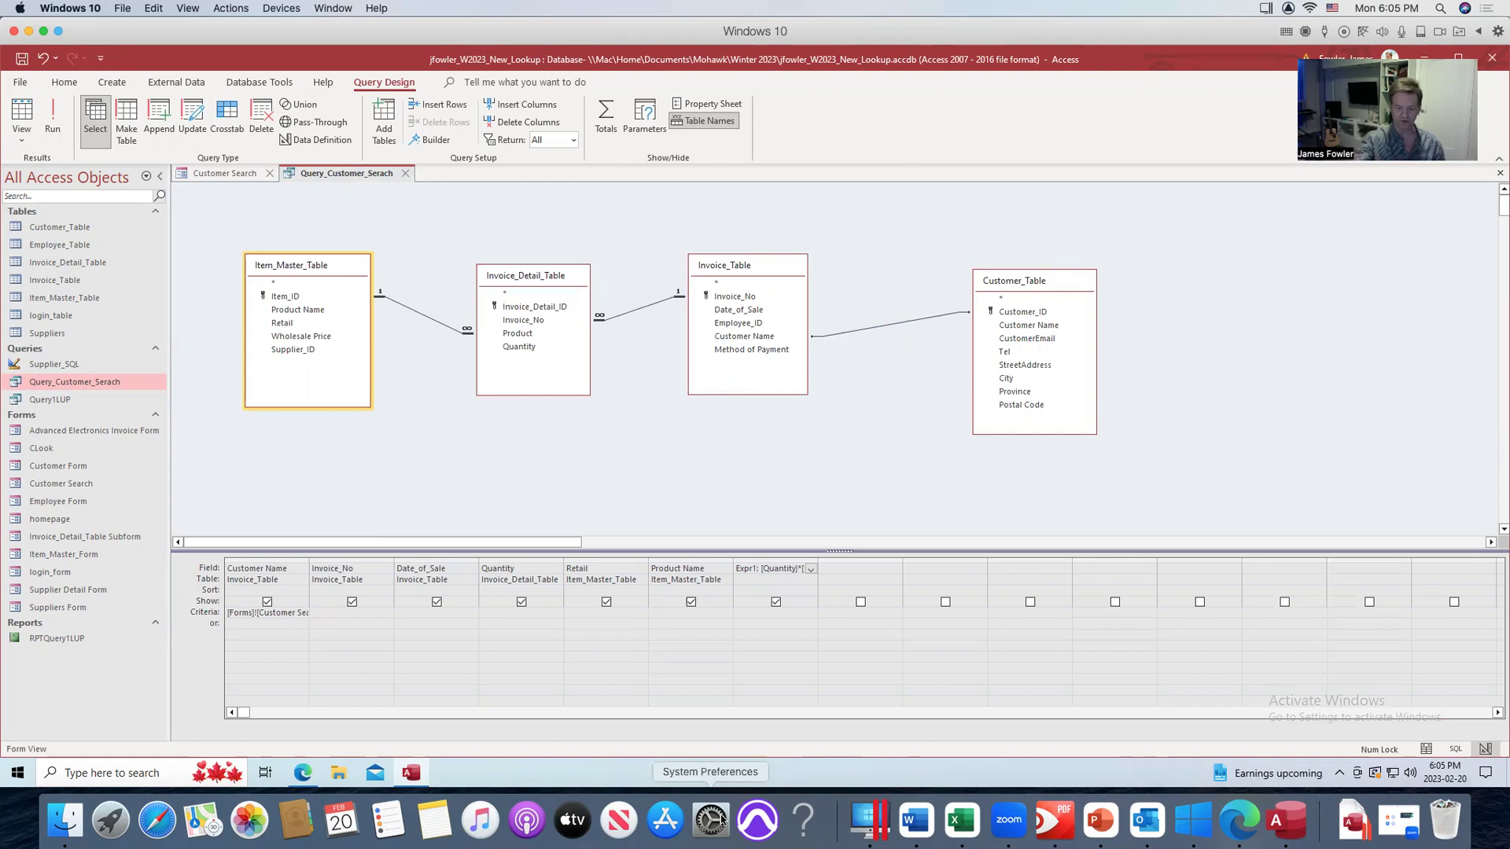
pyautogui.press('BackSpace')
pyautogui.press('BackSpace')
pyautogui.press('BackSpace')
pyautogui.press('BackSpace')
pyautogui.press('BackSpace')
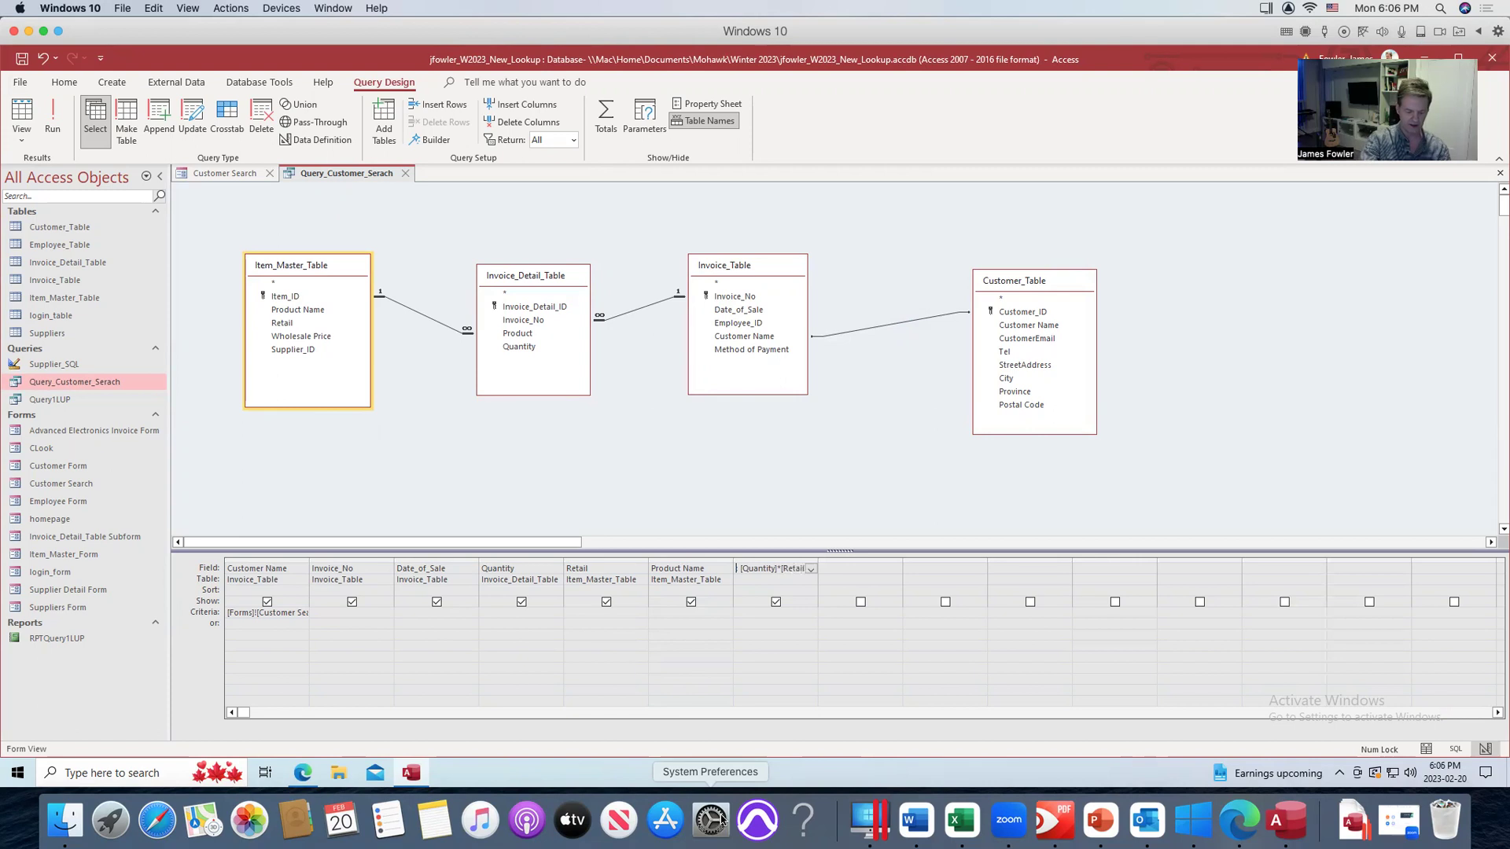
pyautogui.write('Total')
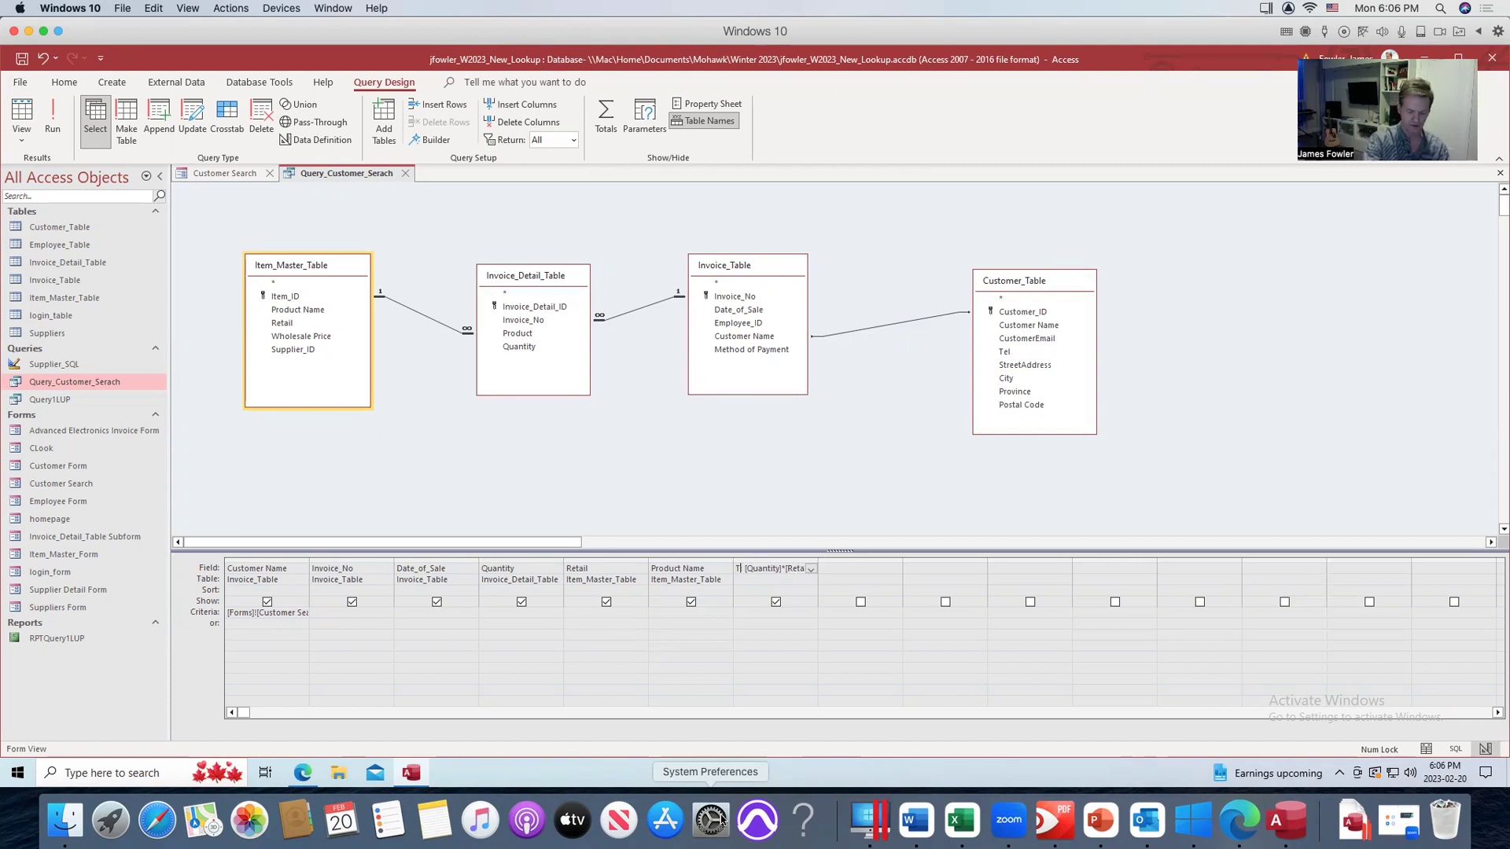
pyautogui.write(' Retail [Quar')
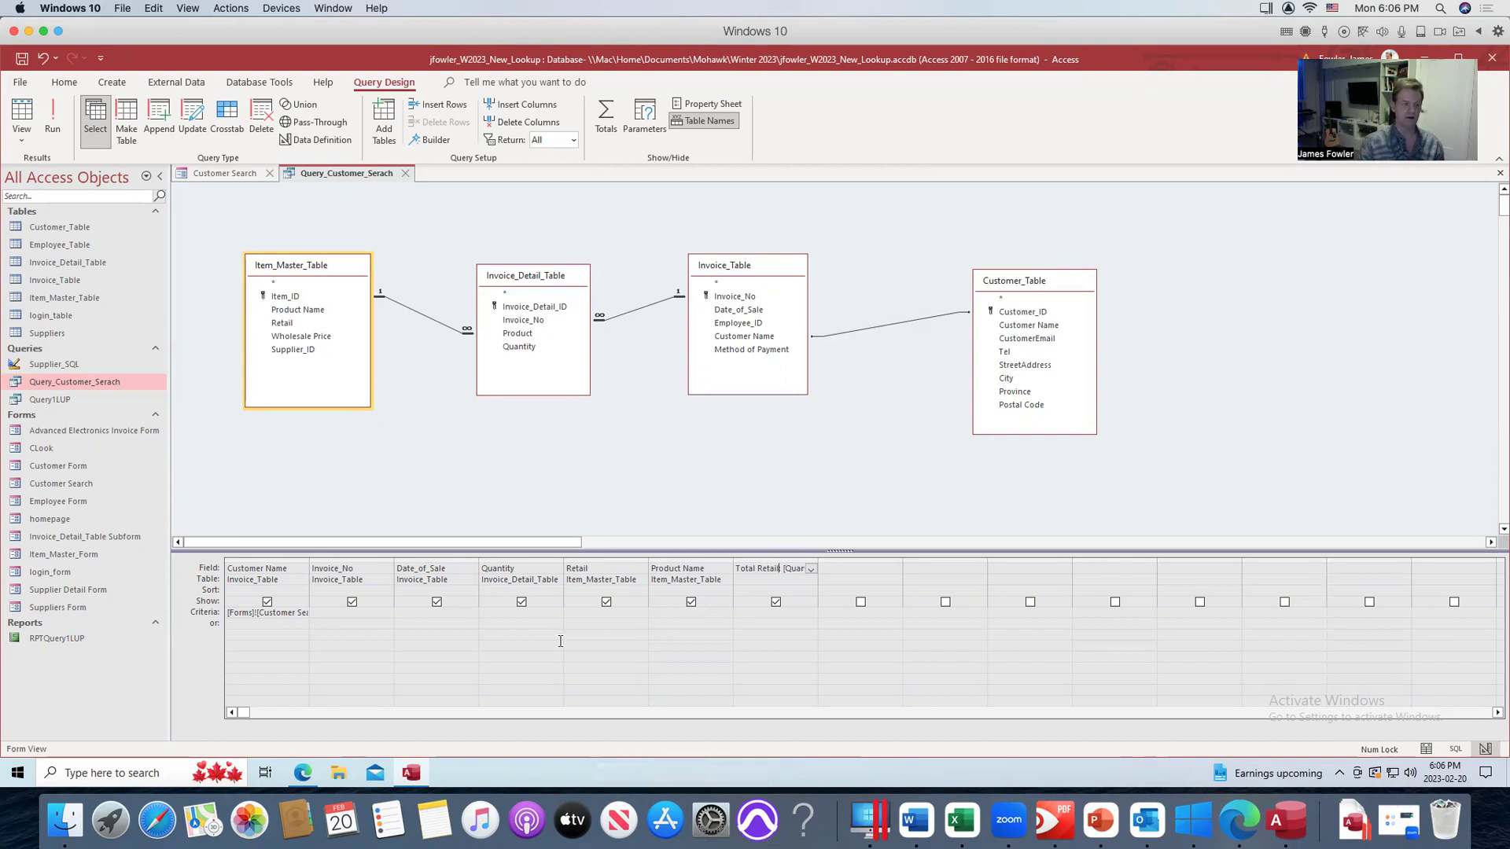
pyautogui.click(22, 61)
# Set the Total Retail field's format to Currency and save the query.
pyautogui.click(699, 105)
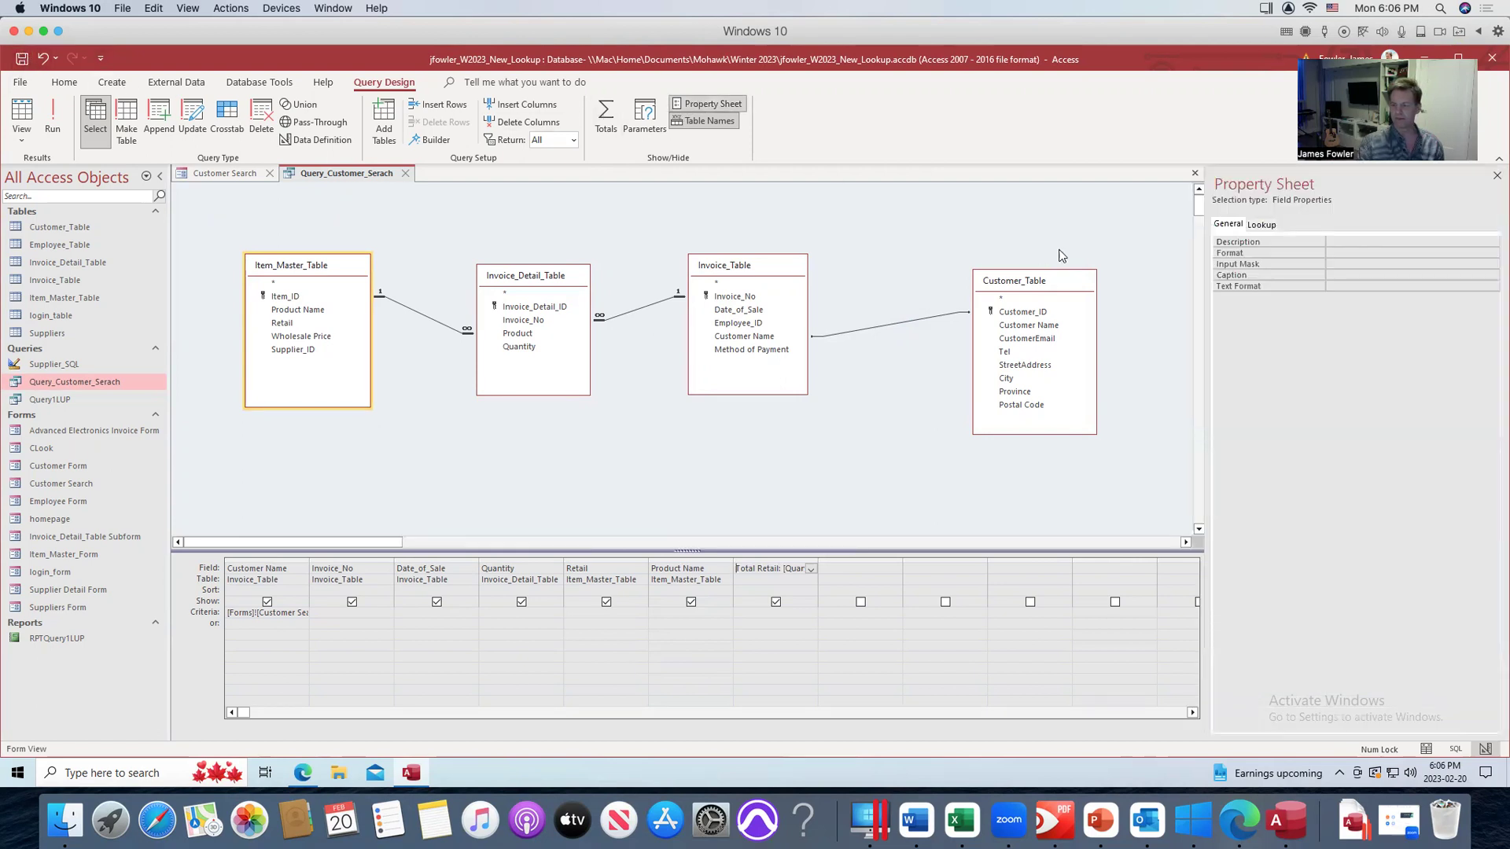
pyautogui.click(1345, 252)
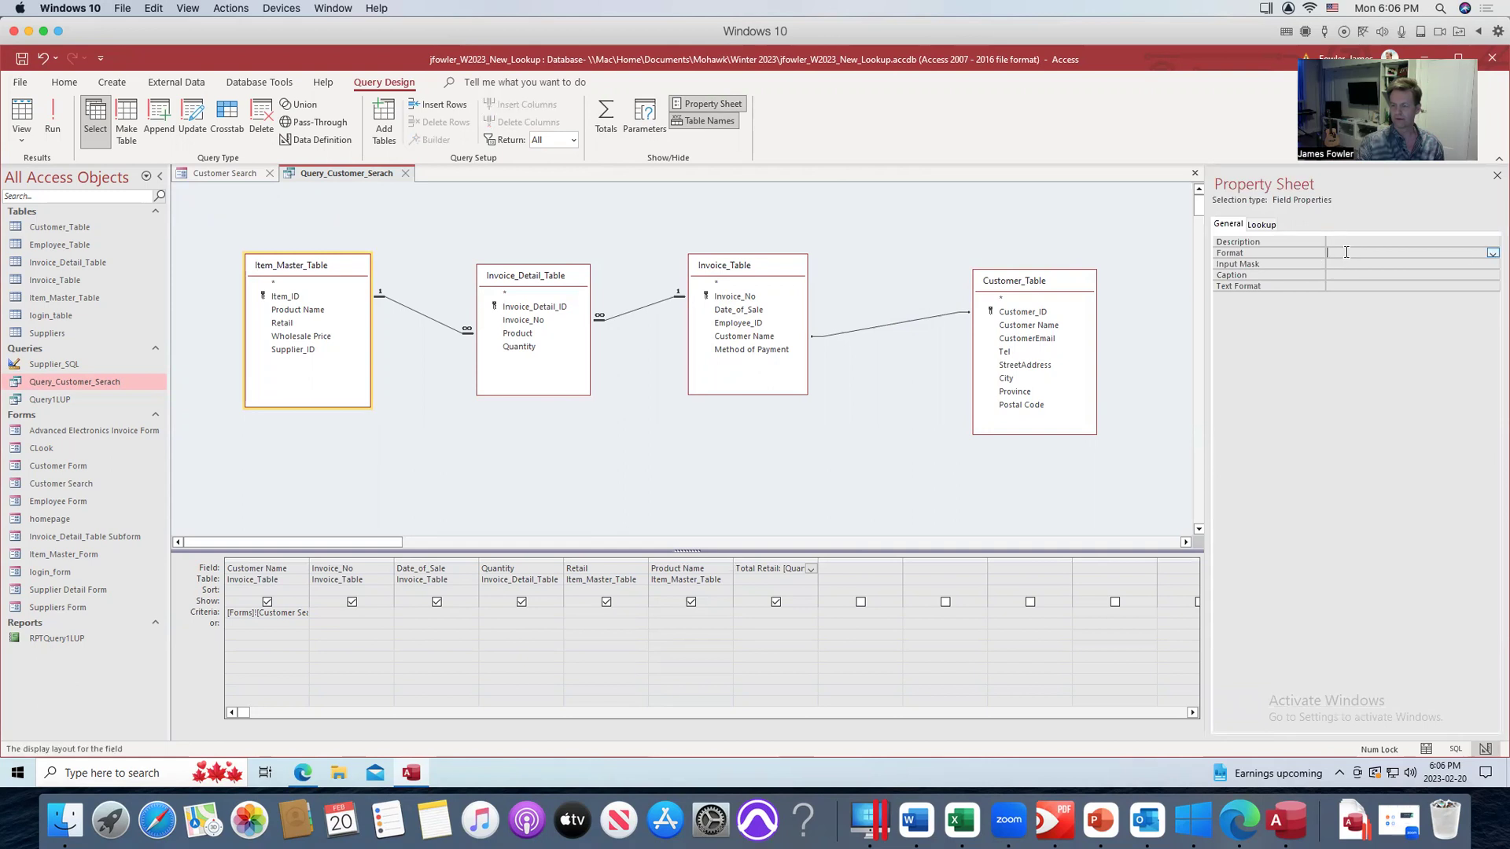
pyautogui.click(1488, 255)
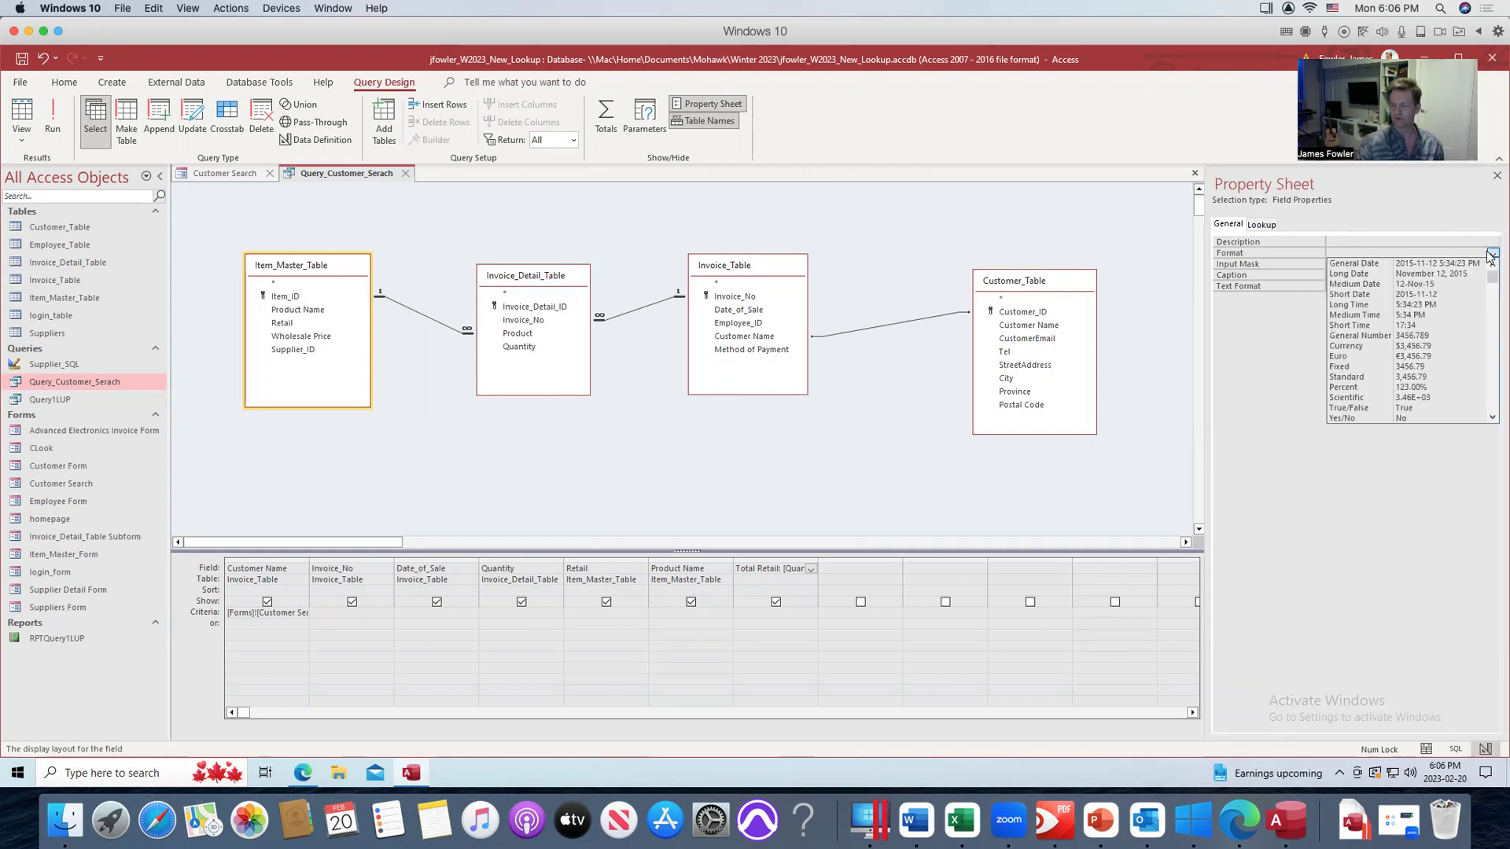
pyautogui.click(1363, 347)
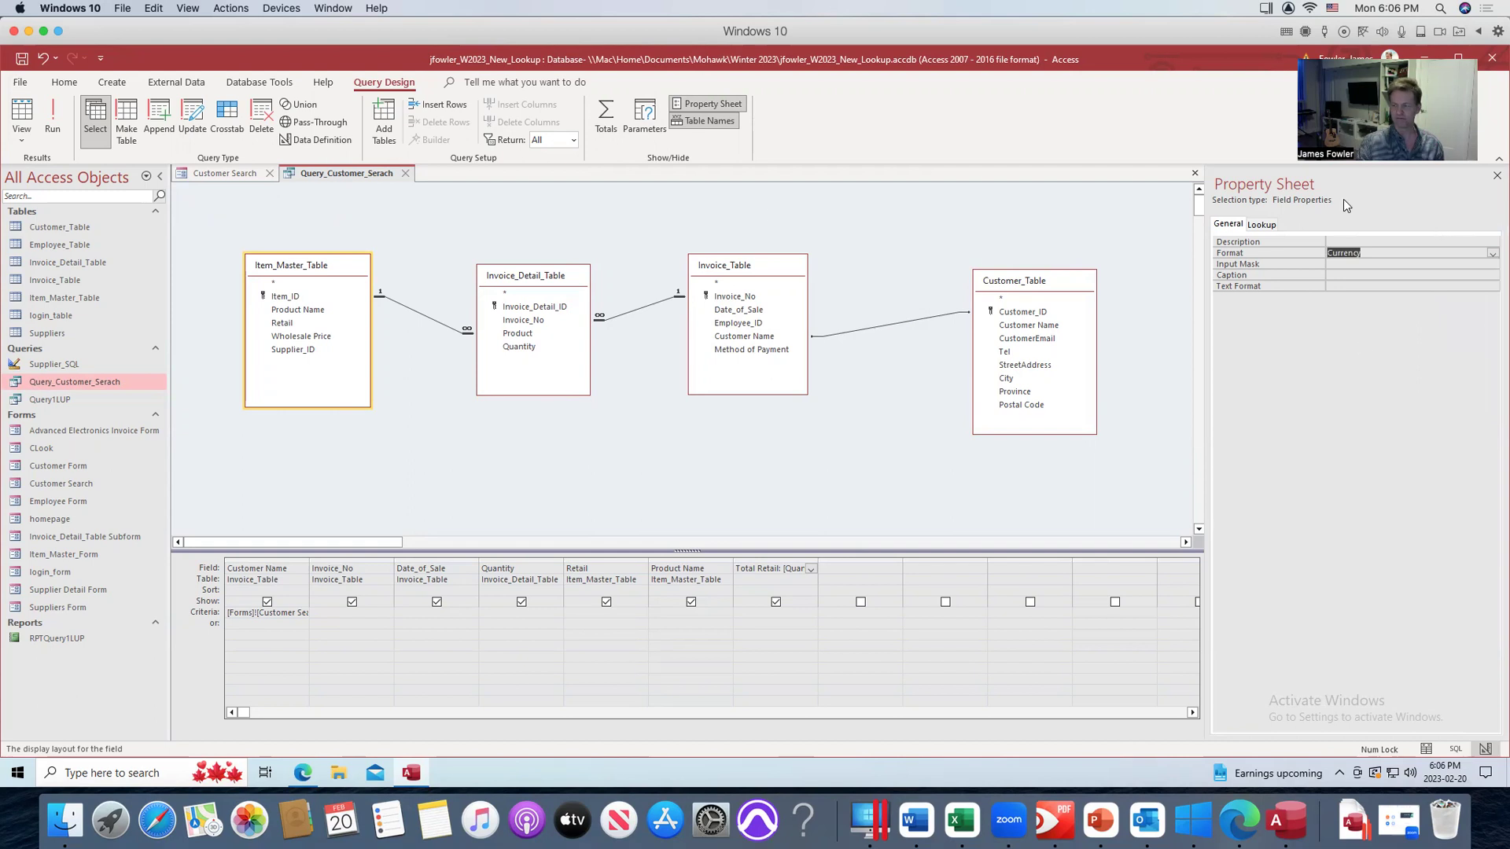
pyautogui.click(22, 59)
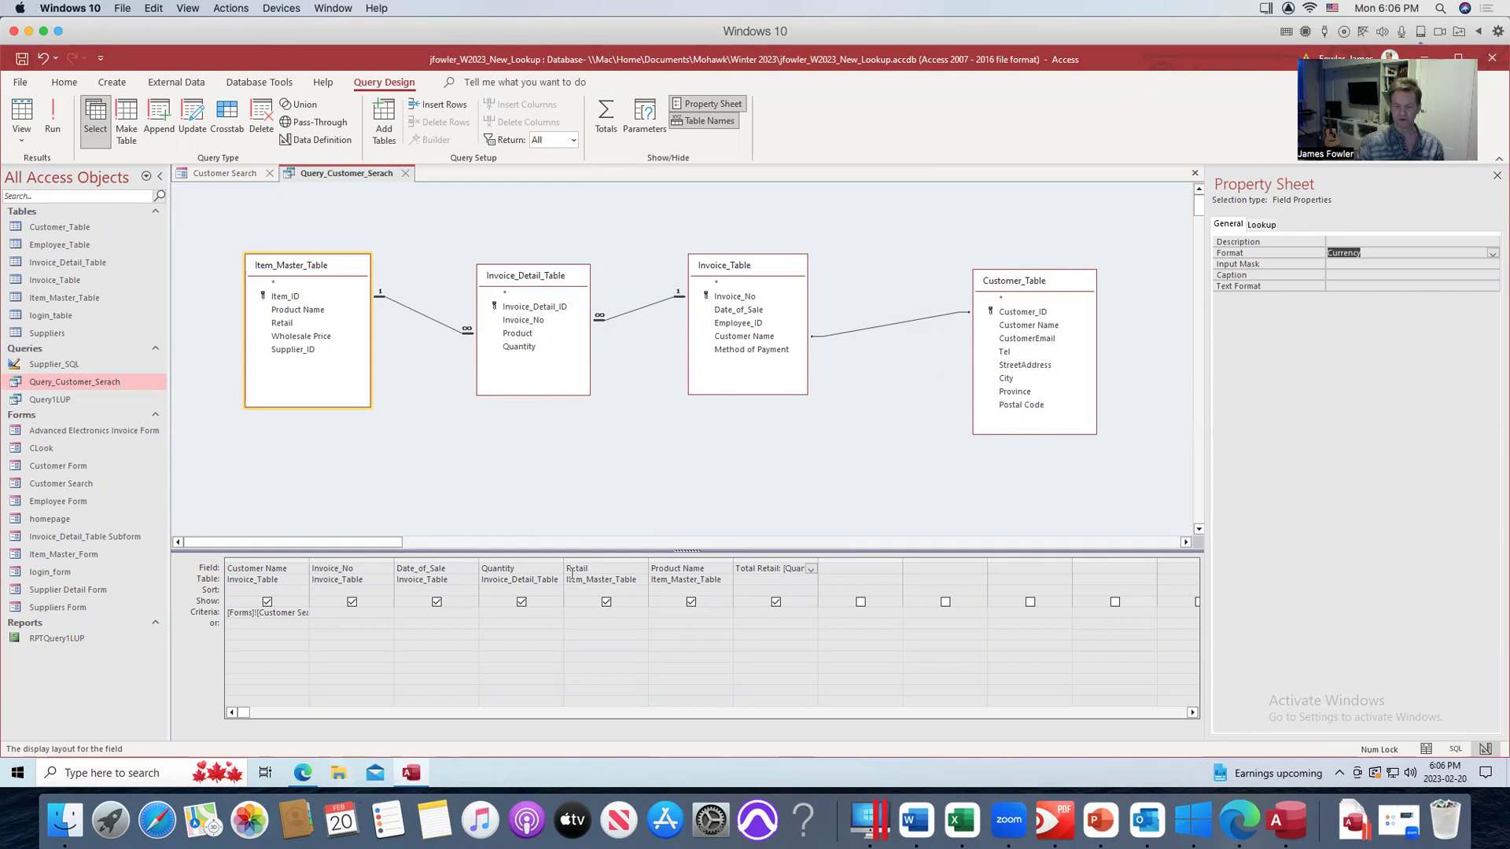
# Build the calculated field [Total Retail] *.13 with the Expression Builder in the empty column after Total Retail.
pyautogui.click(842, 567)
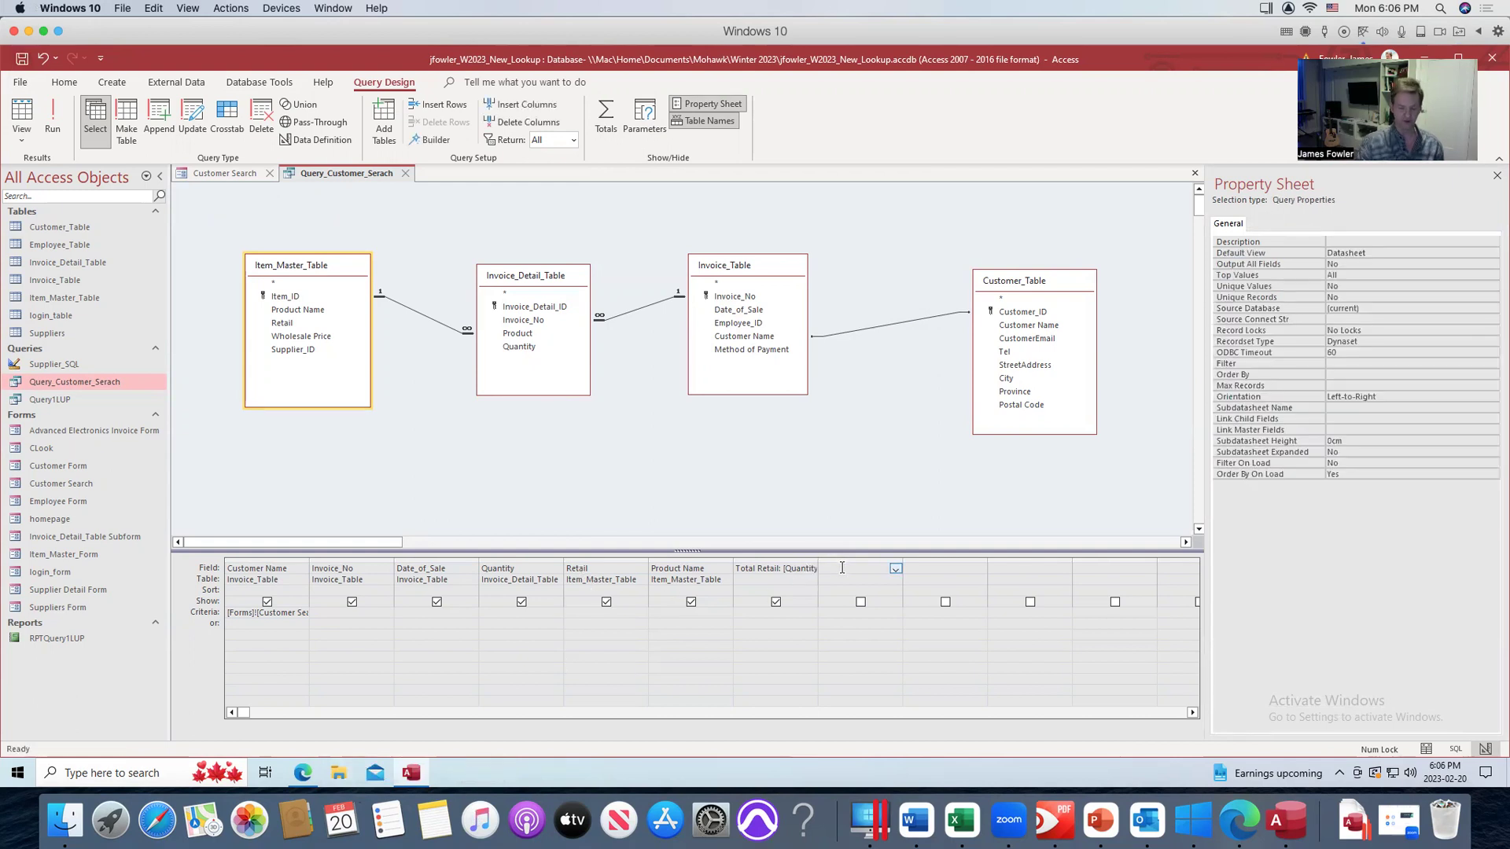
pyautogui.click(437, 140)
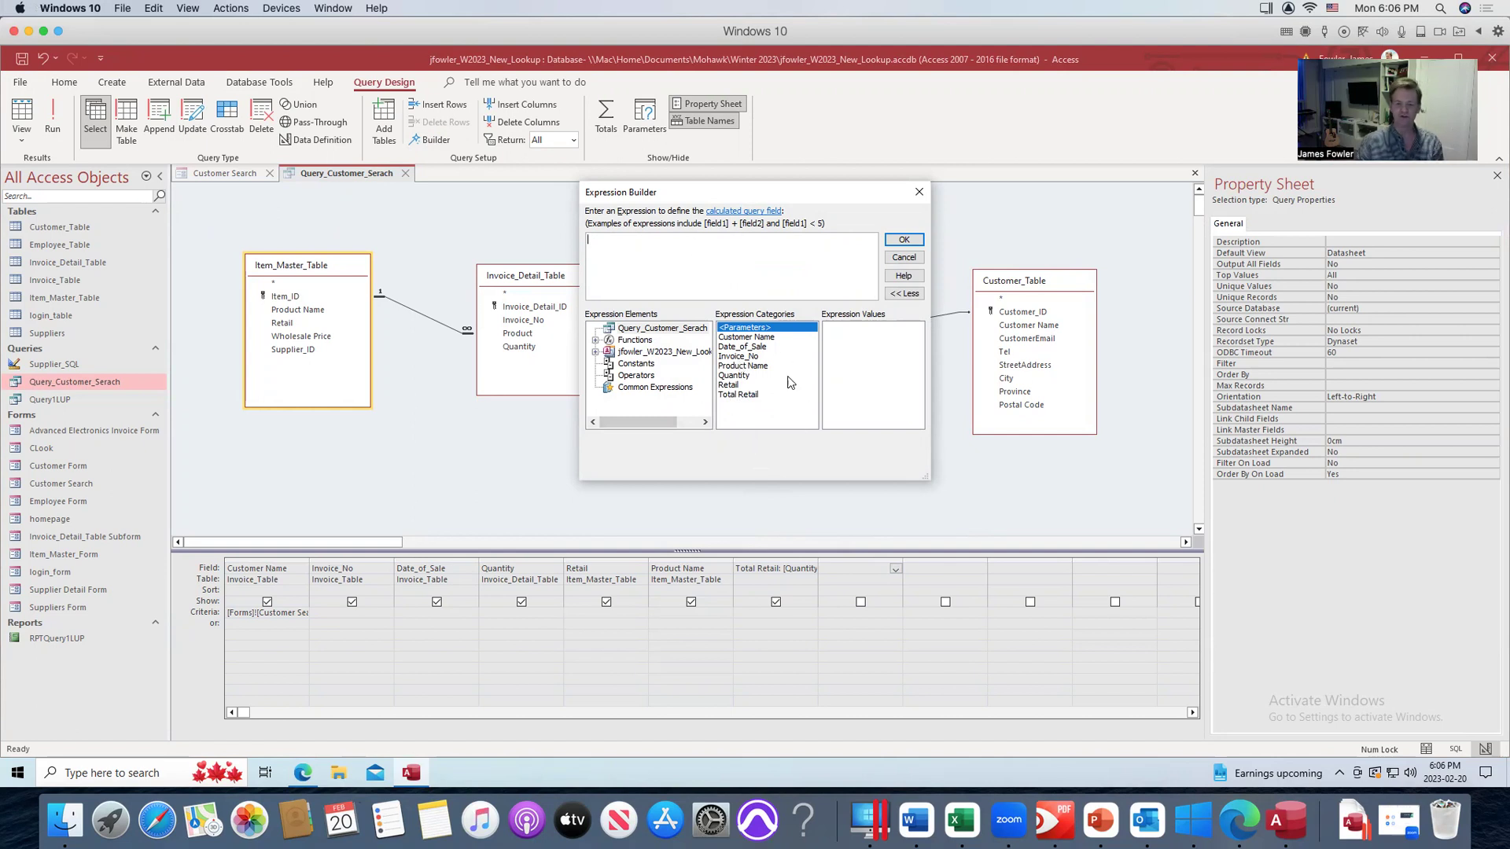
pyautogui.doubleClick(747, 395)
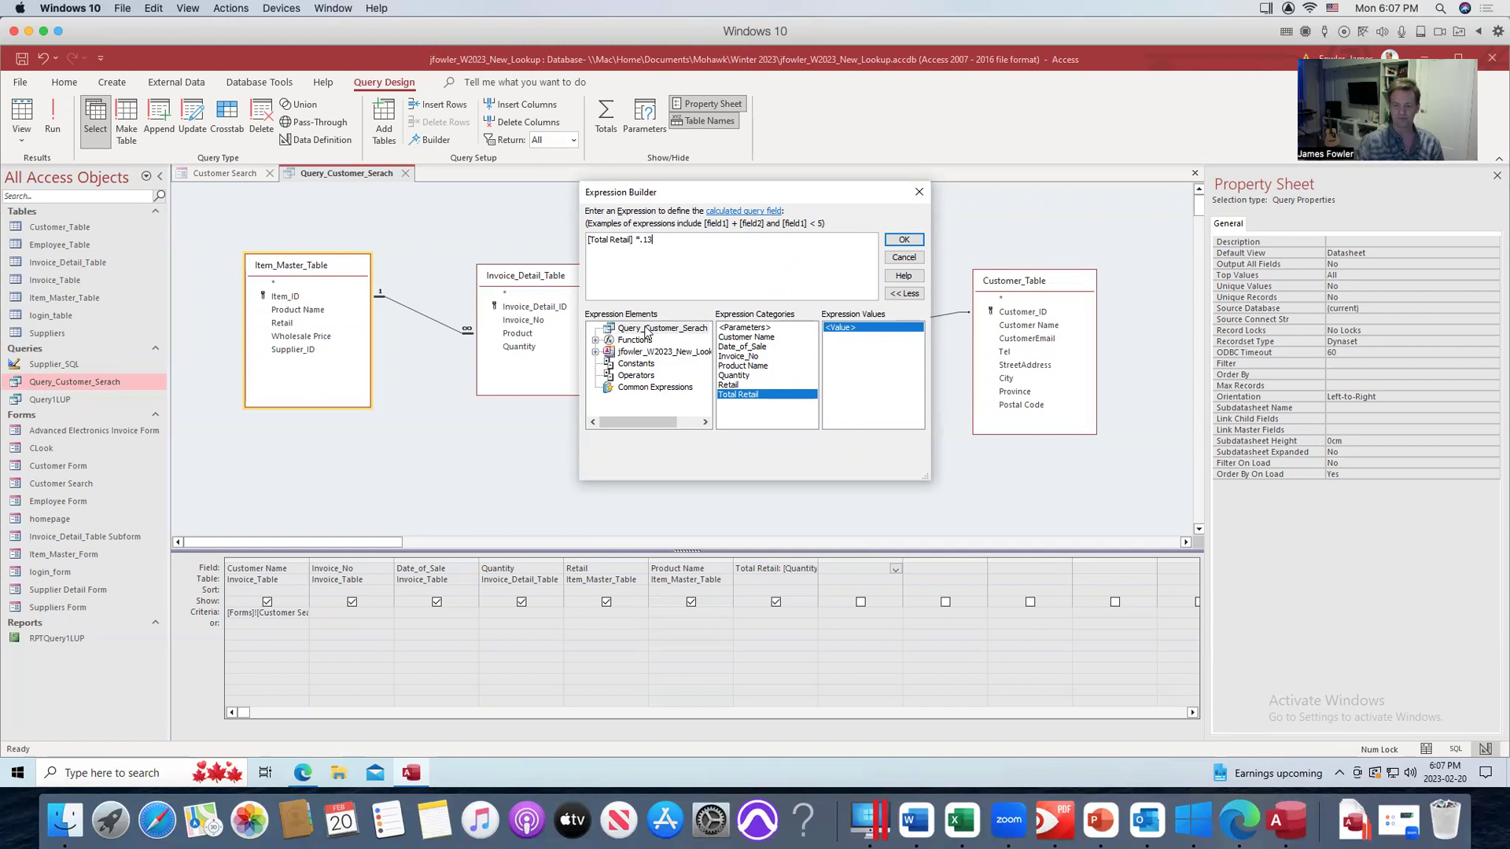
pyautogui.click(905, 239)
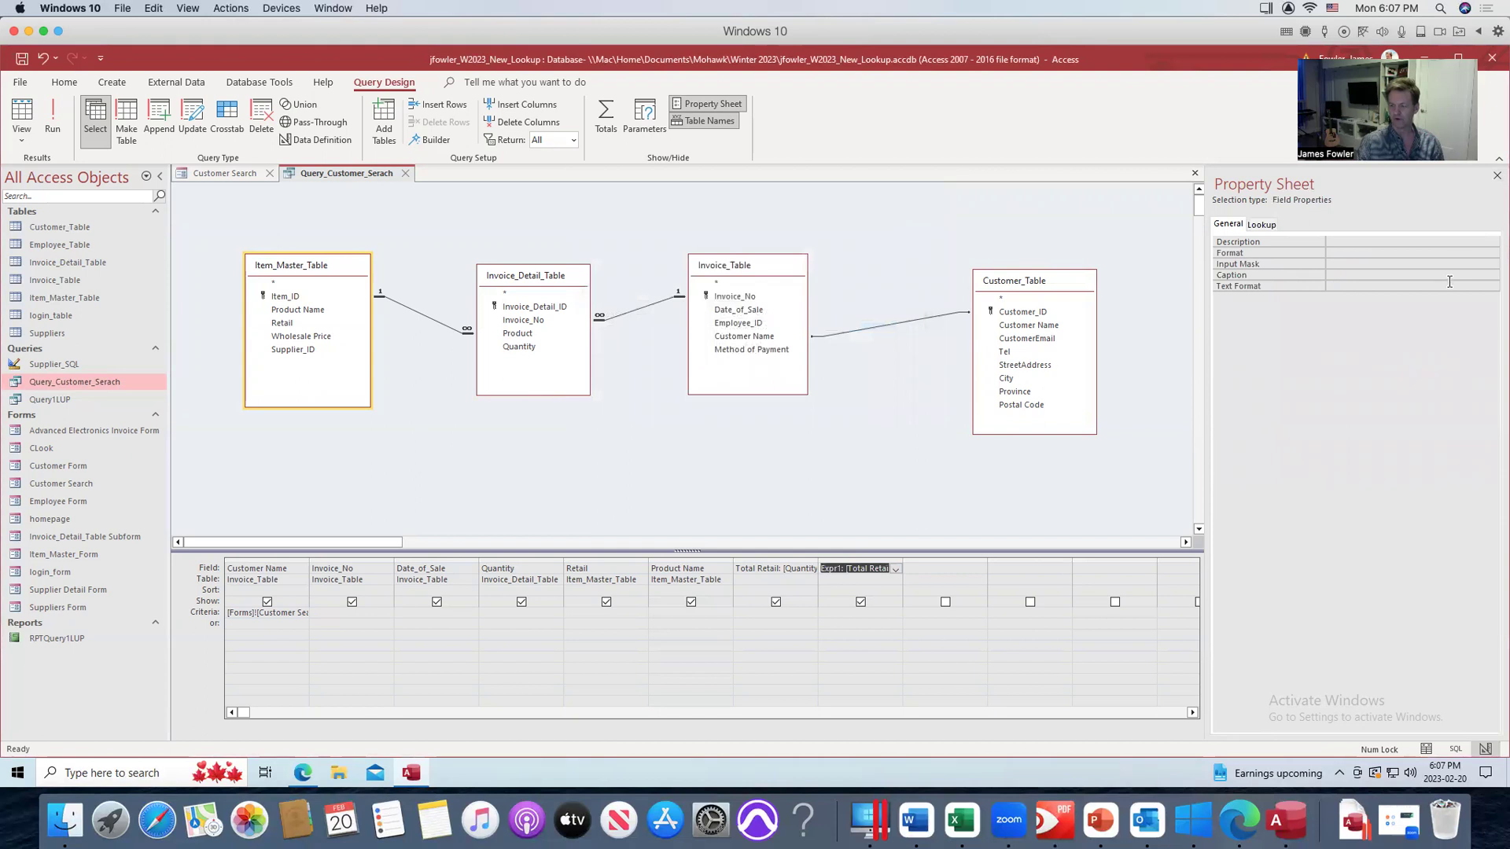
# Set the format of the [Total Retail] *.13 calculated field to Currency and save the query.
pyautogui.click(1470, 252)
pyautogui.click(1490, 254)
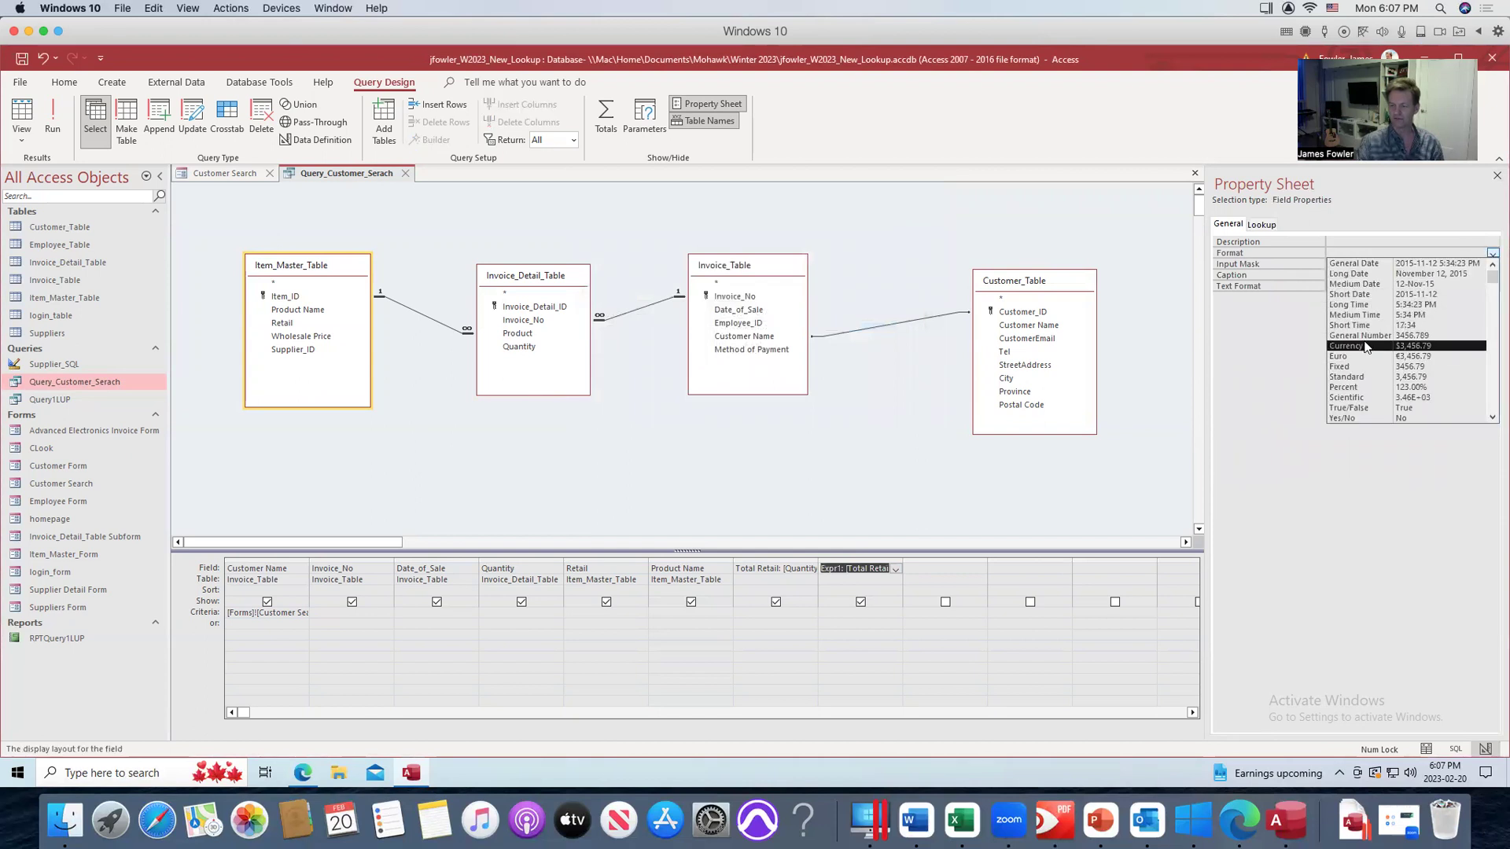
pyautogui.click(1367, 347)
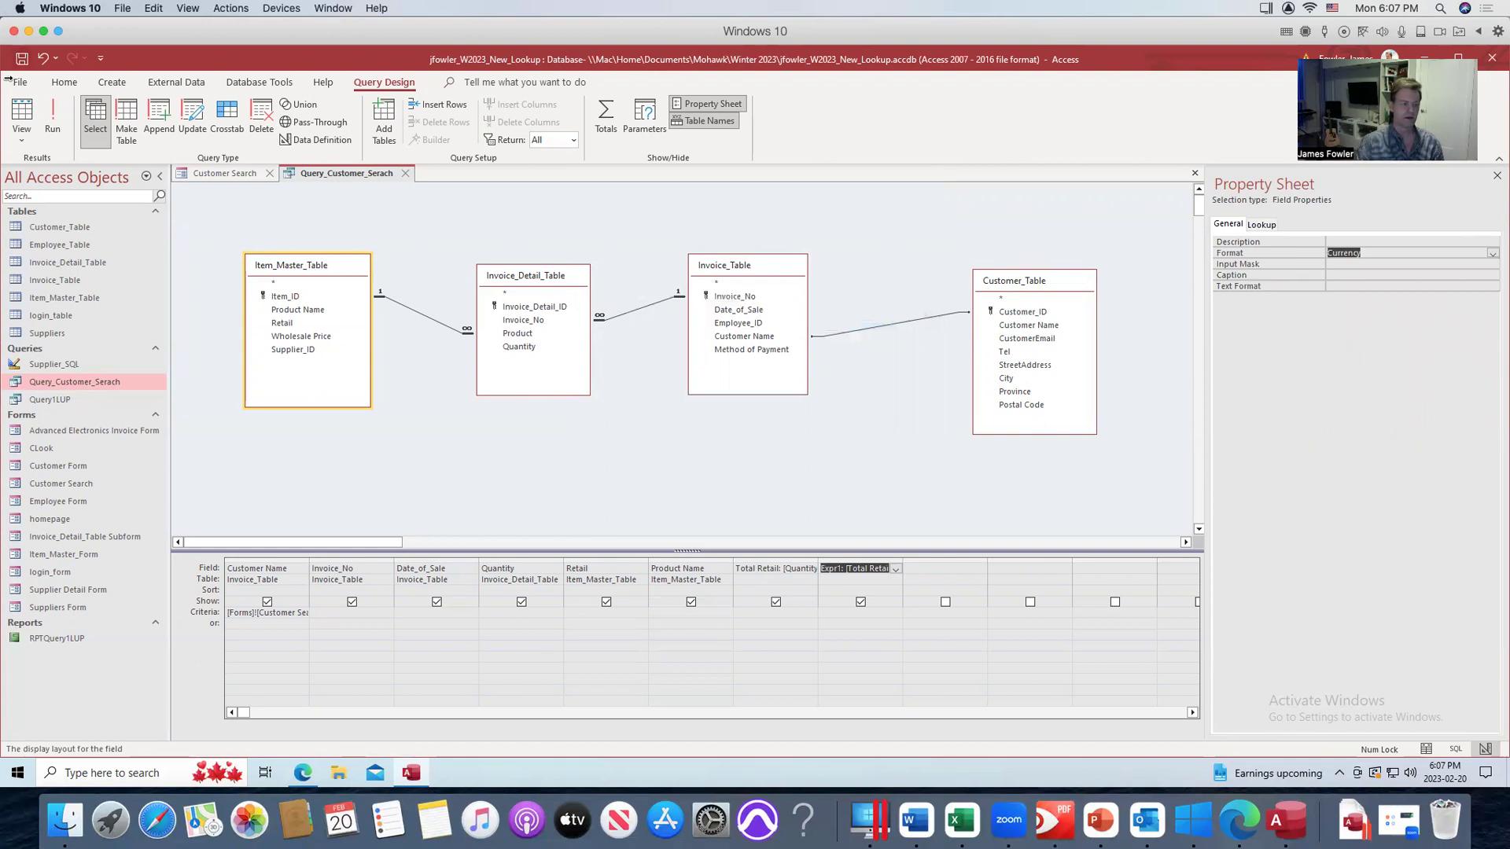
pyautogui.click(22, 58)
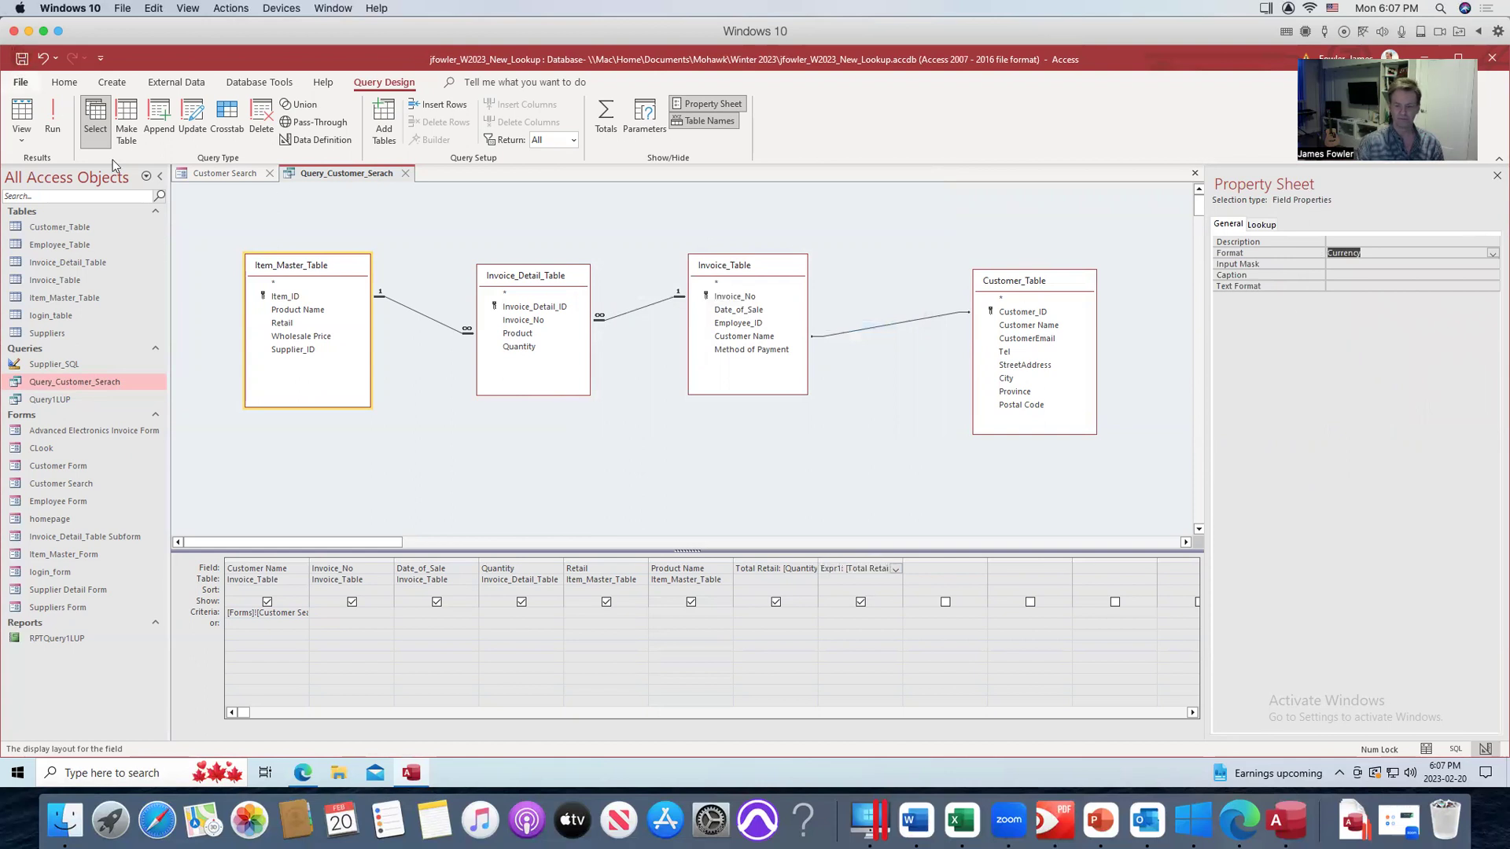
# Rename the calculated field that multiplies Total Retail by .13 as HST and save the query.
pyautogui.click(832, 566)
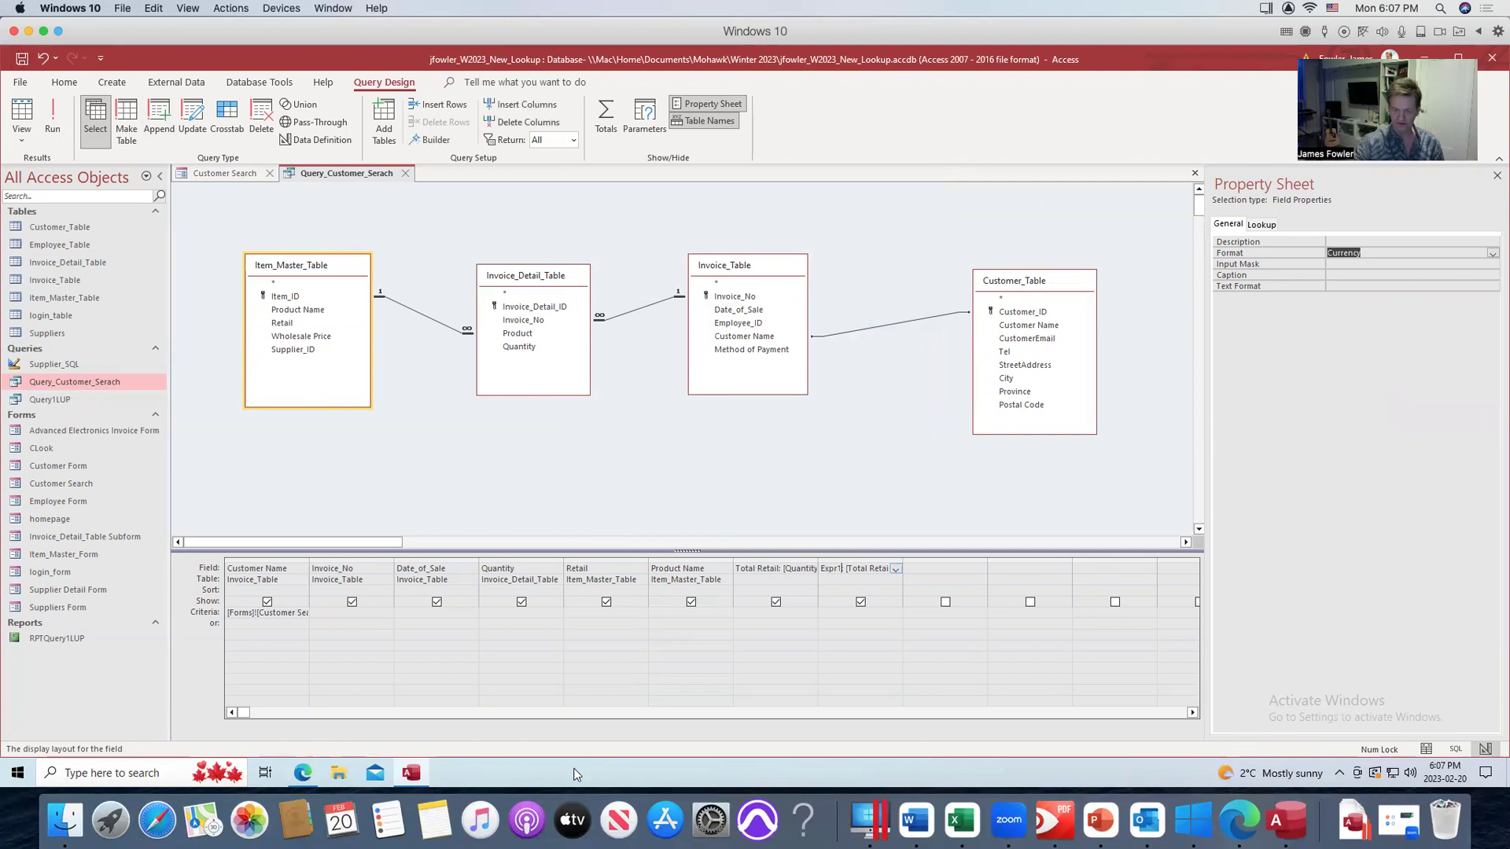
pyautogui.press('Right')
pyautogui.press('Right')
pyautogui.press('Right')
pyautogui.press('Right')
pyautogui.press('Right')
pyautogui.press('Right')
pyautogui.press('Right')
pyautogui.press('Right')
pyautogui.press('Right')
pyautogui.press('Right')
pyautogui.press('Right')
pyautogui.press('Right')
pyautogui.press('Right')
pyautogui.press('Right')
pyautogui.press('Right')
pyautogui.press('Right')
pyautogui.press('Right')
pyautogui.press('Right')
pyautogui.press('Right')
pyautogui.press('Right')
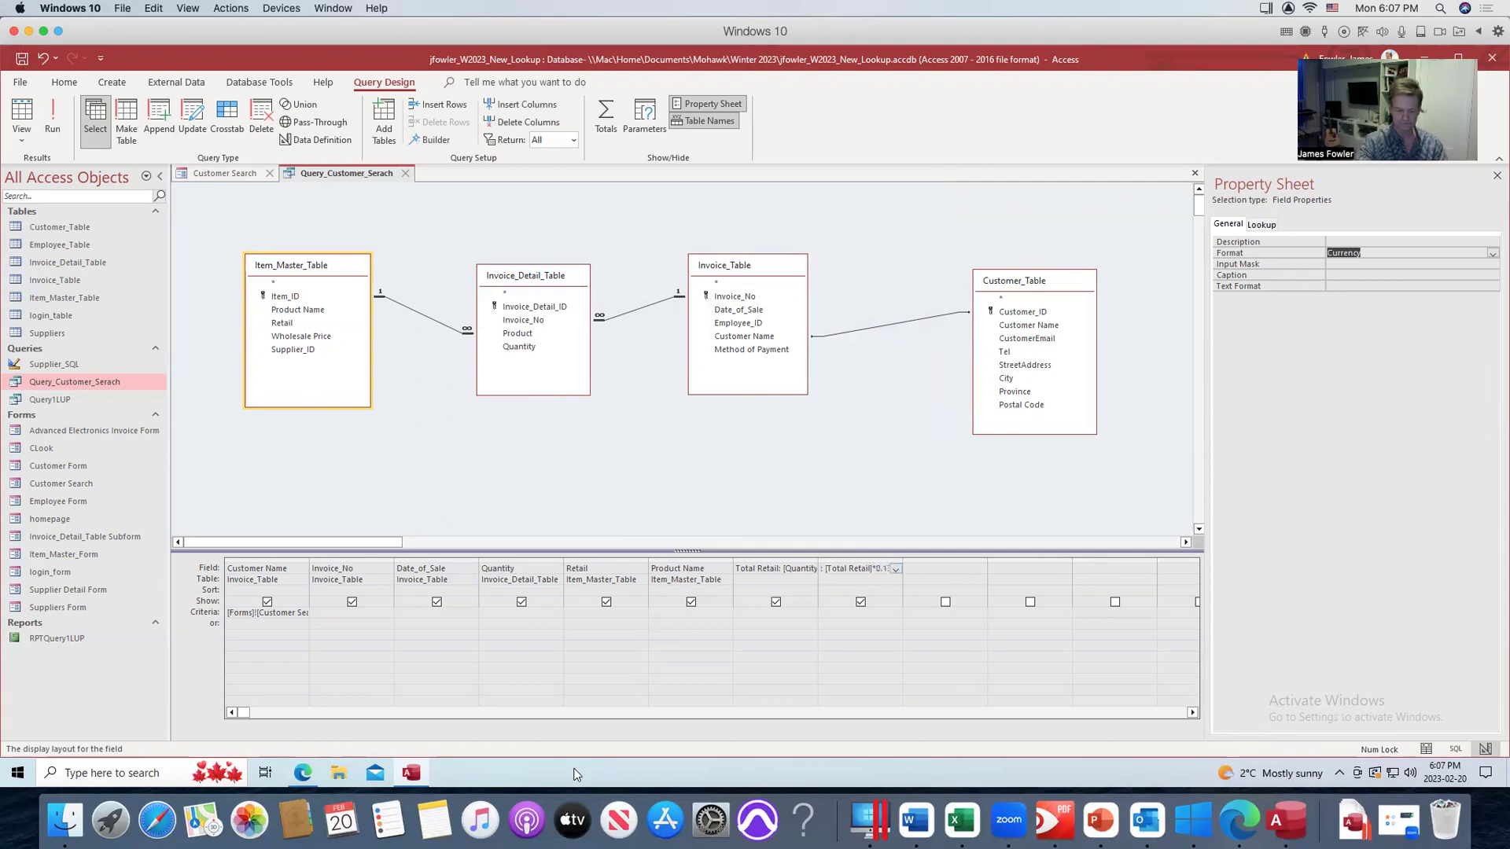
pyautogui.press('Home')
pyautogui.press('Delete')
pyautogui.press('Delete')
pyautogui.press('Delete')
pyautogui.press('Delete')
pyautogui.press('Delete')
pyautogui.write('HST')
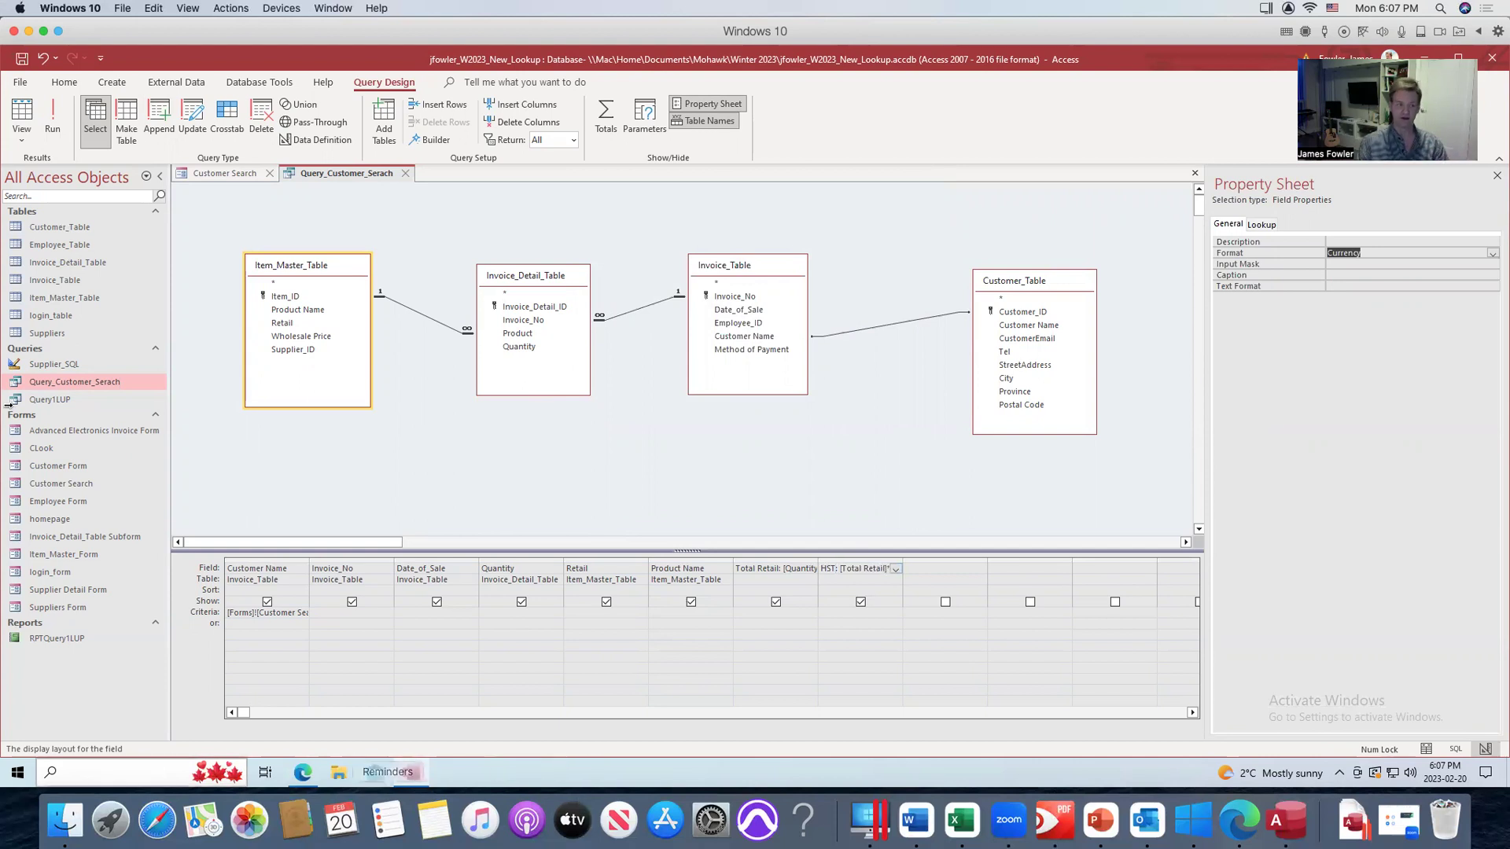
pyautogui.click(22, 59)
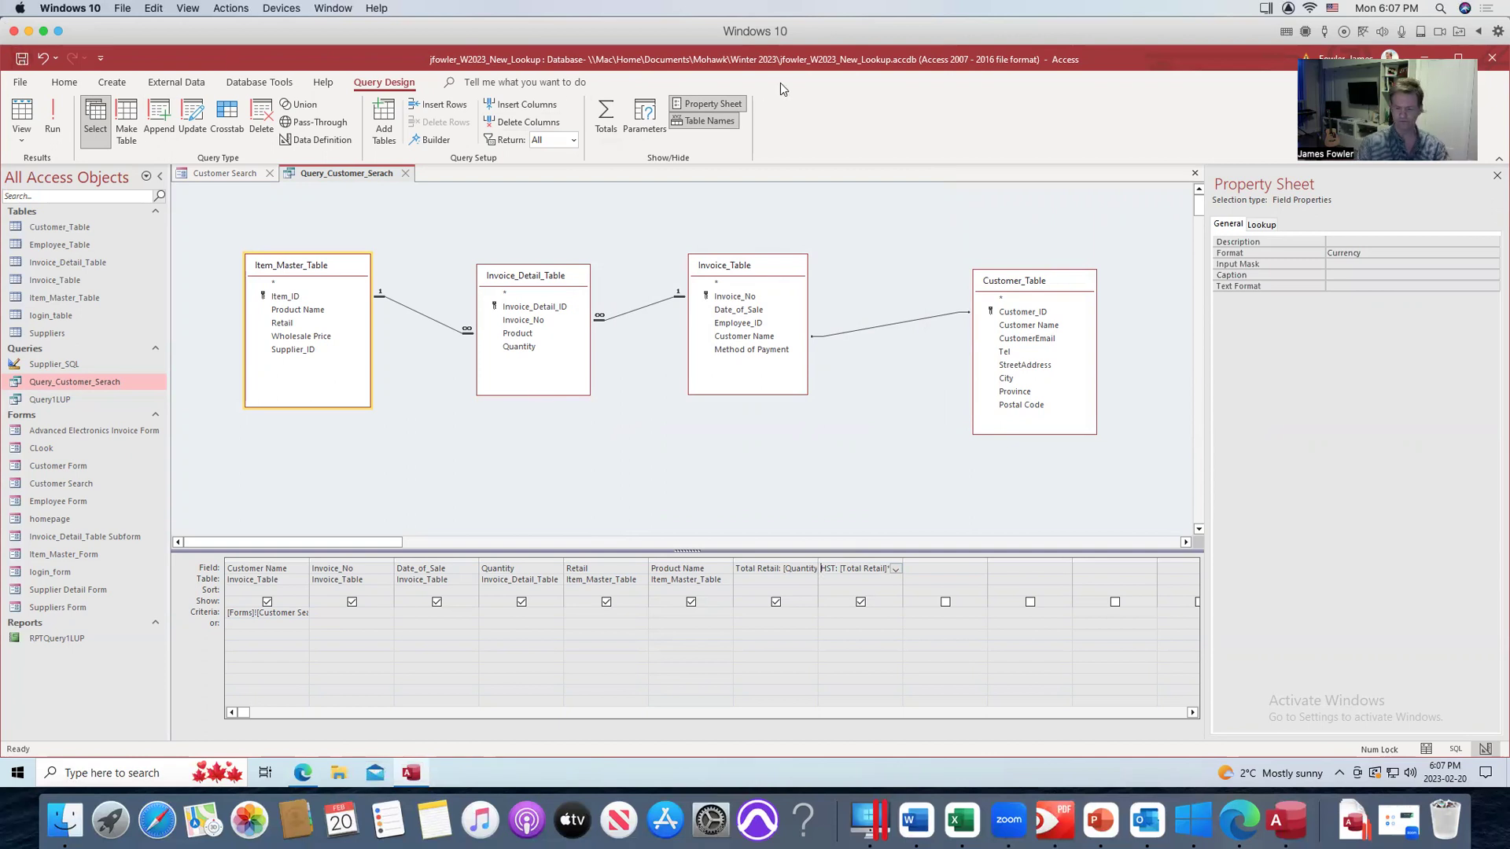
# Build the calculated field [HST] + [Total Retail] with the Expression Builder in the empty column after HST.
pyautogui.click(916, 568)
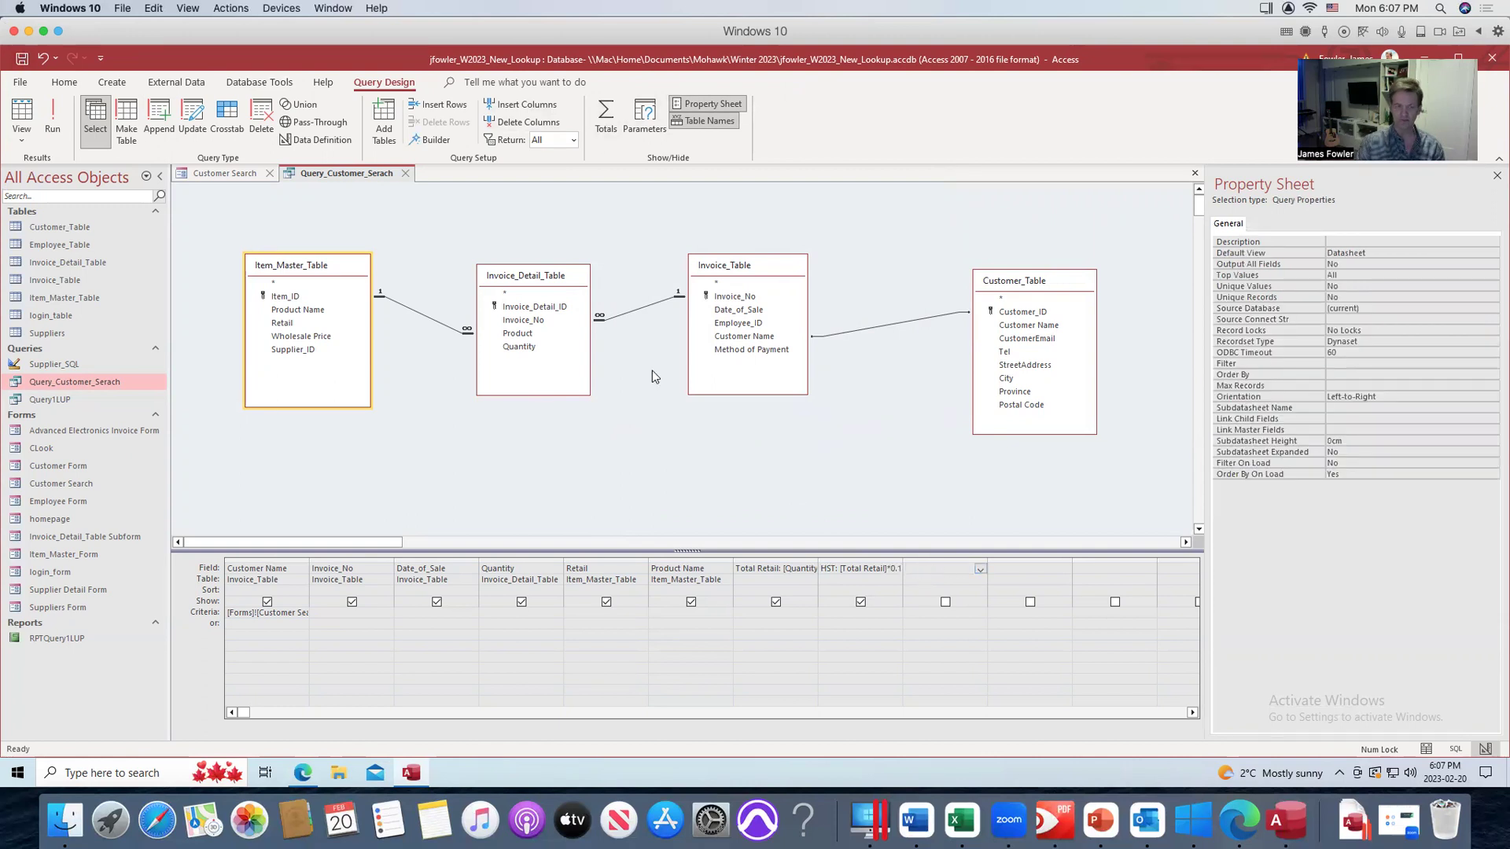
pyautogui.click(435, 140)
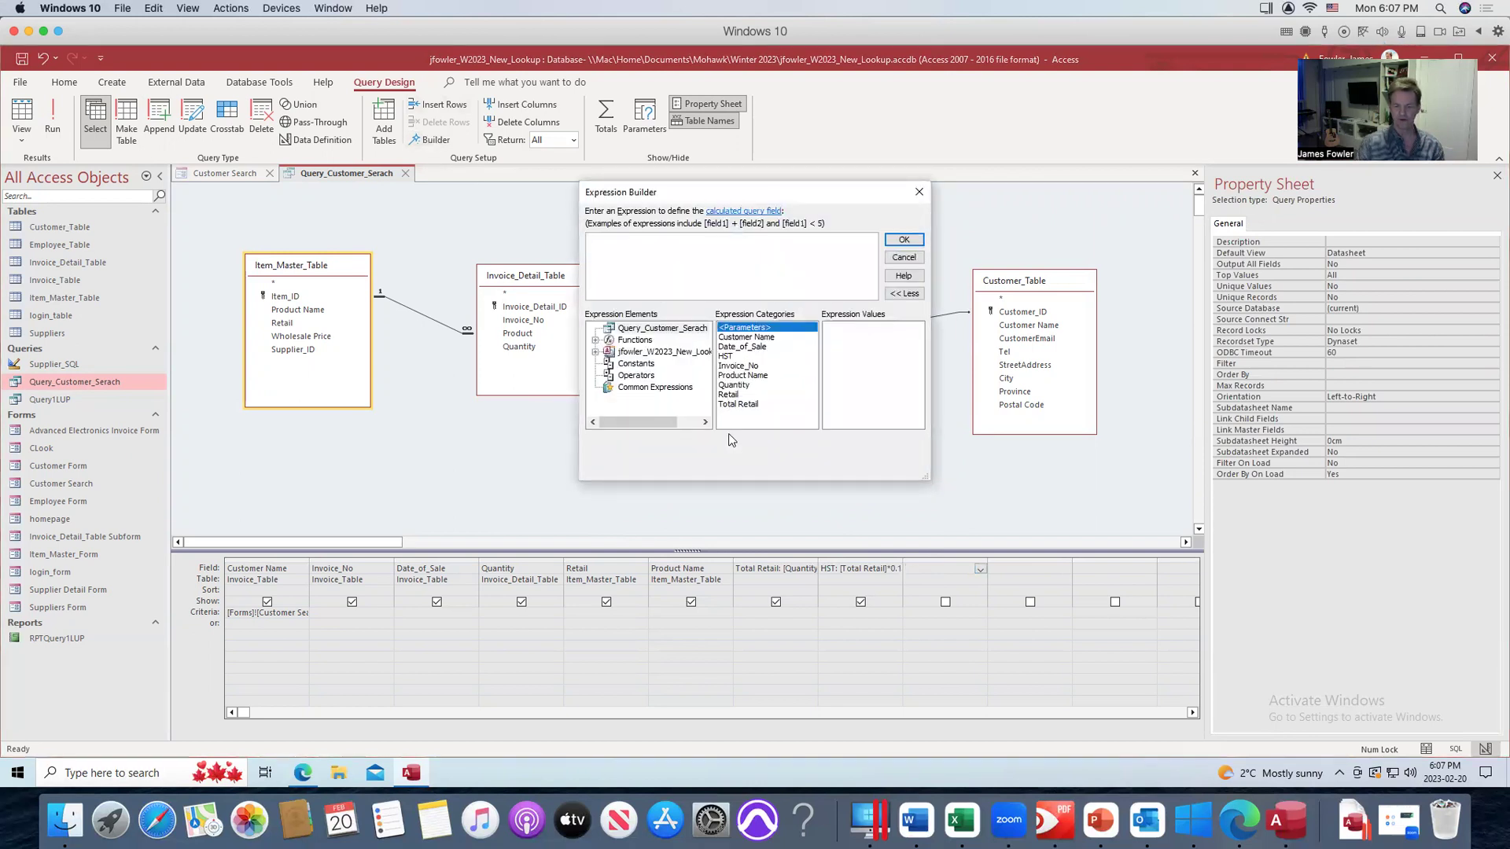
pyautogui.doubleClick(725, 361)
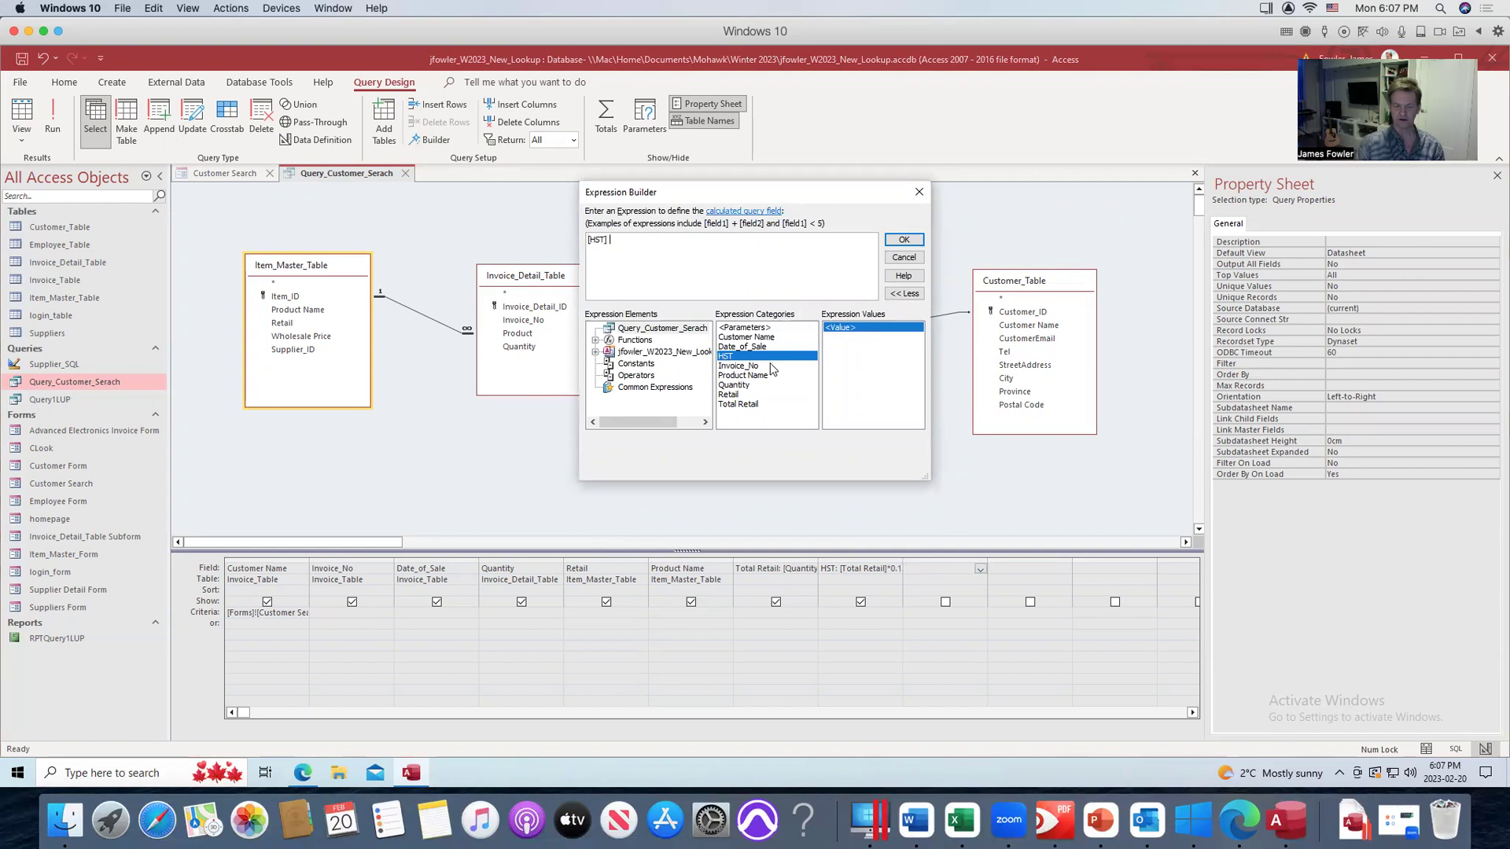
pyautogui.write('+')
pyautogui.doubleClick(738, 404)
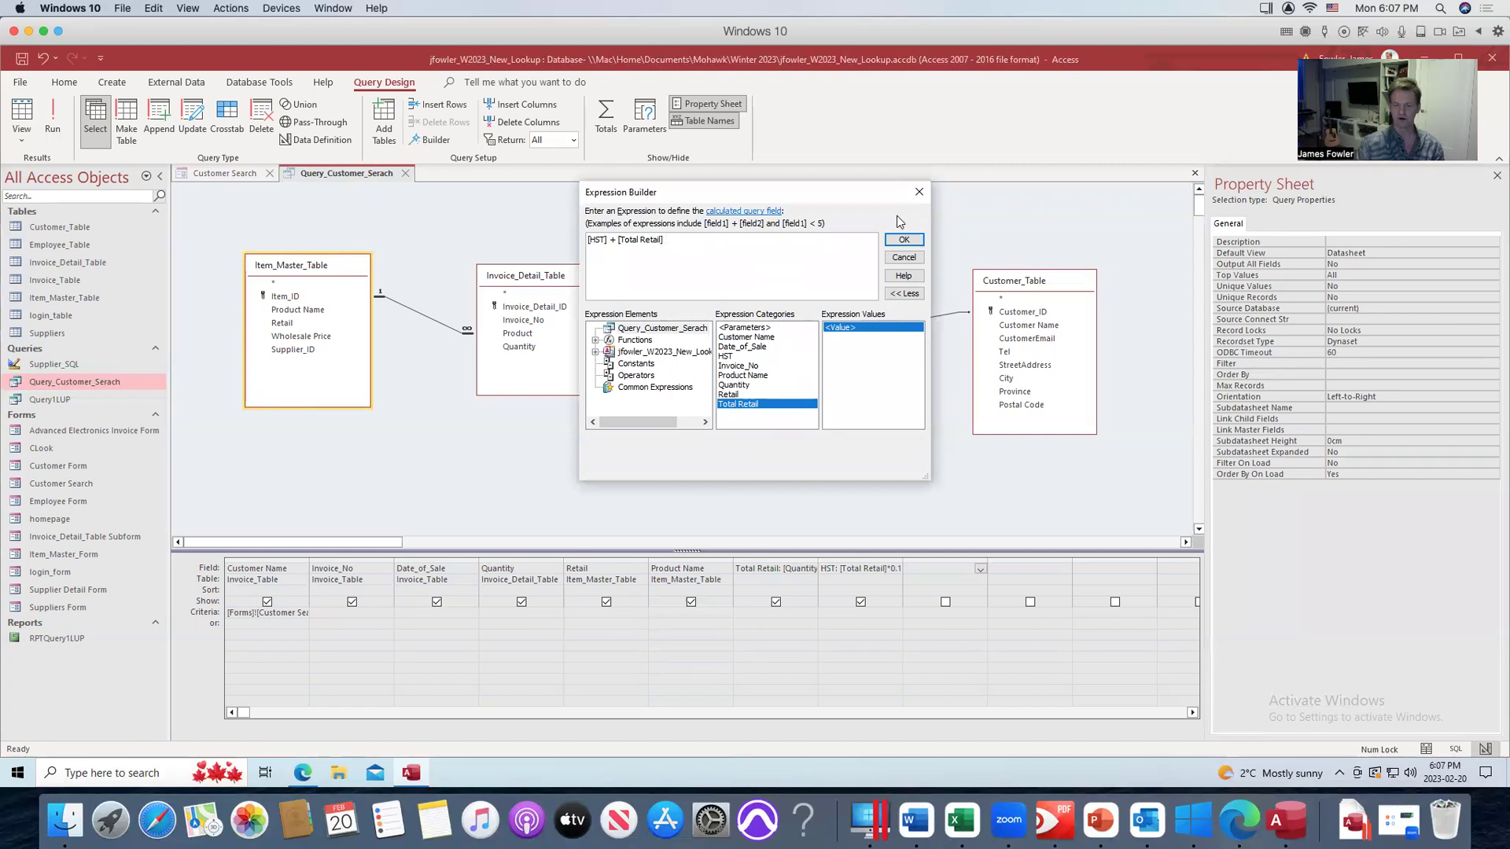
pyautogui.click(906, 240)
# Rename the HST plus Total Retail calculated field as Invoice Total and save the query.
pyautogui.click(920, 566)
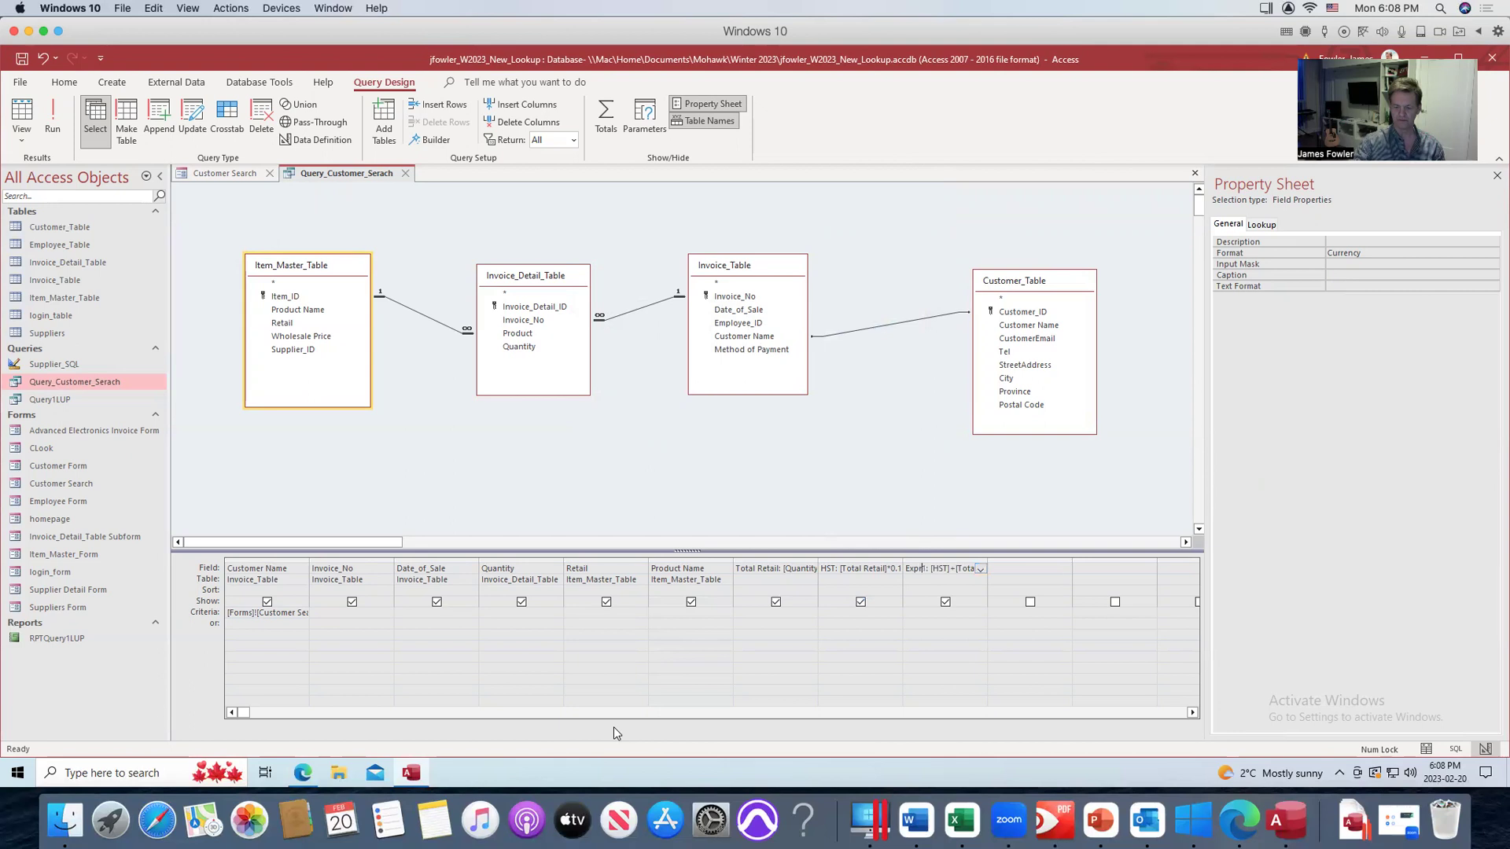
pyautogui.press('Right')
pyautogui.press('Right')
pyautogui.press('Right')
pyautogui.press('Right')
pyautogui.press('Right')
pyautogui.press('Right')
pyautogui.press('Right')
pyautogui.press('Right')
pyautogui.press('Right')
pyautogui.press('Right')
pyautogui.press('Right')
pyautogui.press('Right')
pyautogui.press('Right')
pyautogui.press('Right')
pyautogui.press('Right')
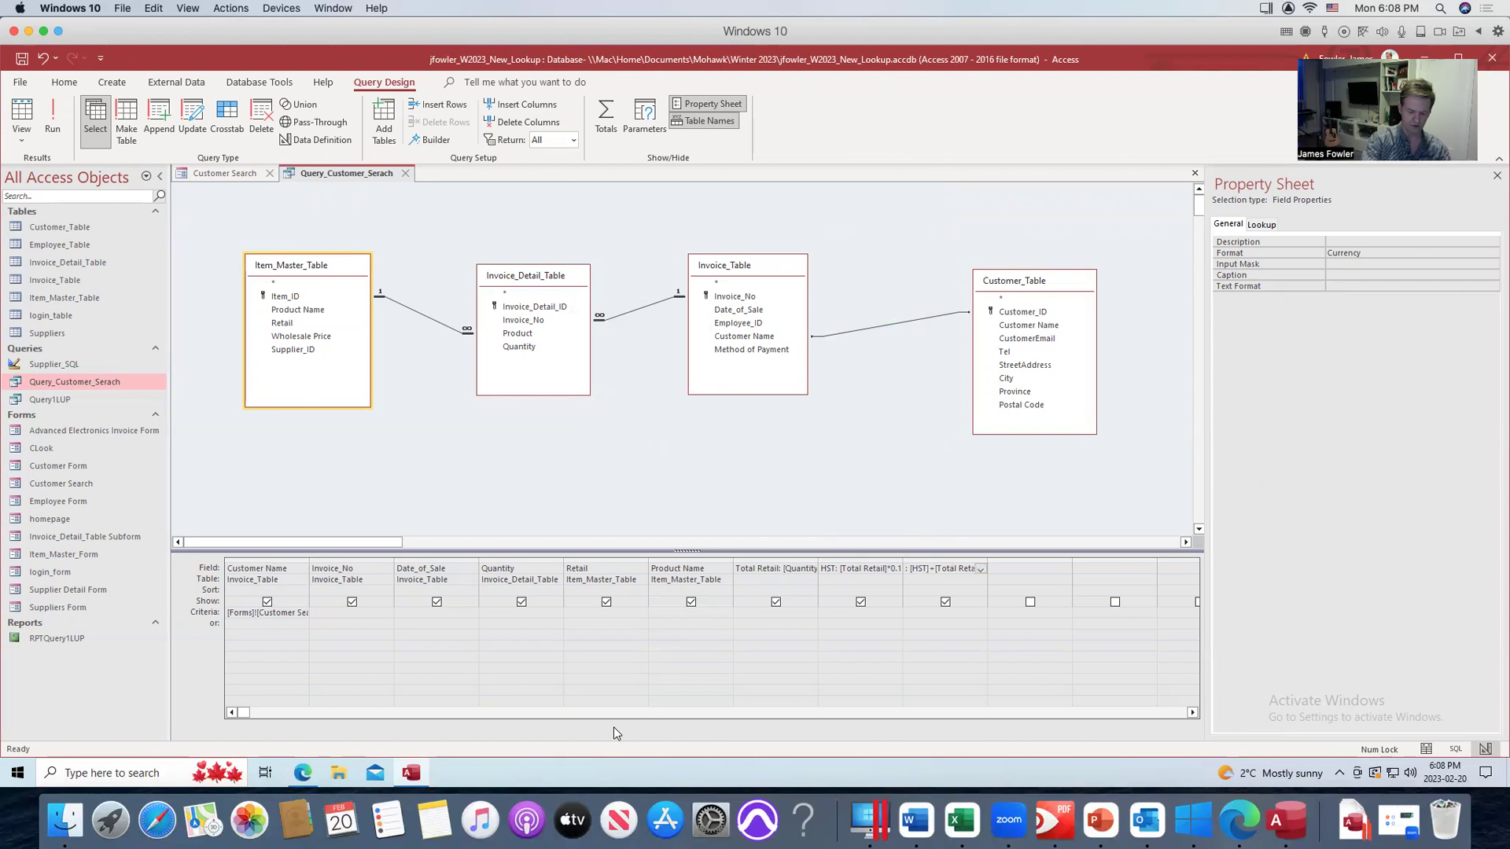
pyautogui.press('BackSpace')
pyautogui.press('BackSpace')
pyautogui.press('BackSpace')
pyautogui.press('BackSpace')
pyautogui.press('BackSpace')
pyautogui.write('Invoice')
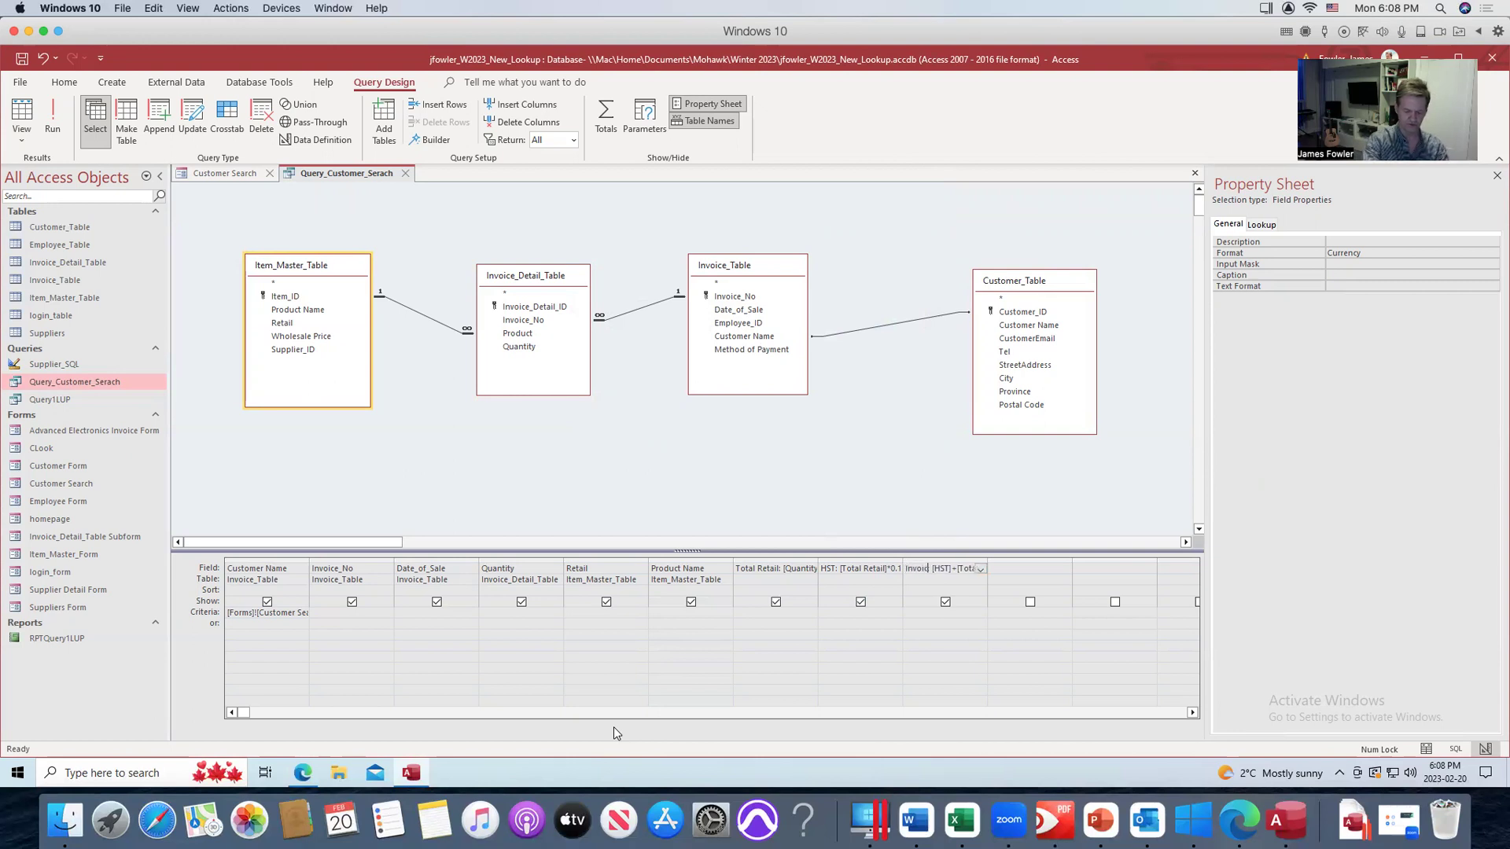
pyautogui.write(' T')
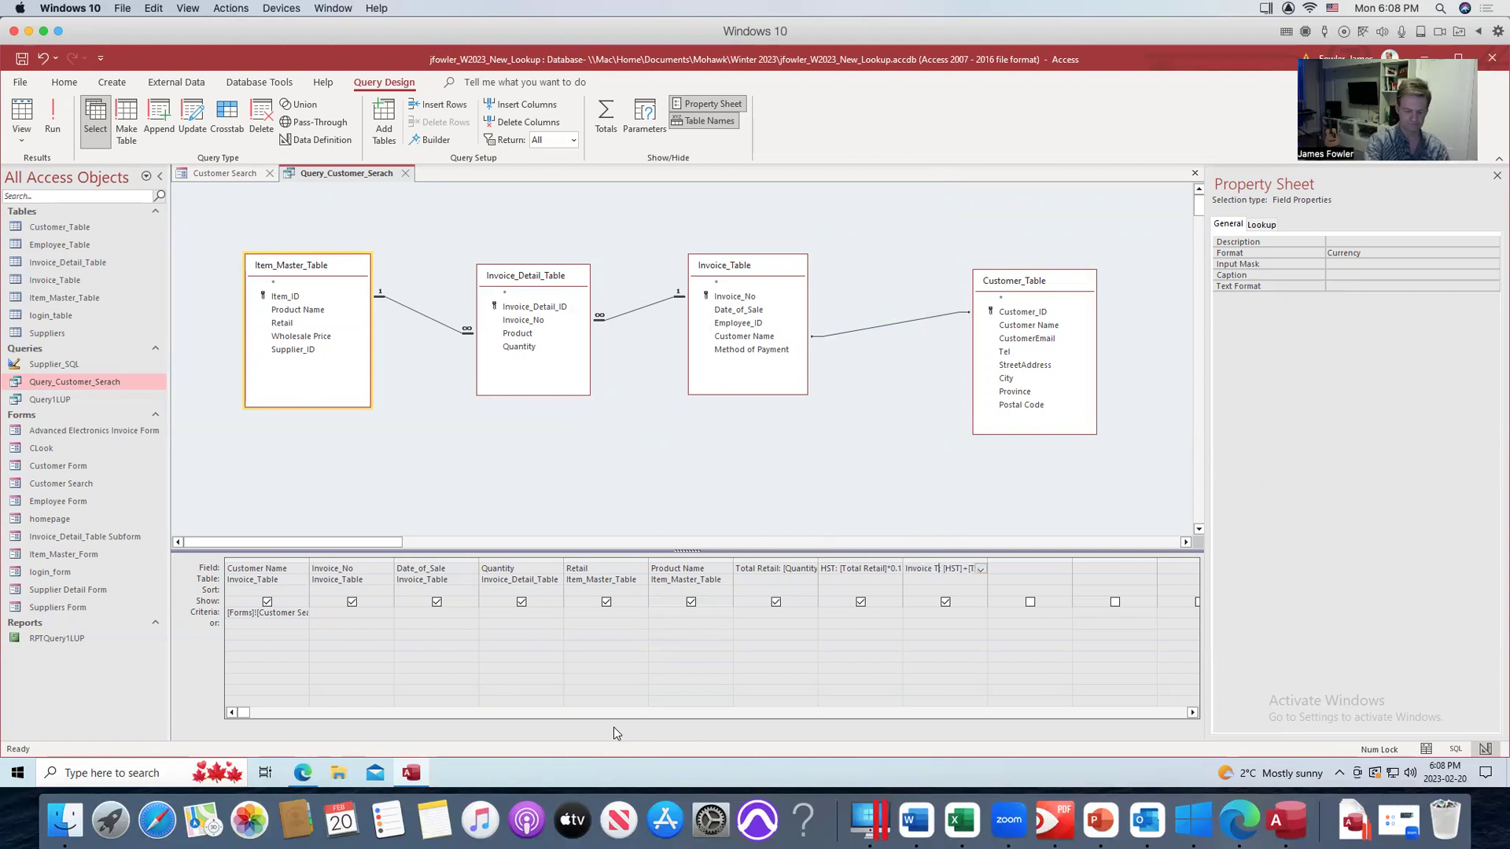
pyautogui.write('otal:')
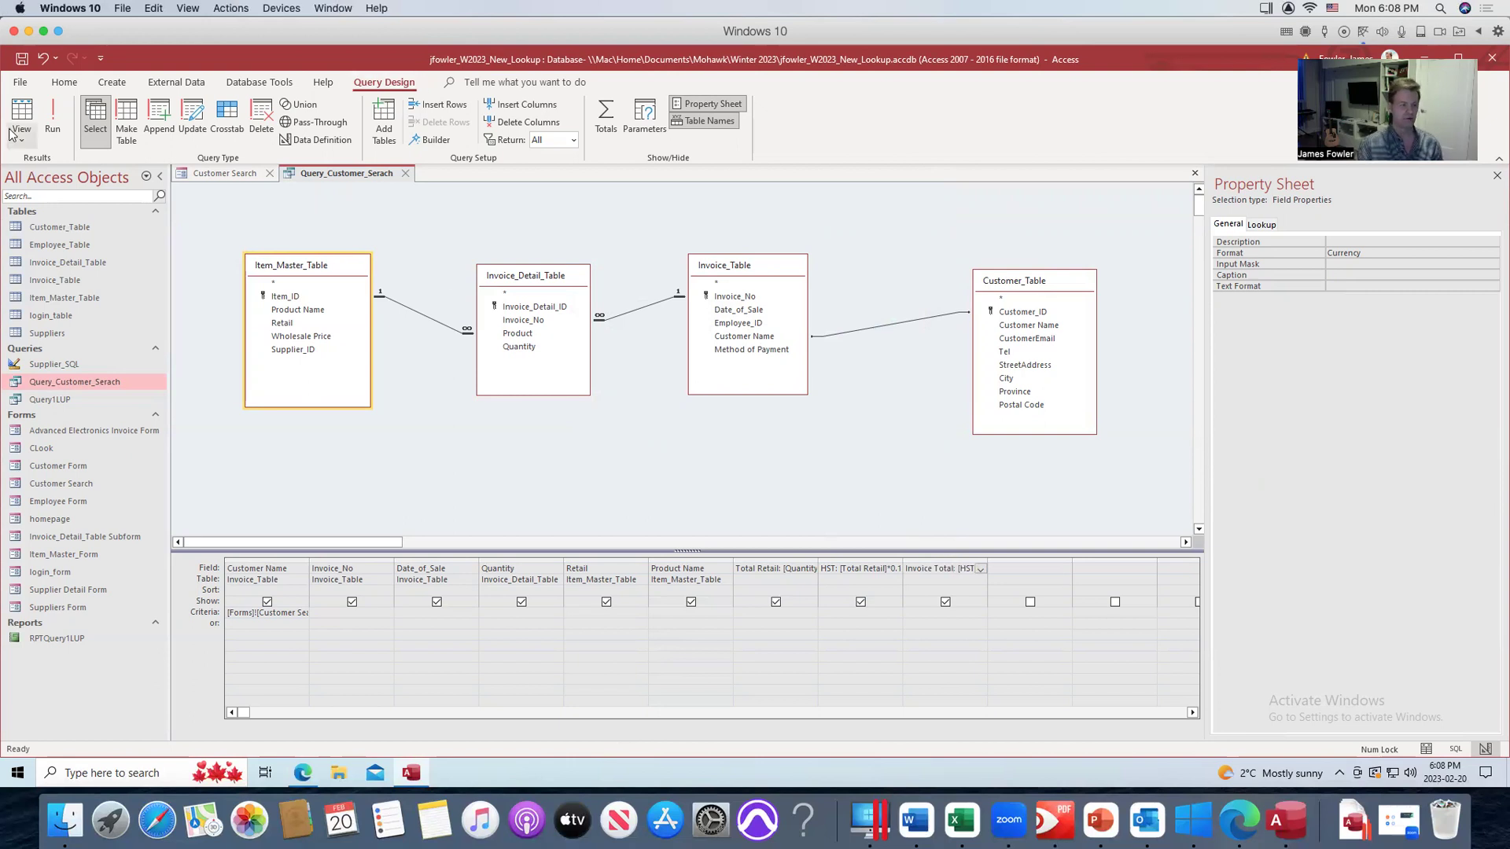
pyautogui.click(21, 59)
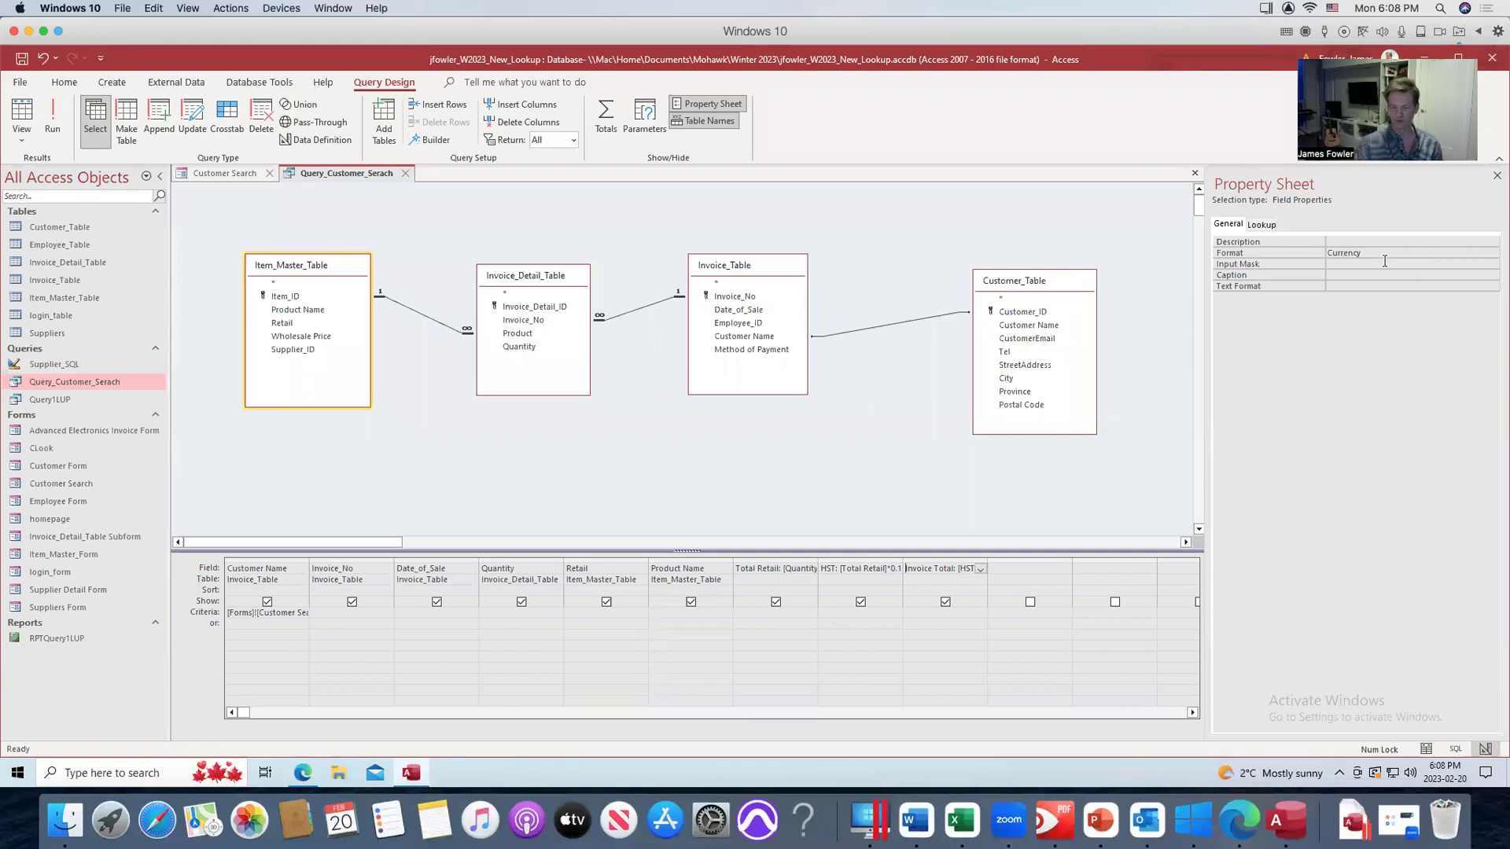
# Close the Property Sheet, the Query_Customer_Serach query and the Customer Search form.
pyautogui.click(1492, 176)
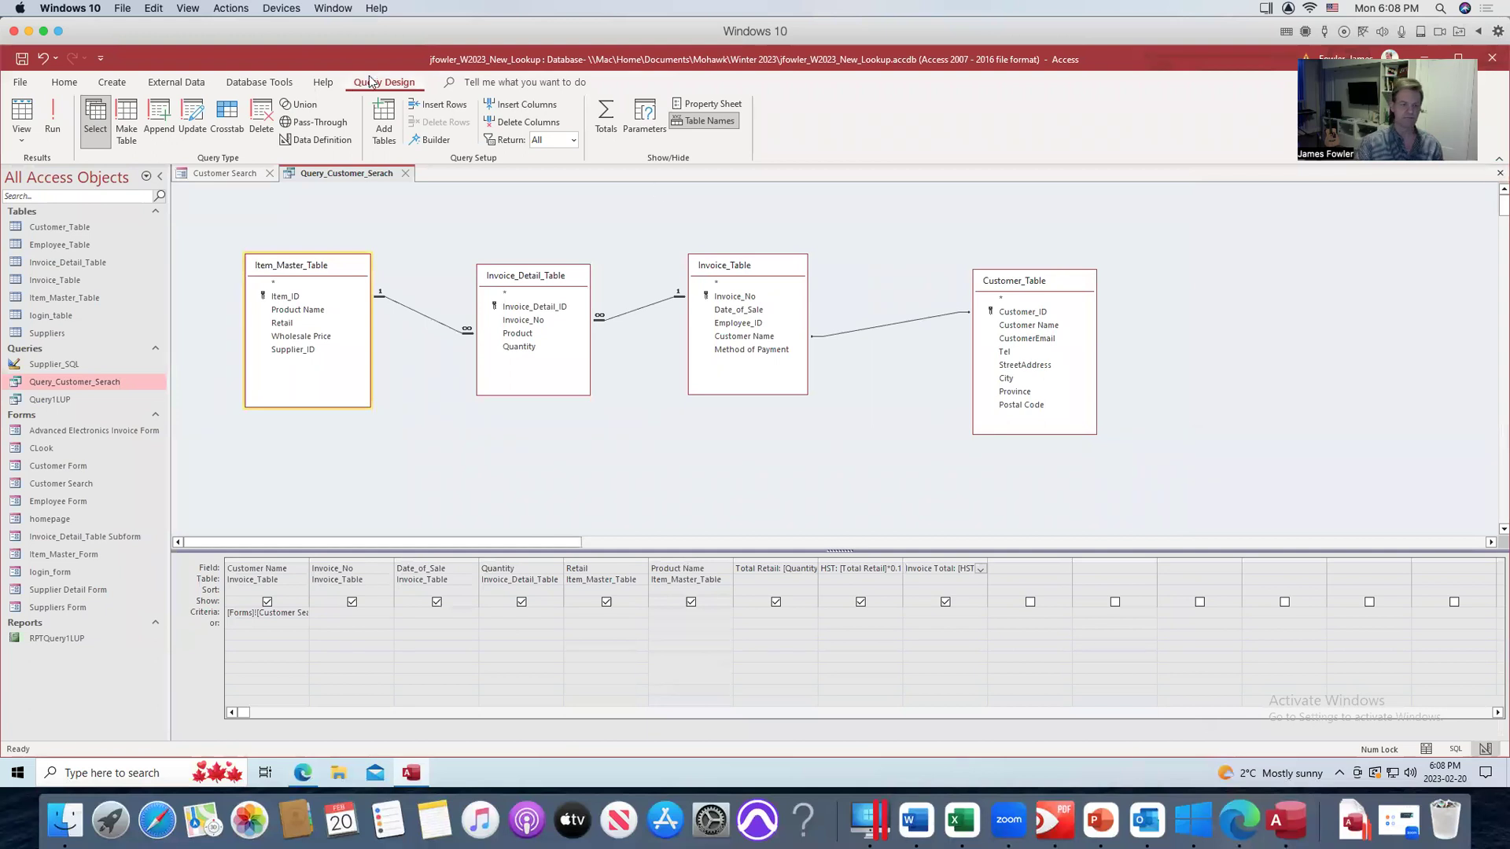
pyautogui.click(405, 173)
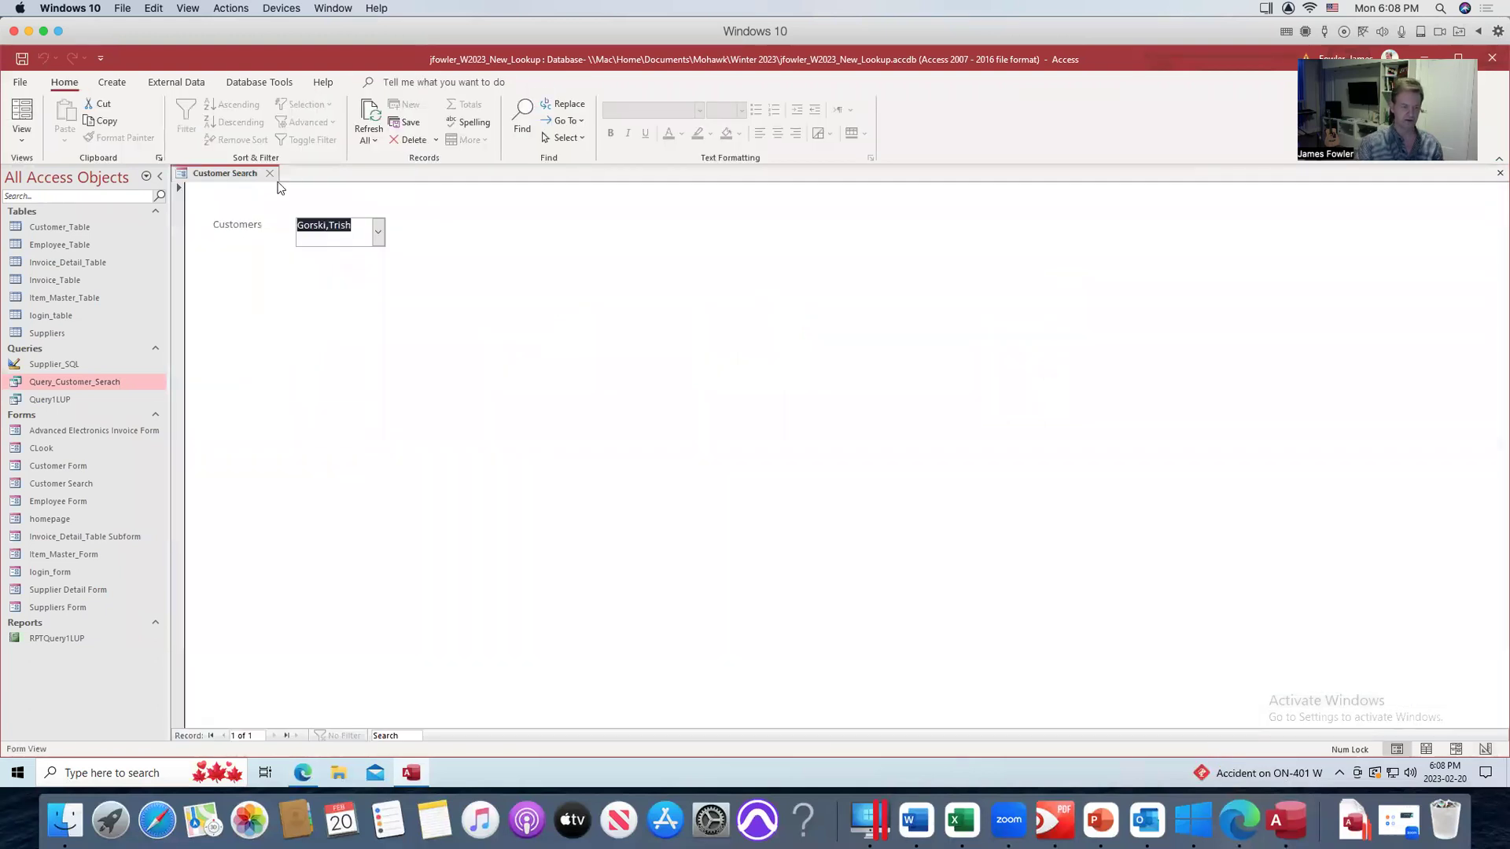
pyautogui.click(269, 173)
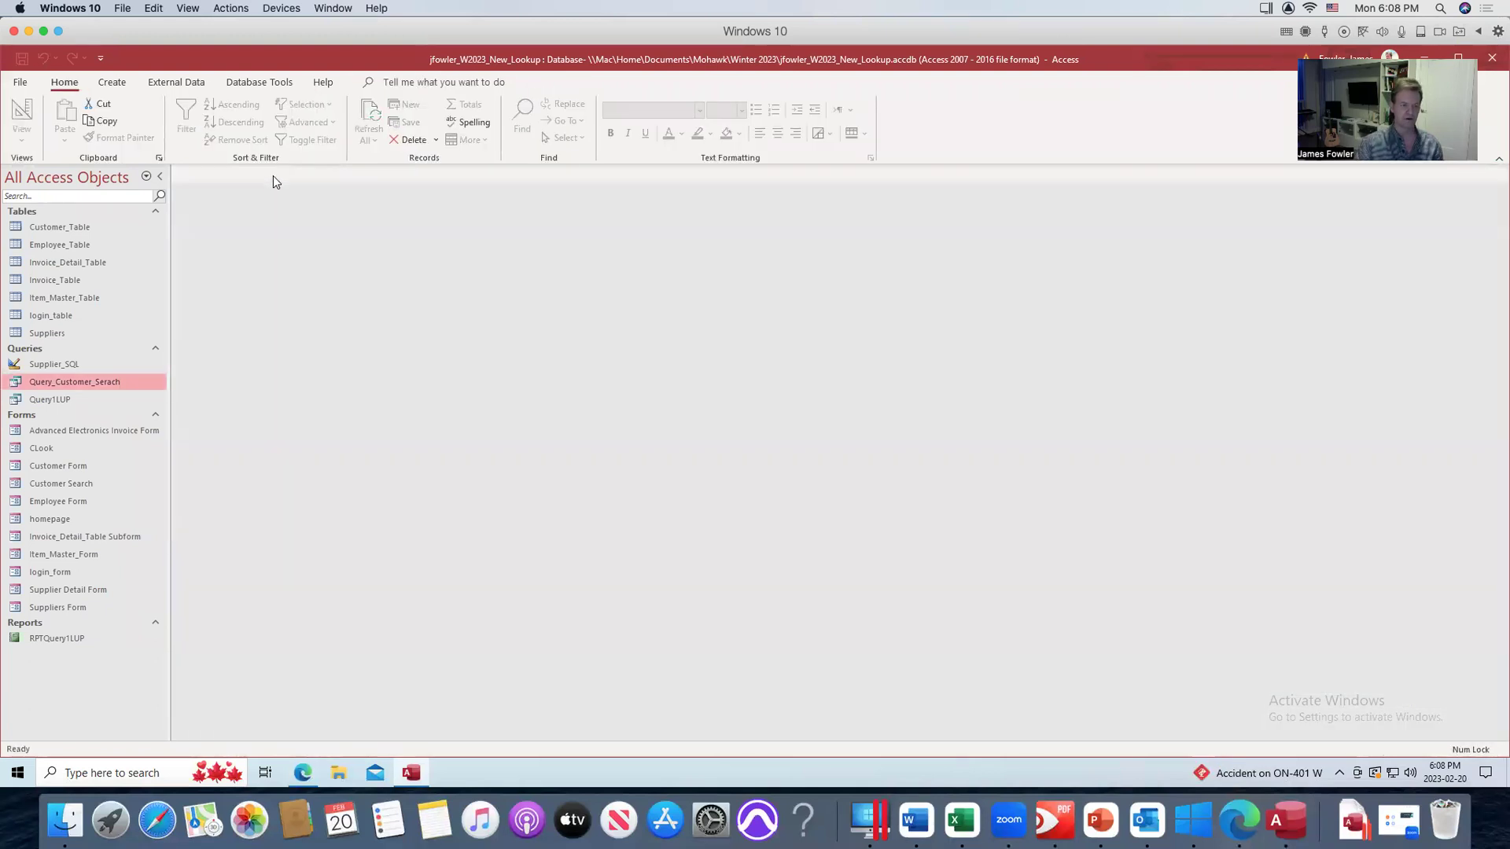
# Reopen the Customer Search form, choose a customer in the Customers combo box and run Query_Customer_Serach to check the results.
pyautogui.doubleClick(88, 480)
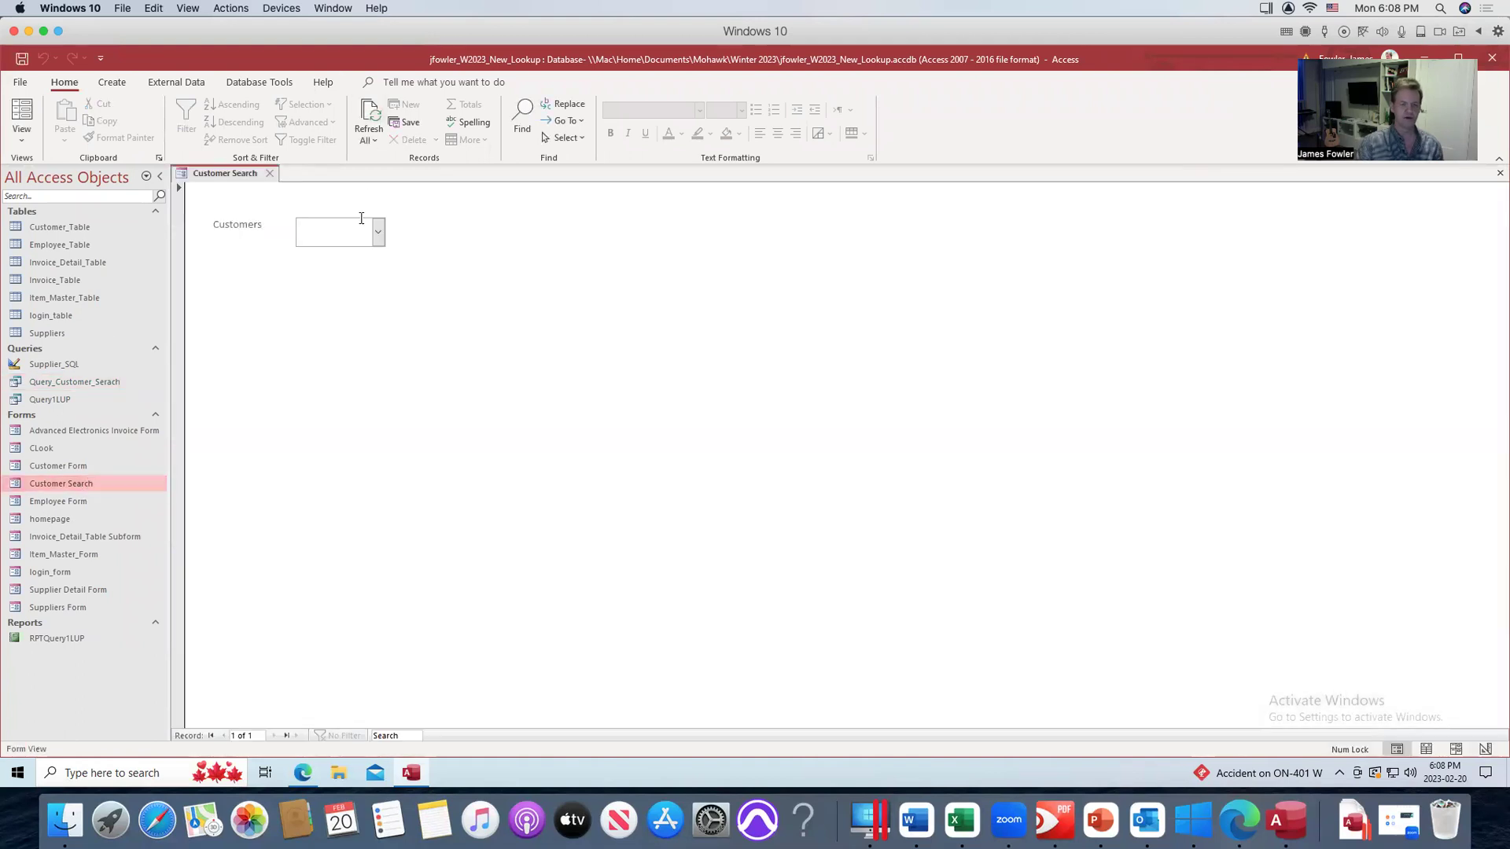
pyautogui.click(378, 232)
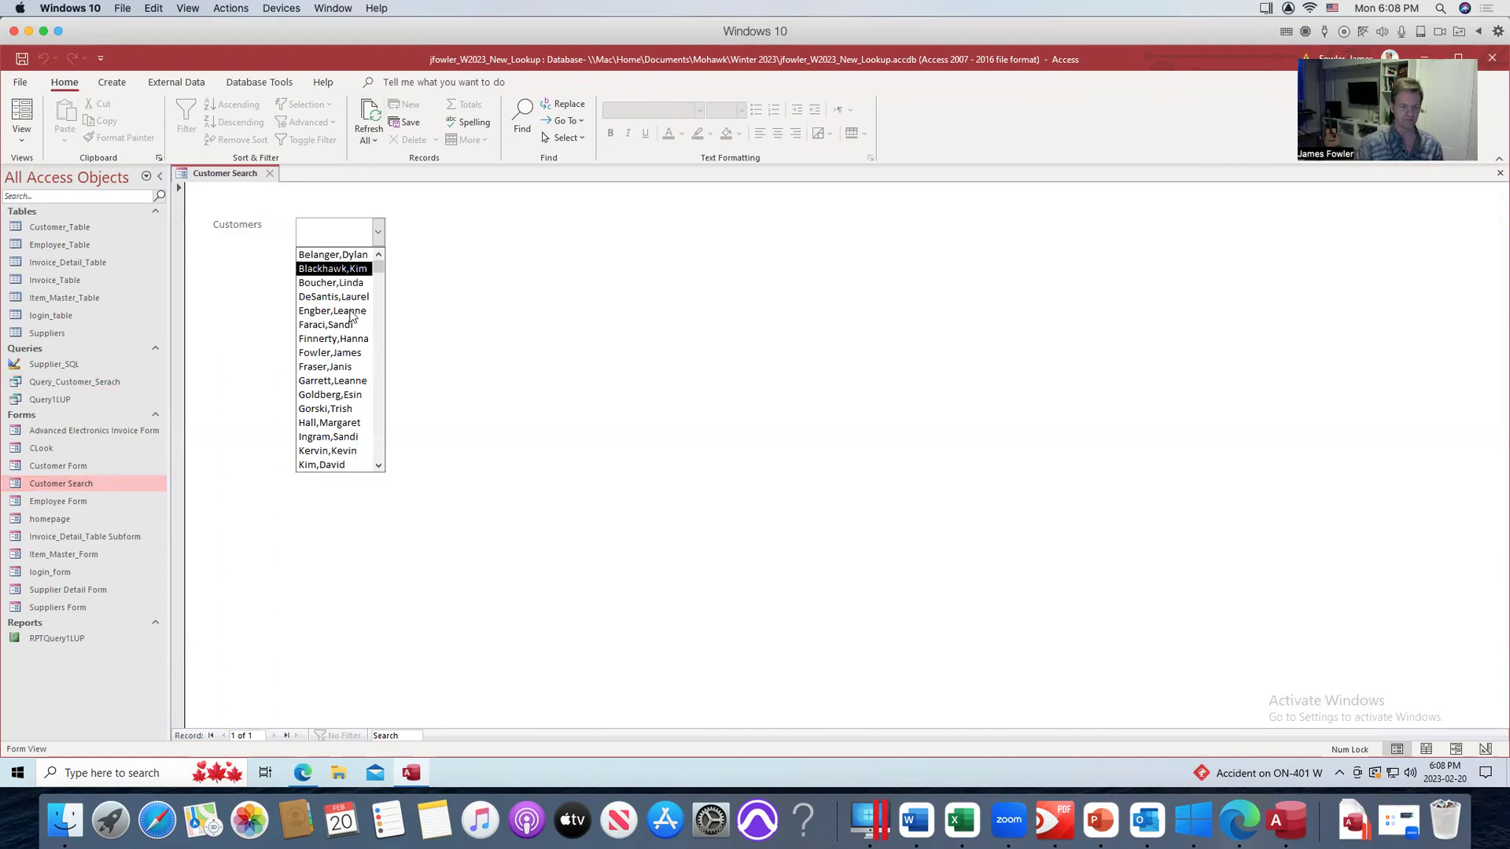
pyautogui.click(351, 409)
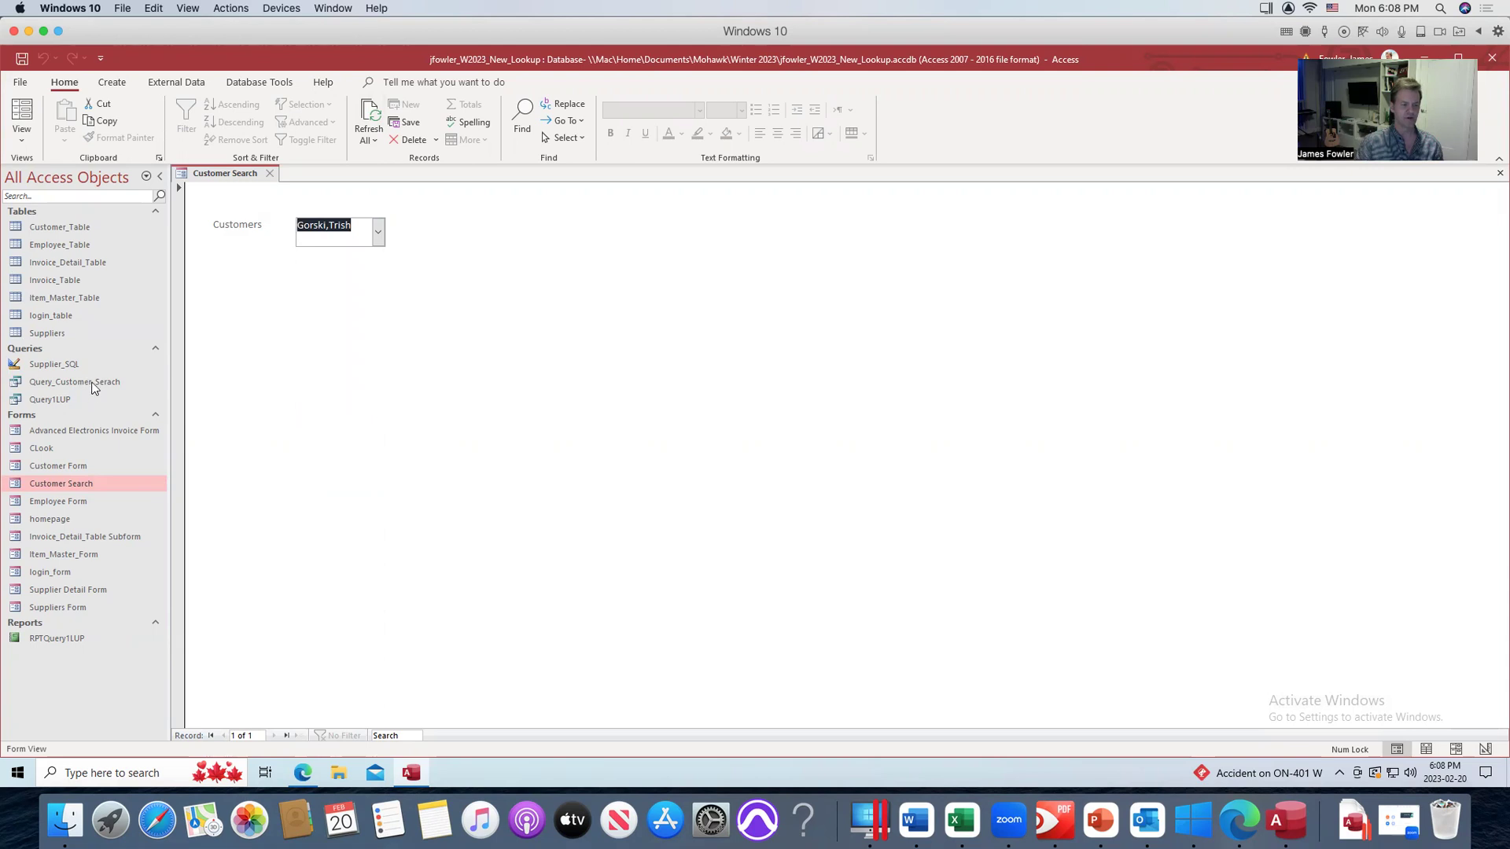
pyautogui.doubleClick(75, 382)
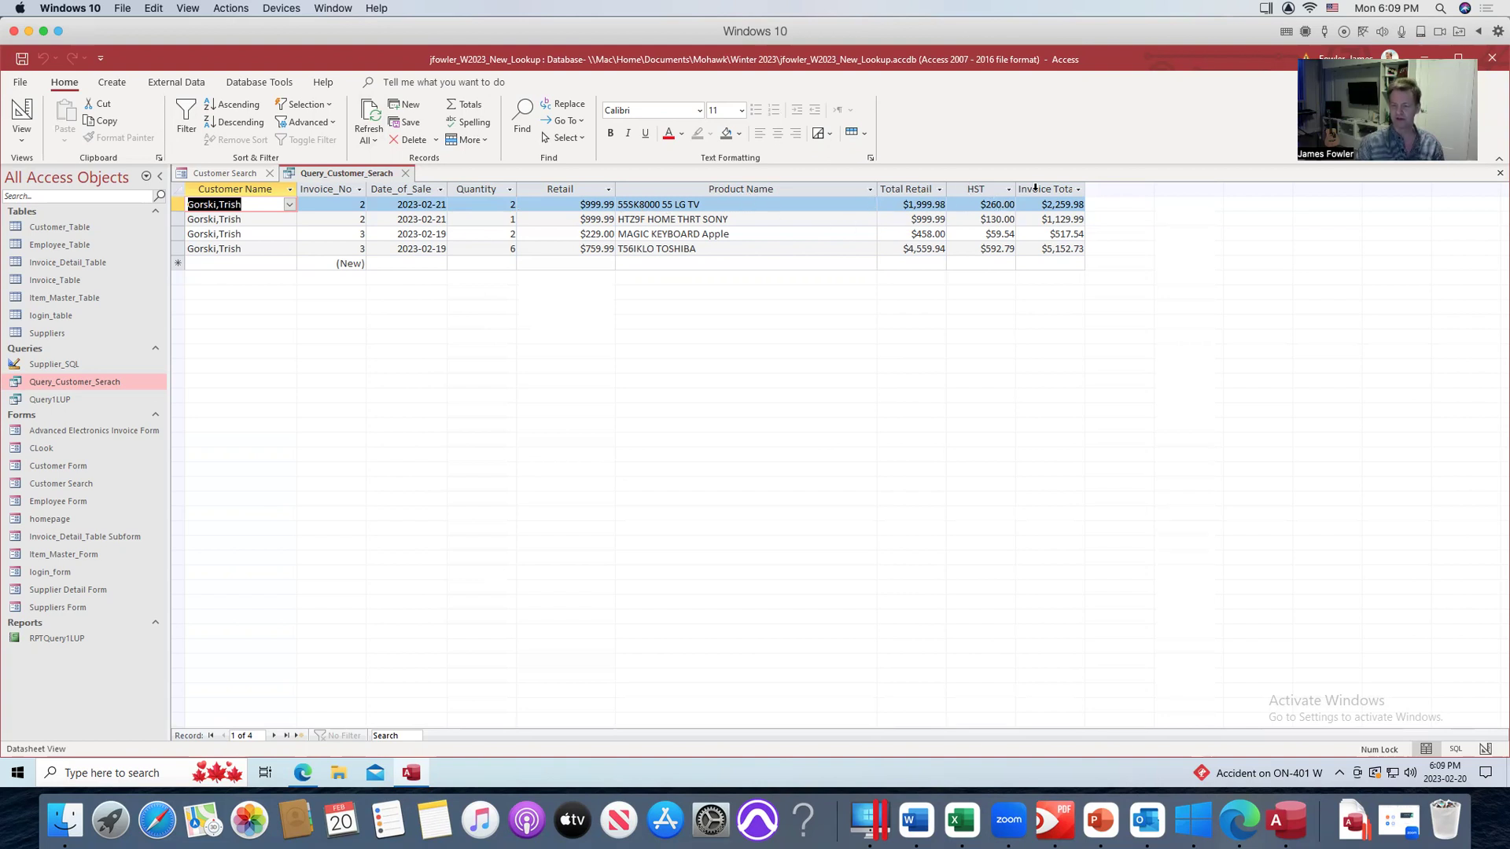
# Widen the Invoice Total column to fit its heading, then close the query and save its layout changes.
pyautogui.moveTo(1084, 183); pyautogui.dragTo(1112, 184)
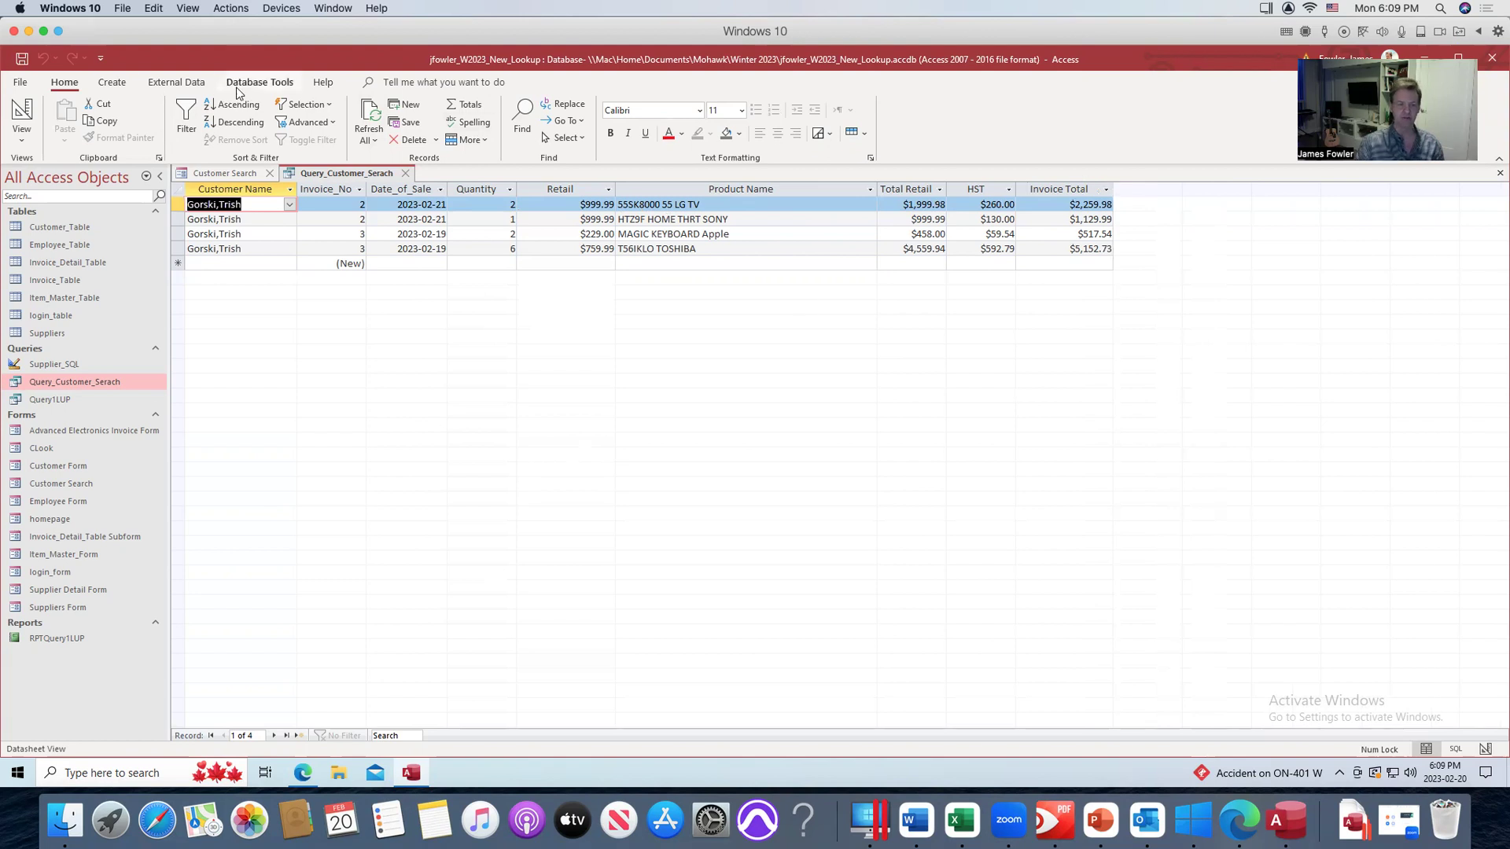
pyautogui.click(406, 174)
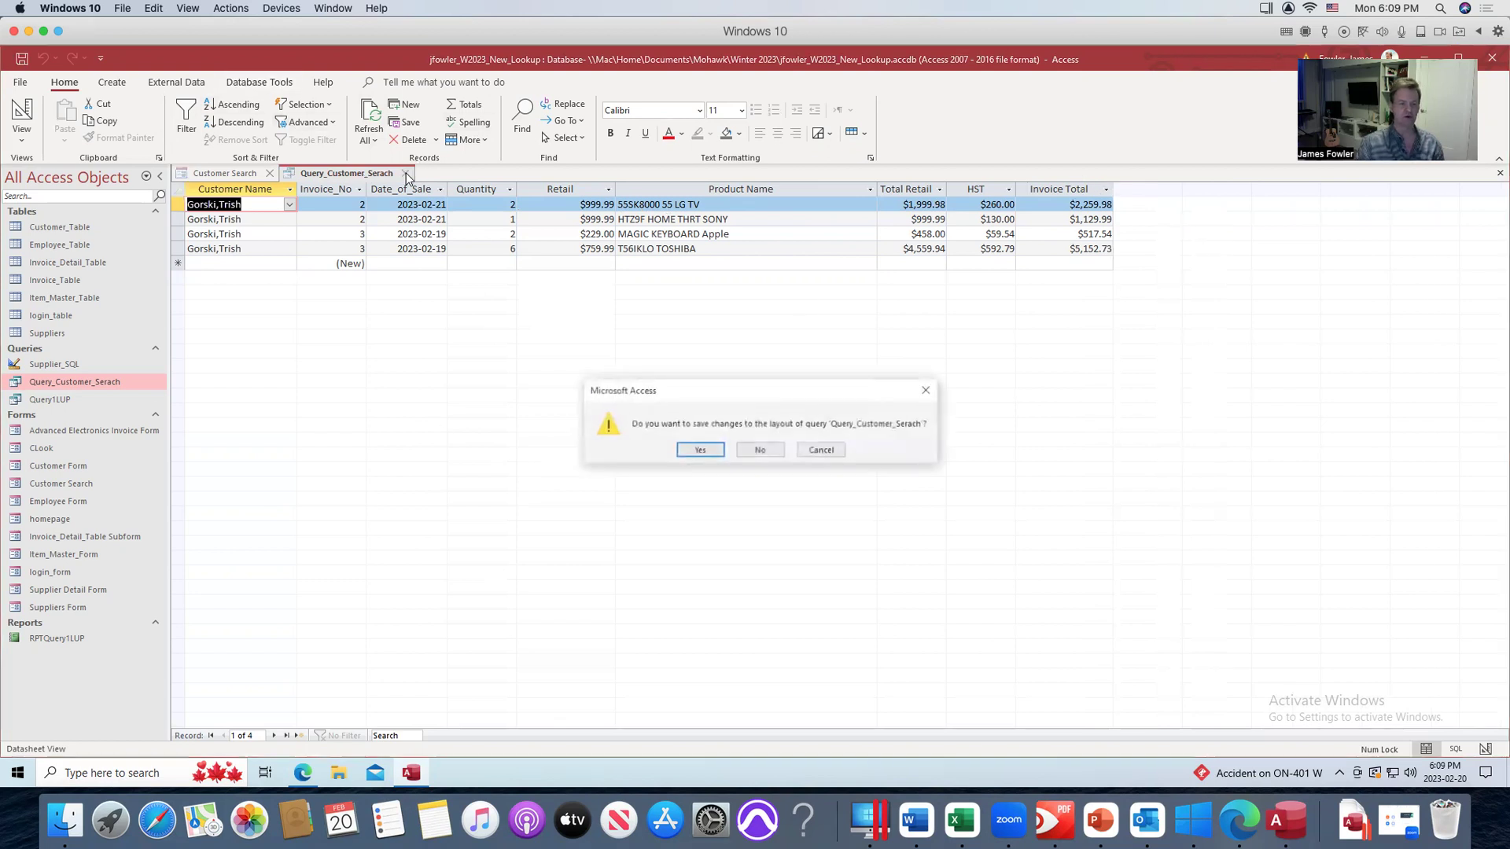
pyautogui.click(699, 449)
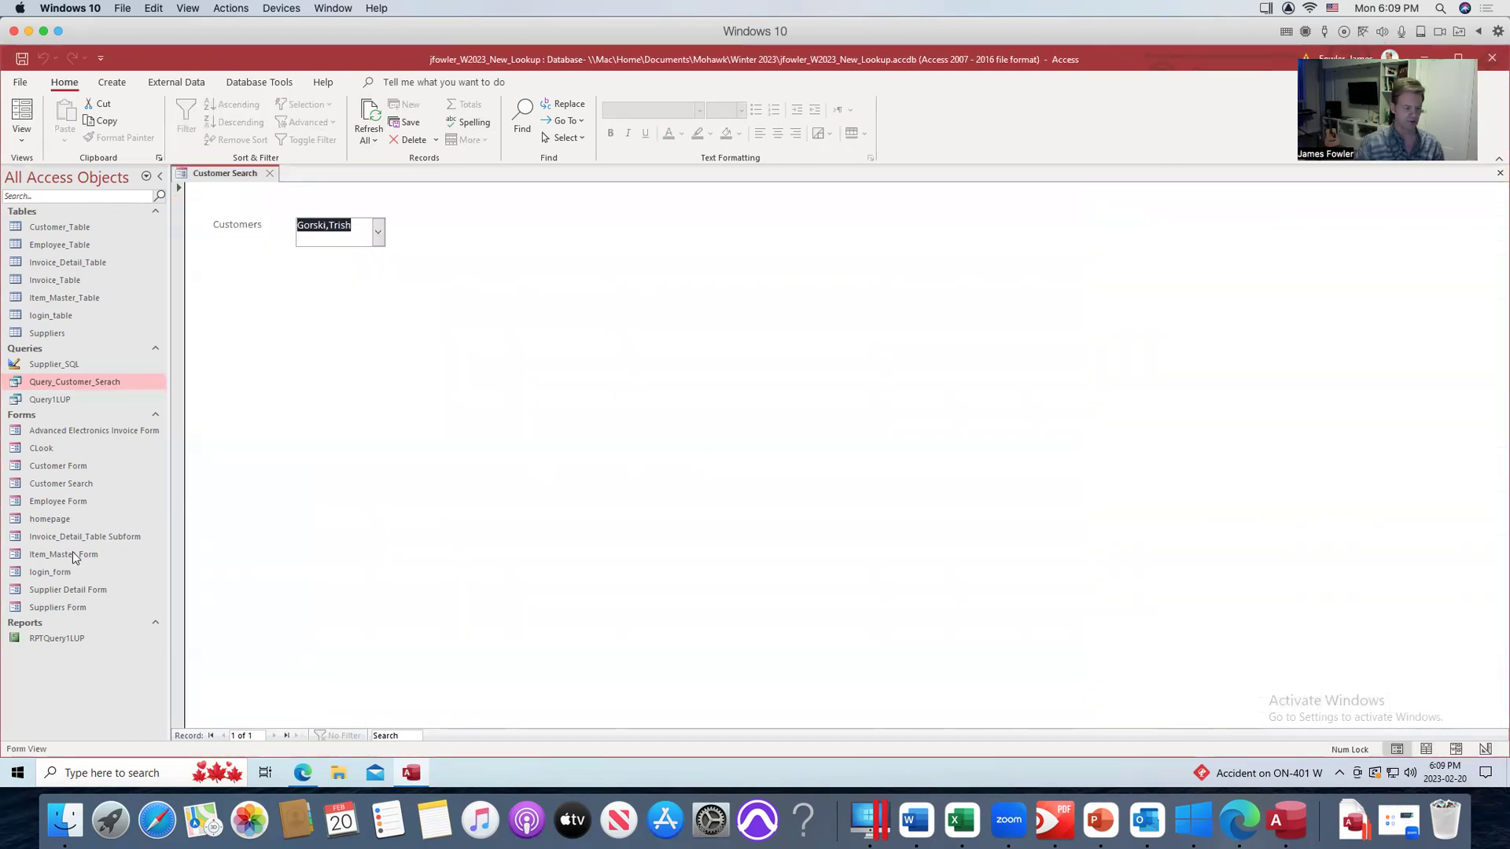
# Examine the customer and totals of invoice 4 in the Advanced Electronics Invoice Form, then close the form.
pyautogui.doubleClick(71, 431)
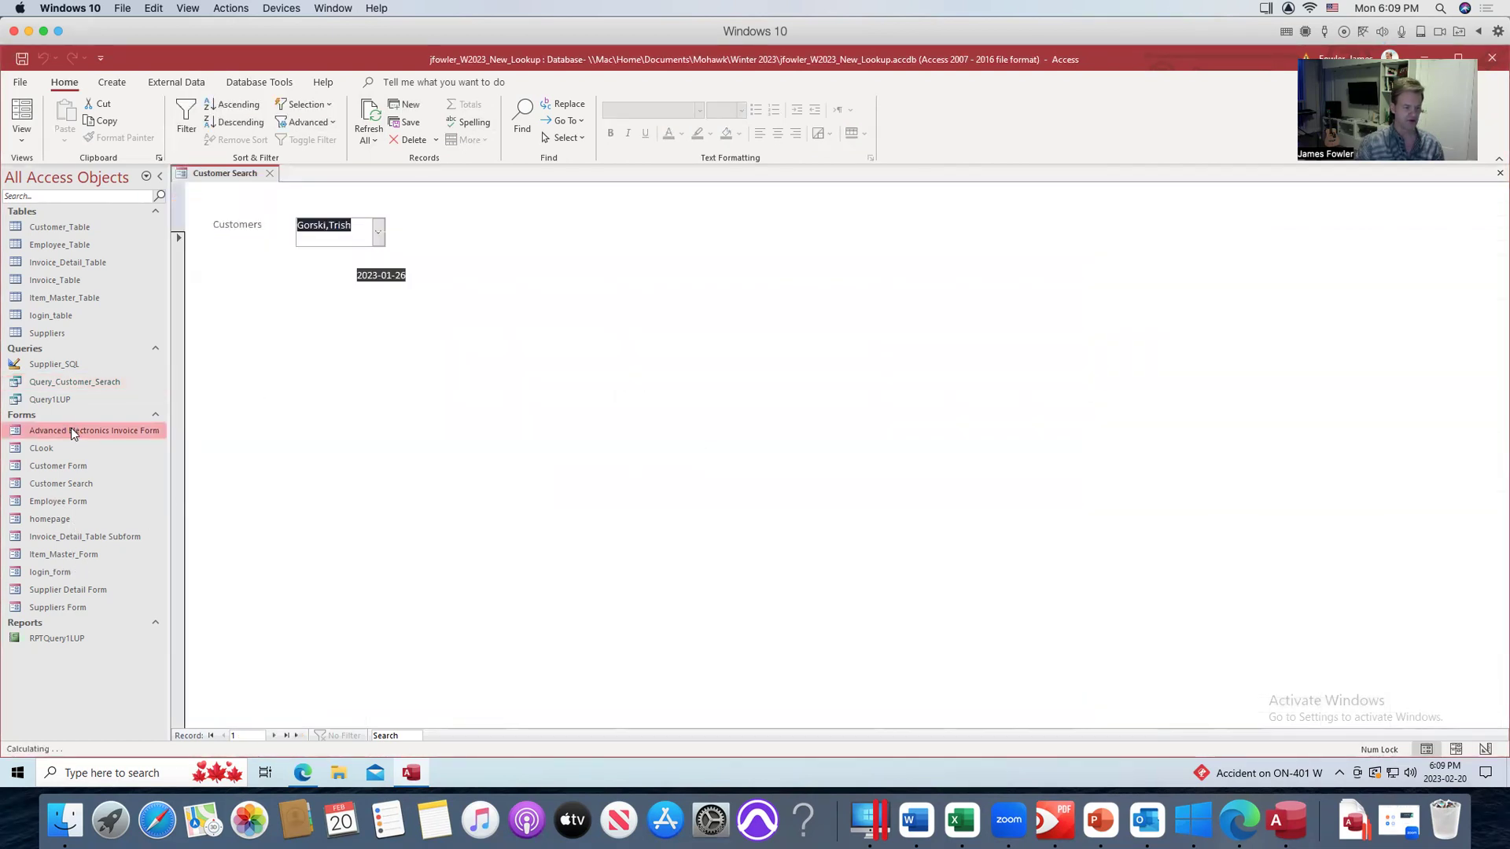
pyautogui.click(275, 735)
pyautogui.click(274, 735)
pyautogui.click(274, 735)
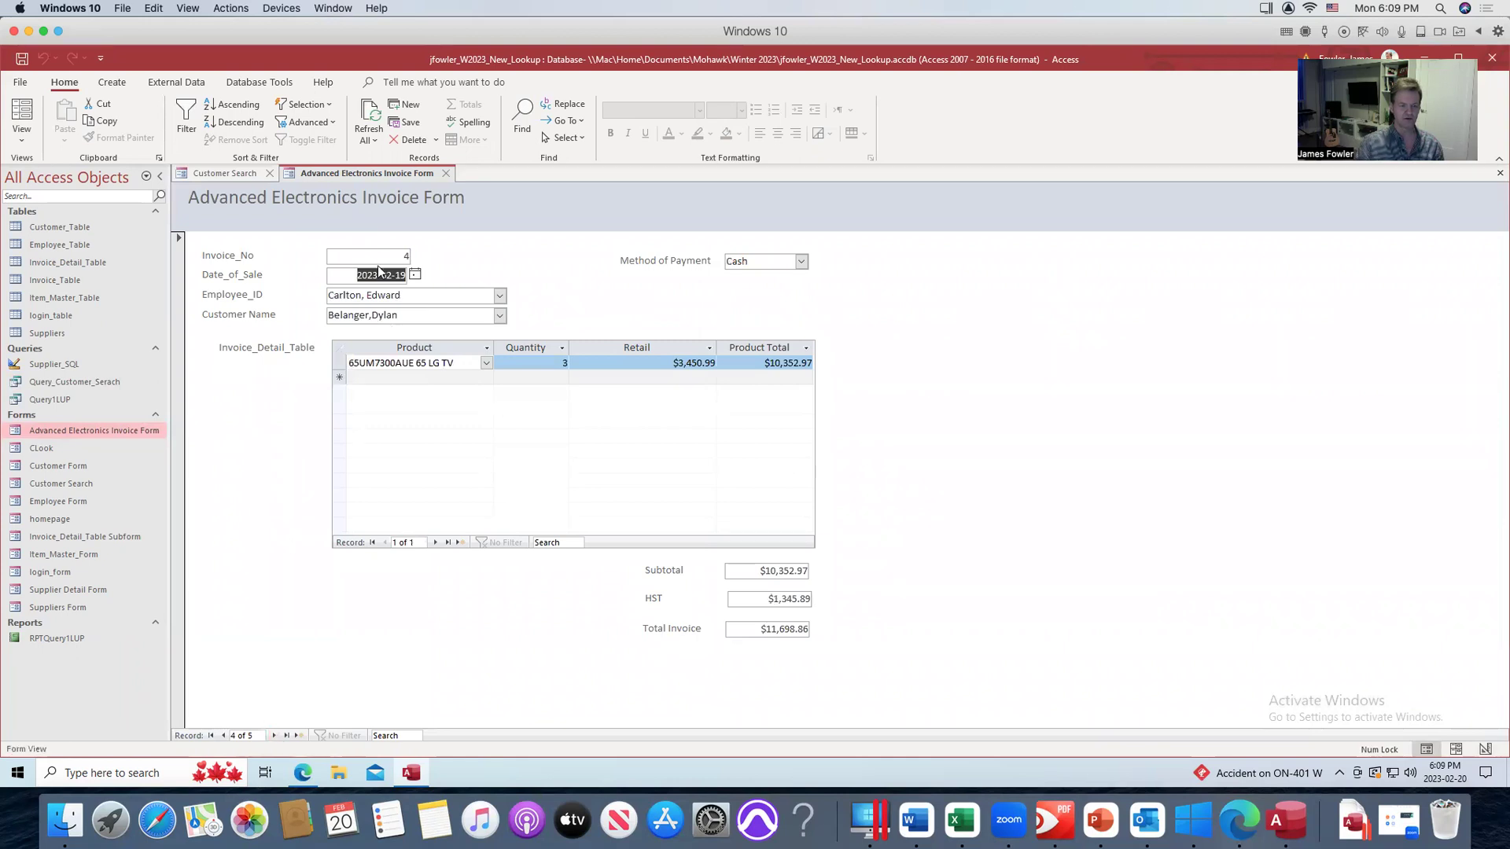
pyautogui.click(445, 173)
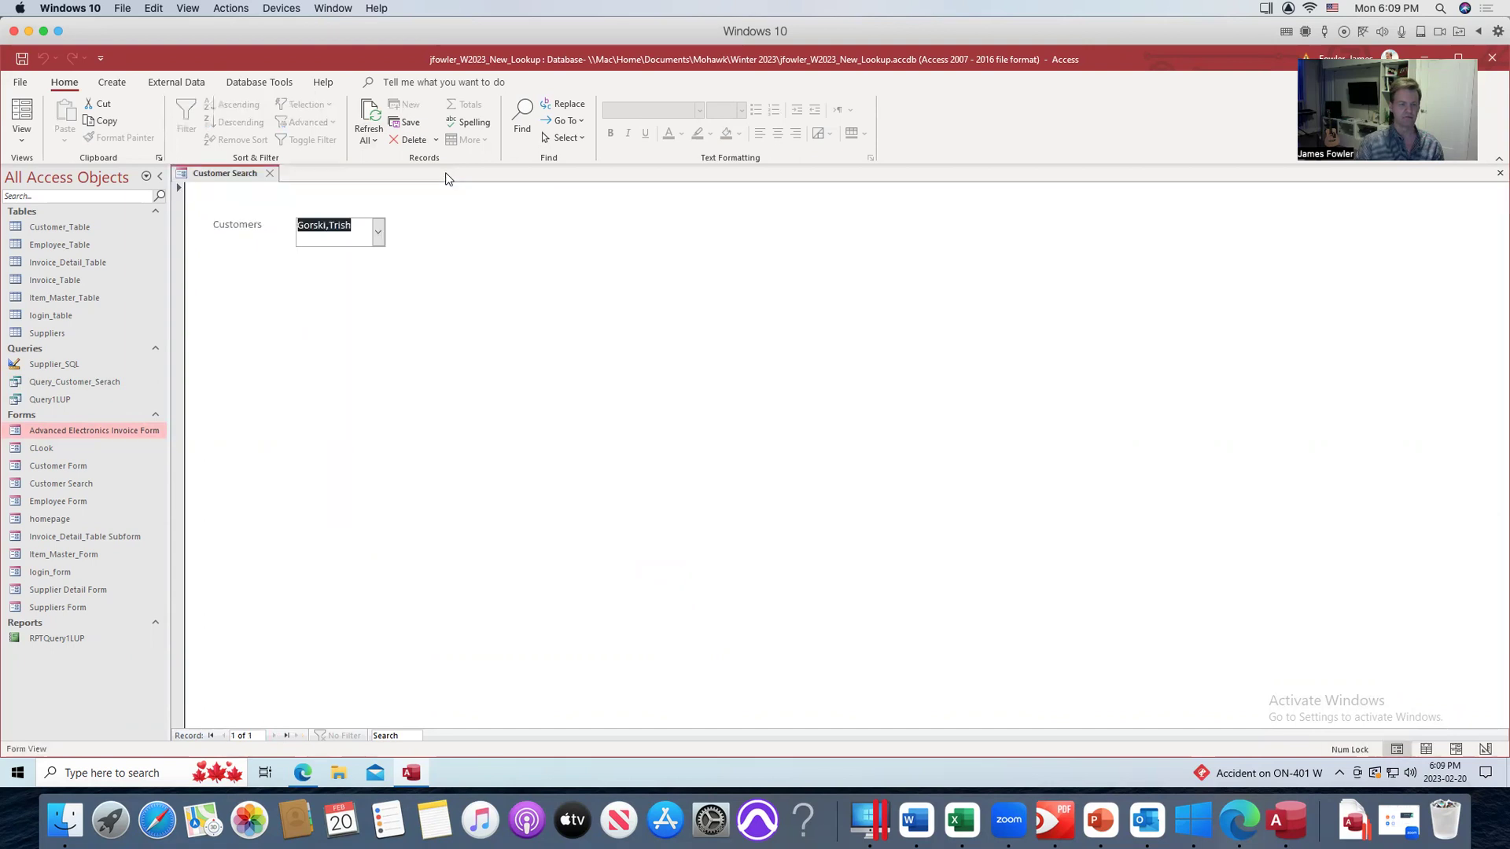
# Choose invoice 4's customer in the Customer Search form, run Query_Customer_Serach to compare its totals, and close the query.
pyautogui.click(378, 234)
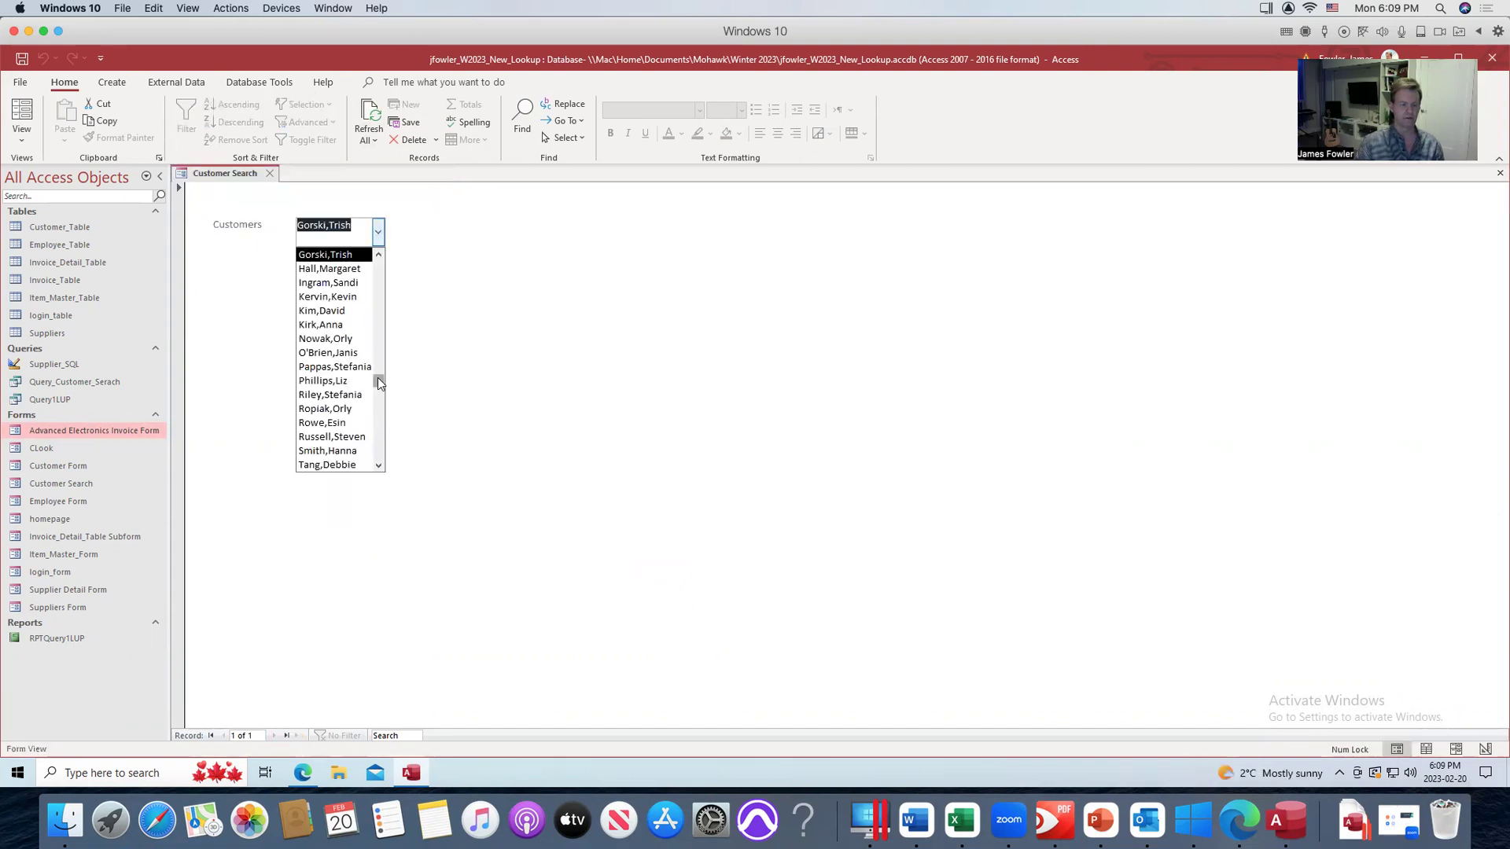
pyautogui.moveTo(378, 383); pyautogui.dragTo(377, 267)
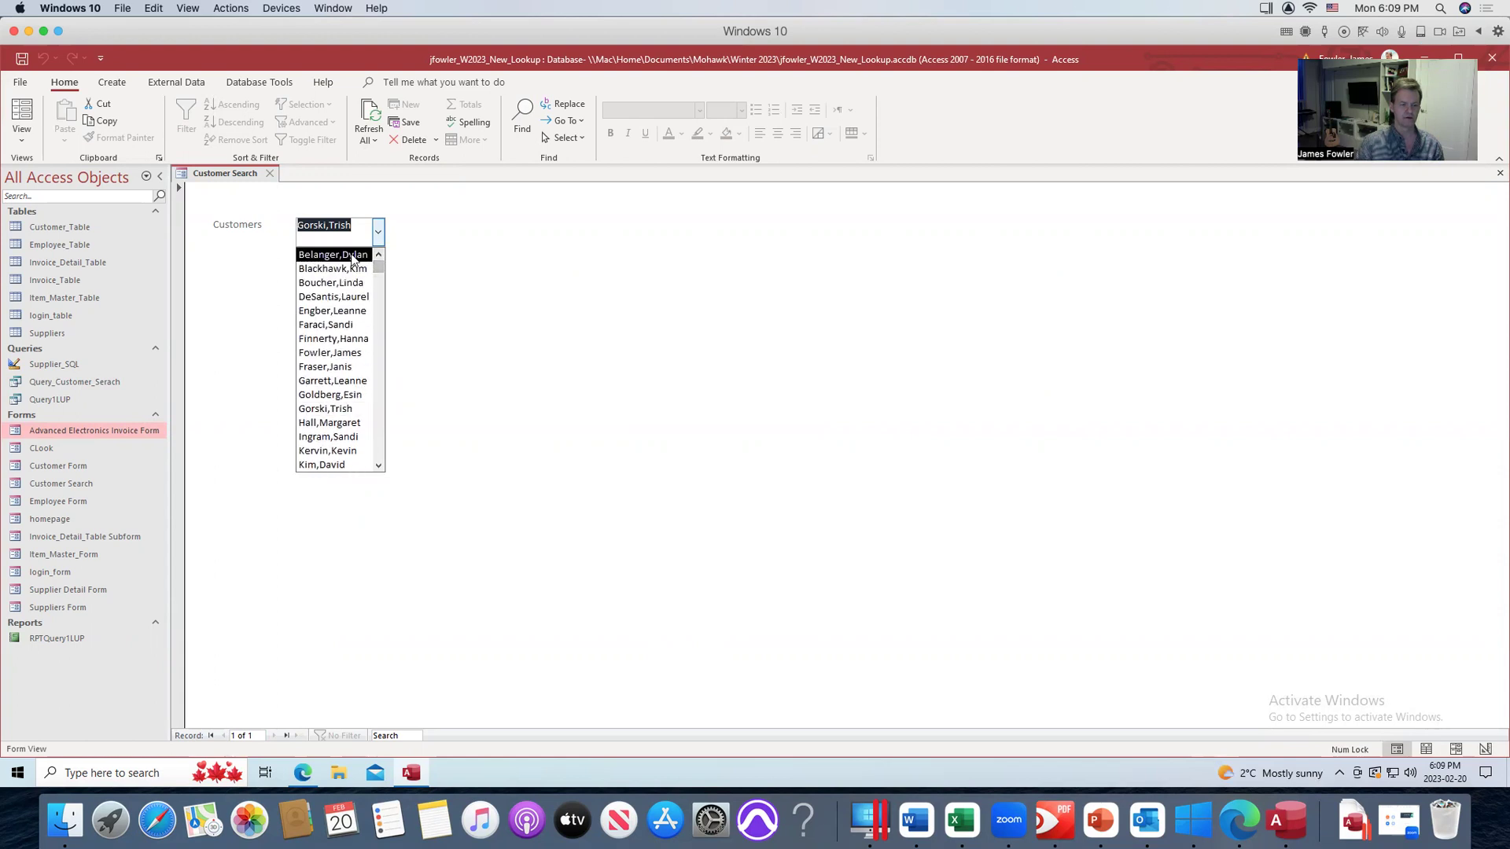
pyautogui.click(351, 255)
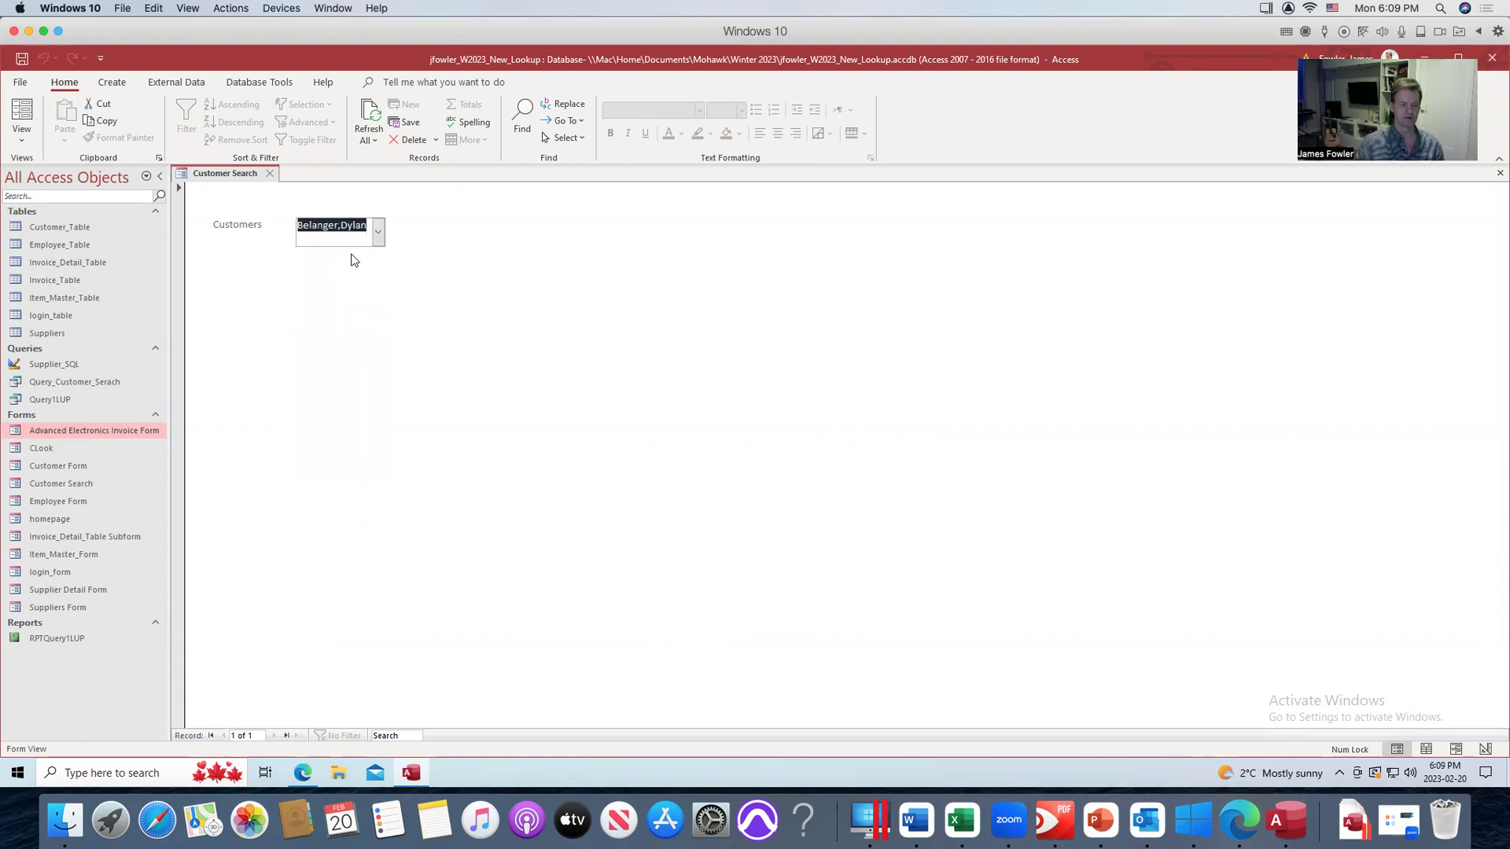
pyautogui.doubleClick(88, 382)
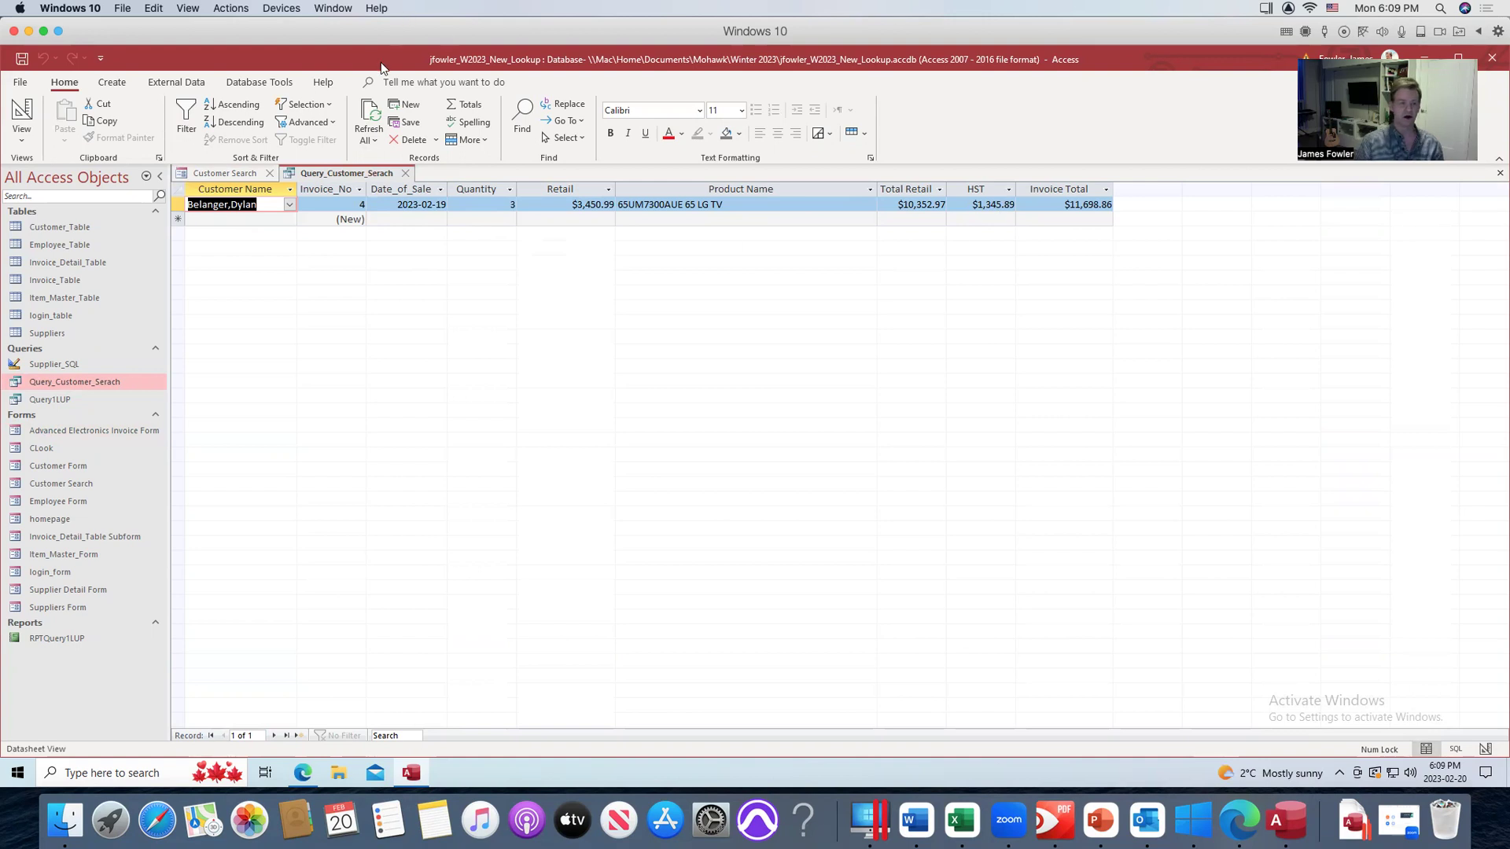
pyautogui.click(405, 173)
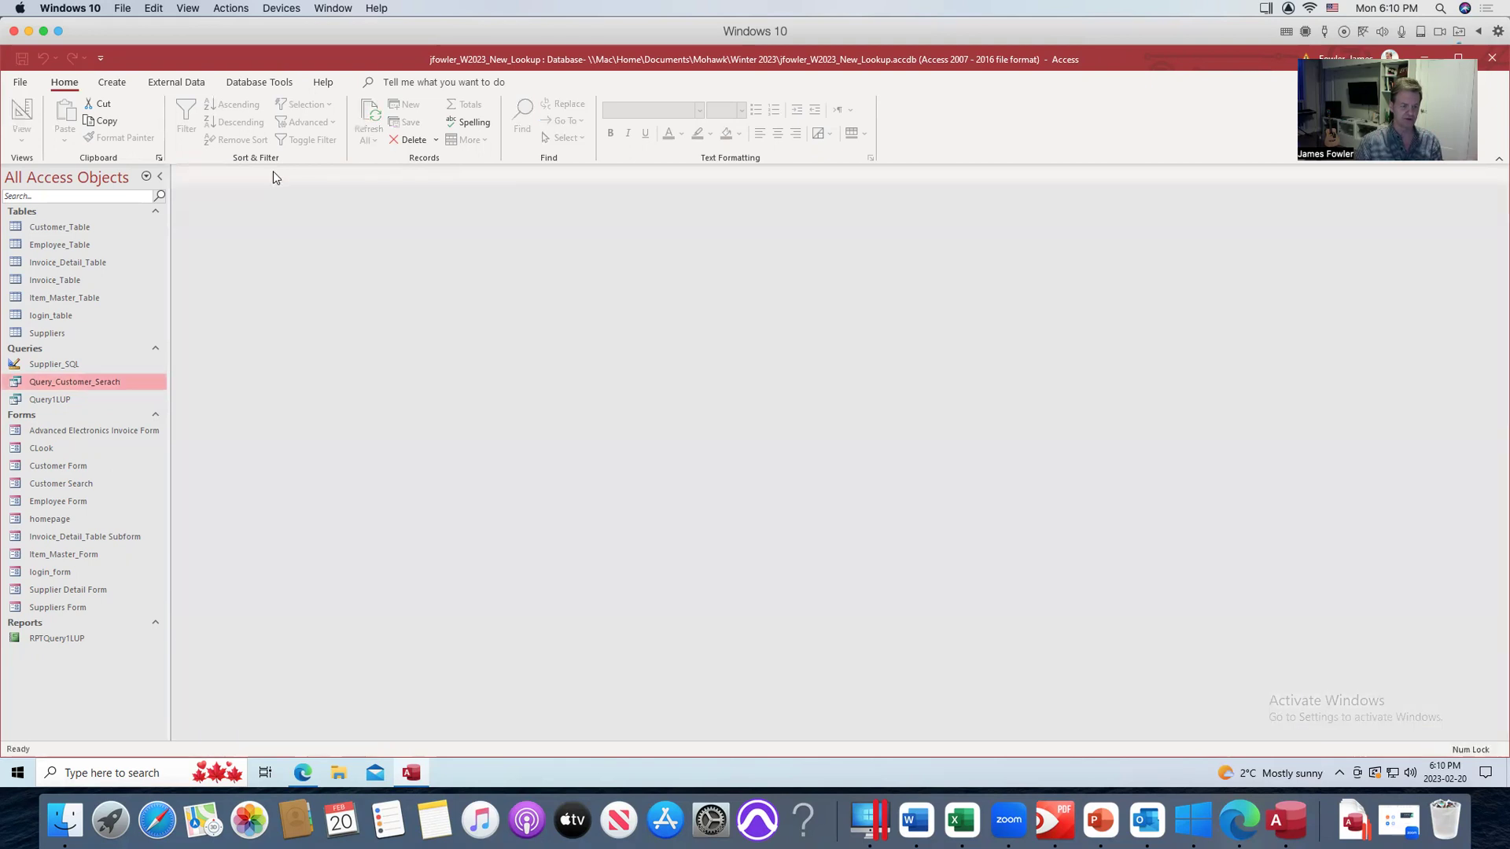
# Start a Report Wizard report based on Query_Customer_Serach and include all of its available fields.
pyautogui.click(272, 173)
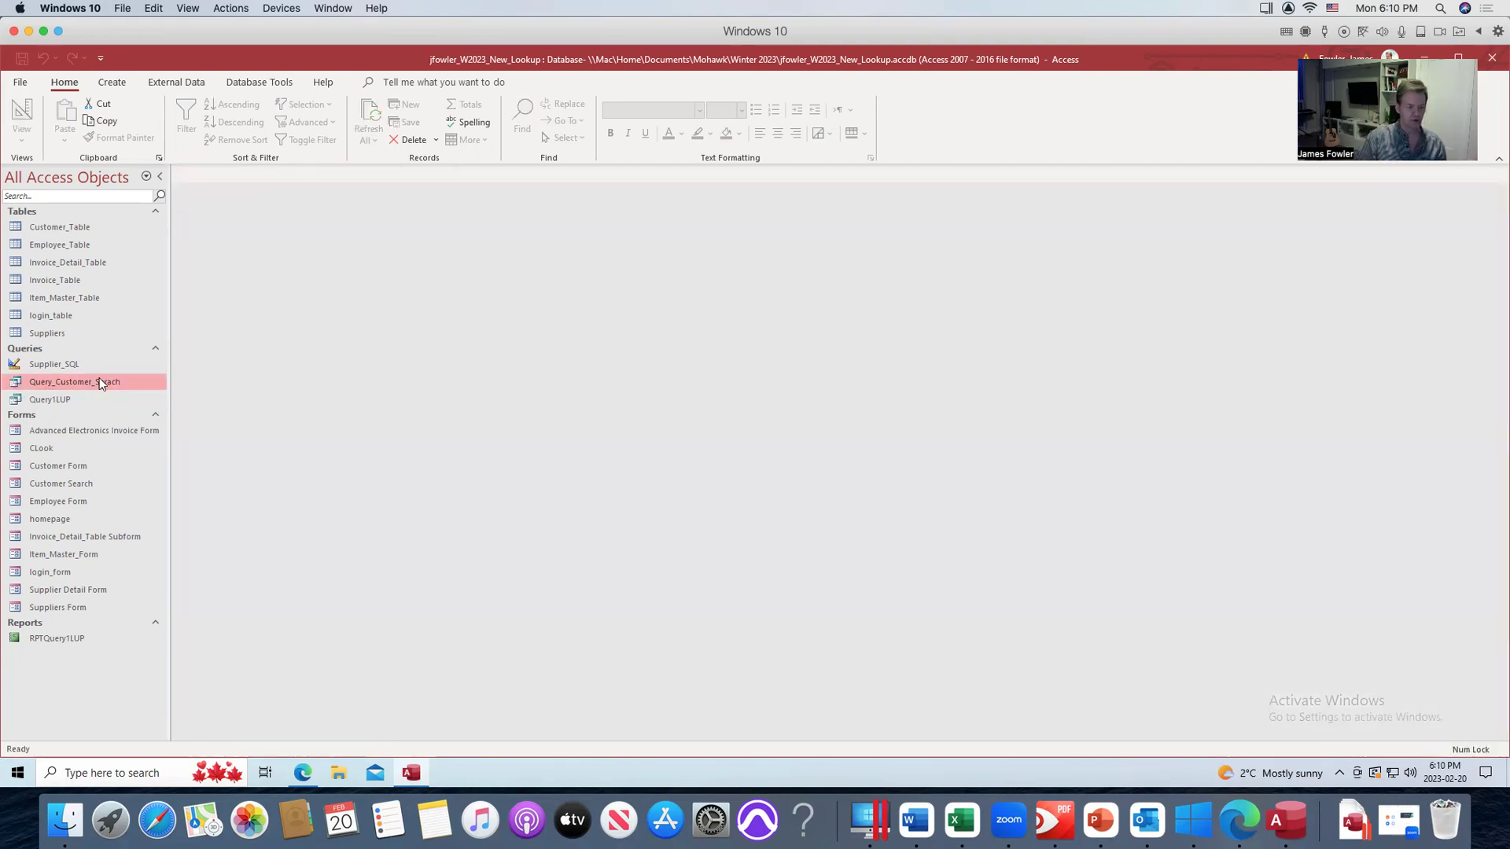
pyautogui.click(119, 89)
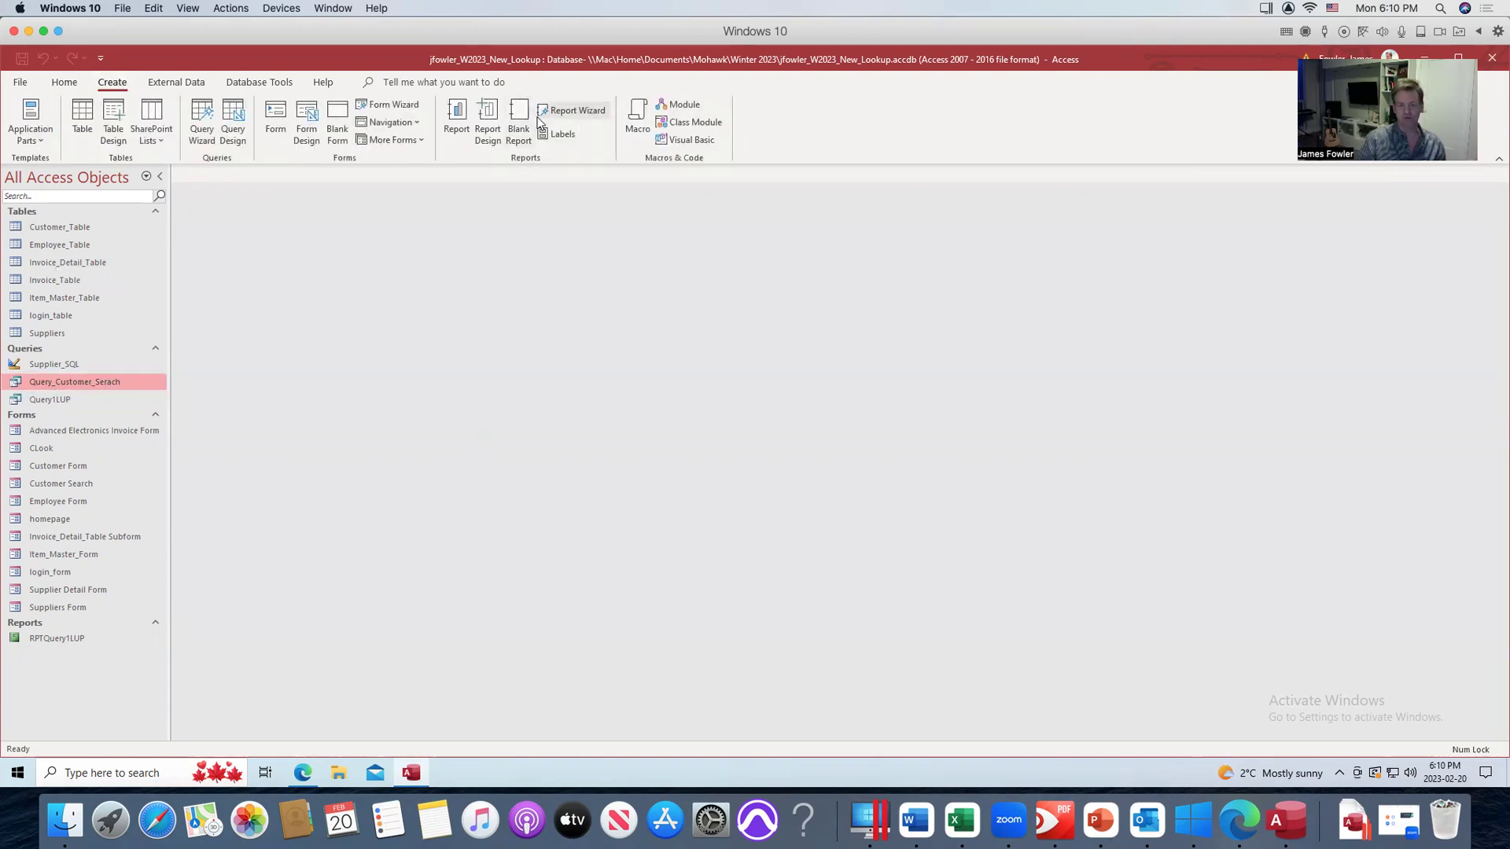
pyautogui.click(589, 115)
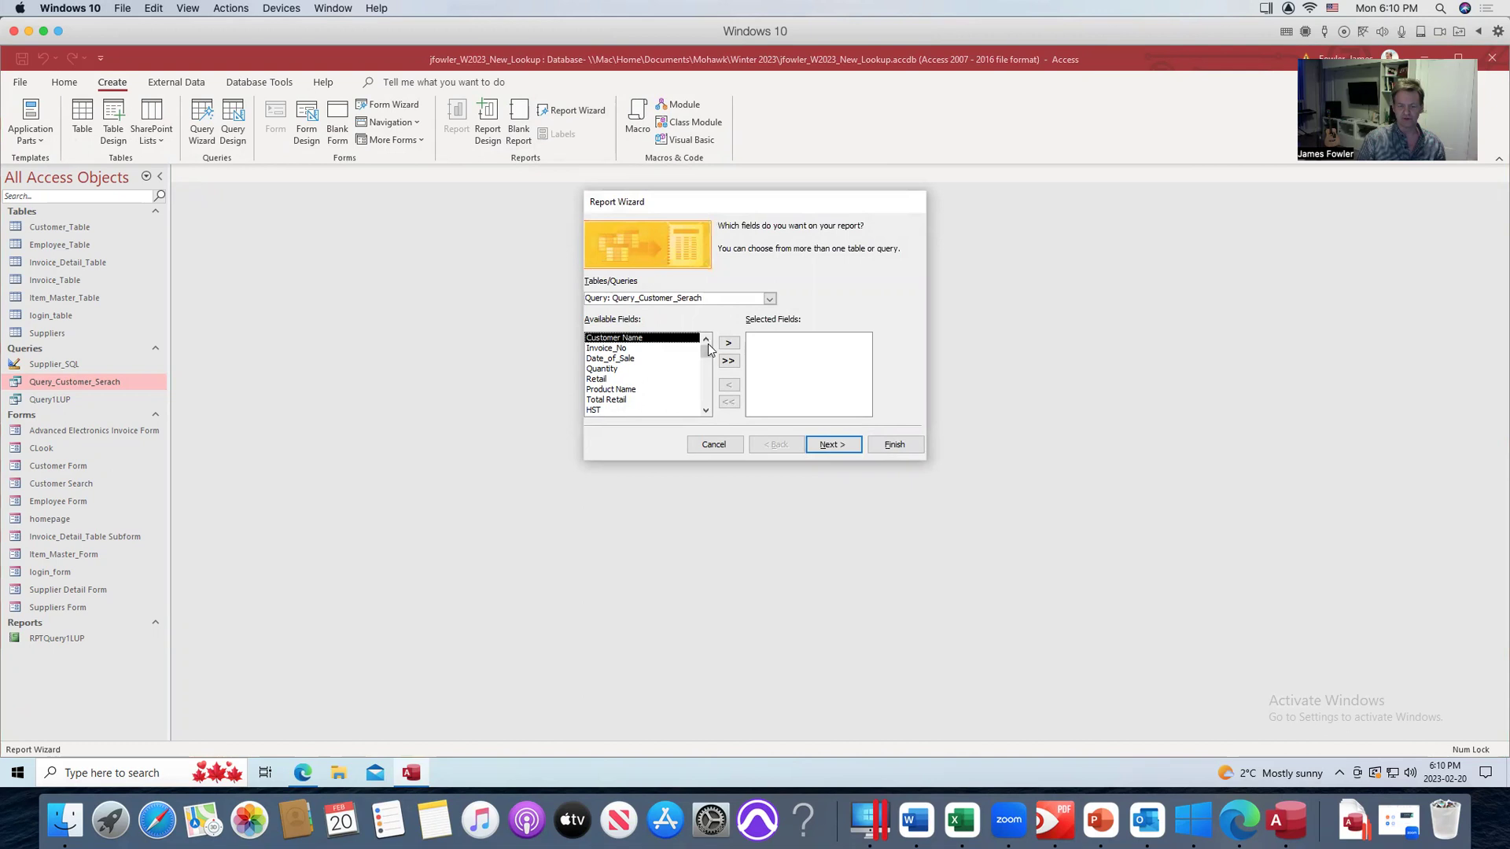
pyautogui.click(728, 361)
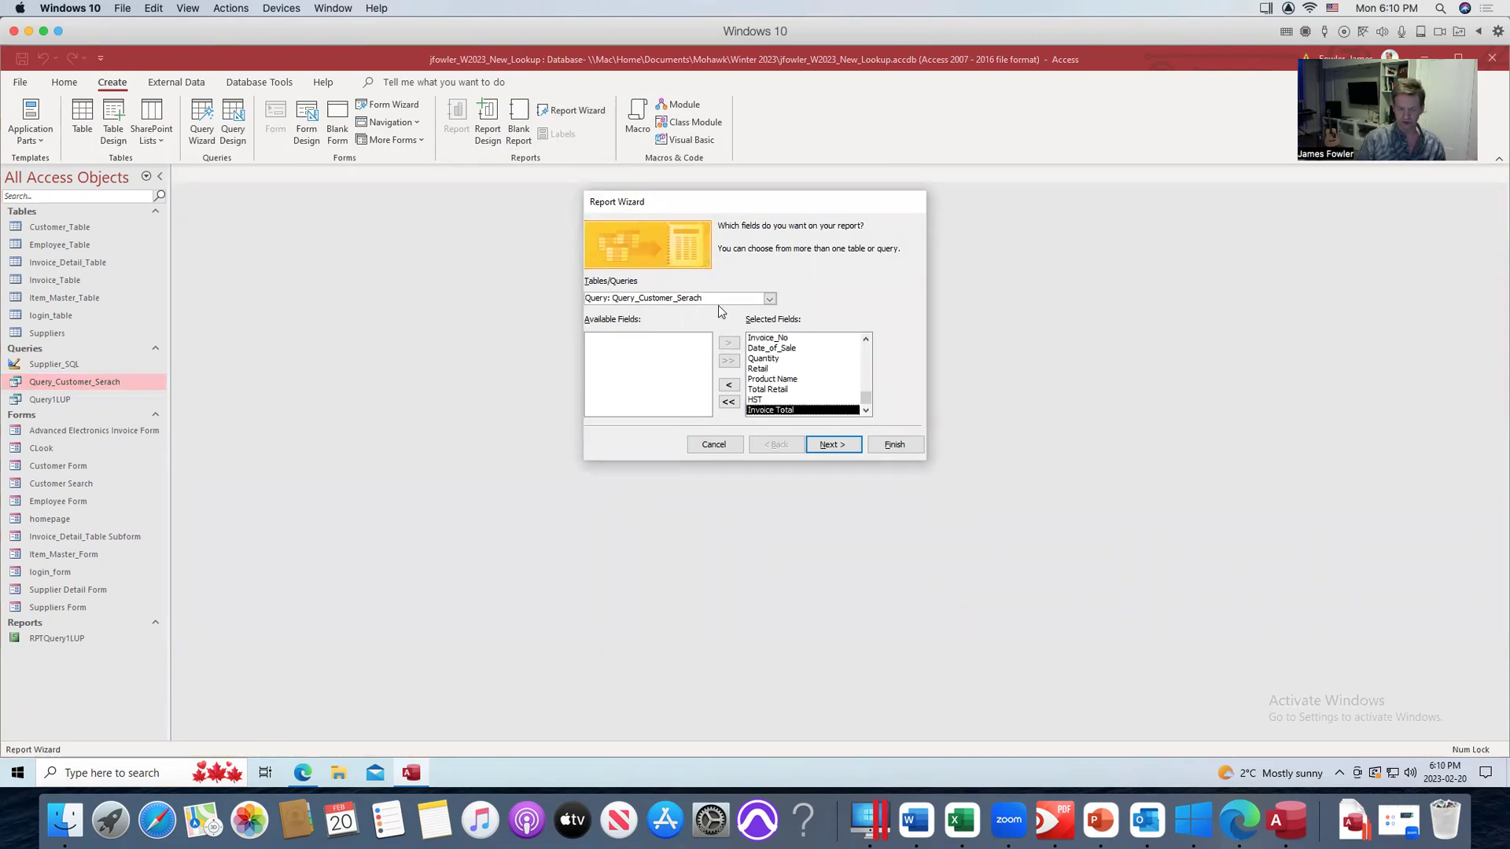
pyautogui.click(818, 451)
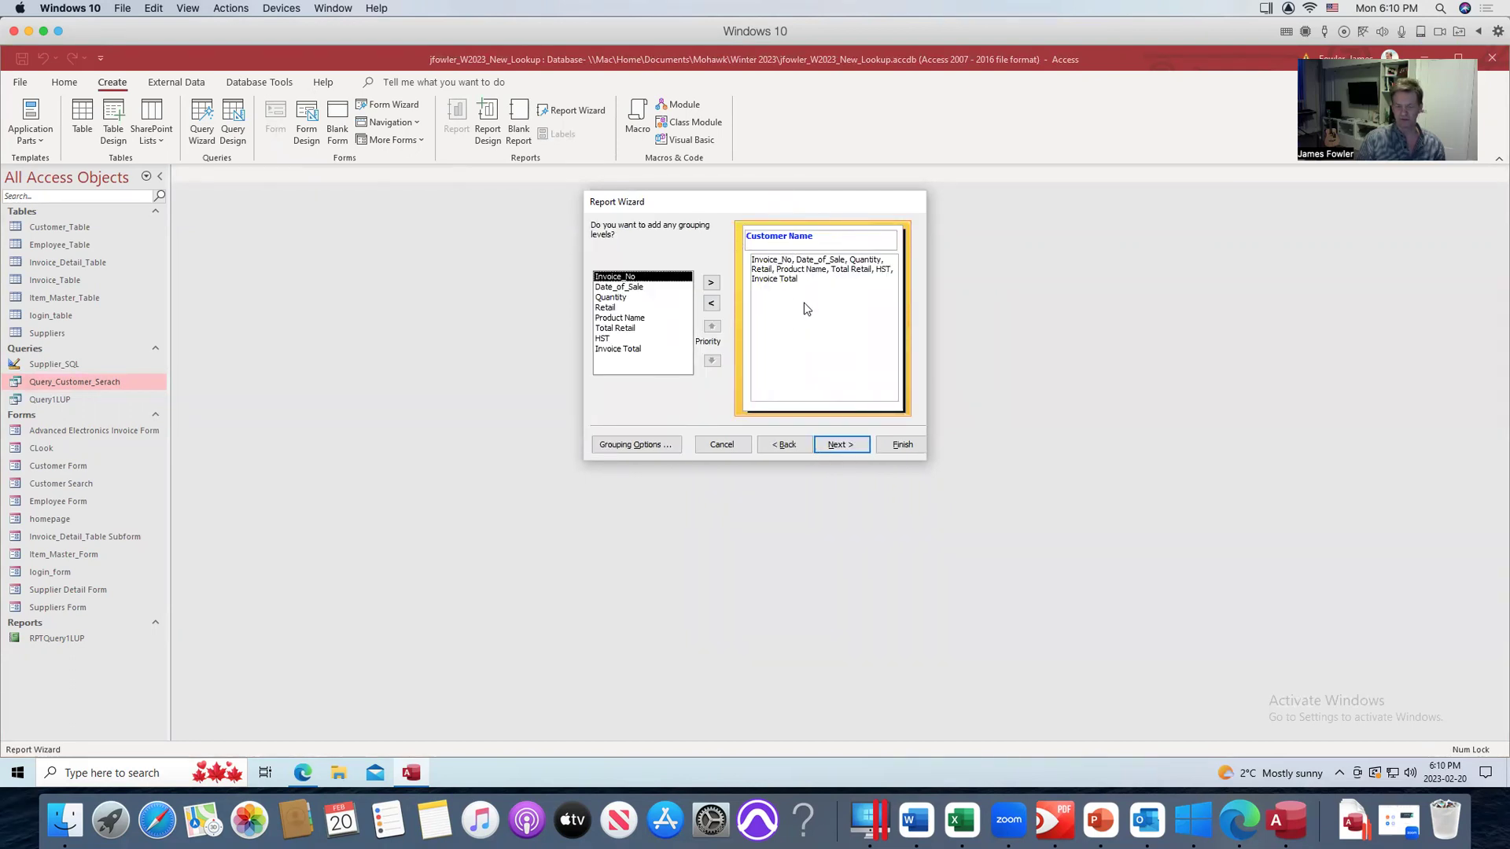
# Keep the report grouped by Customer Name without extra sorting, and choose the Stepped layout in Landscape orientation.
pyautogui.click(838, 447)
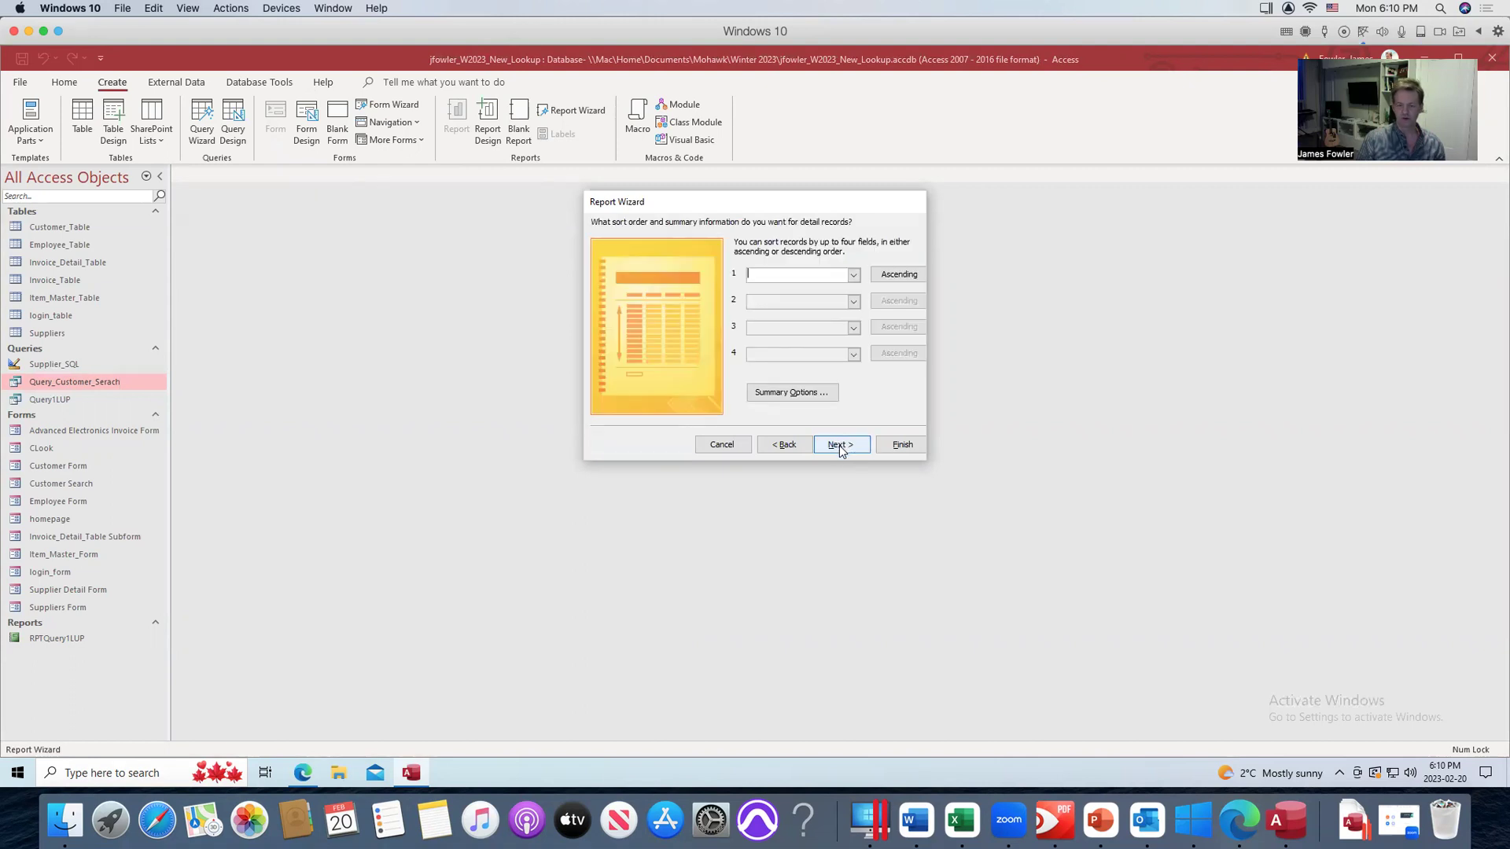
pyautogui.click(840, 447)
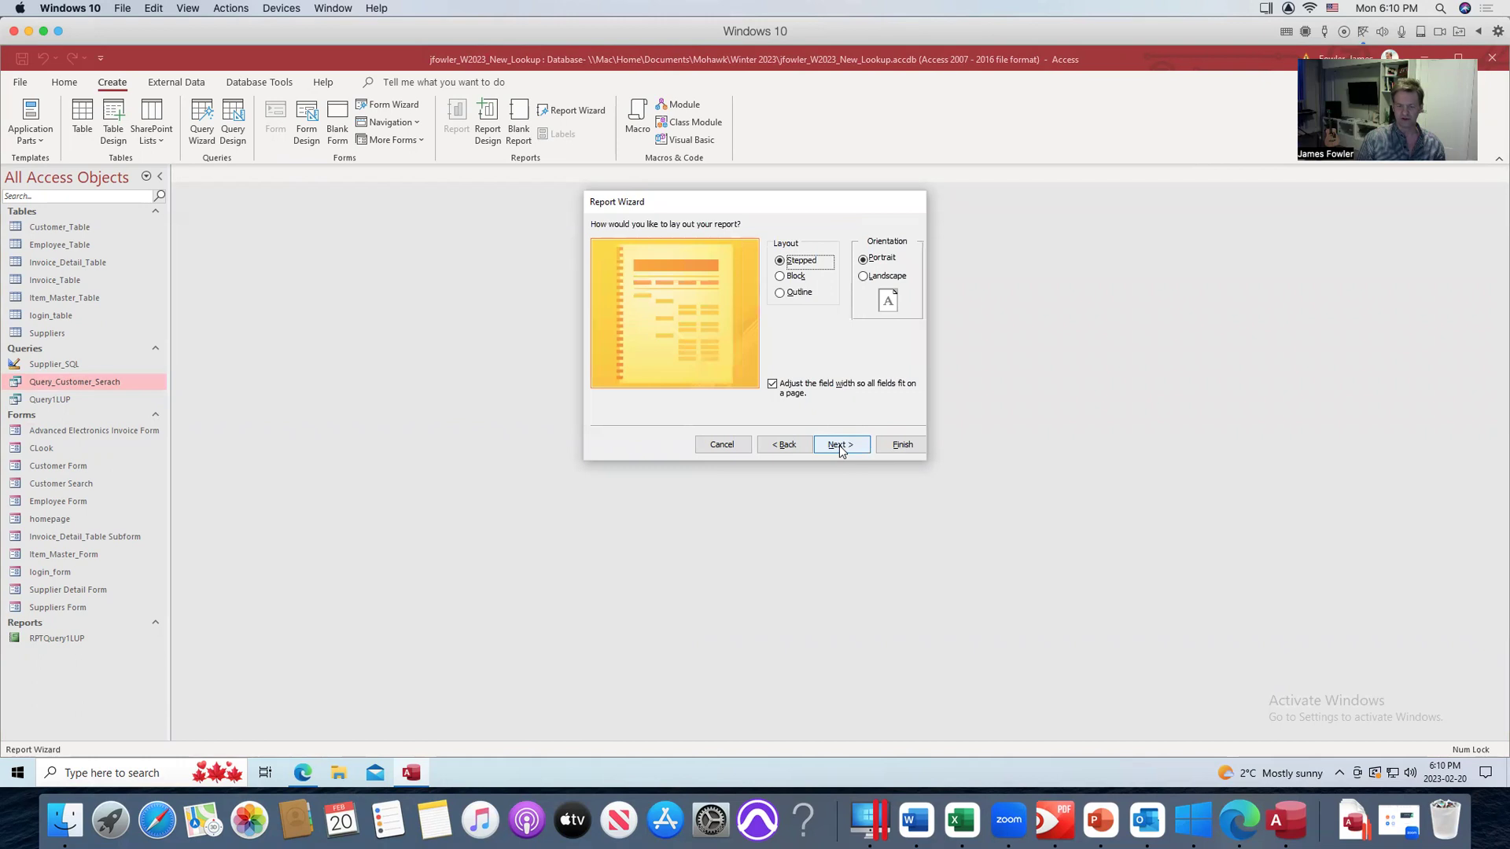
pyautogui.click(864, 277)
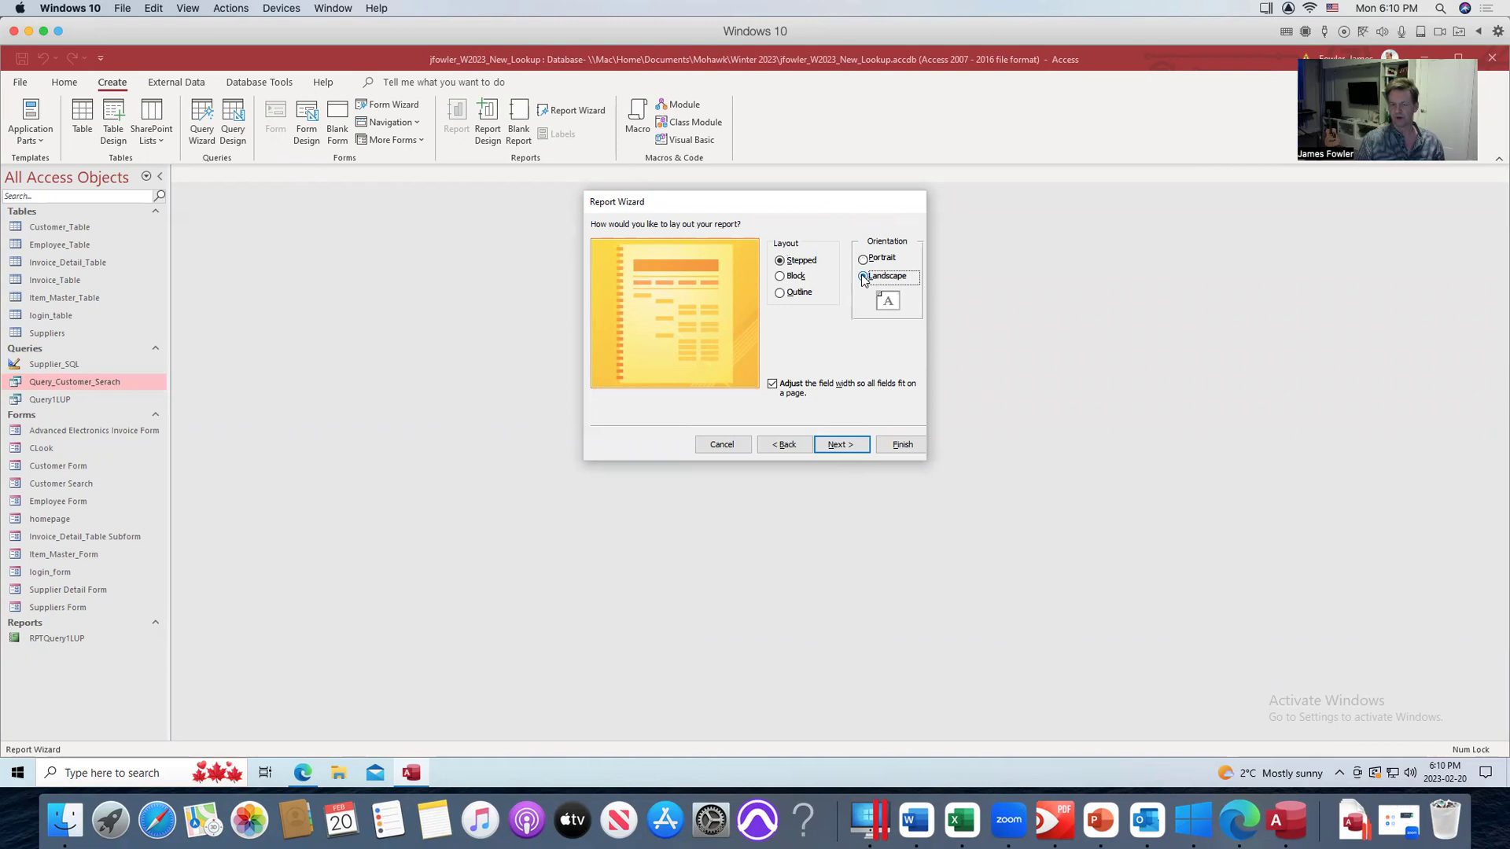
pyautogui.click(854, 450)
# Title the report "Report Custome Search" and finish the wizard, cancelling the parameter prompt and dismissing the preview message.
pyautogui.click(817, 242)
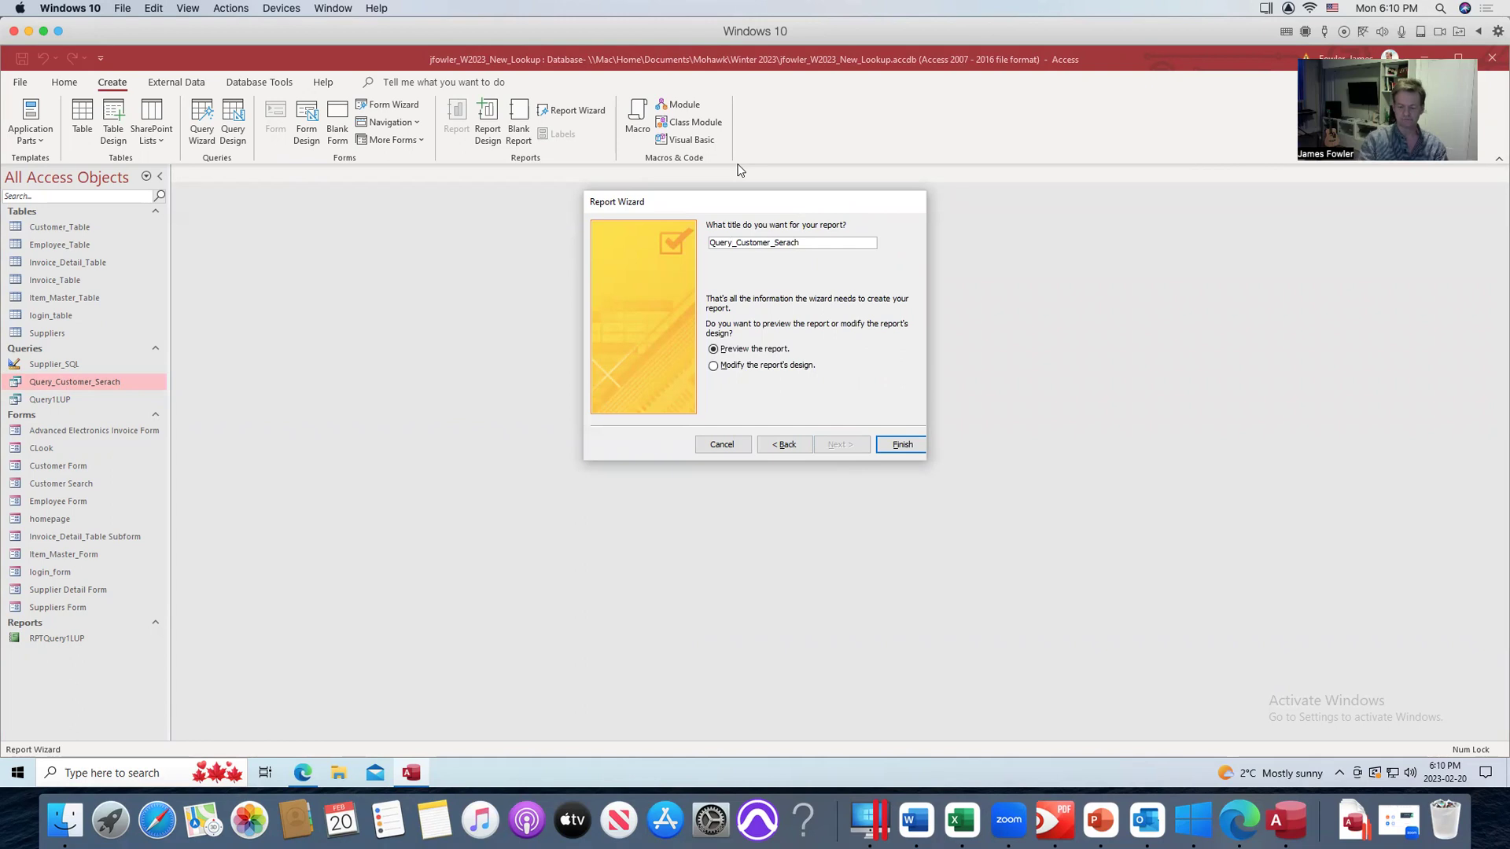
pyautogui.press('BackSpace')
pyautogui.press('BackSpace')
pyautogui.press('BackSpace')
pyautogui.press('BackSpace')
pyautogui.press('BackSpace')
pyautogui.press('BackSpace')
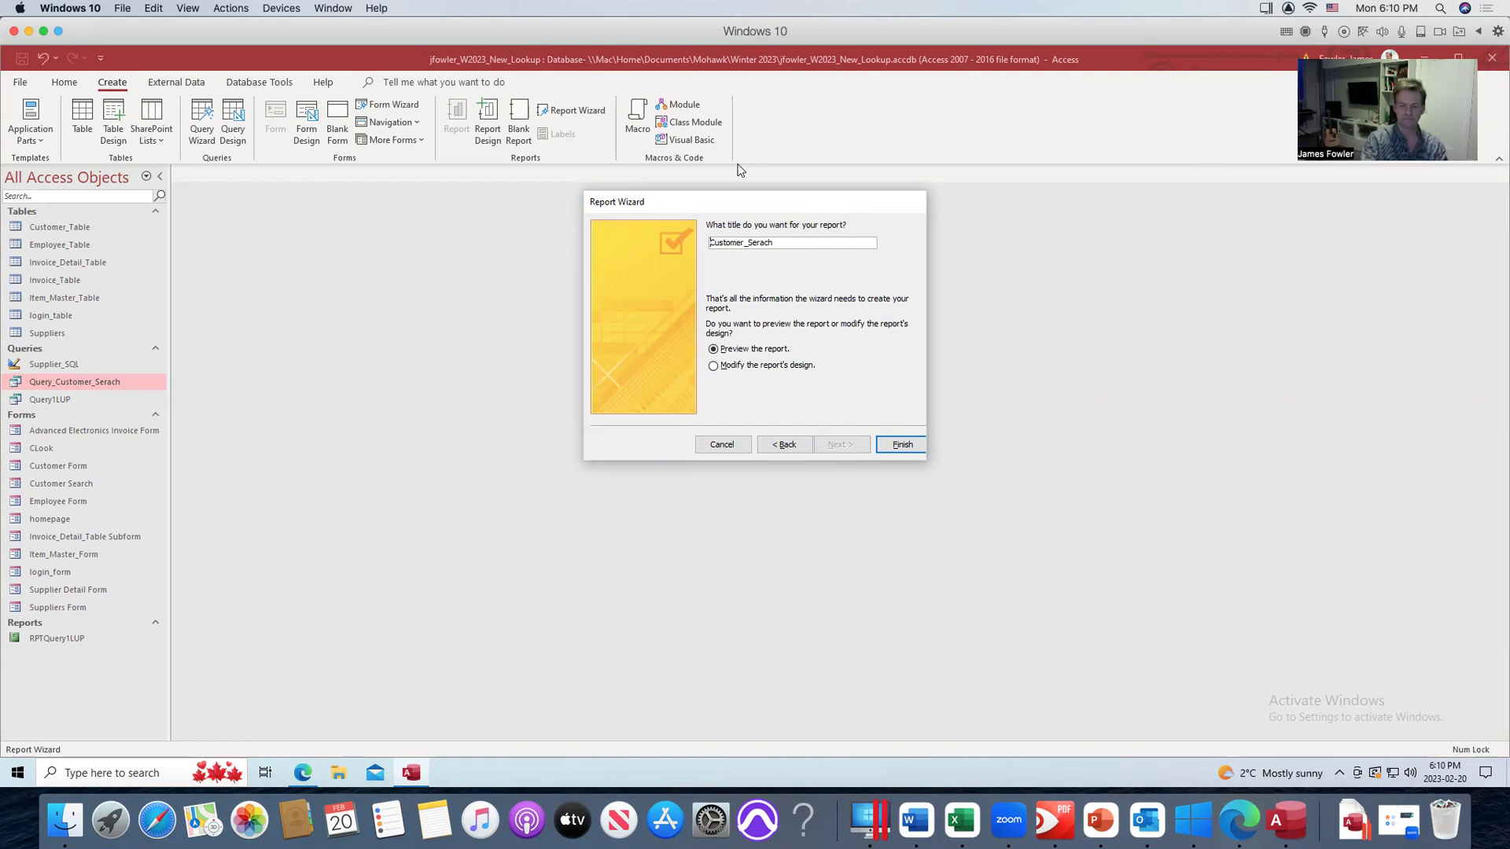
pyautogui.write('Report')
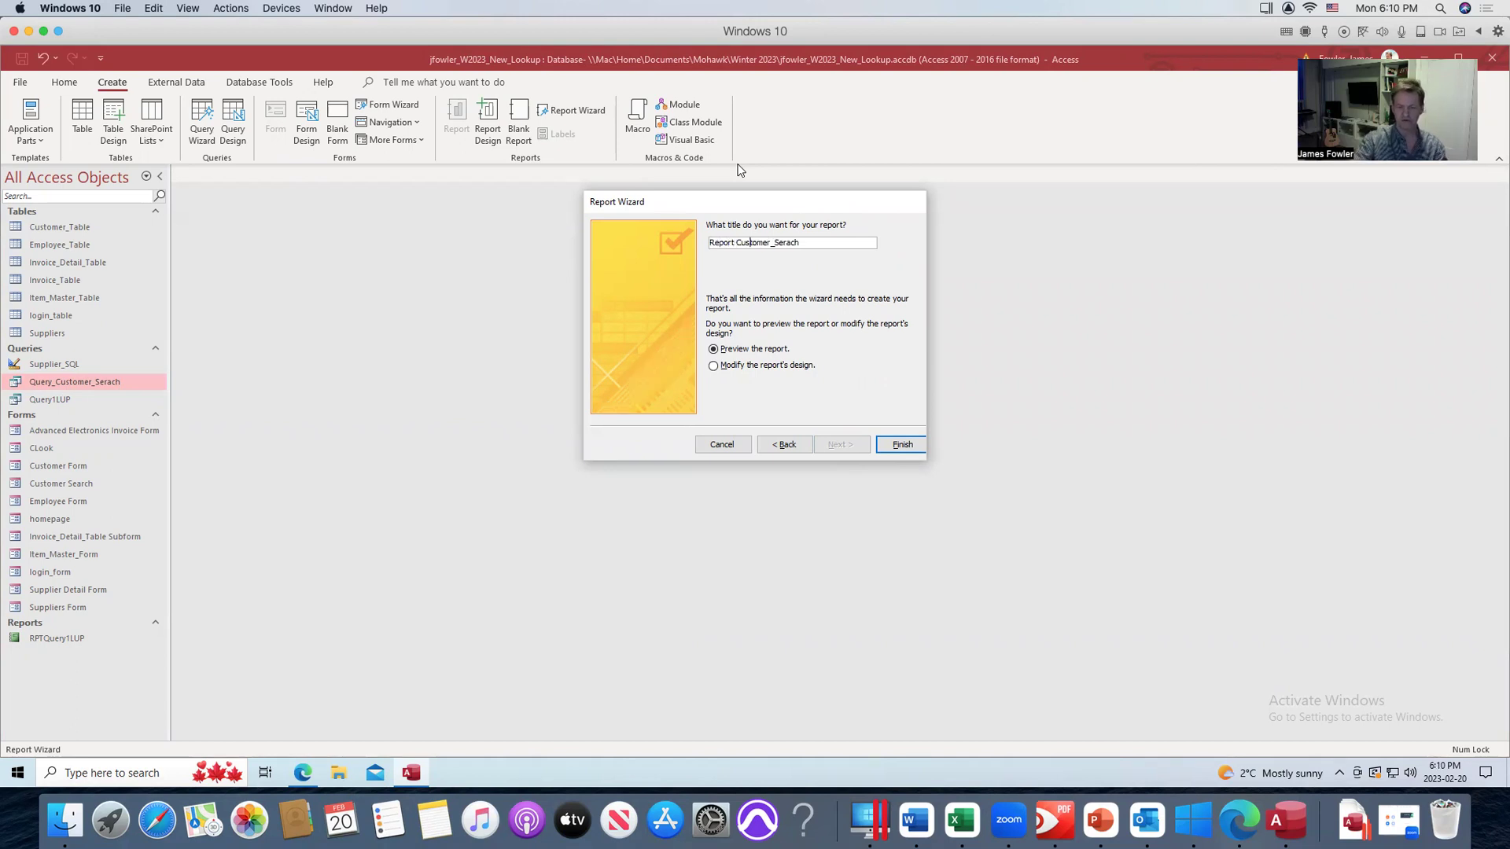
pyautogui.press('BackSpace')
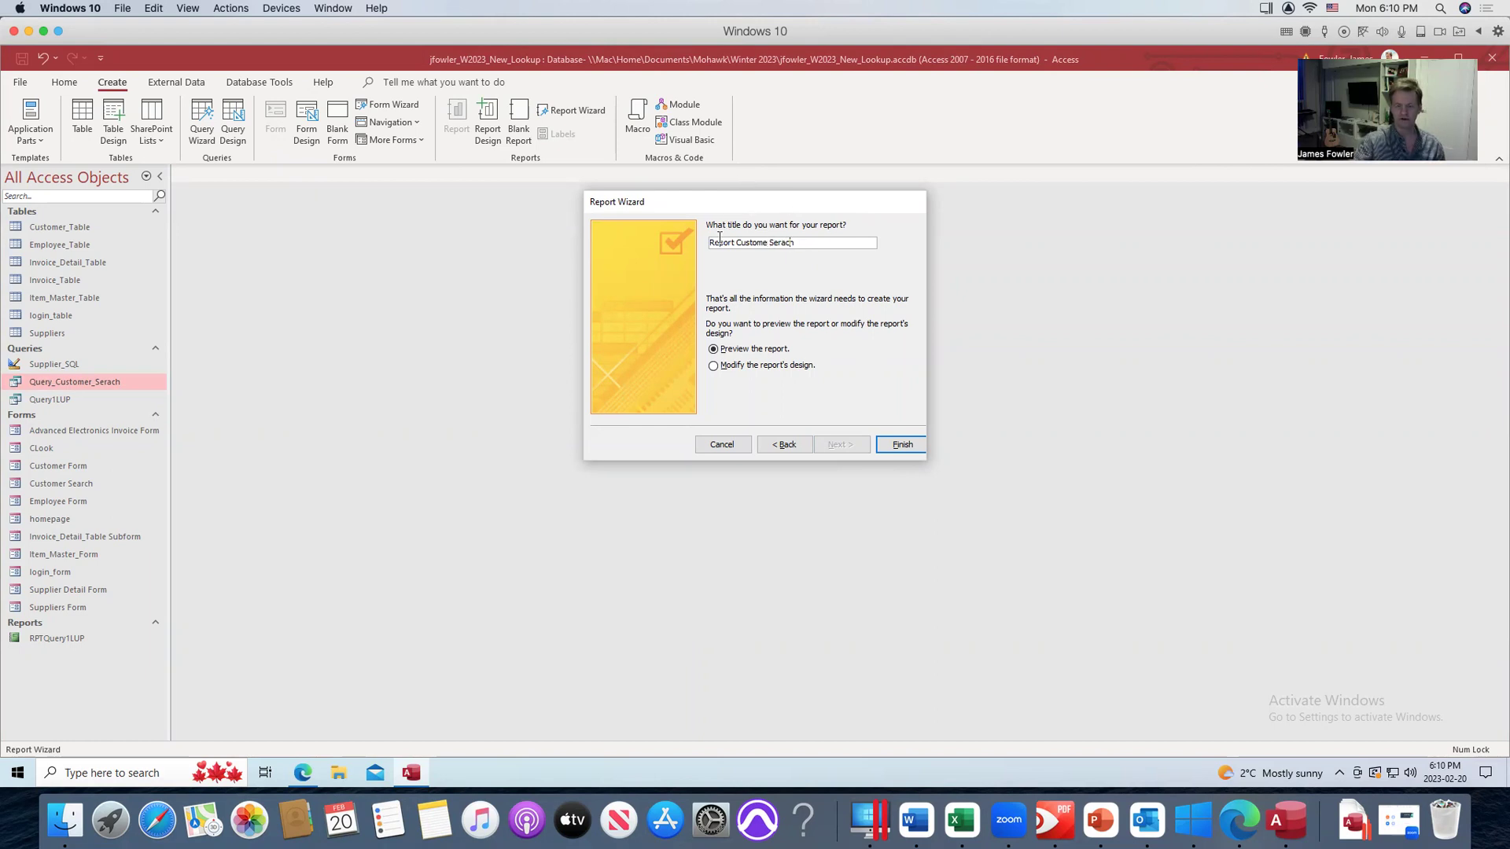
pyautogui.write('Sear')
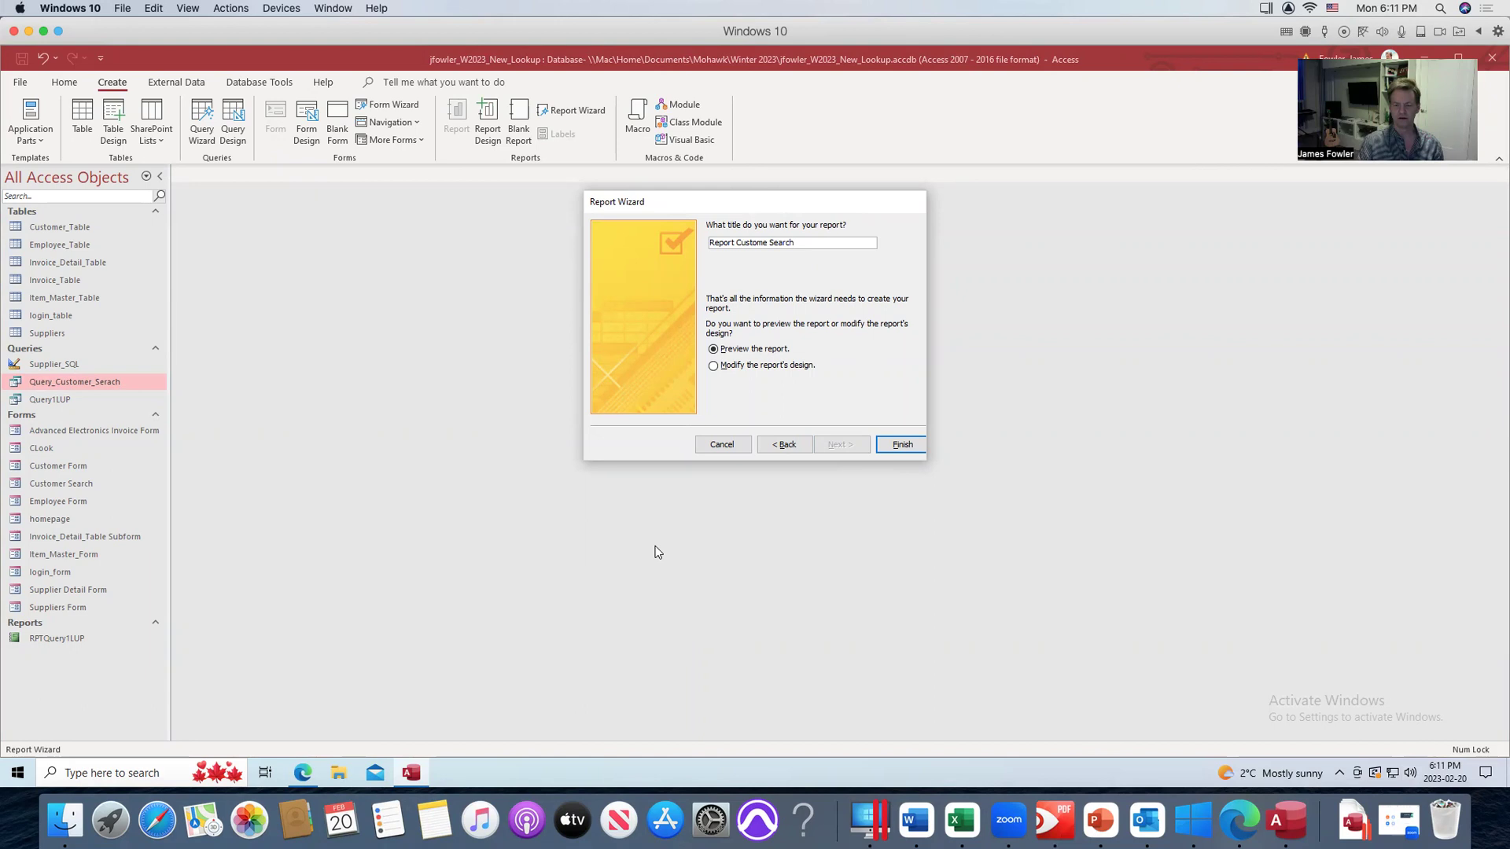
pyautogui.click(901, 441)
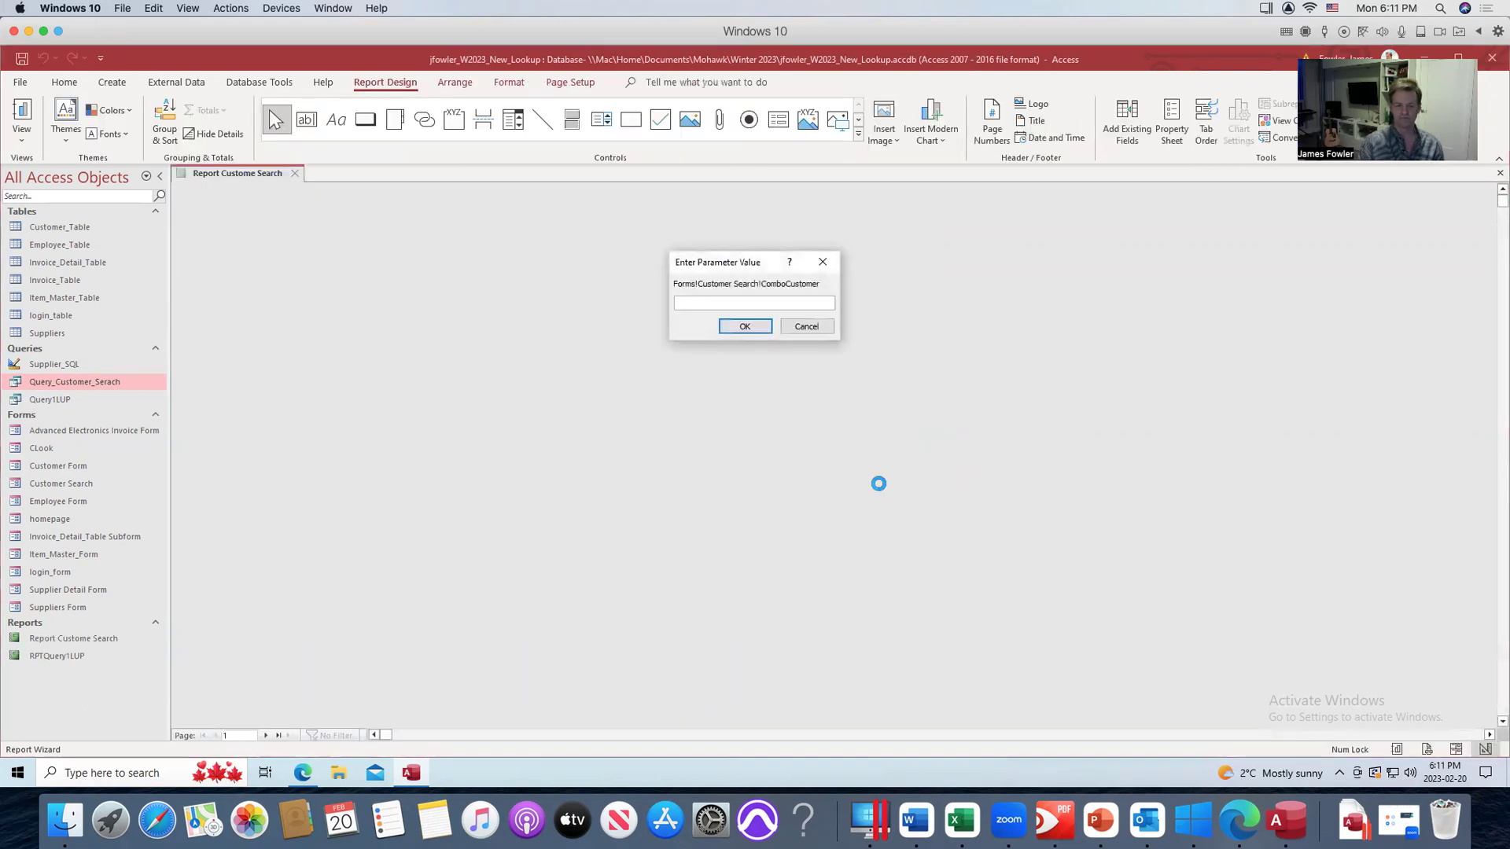
pyautogui.click(823, 264)
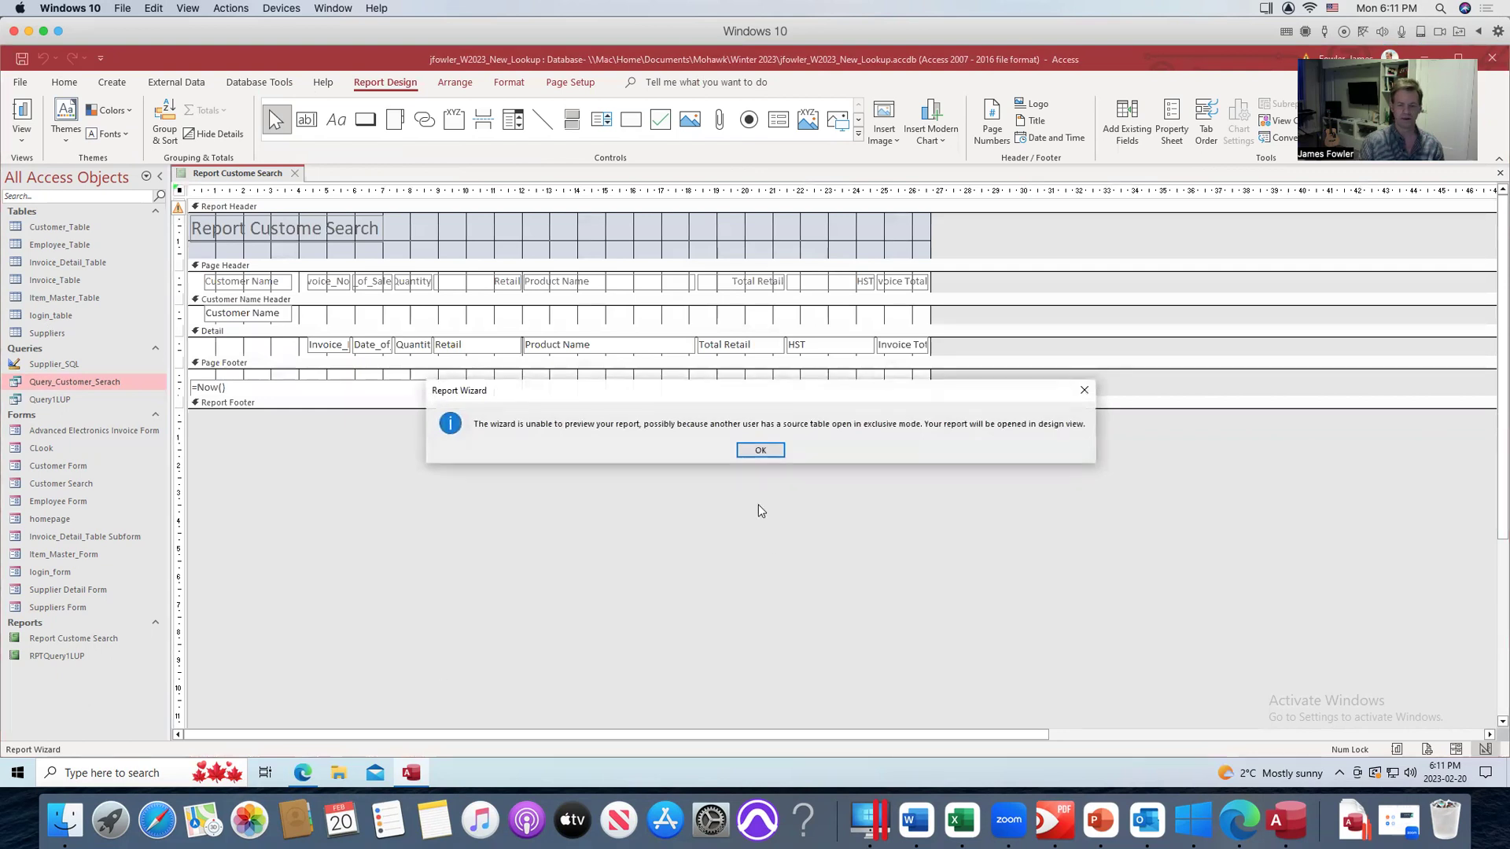
pyautogui.click(760, 450)
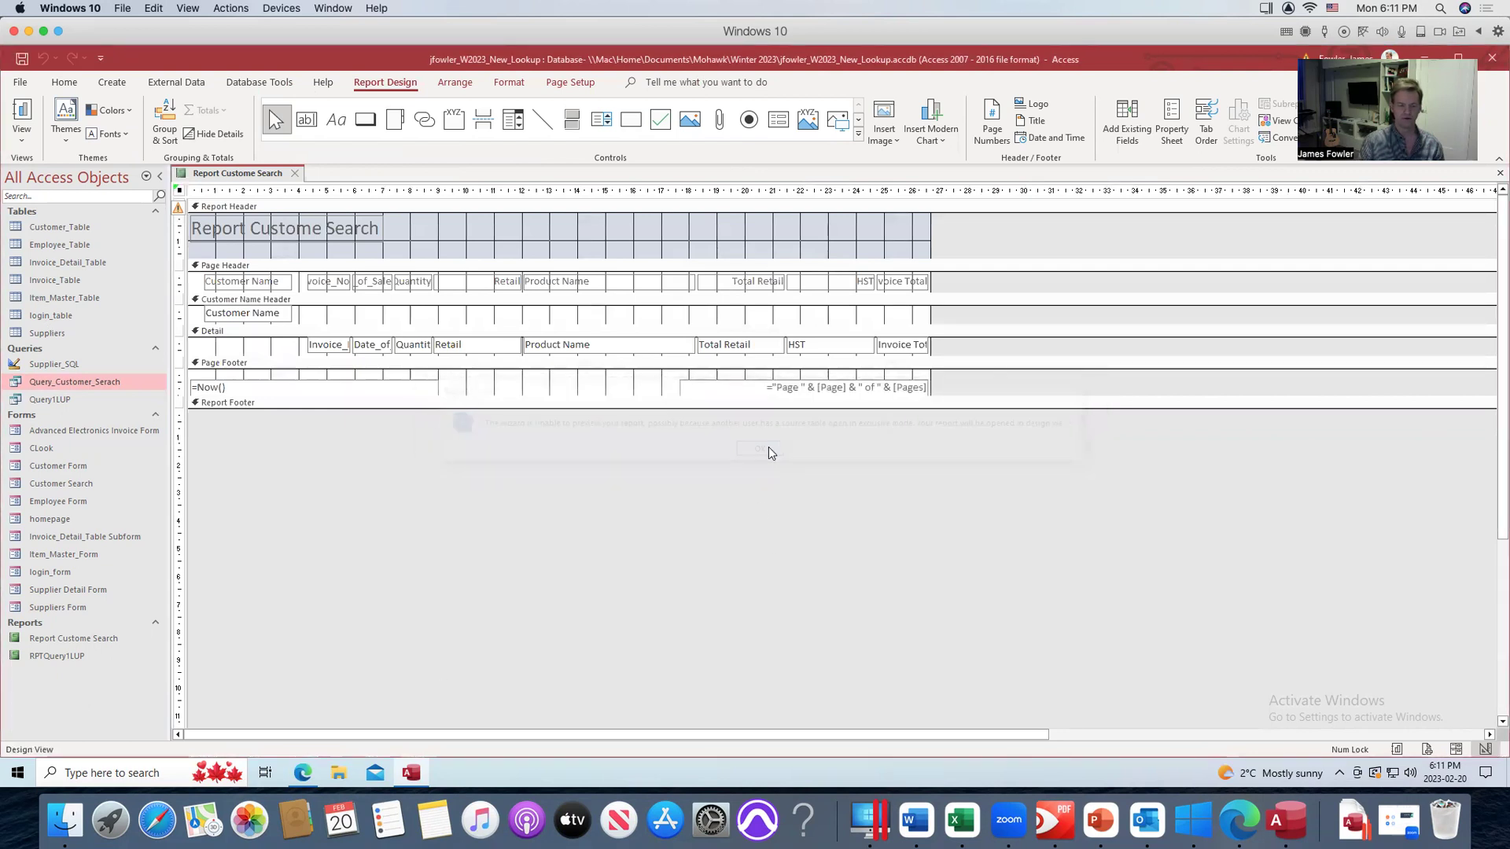
# Try to view Report Custome Search, close it, and try to open RPTQuery1LUP, cancelling the parameter prompt each time.
pyautogui.rightClick(232, 179)
pyautogui.click(267, 250)
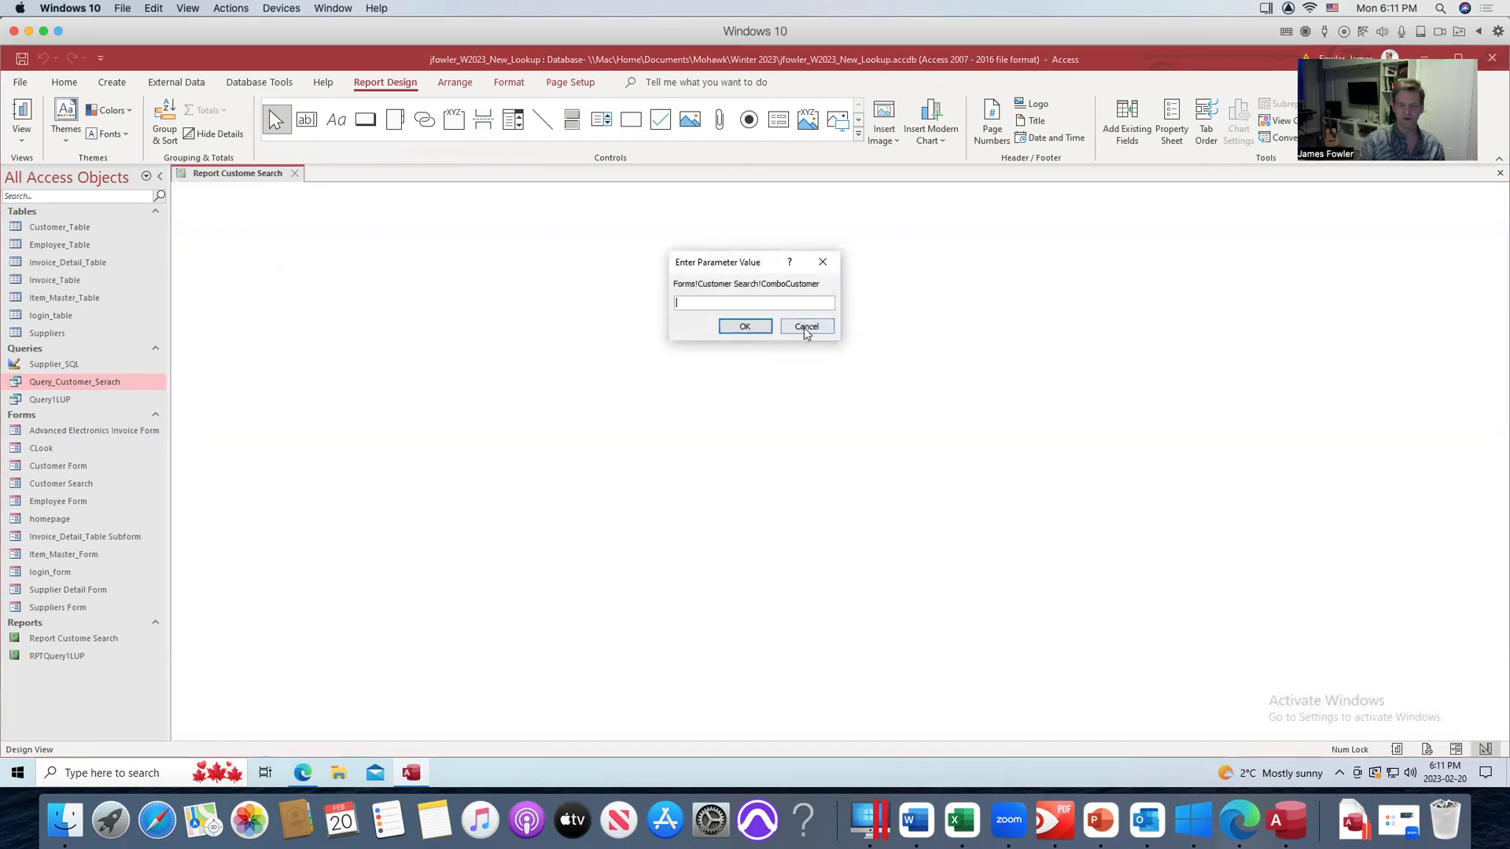
pyautogui.click(806, 327)
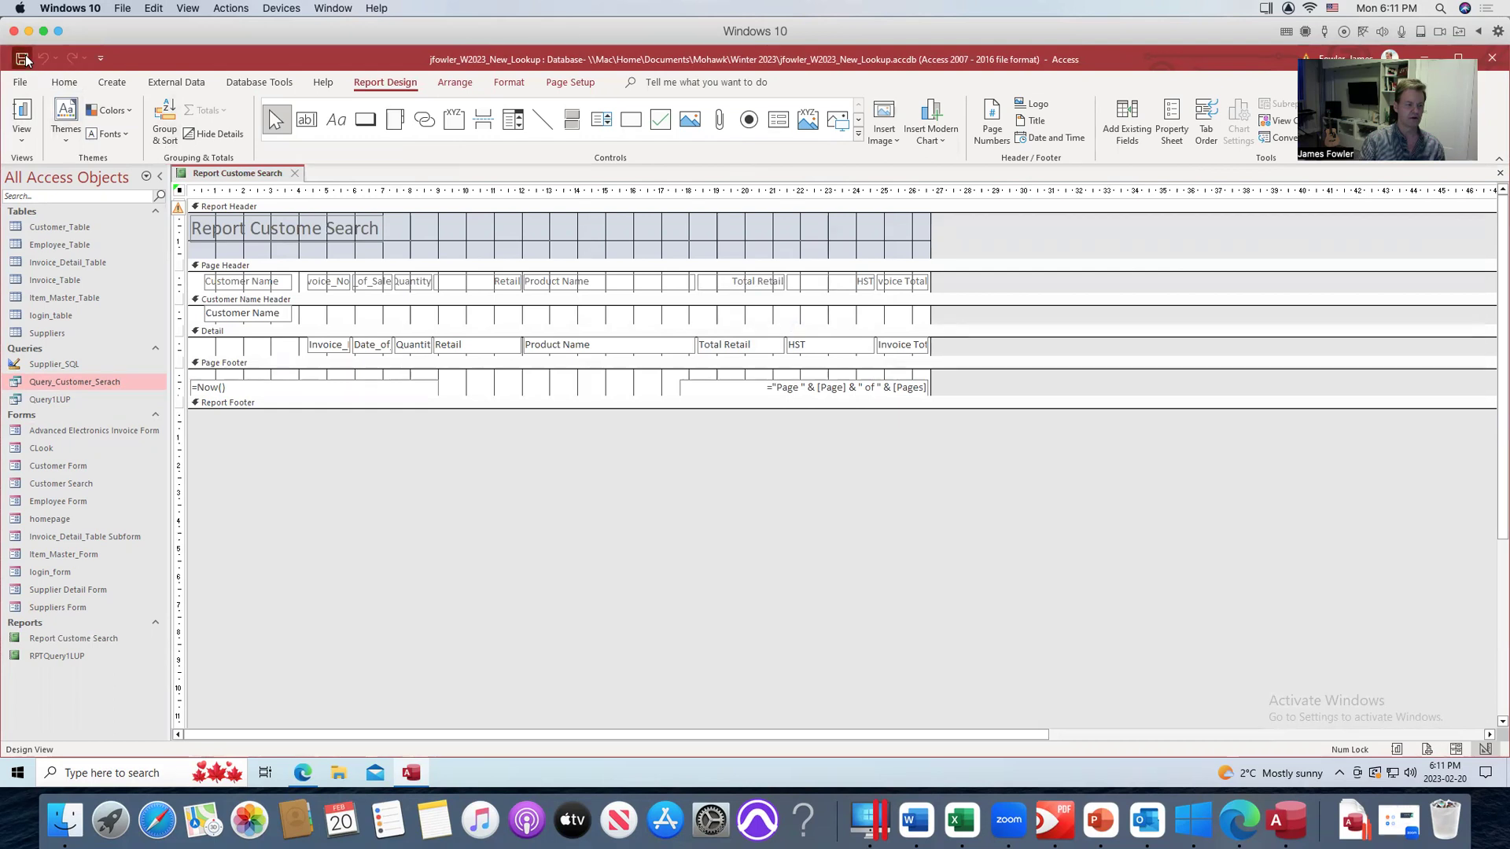
pyautogui.click(295, 173)
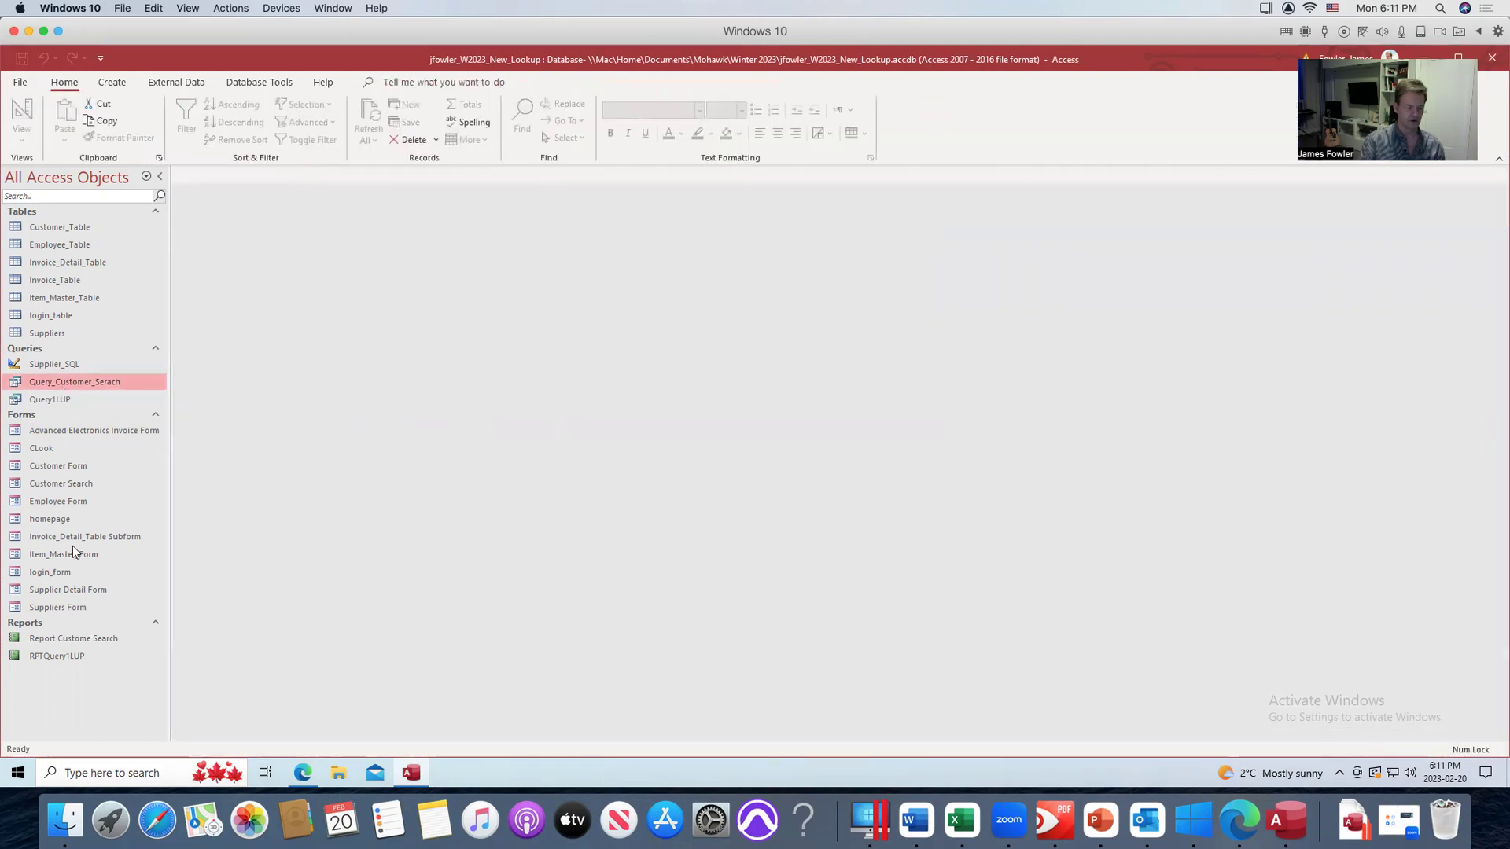
pyautogui.doubleClick(79, 655)
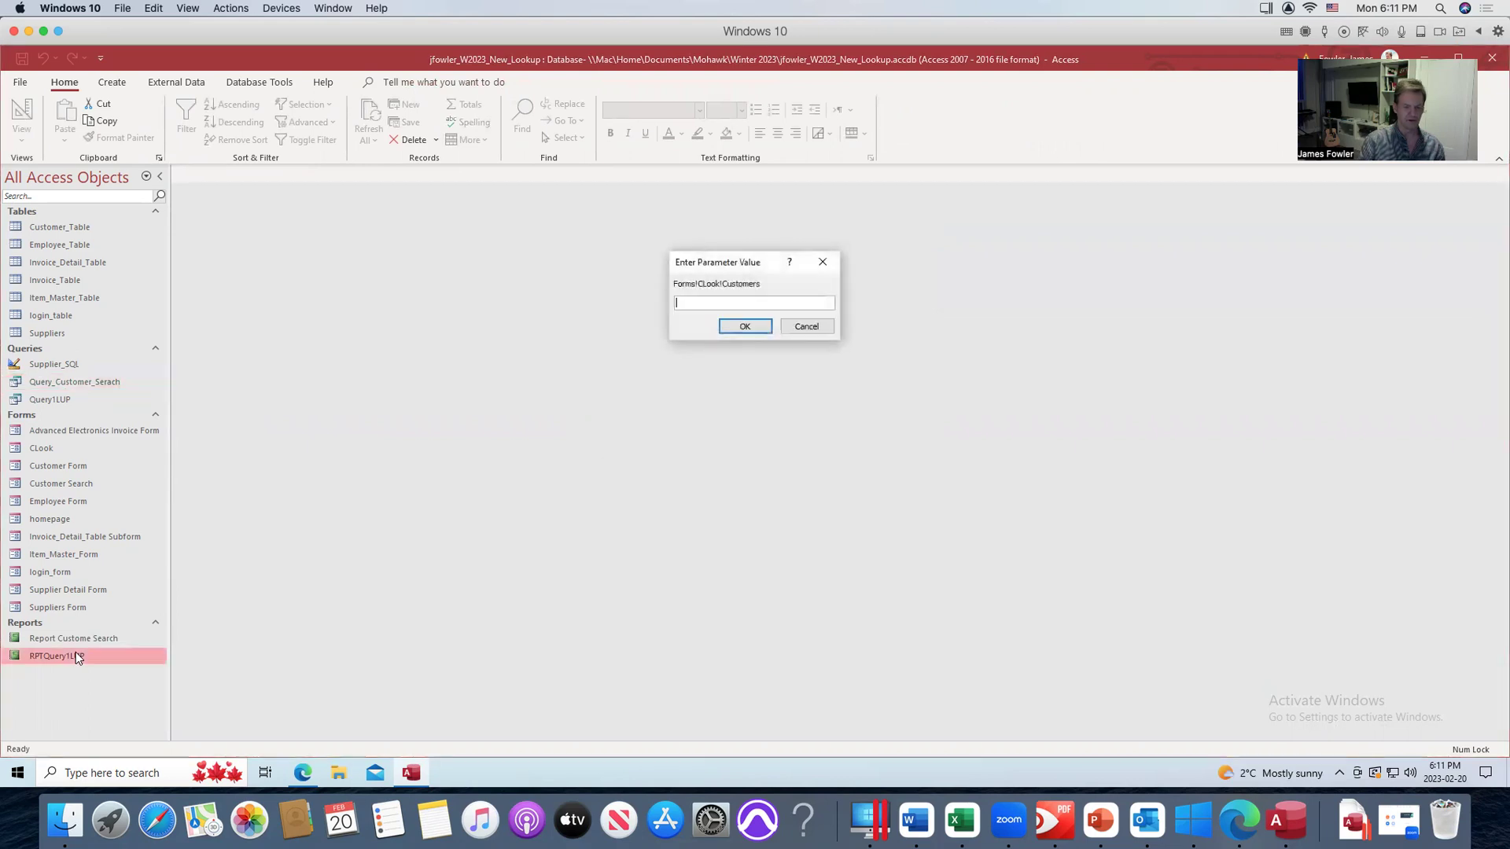
pyautogui.click(807, 326)
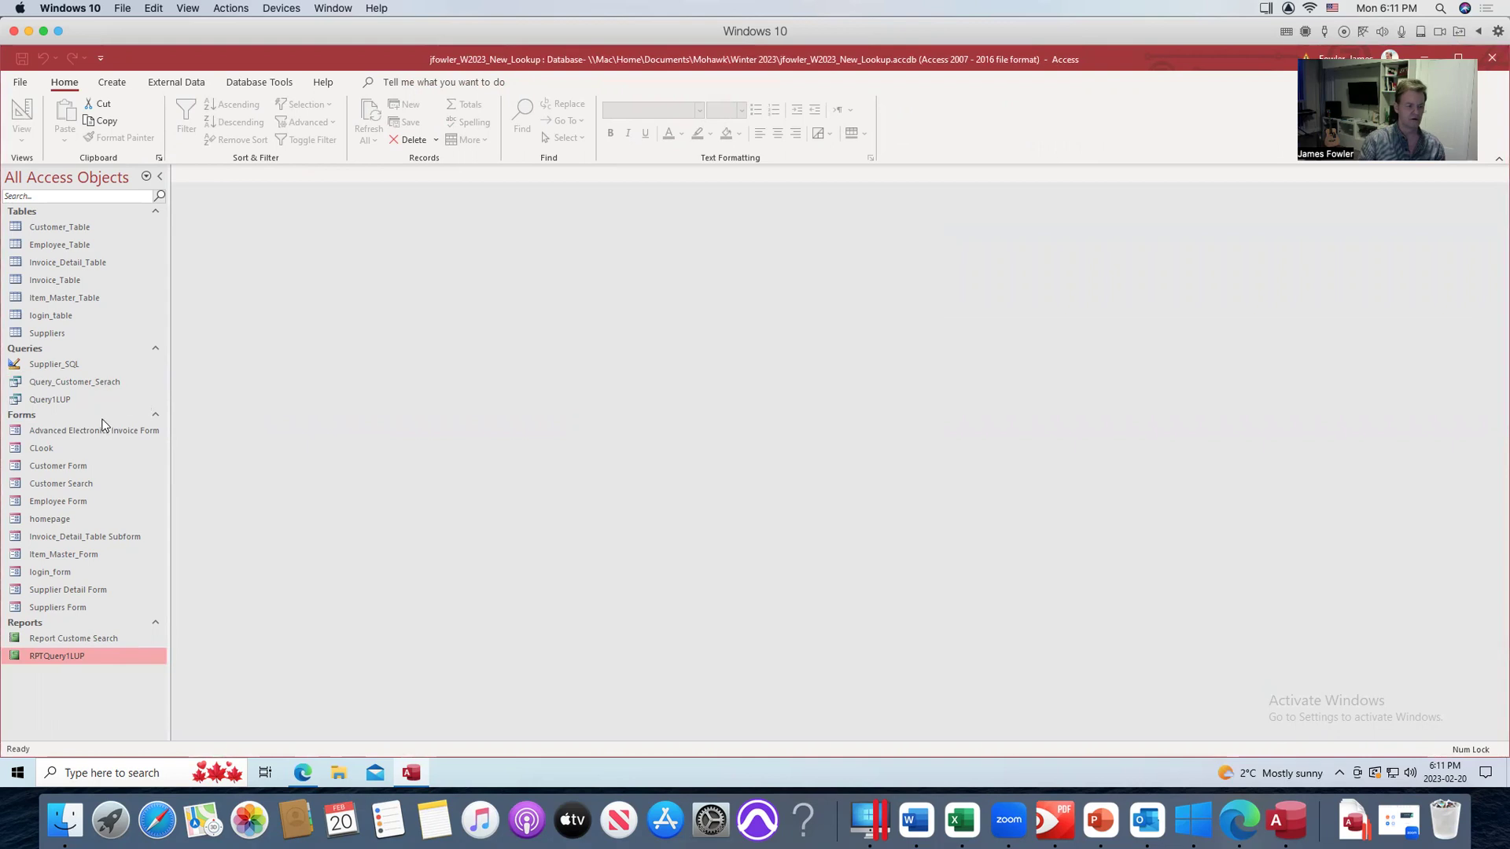
# Open the Customer Search form in Design View and draw a command button below the Customers combo box.
pyautogui.click(82, 484)
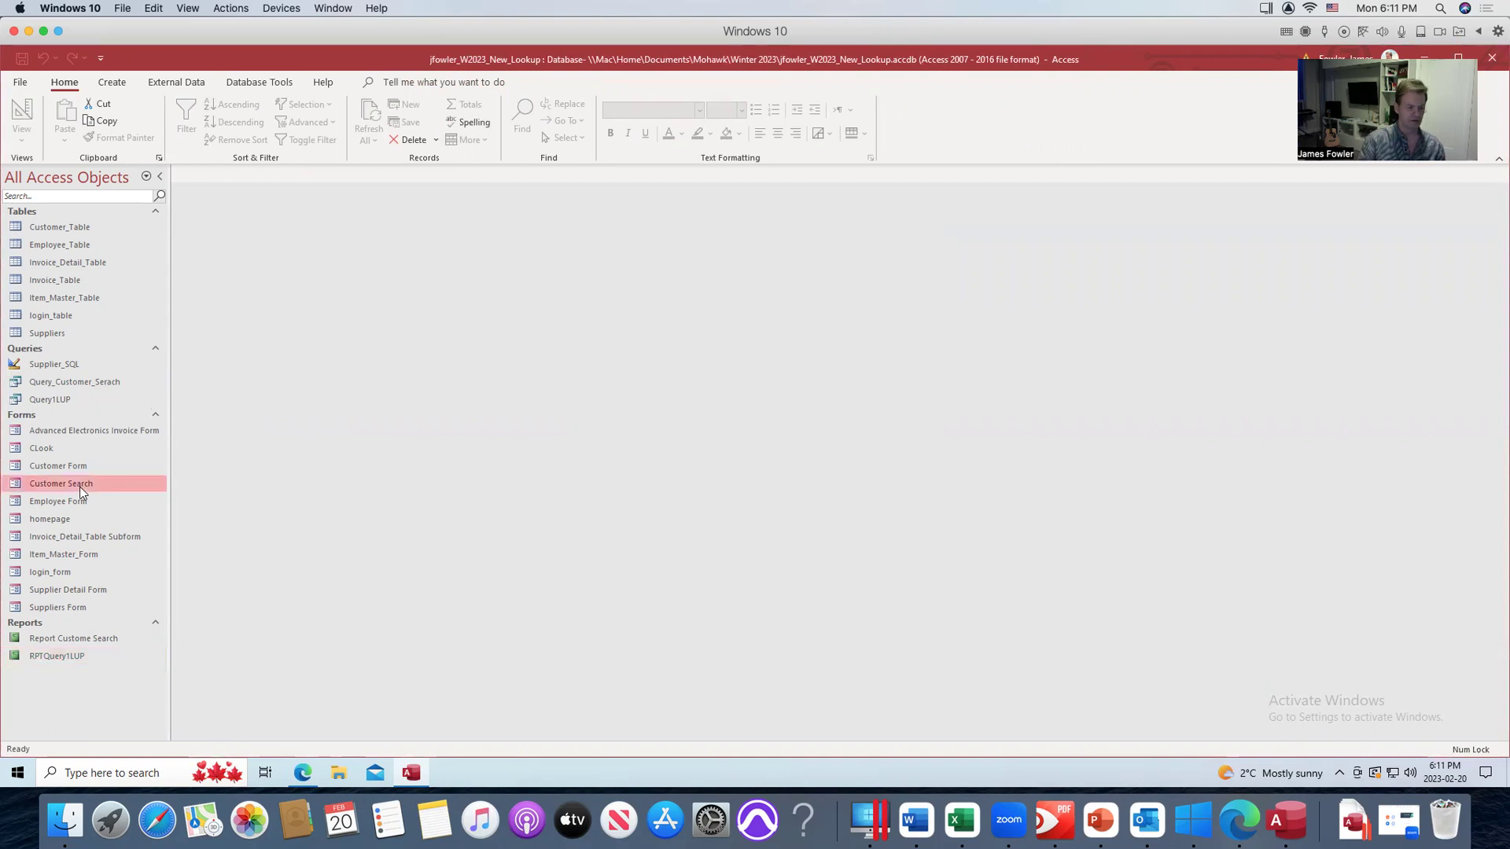
pyautogui.doubleClick(82, 491)
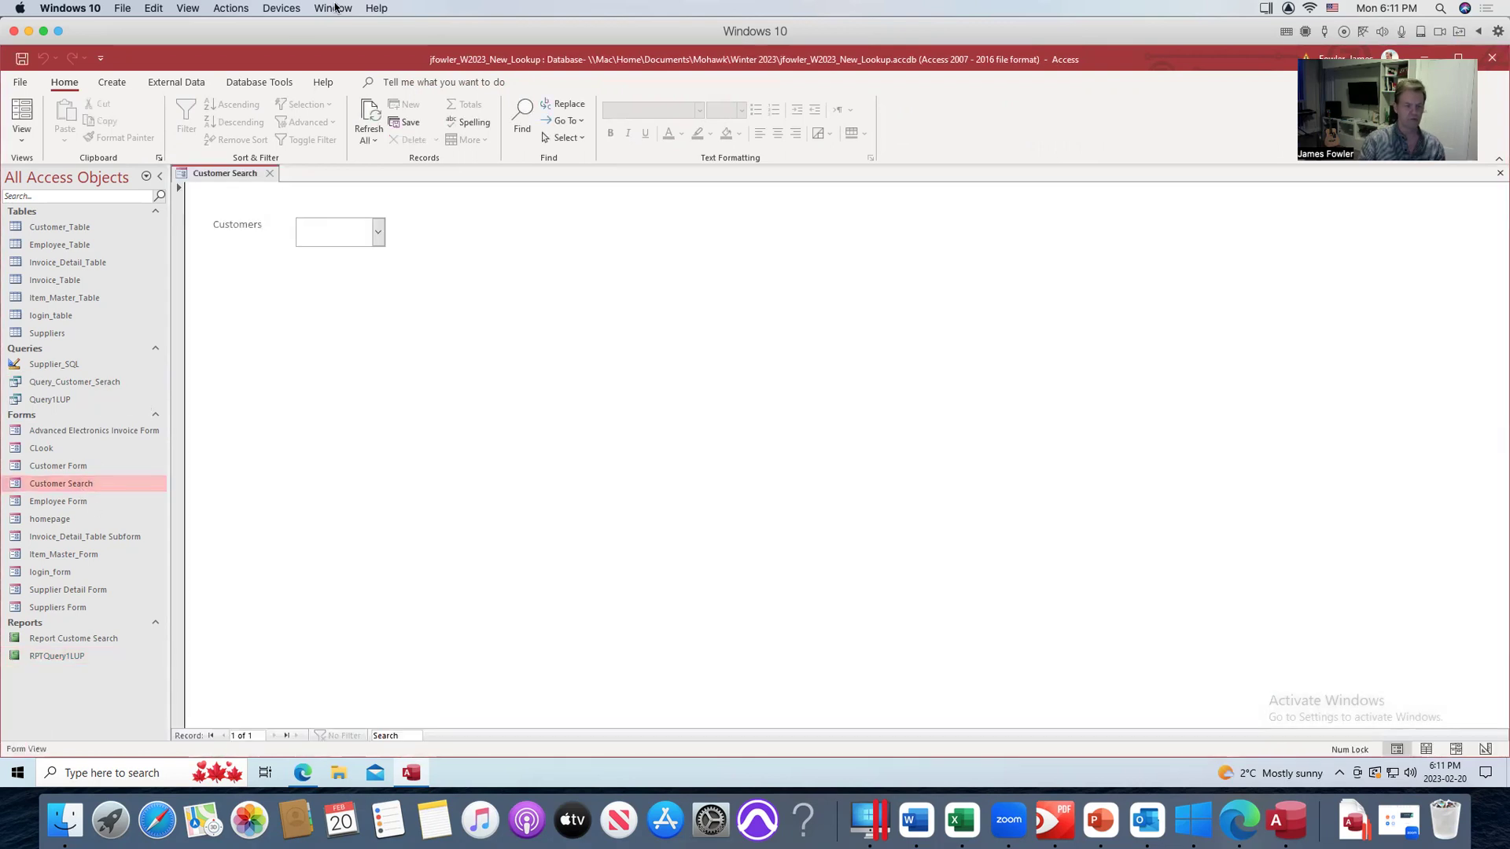
pyautogui.rightClick(246, 175)
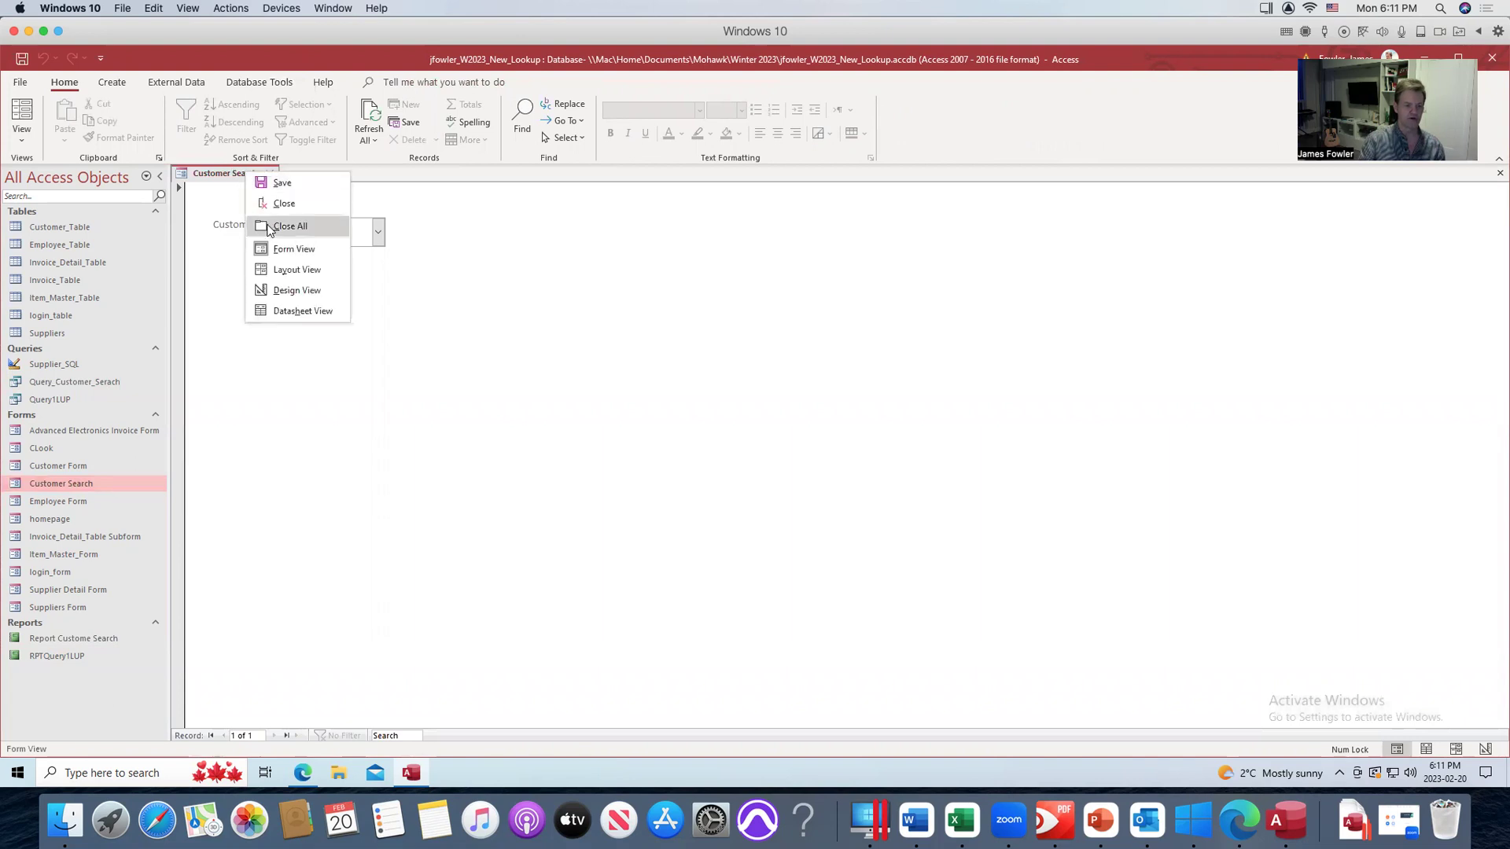
pyautogui.click(309, 295)
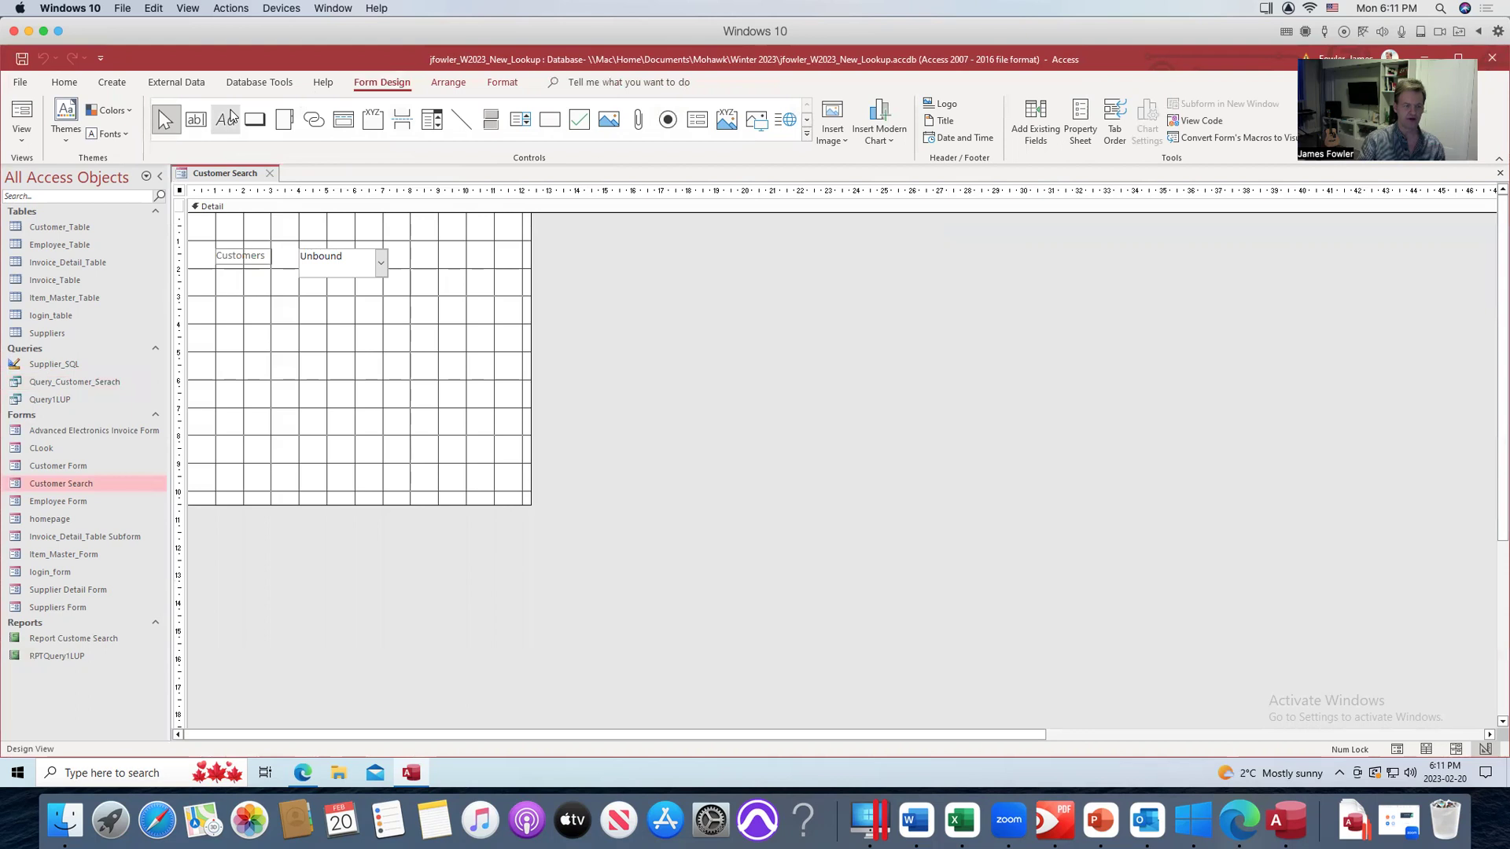
pyautogui.click(254, 122)
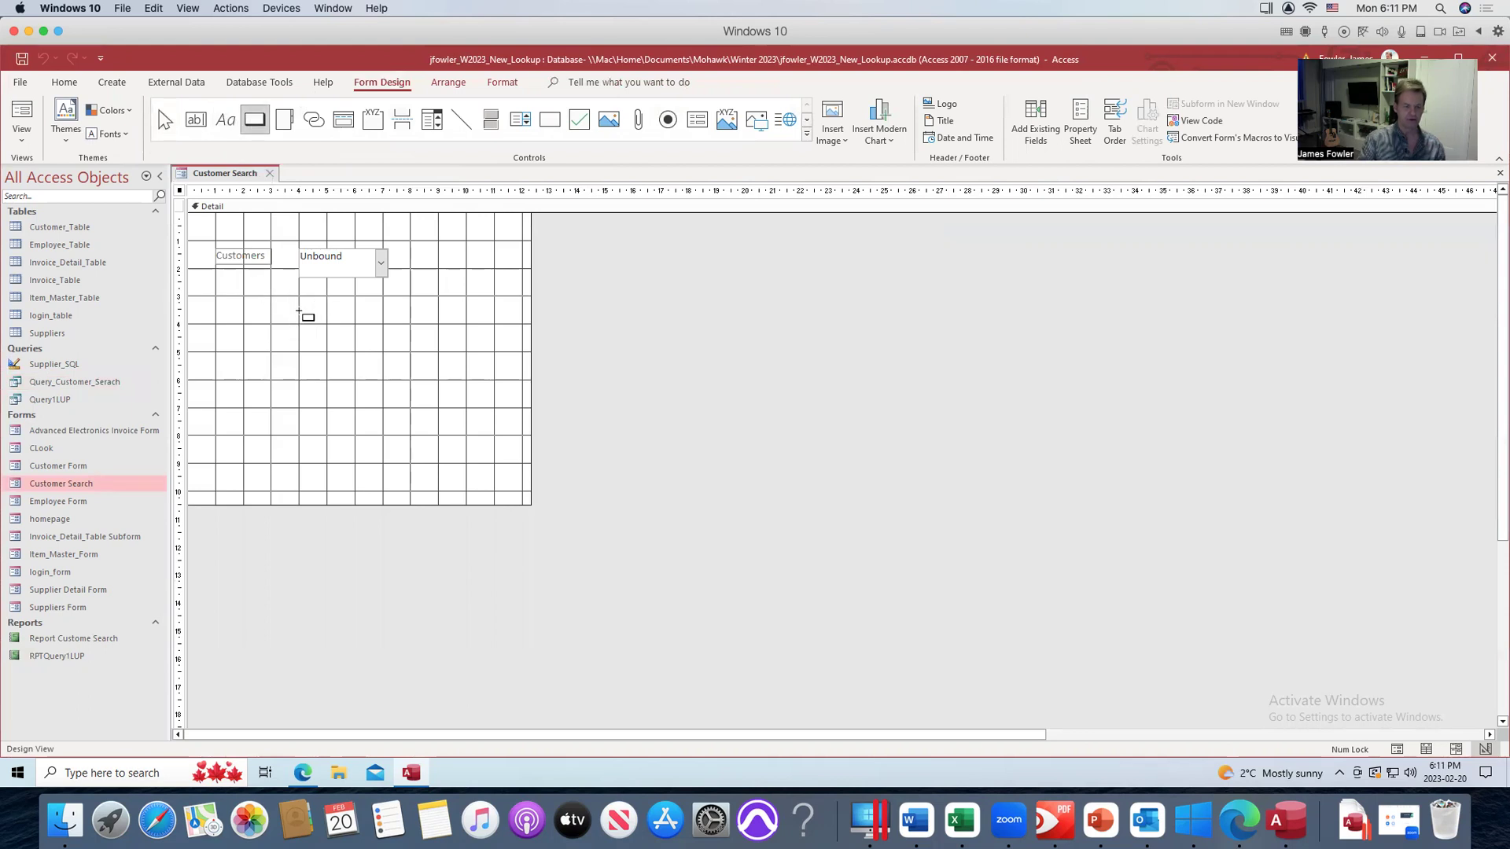
pyautogui.moveTo(299, 312); pyautogui.dragTo(405, 355)
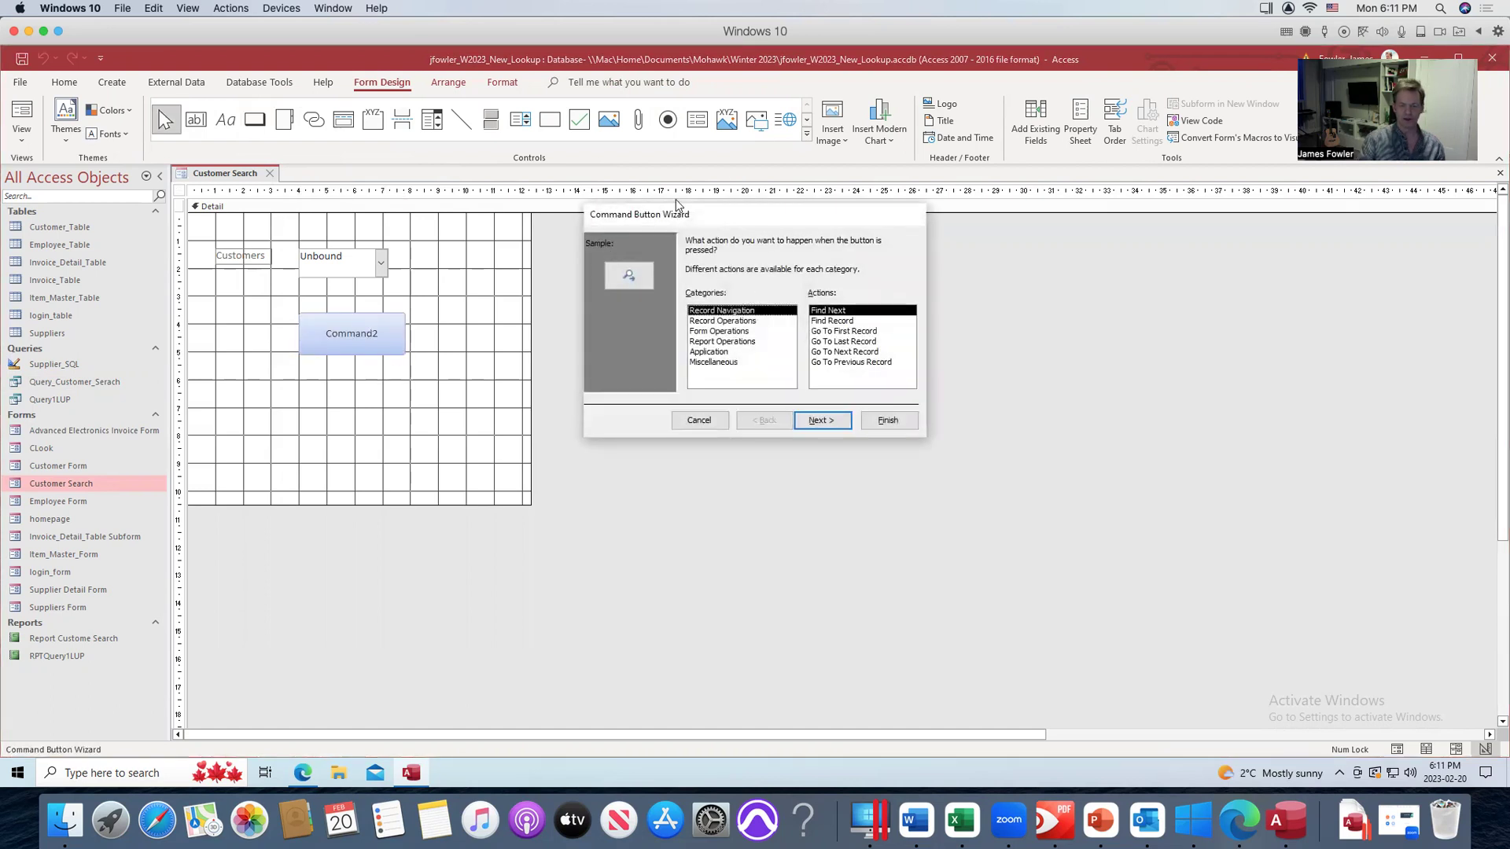
# Make the button open Report Custome Search through Report Operations, show the text "Open Report", and save and close the form.
pyautogui.click(714, 343)
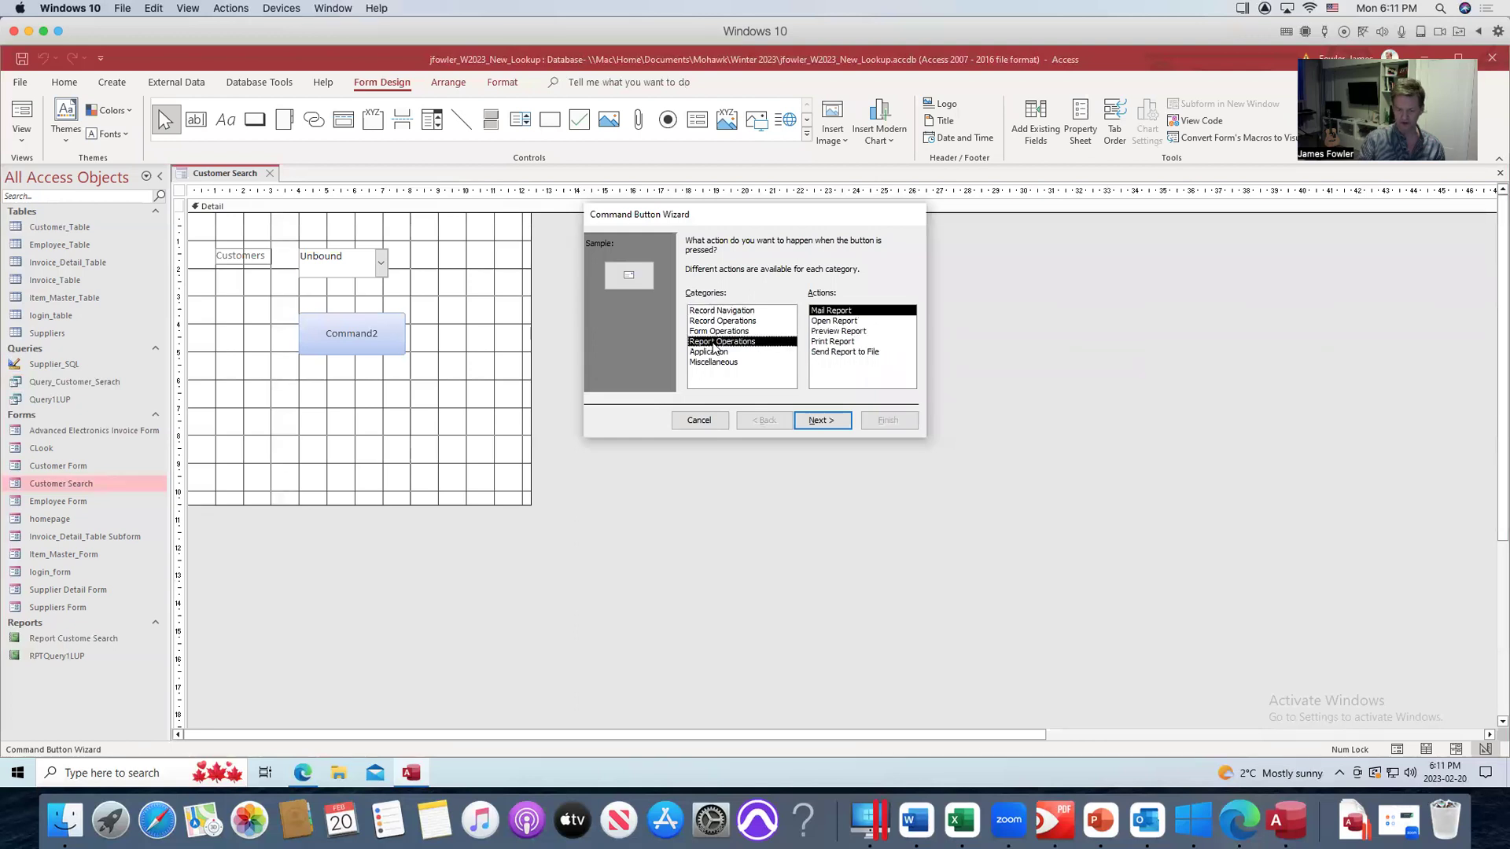
pyautogui.click(837, 324)
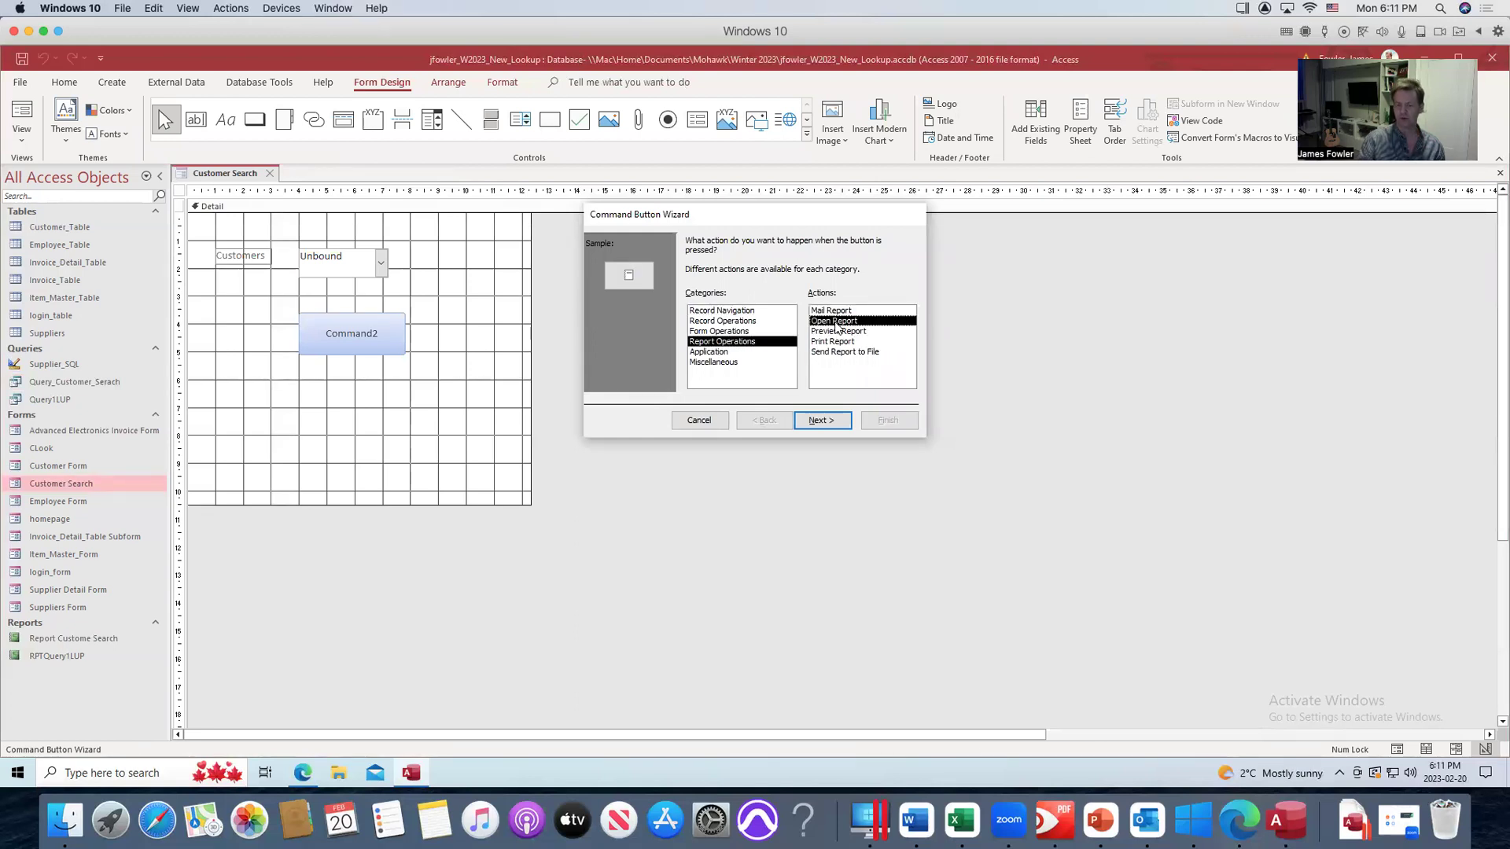
pyautogui.click(832, 423)
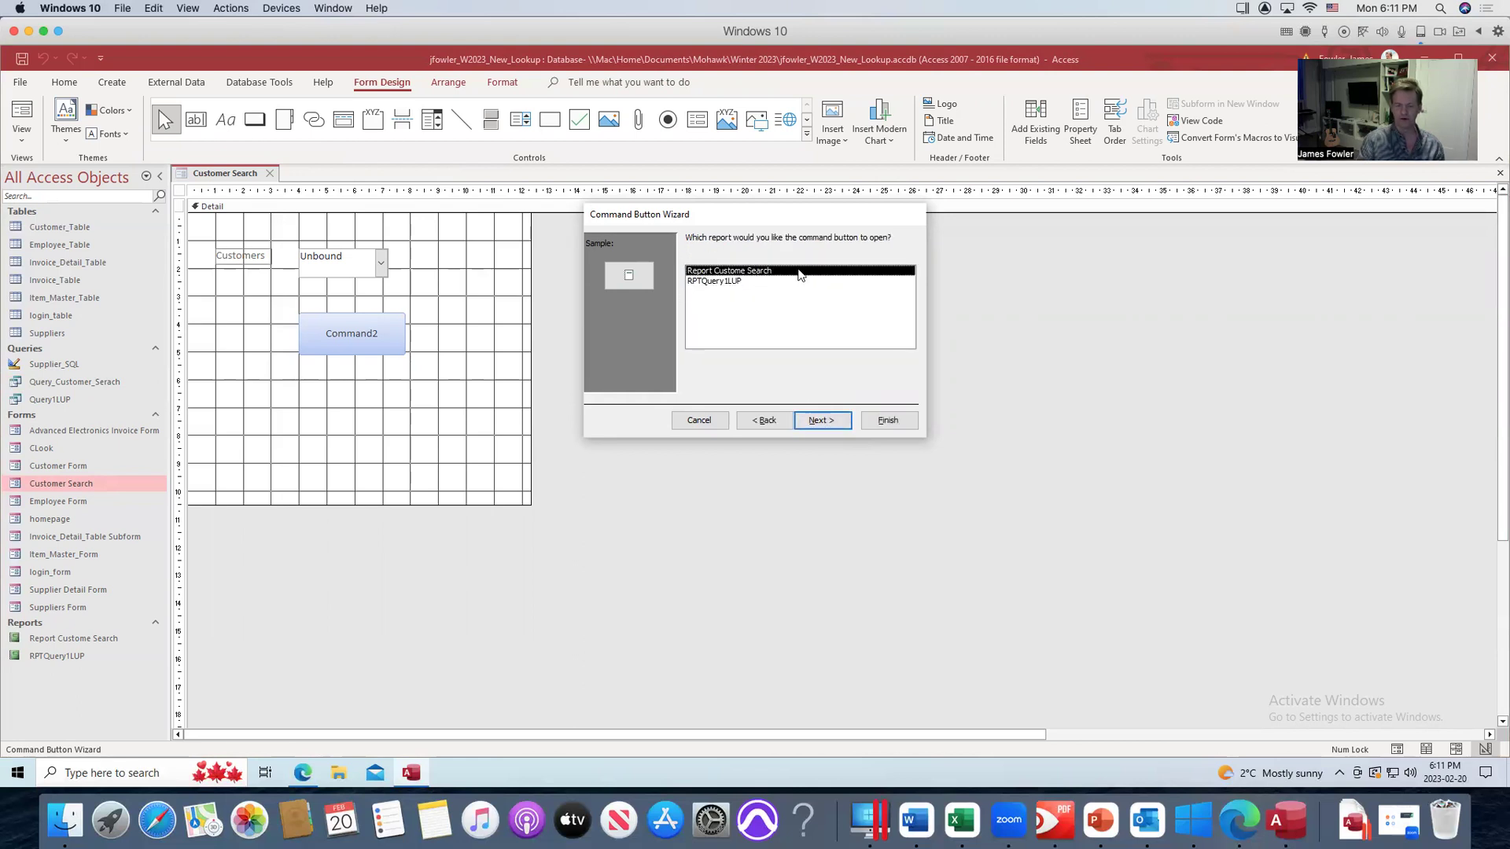
pyautogui.click(842, 423)
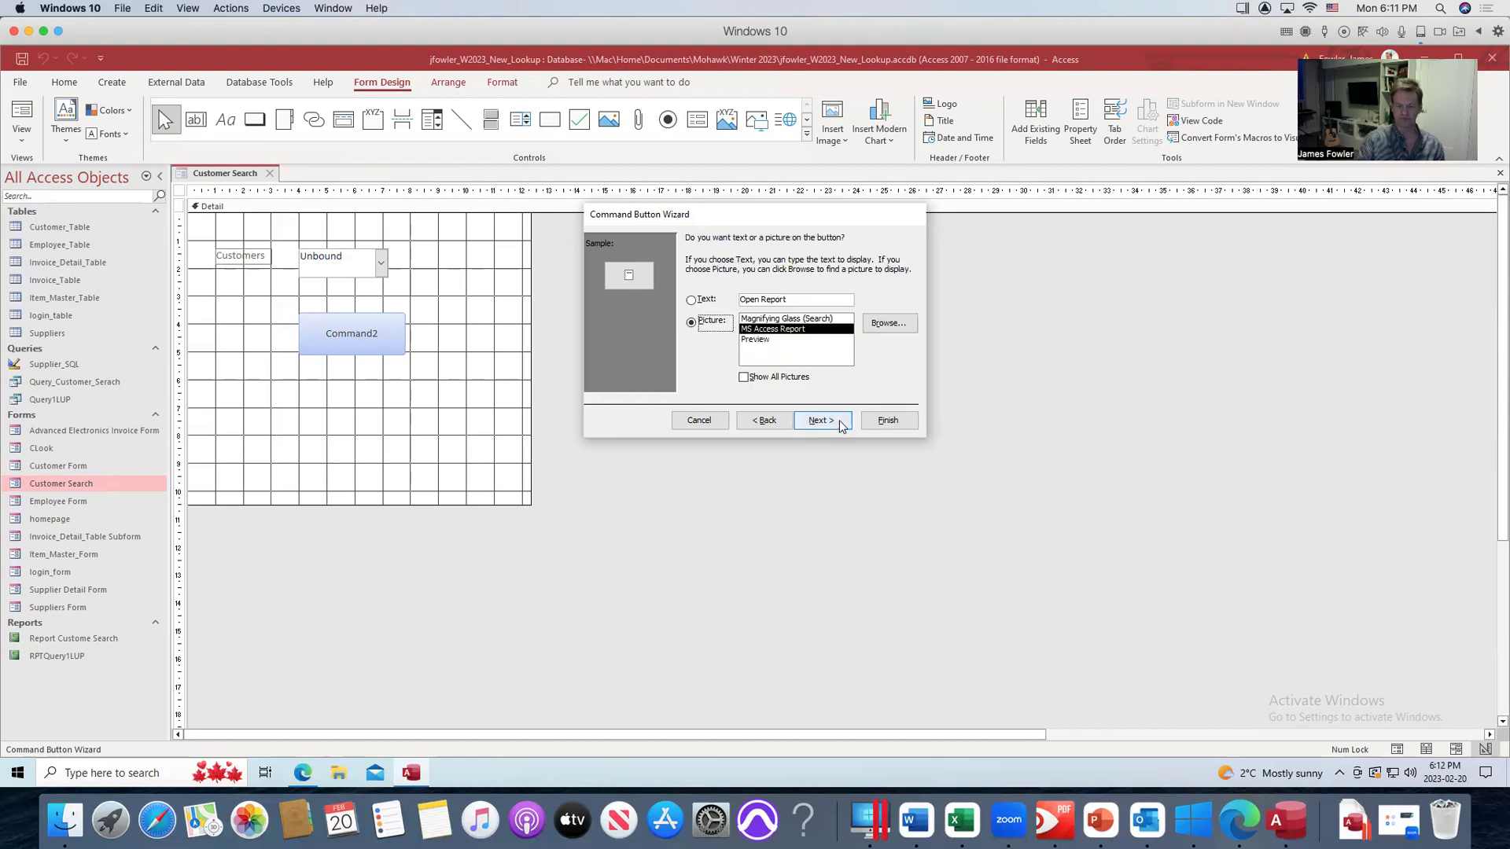
pyautogui.click(711, 304)
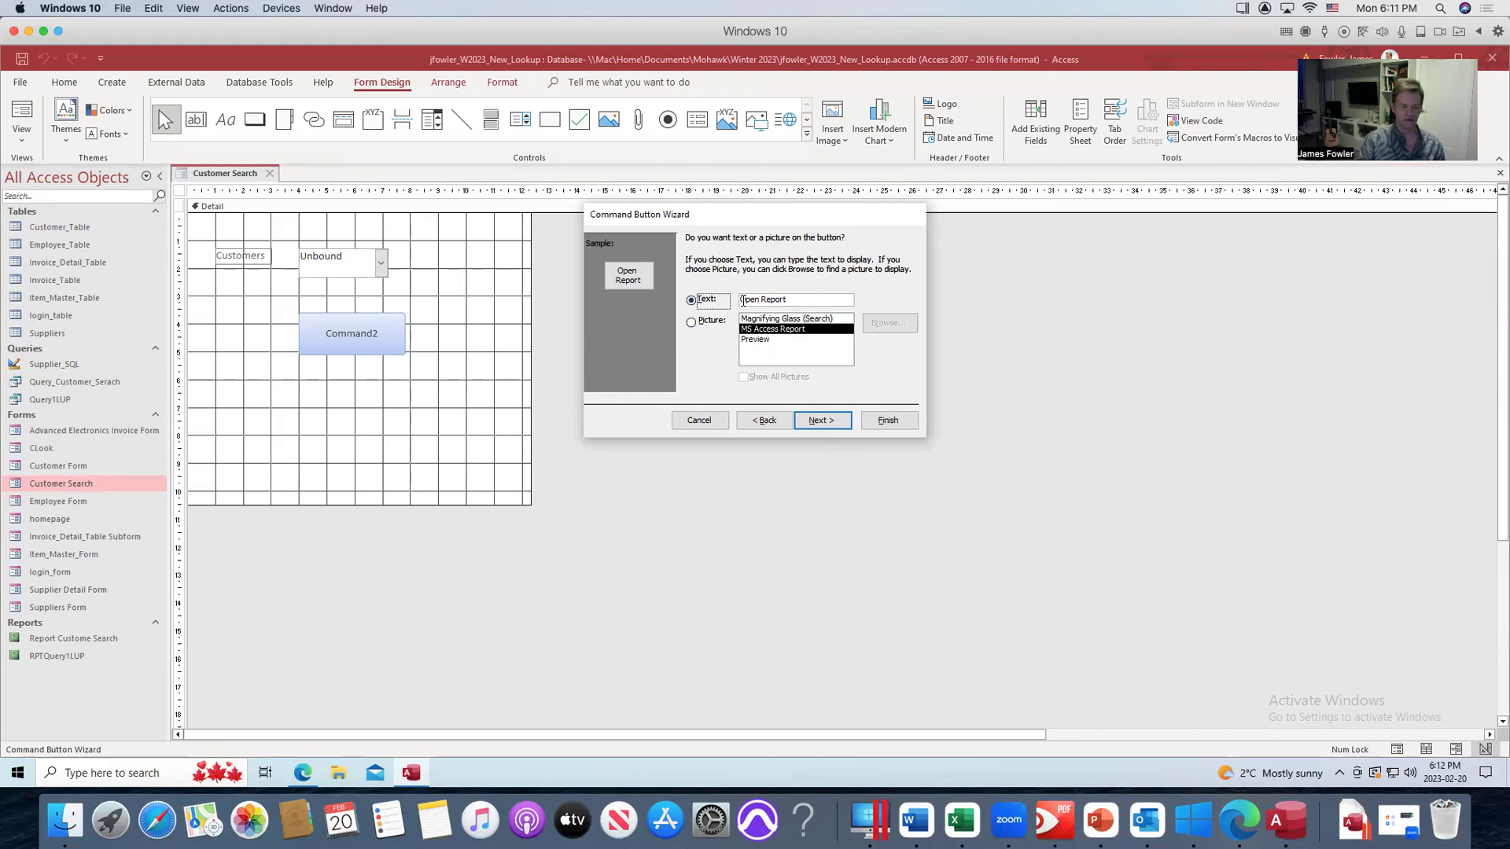
pyautogui.click(844, 420)
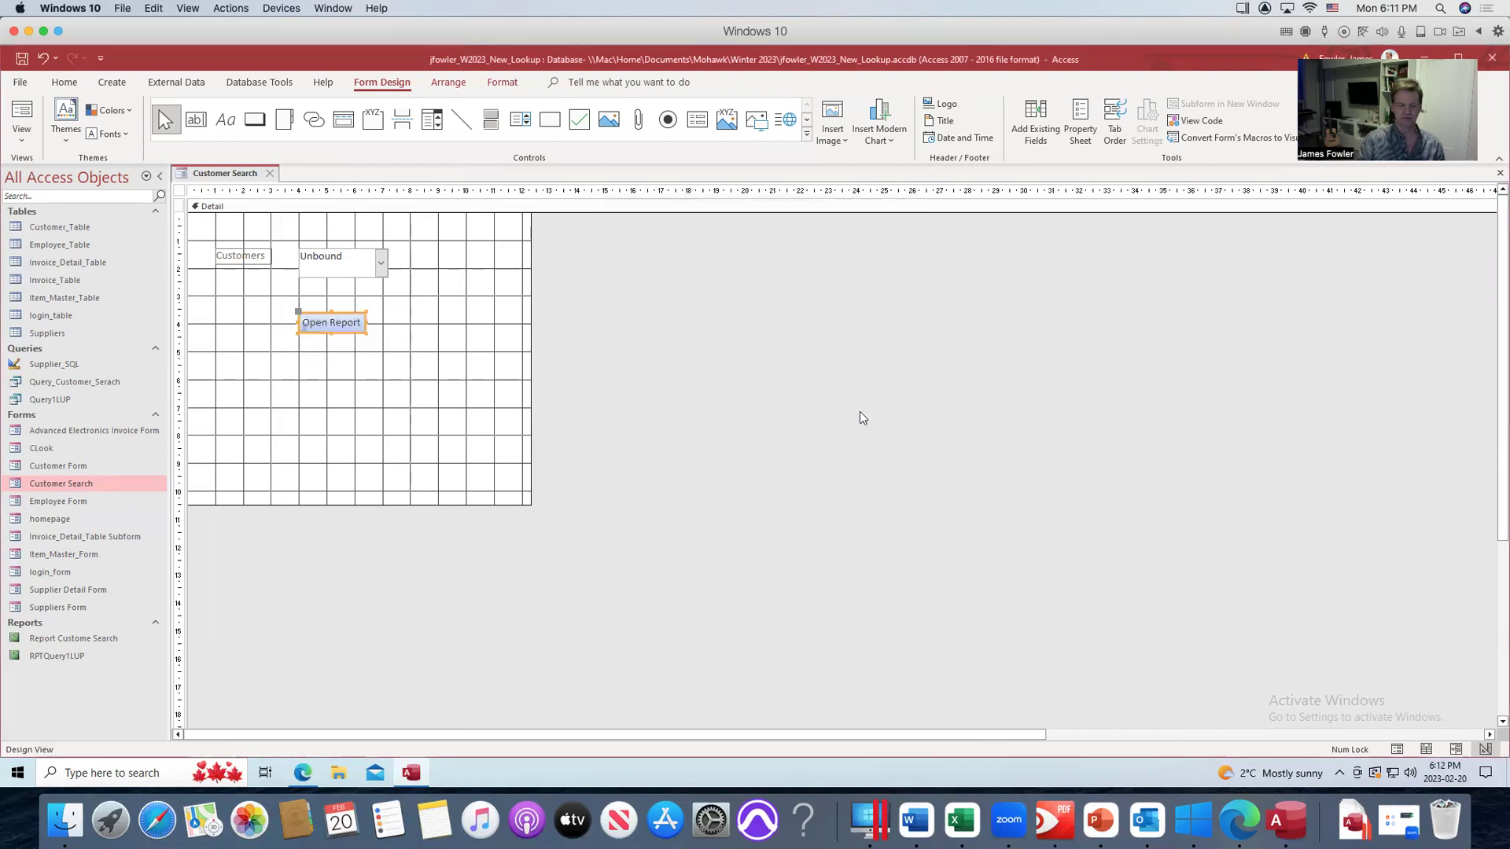
pyautogui.click(22, 58)
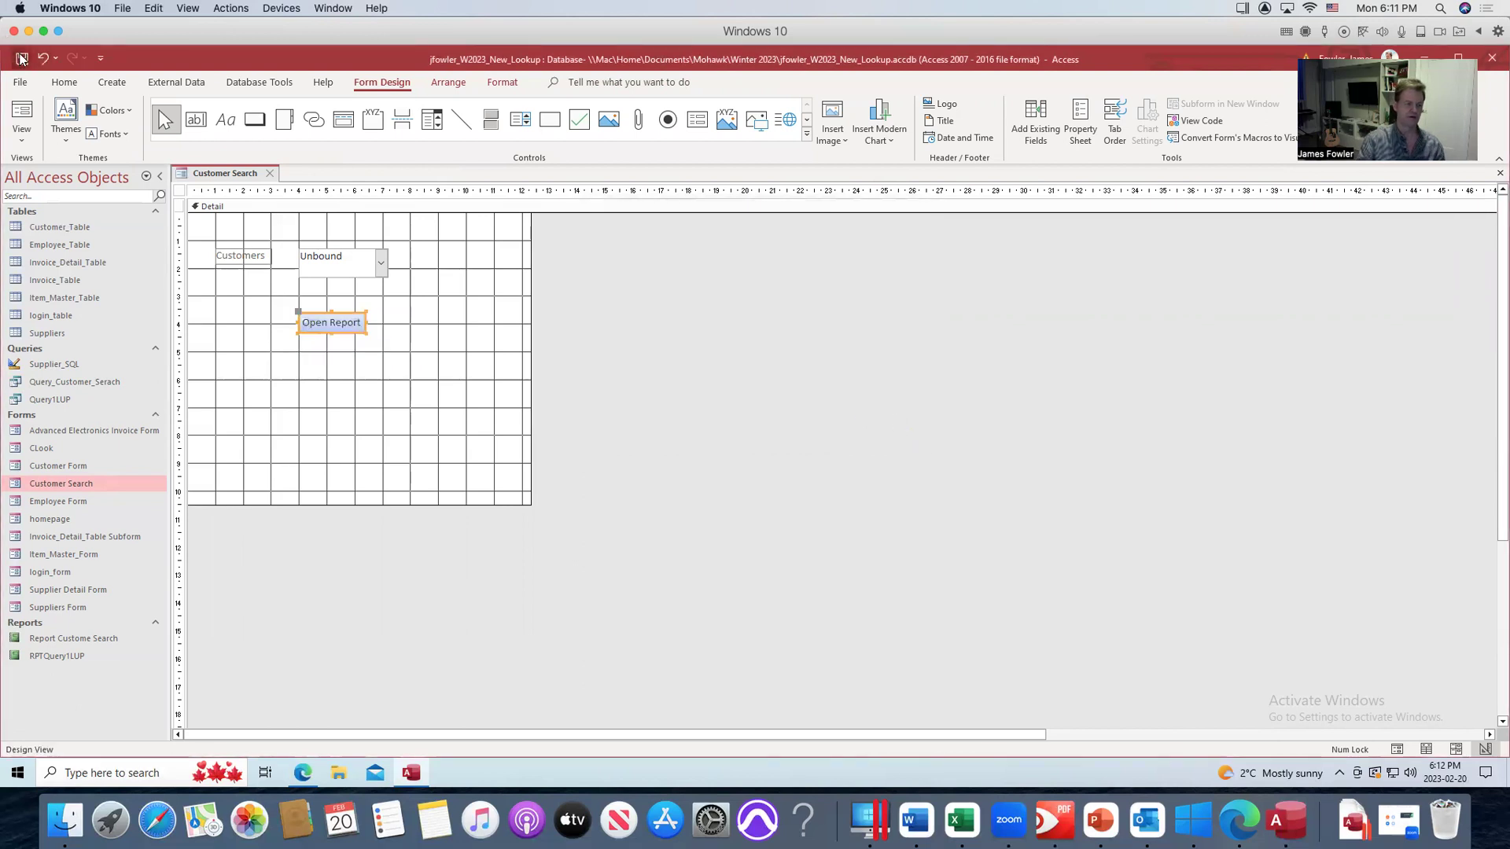
pyautogui.click(269, 173)
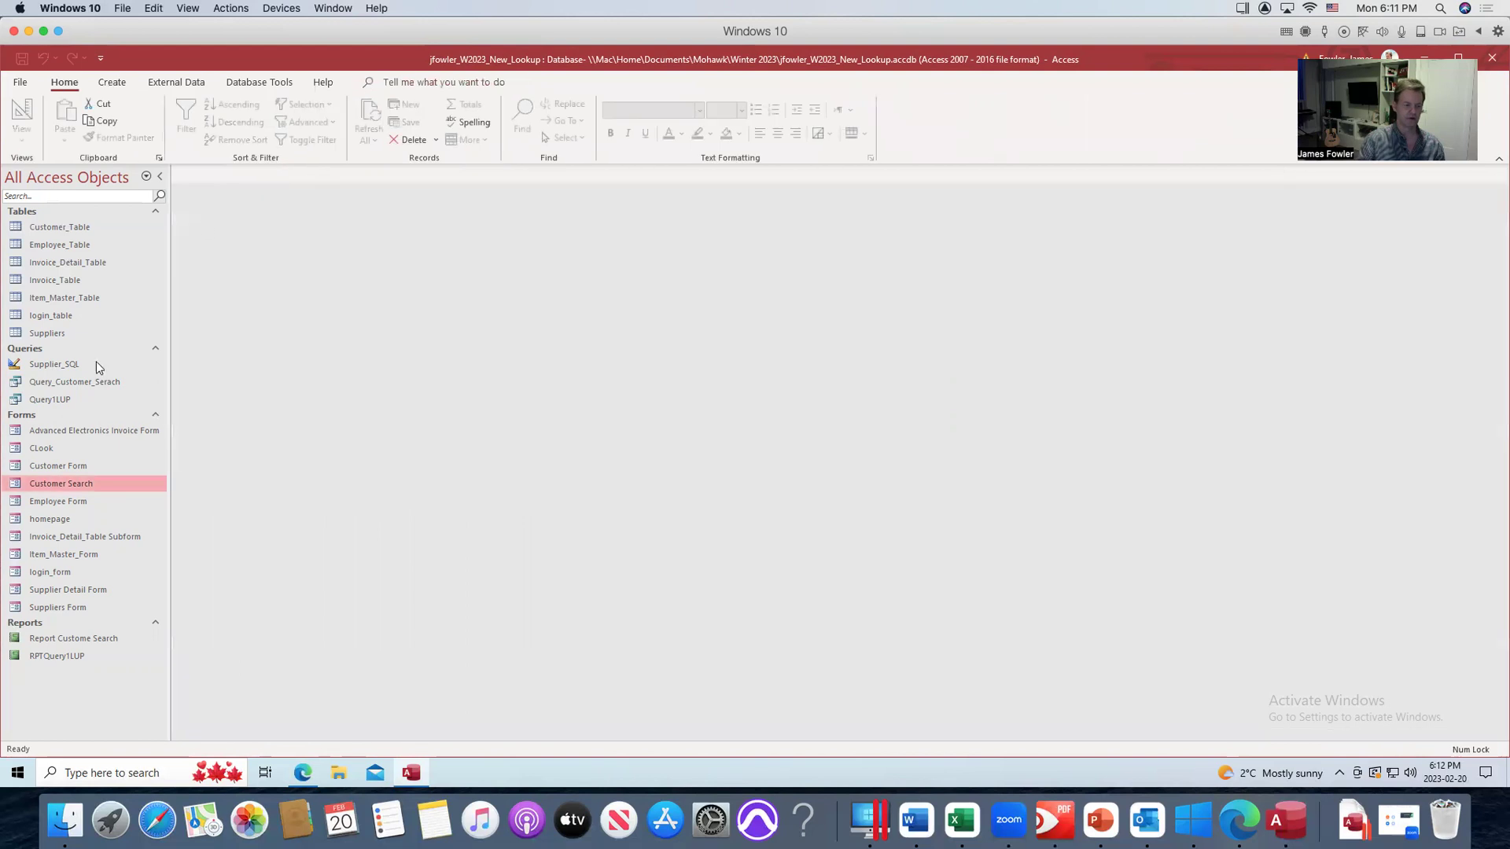
# Open the Customer Search form, choose a customer in the Customers combo box, and open the customer's report from the form.
pyautogui.doubleClick(89, 486)
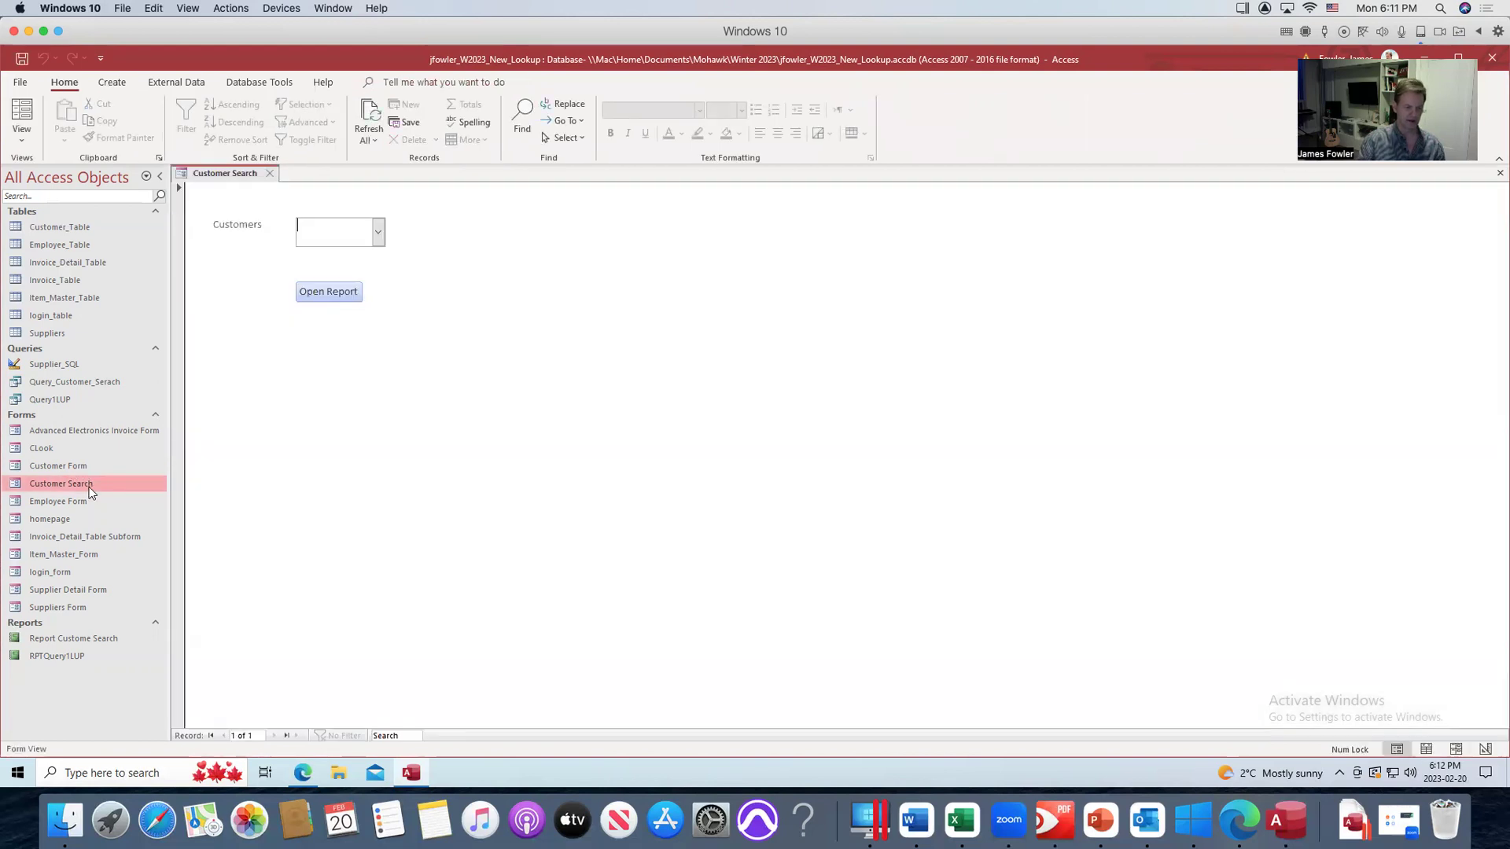
pyautogui.click(379, 236)
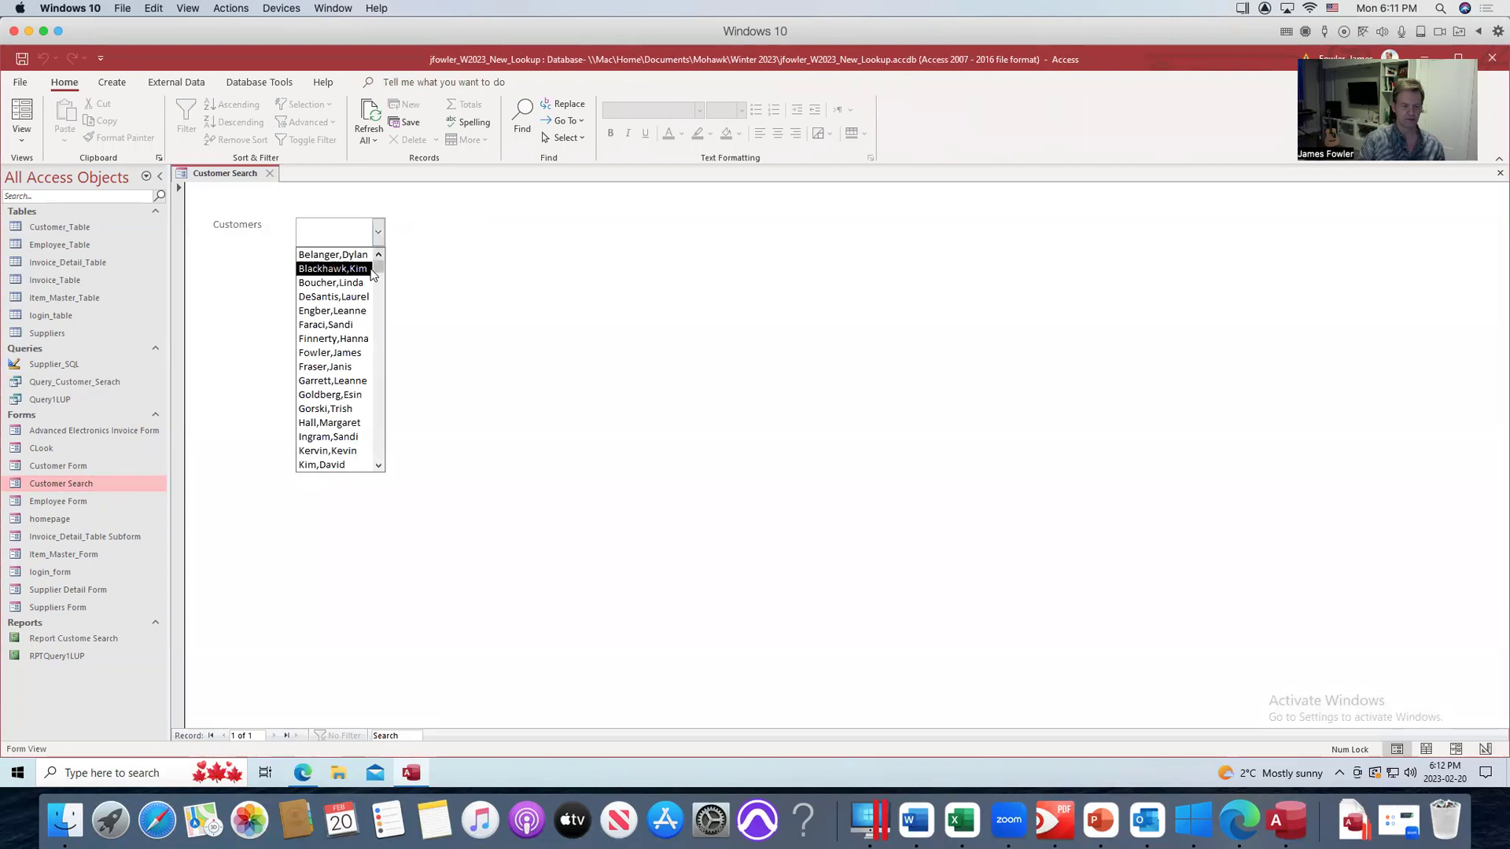
pyautogui.click(355, 408)
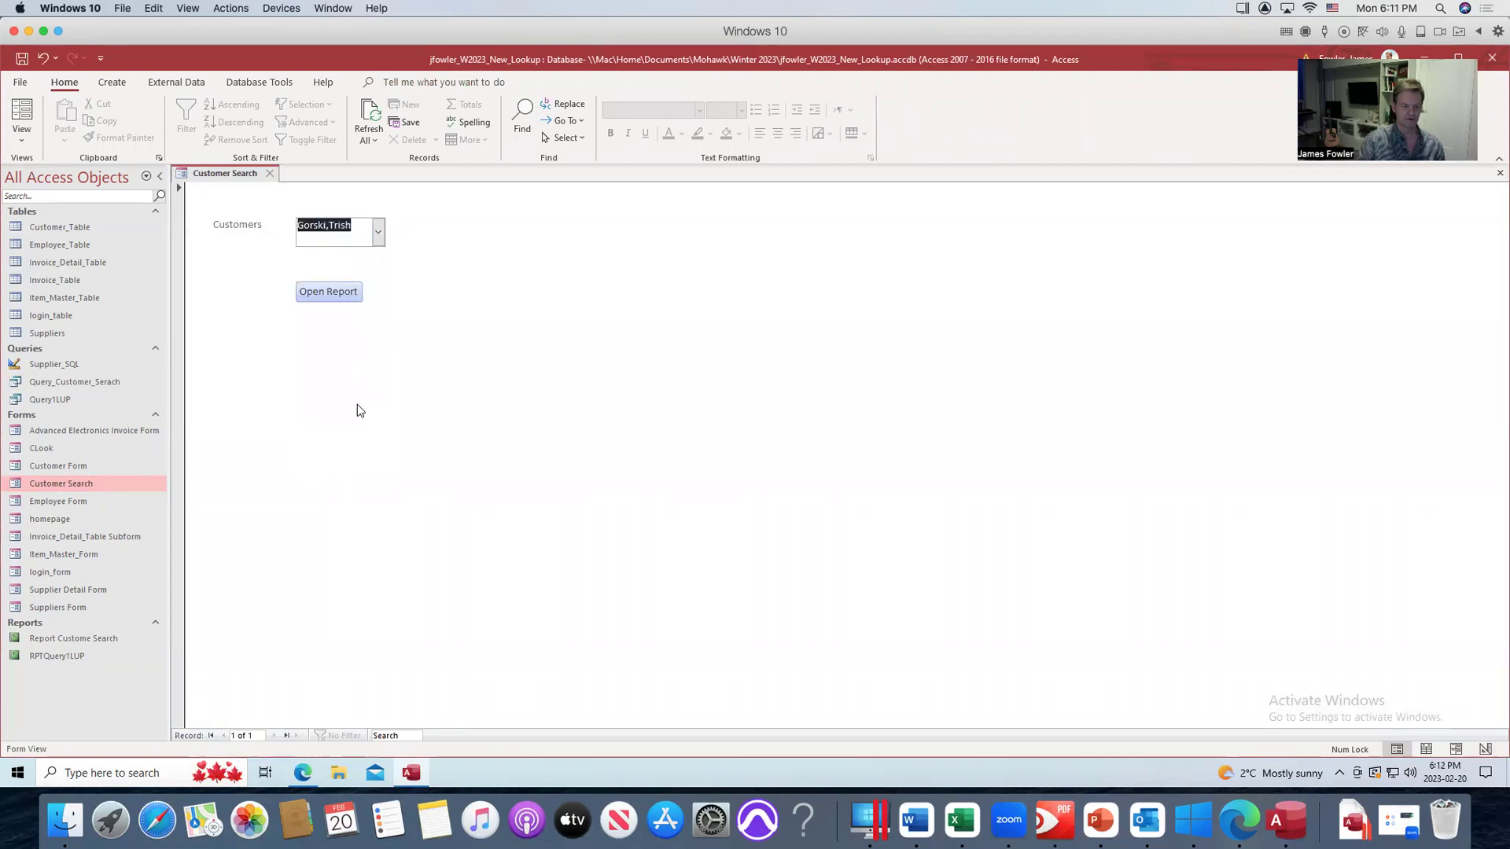
pyautogui.click(333, 296)
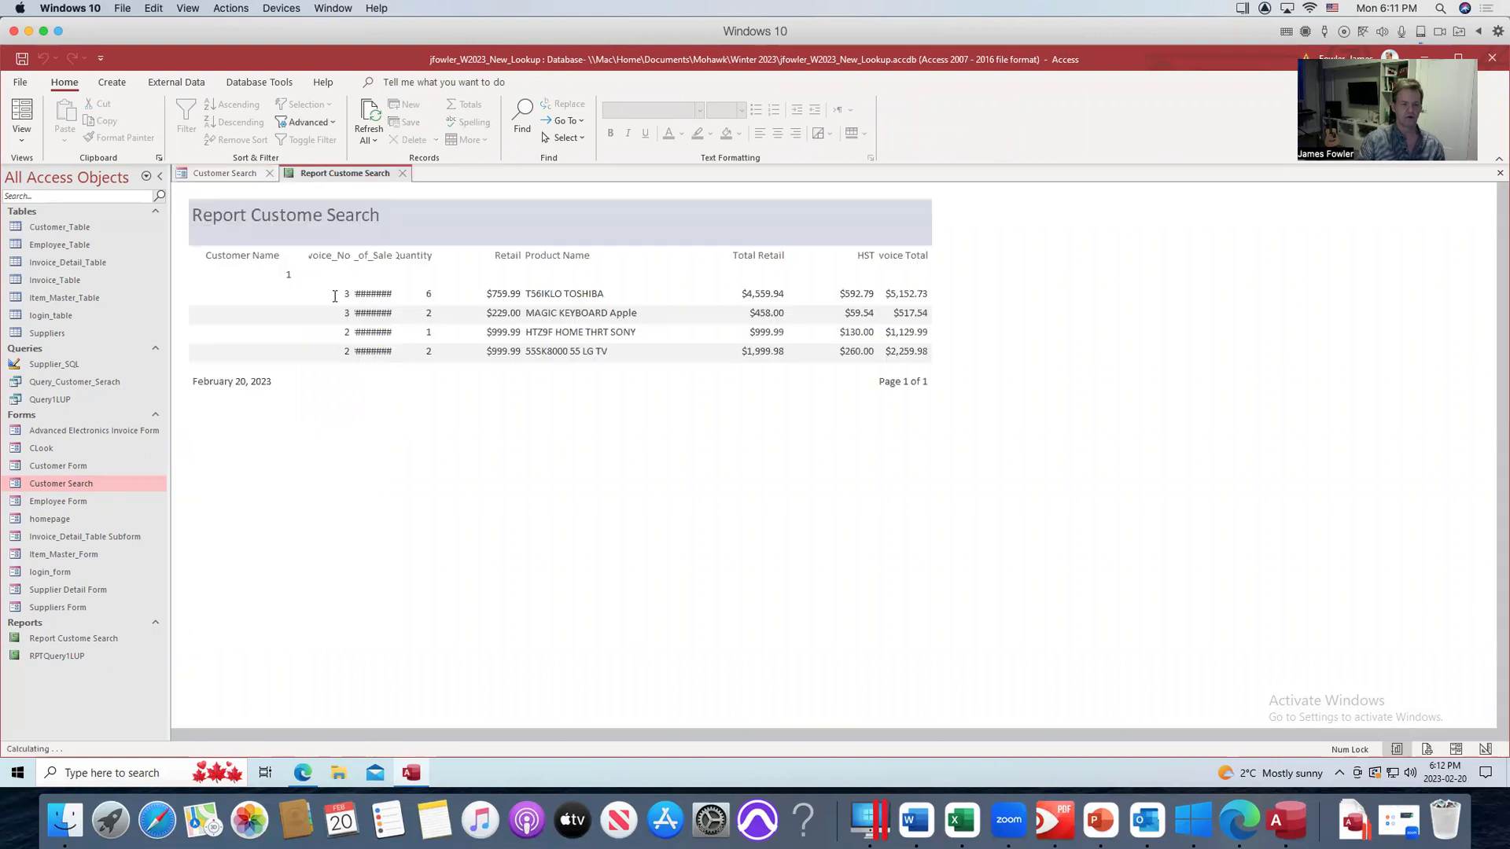
# In Layout View, widen the report's sale date values and the Invoice_No heading, and save and close the report.
pyautogui.rightClick(378, 178)
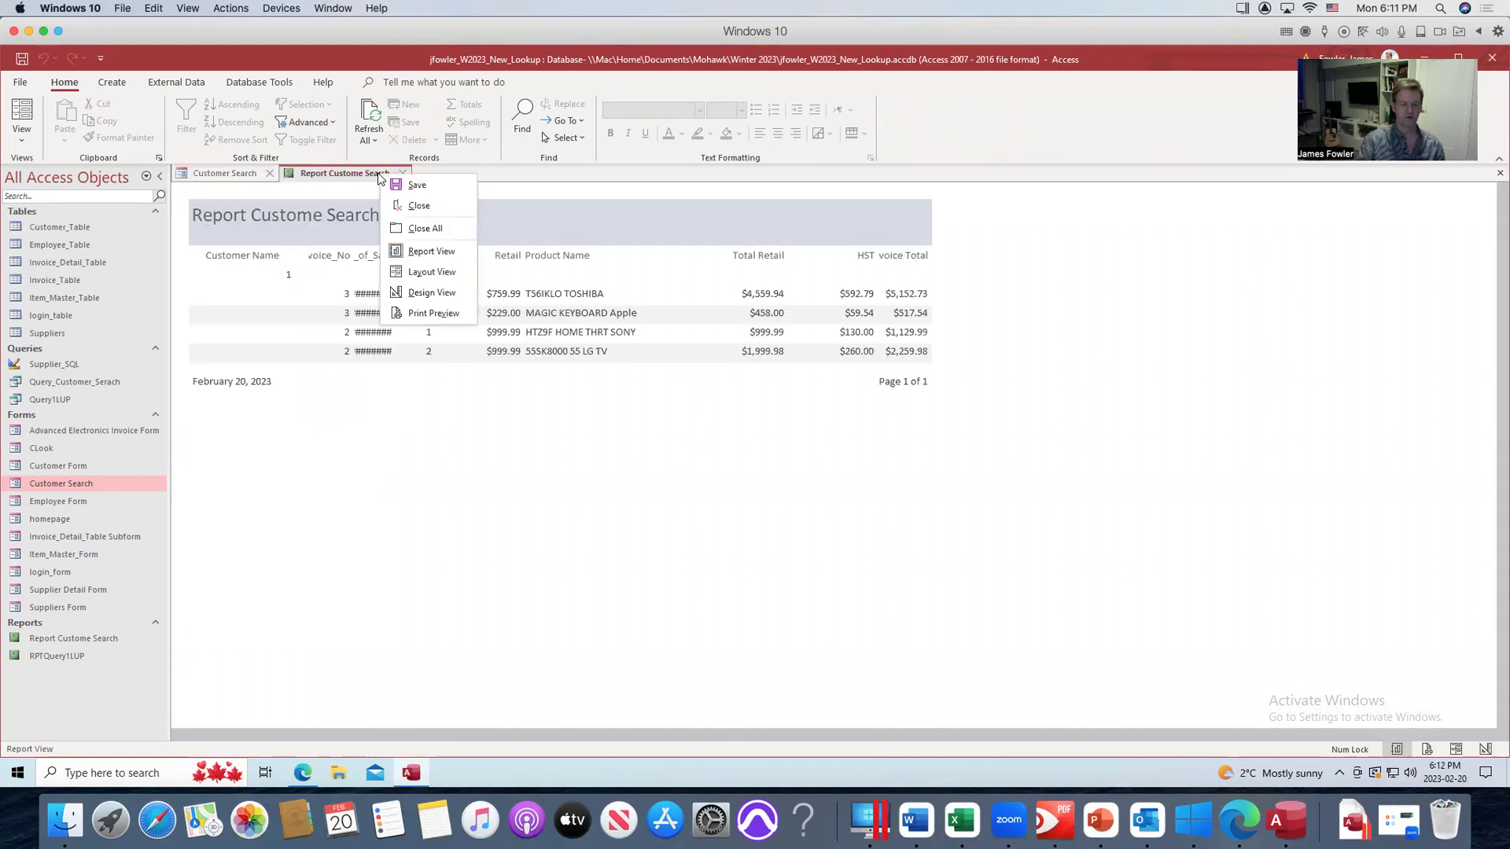
pyautogui.click(422, 272)
pyautogui.click(378, 313)
pyautogui.moveTo(391, 294); pyautogui.dragTo(412, 293)
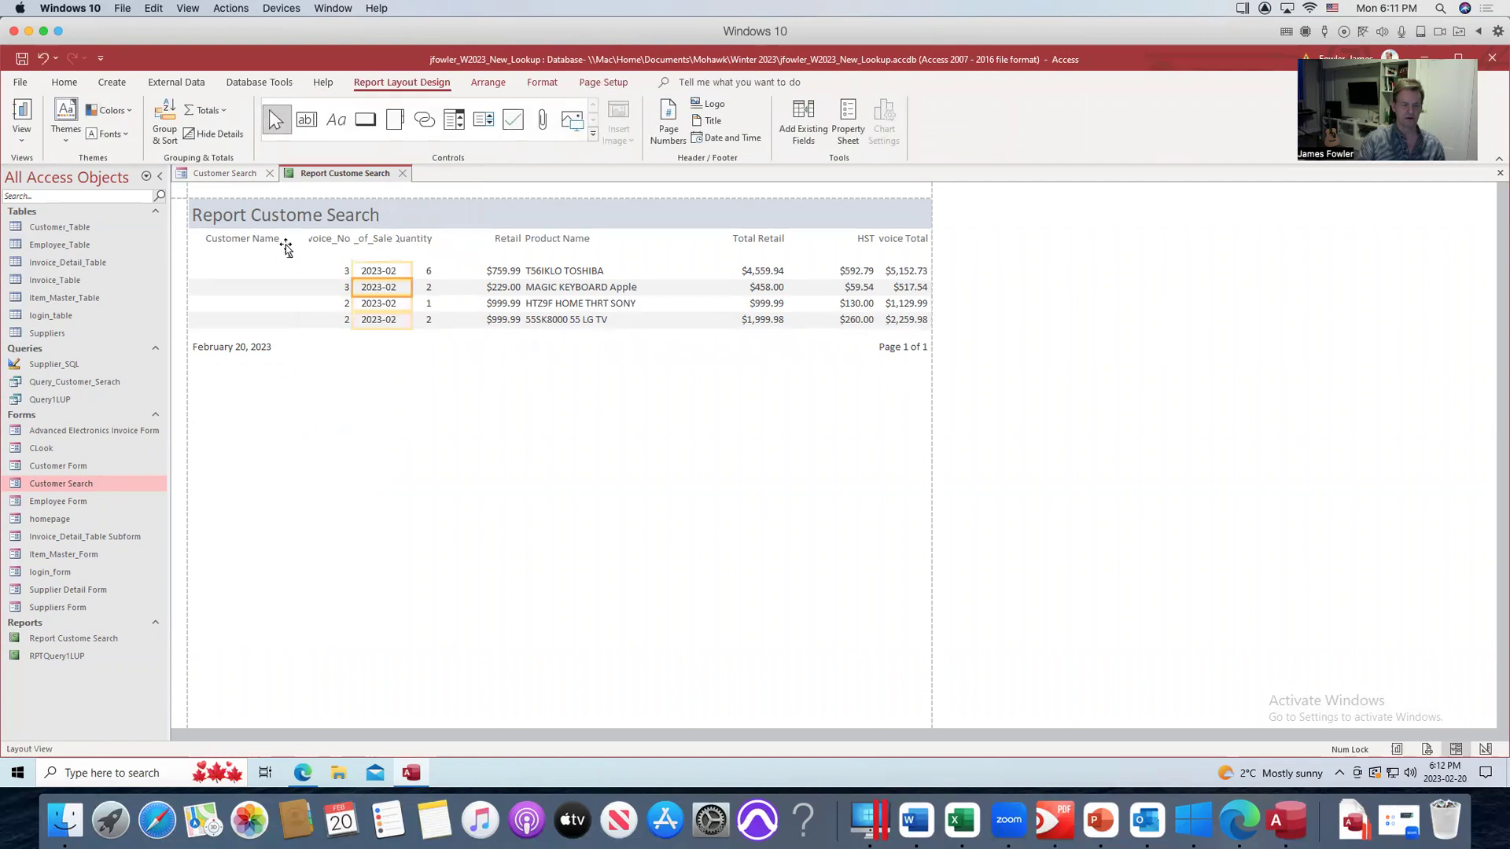
pyautogui.click(323, 240)
pyautogui.moveTo(351, 240); pyautogui.dragTo(364, 240)
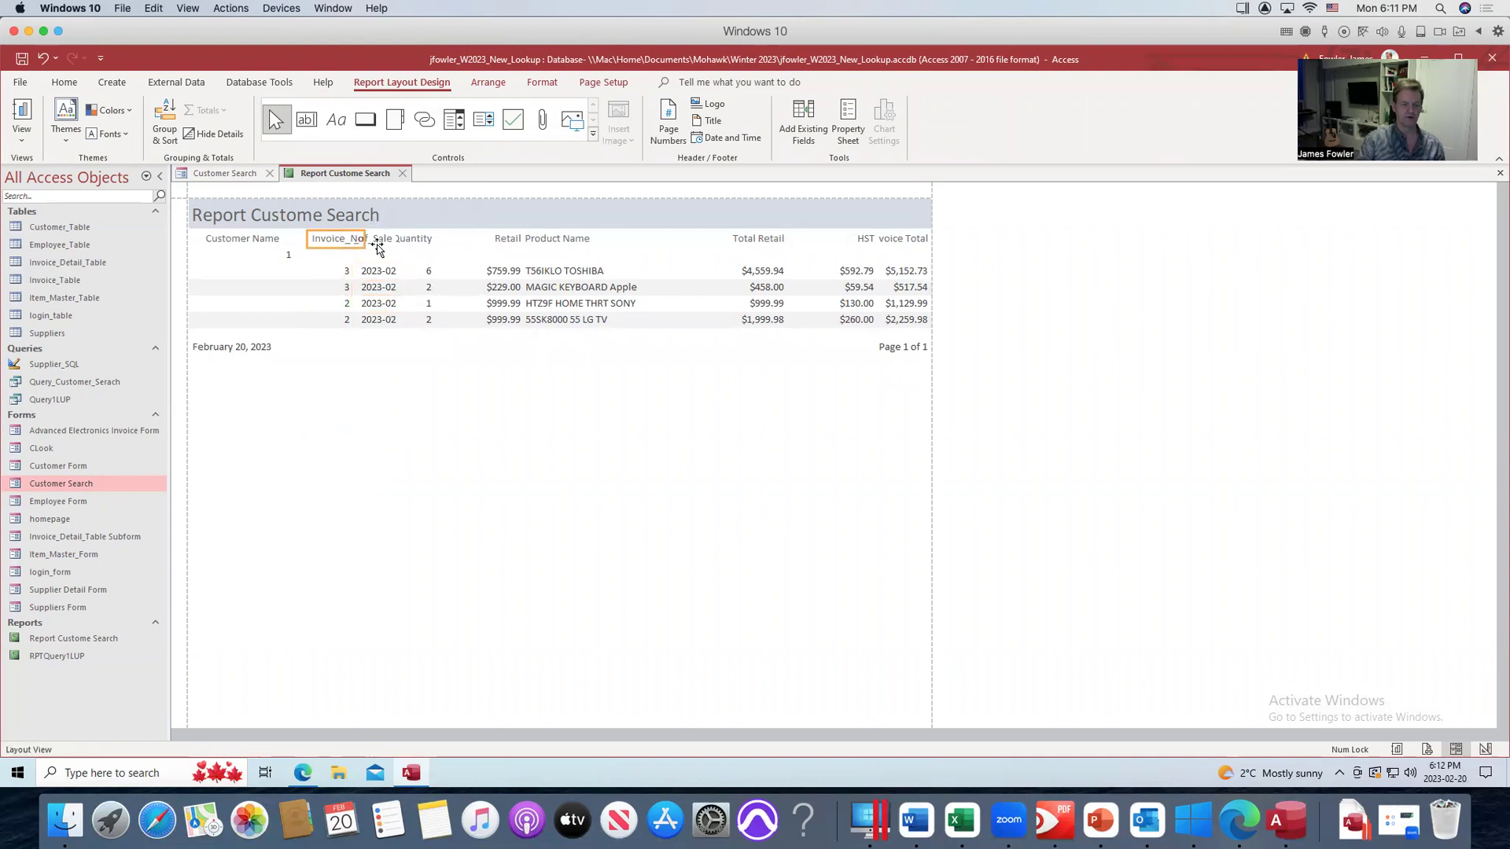
pyautogui.rightClick(373, 174)
pyautogui.click(389, 177)
pyautogui.click(405, 174)
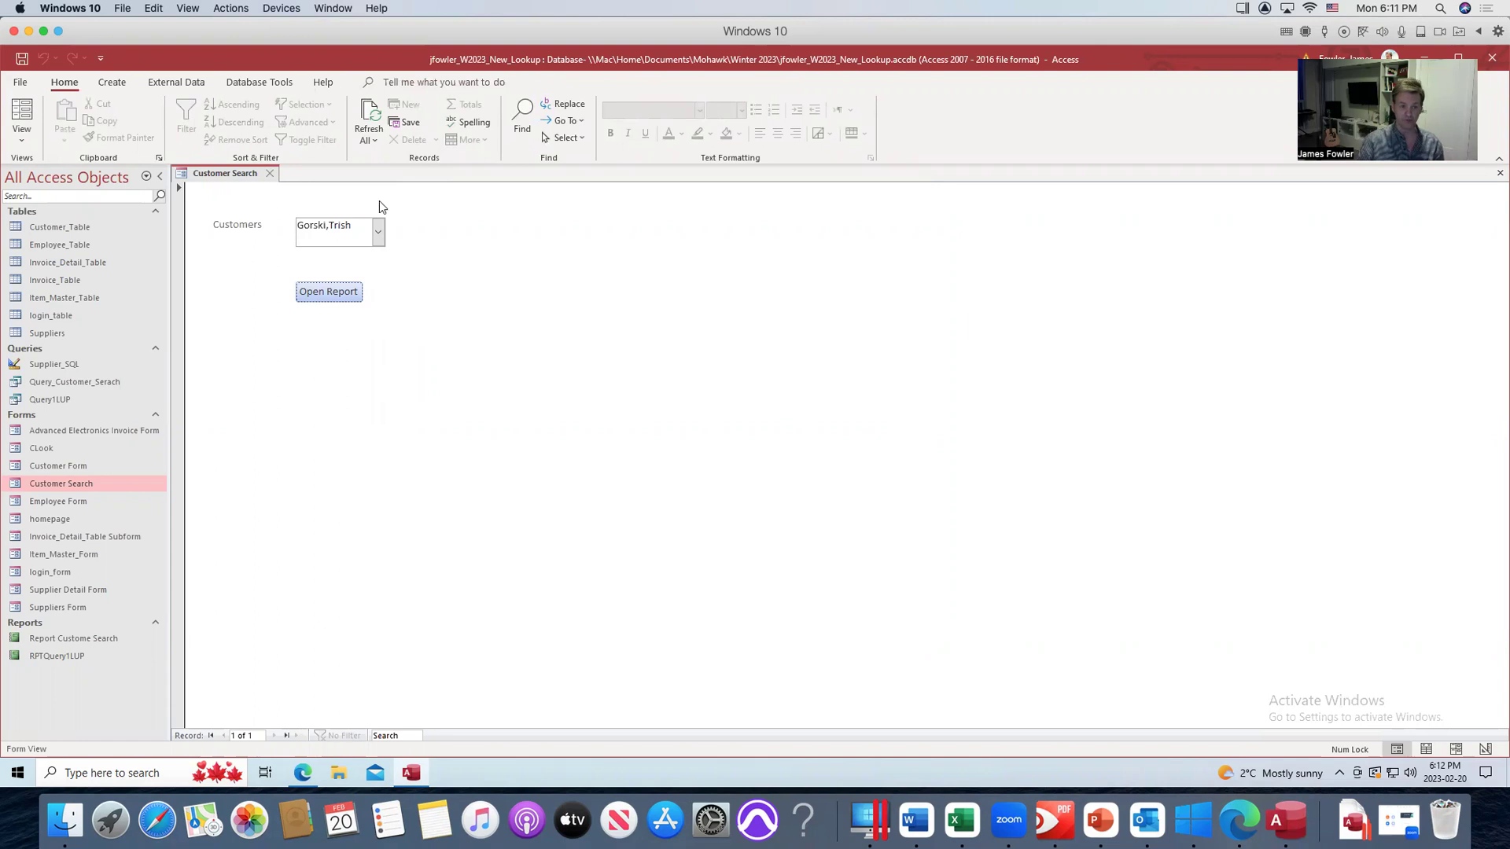
# Choose the first customer listed in the Customers combo box, open the report, check its invoice total, and close the report.
pyautogui.click(378, 232)
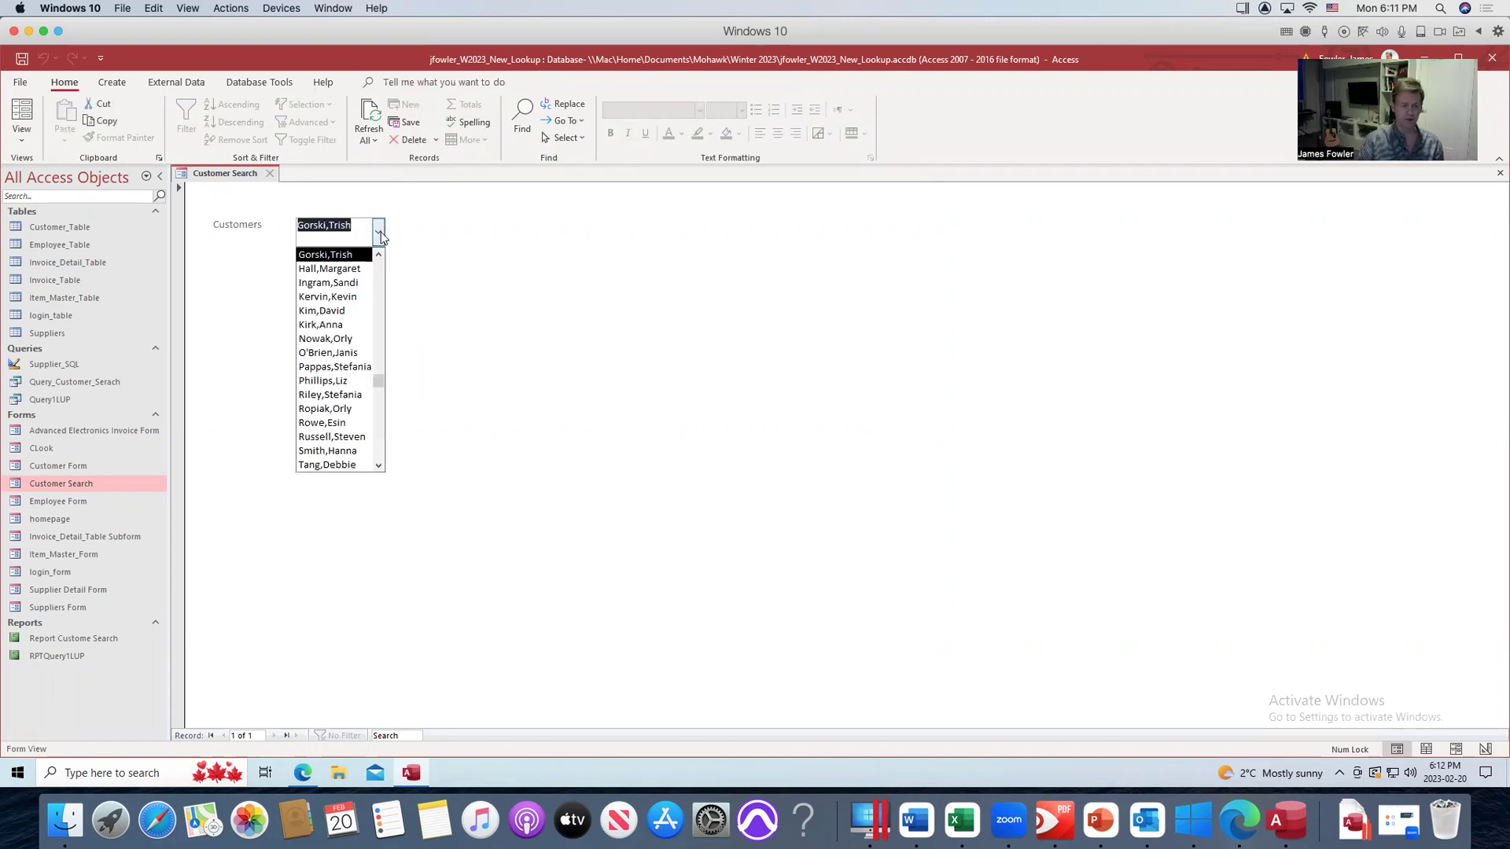
pyautogui.moveTo(382, 380); pyautogui.dragTo(372, 254)
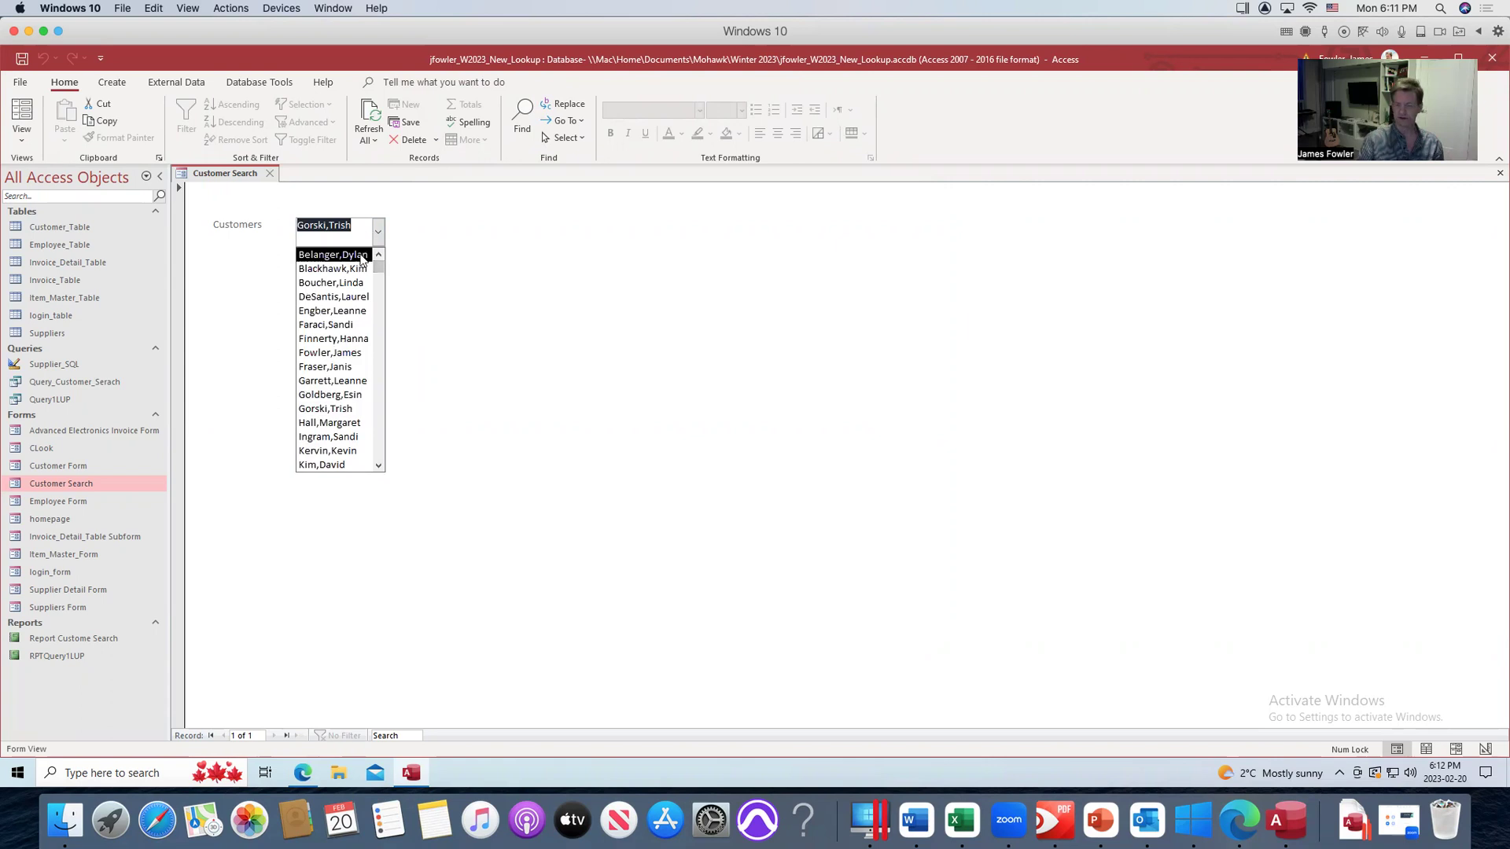
pyautogui.click(362, 257)
pyautogui.click(331, 291)
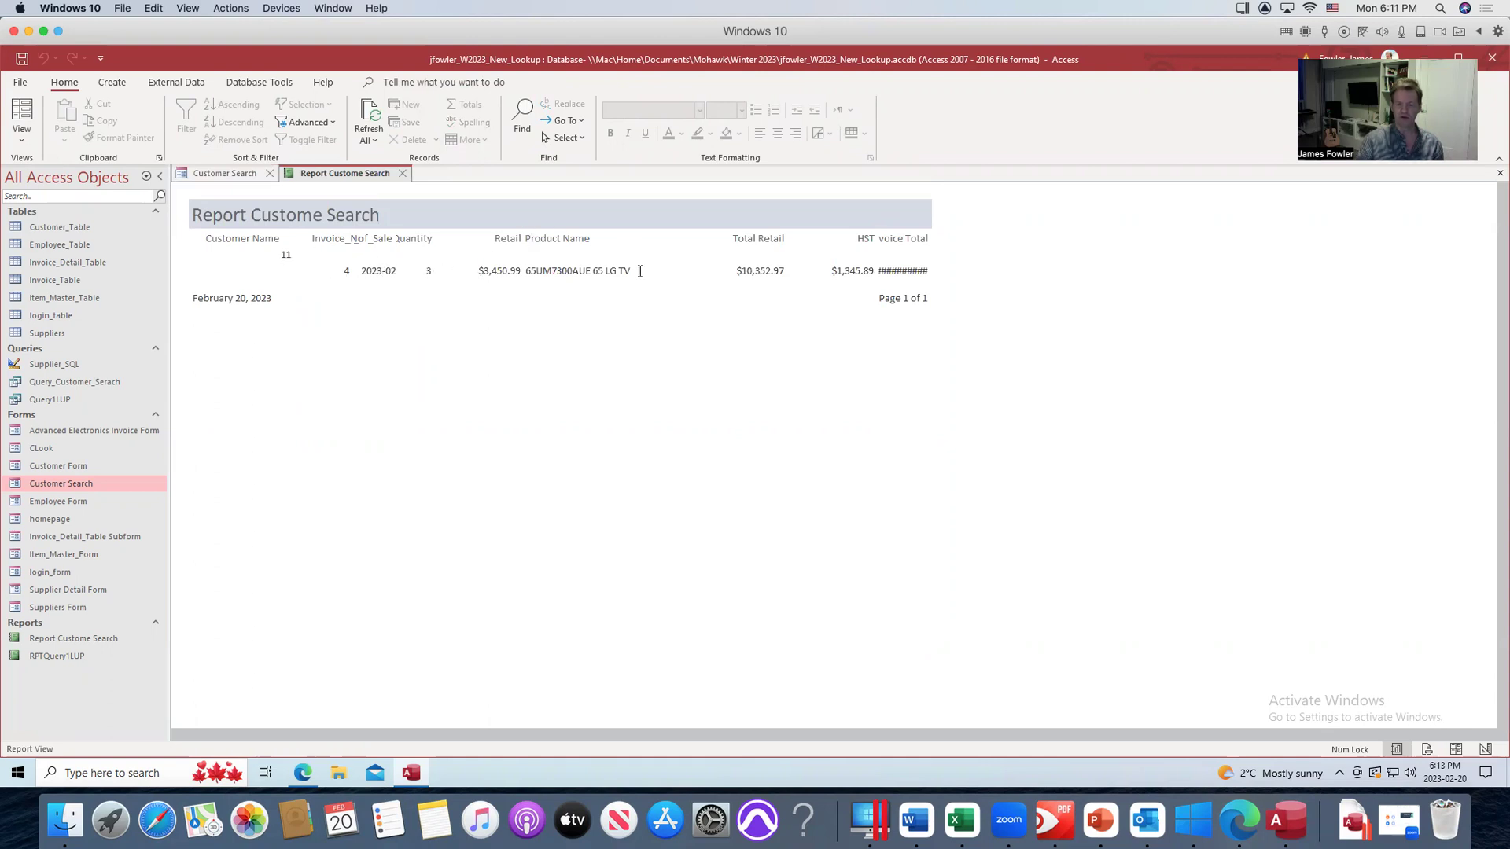
pyautogui.click(926, 271)
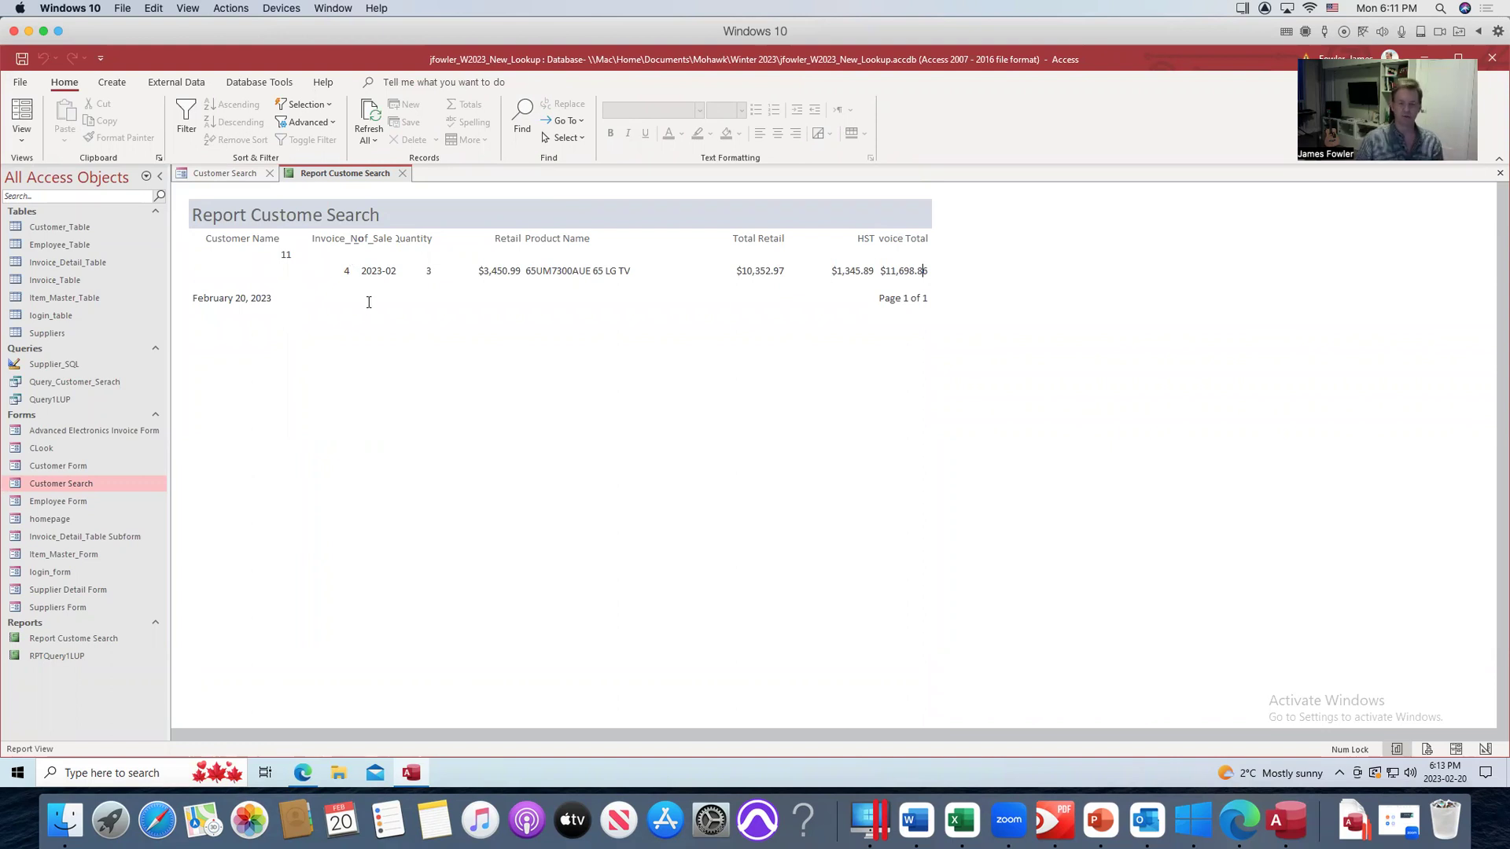
pyautogui.click(406, 174)
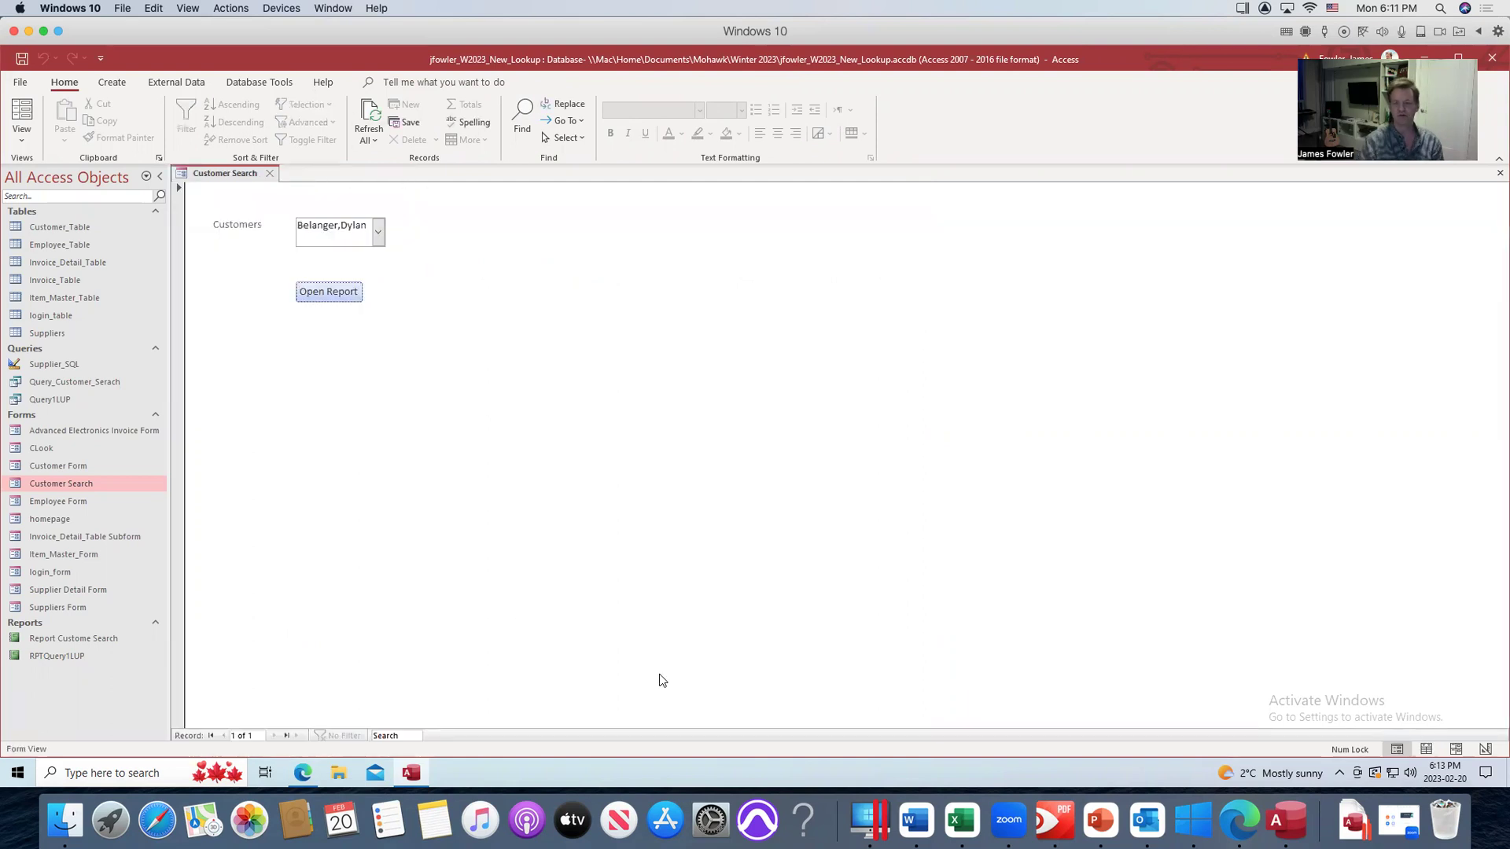